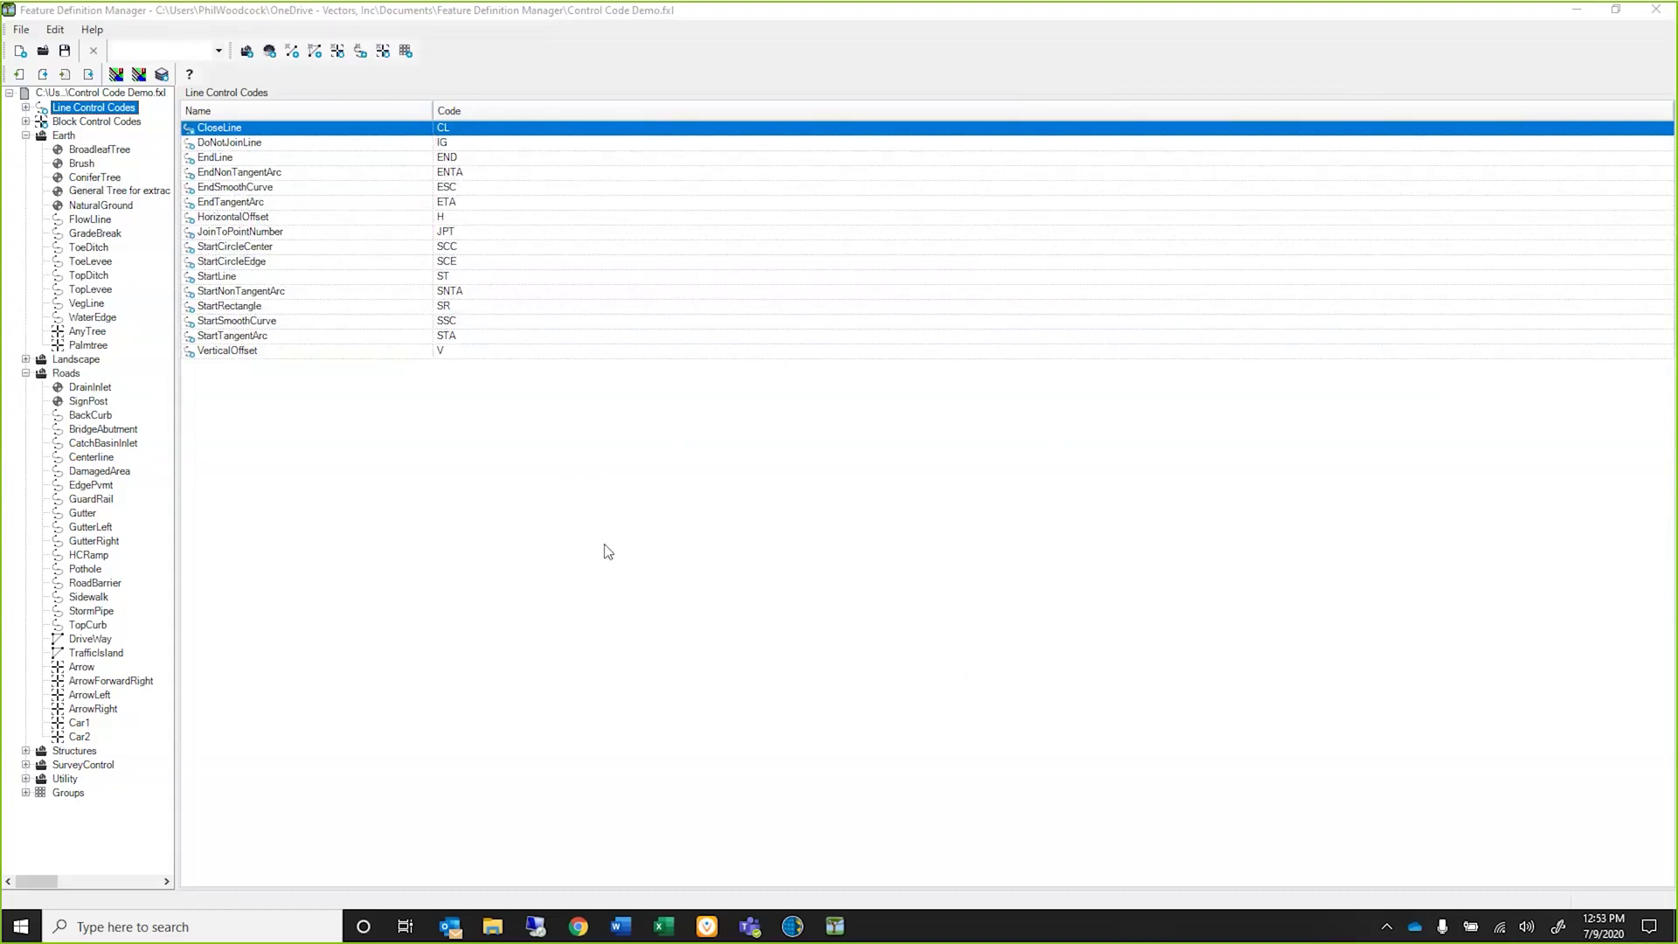
Step: Switch to Trimble Access and create a job named Video in the Measuring with Codes project from the last used job
click(792, 928)
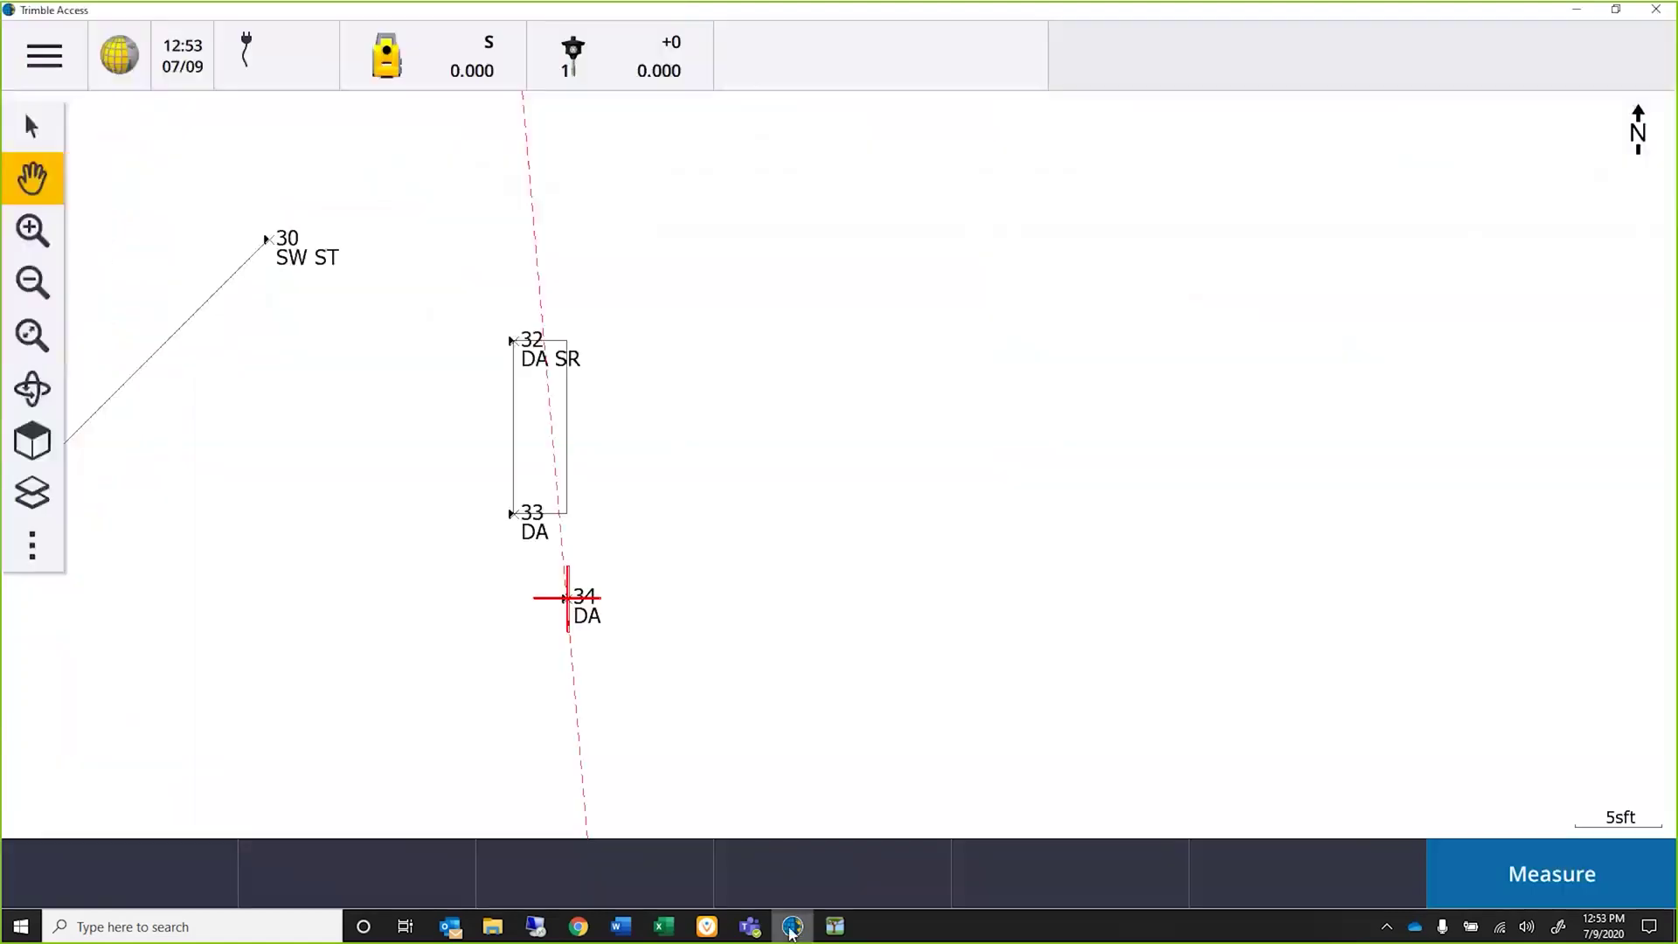
click(18, 58)
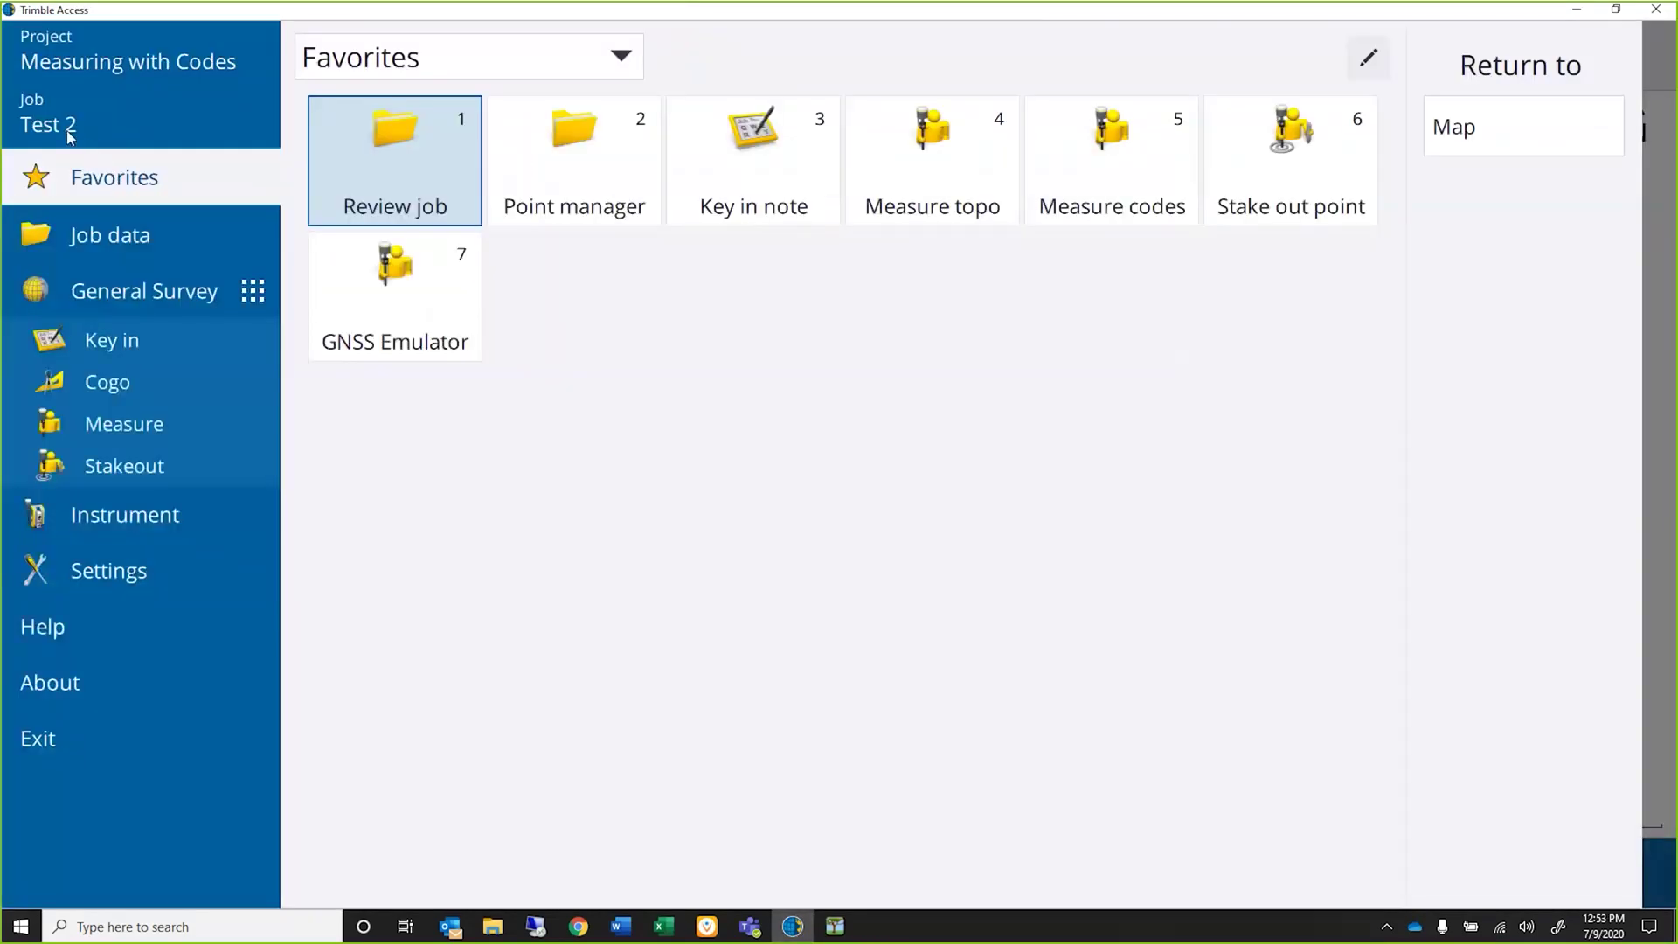
click(70, 133)
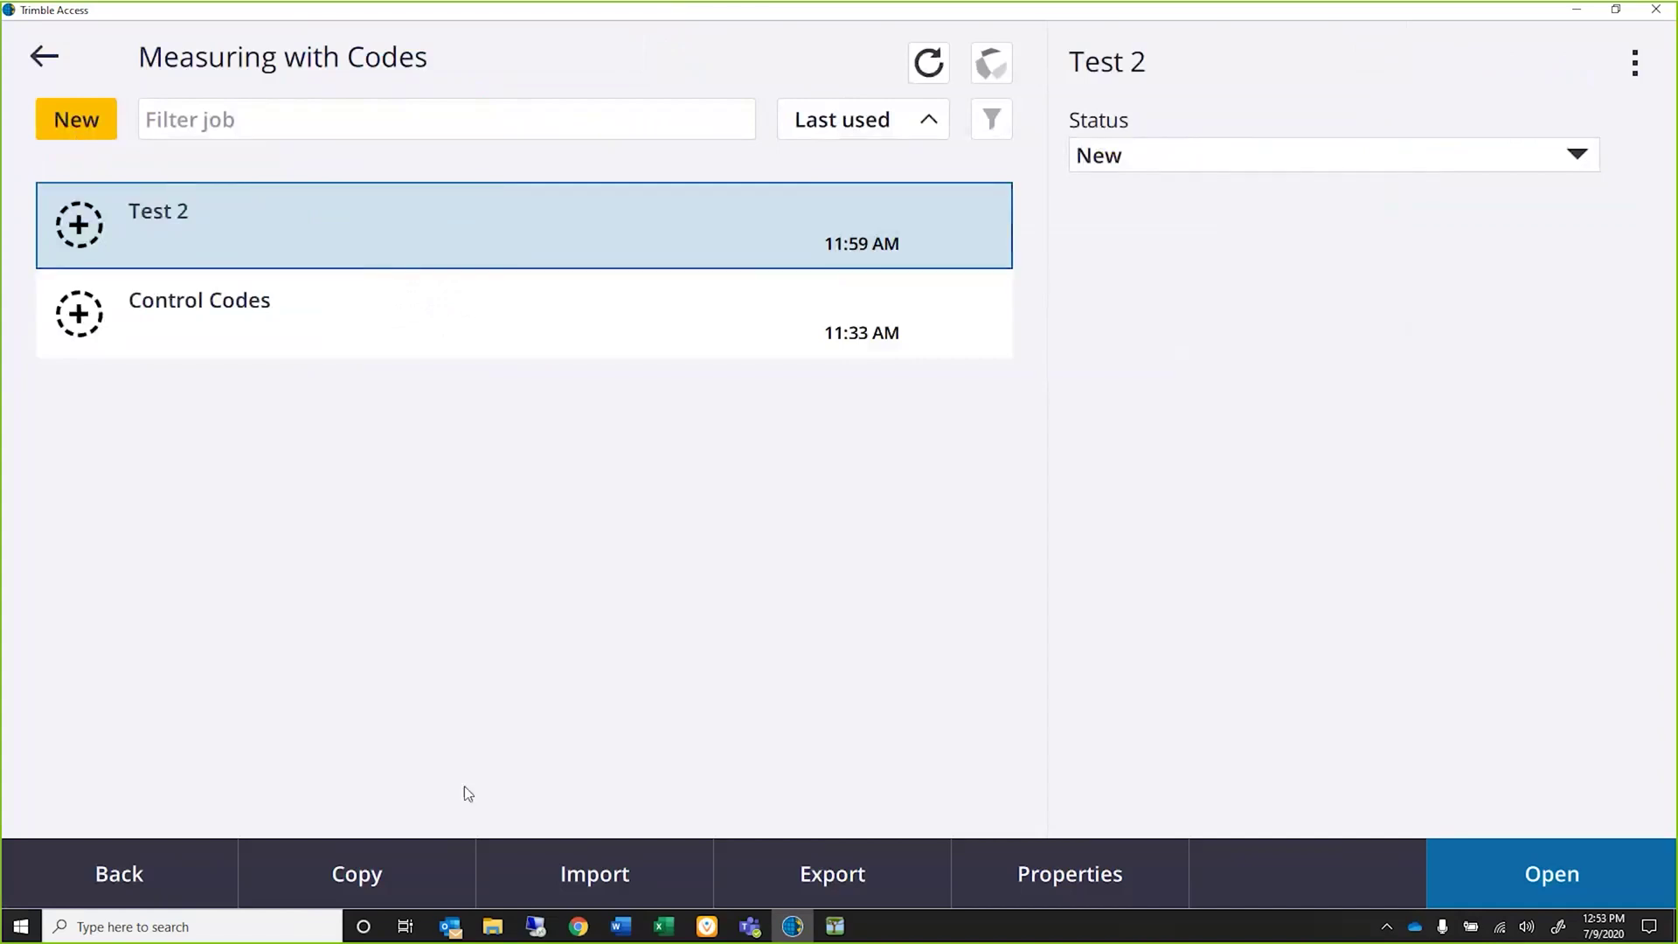
click(63, 122)
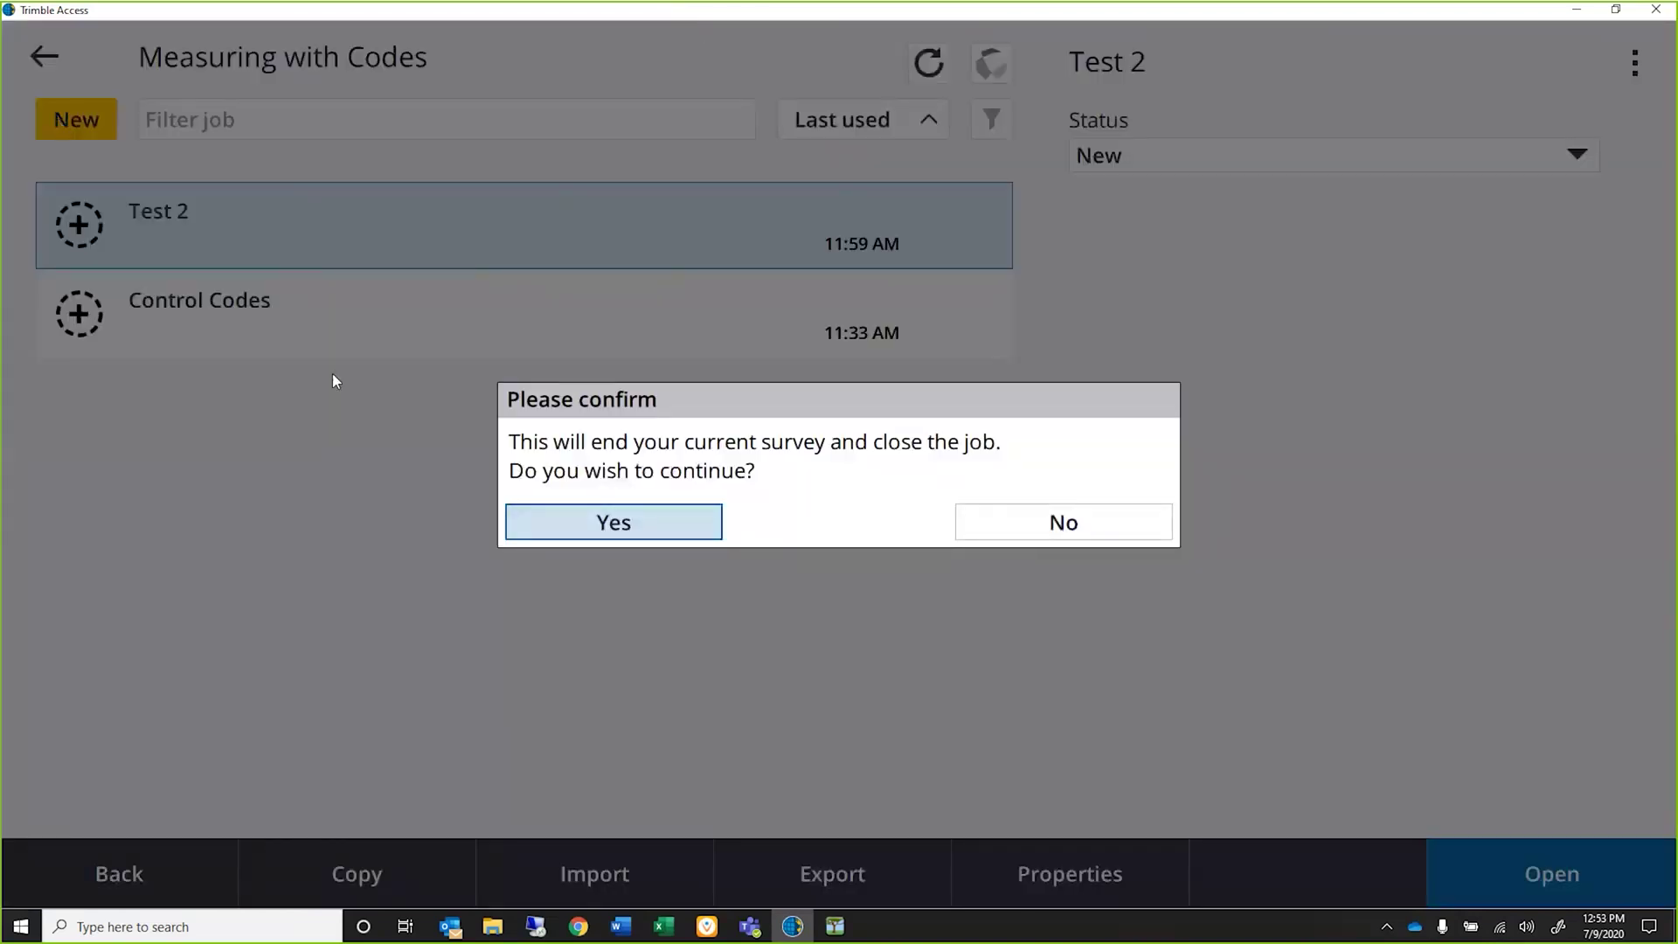
click(594, 524)
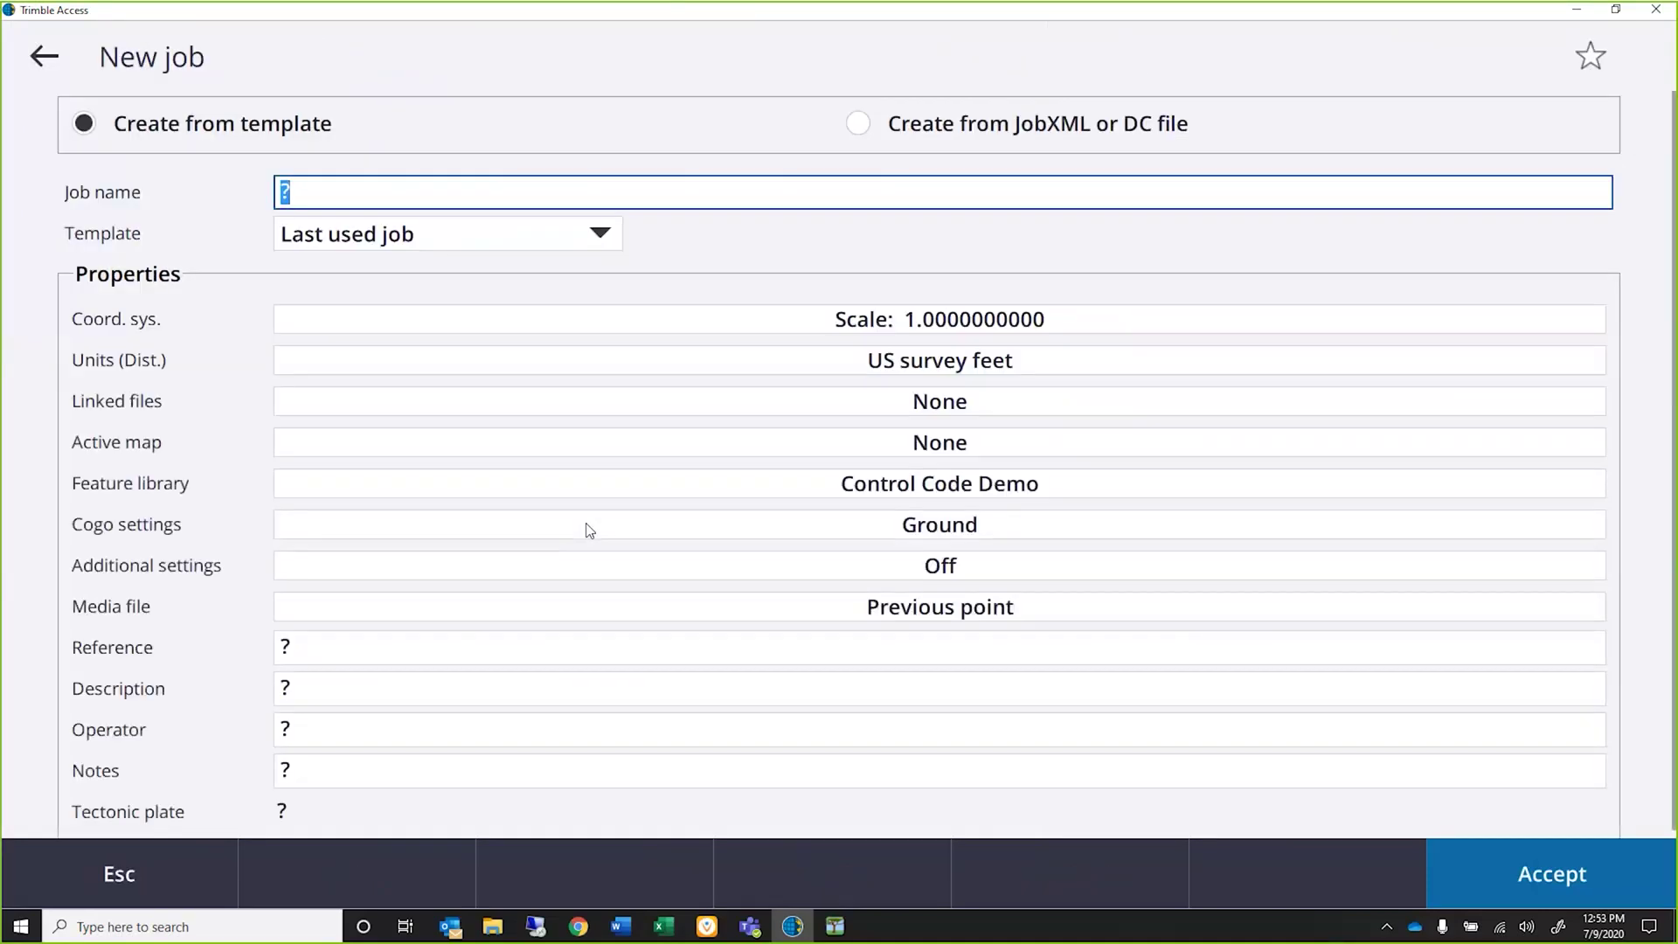
text(Vide)
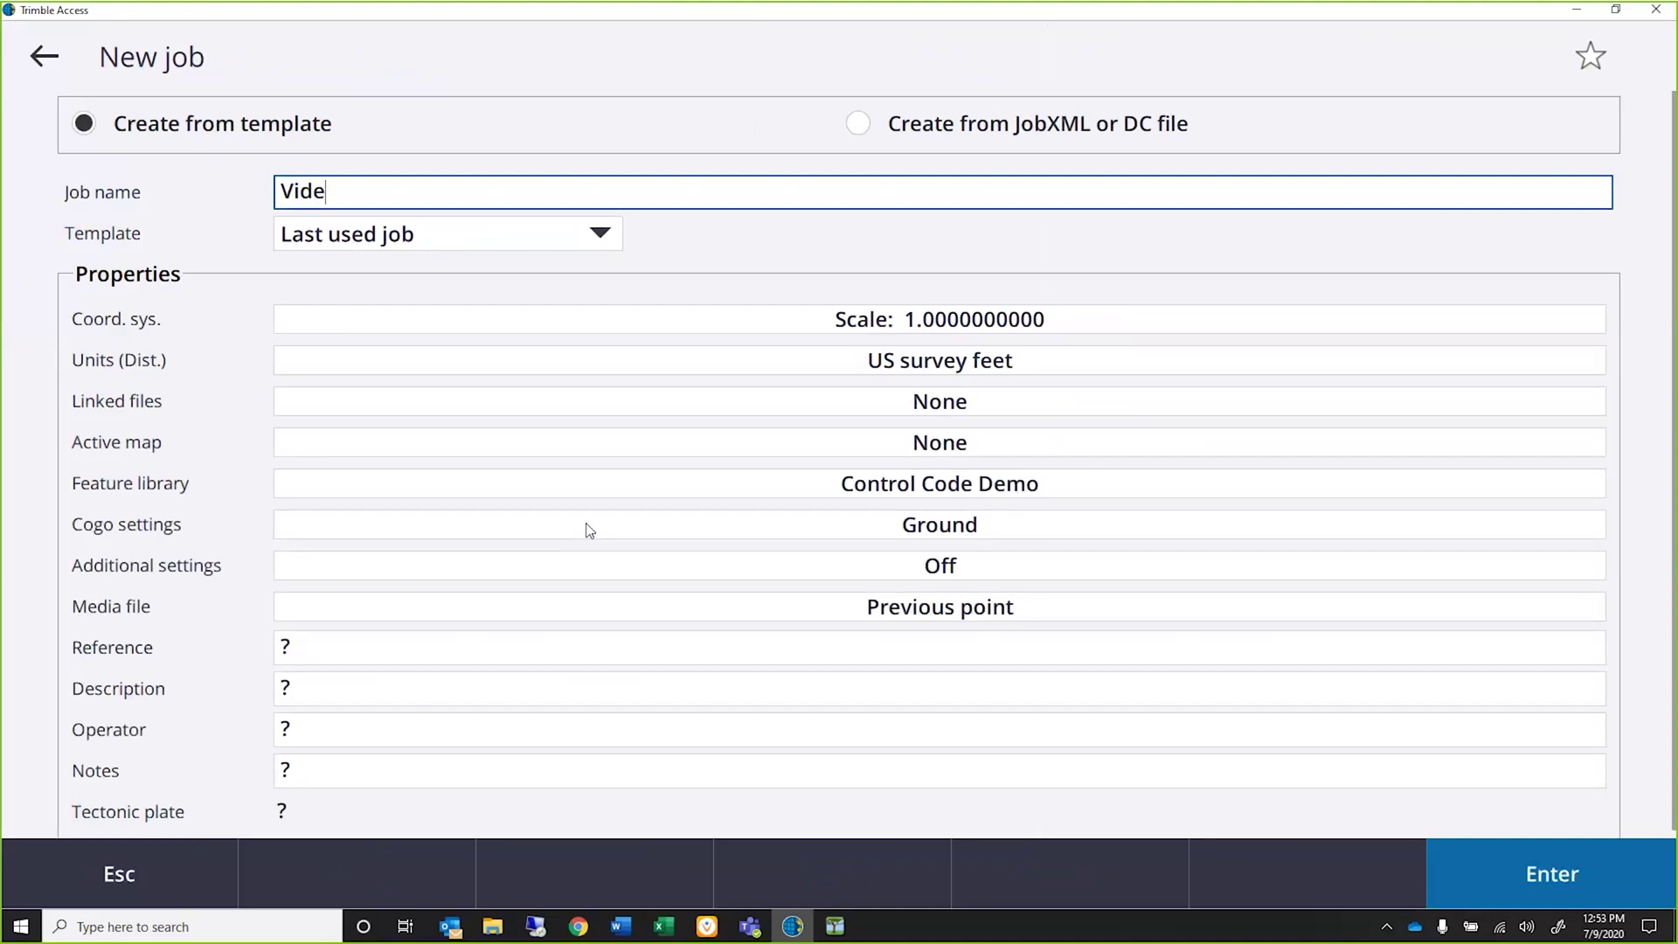
text(o)
click(1565, 884)
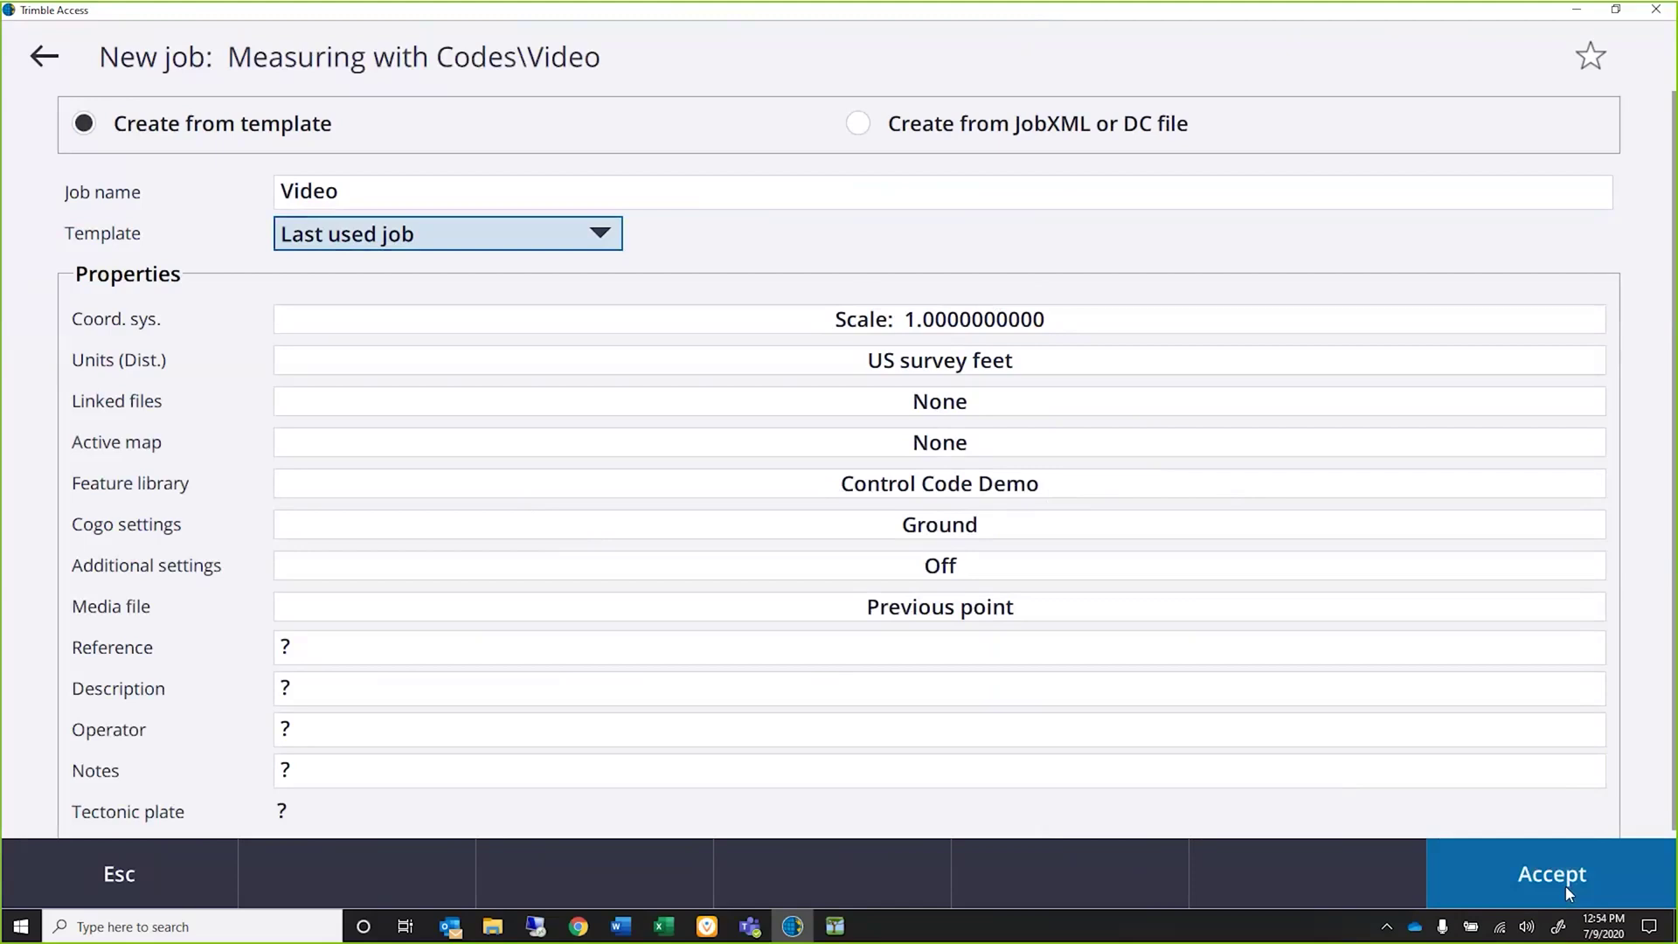
click(1565, 884)
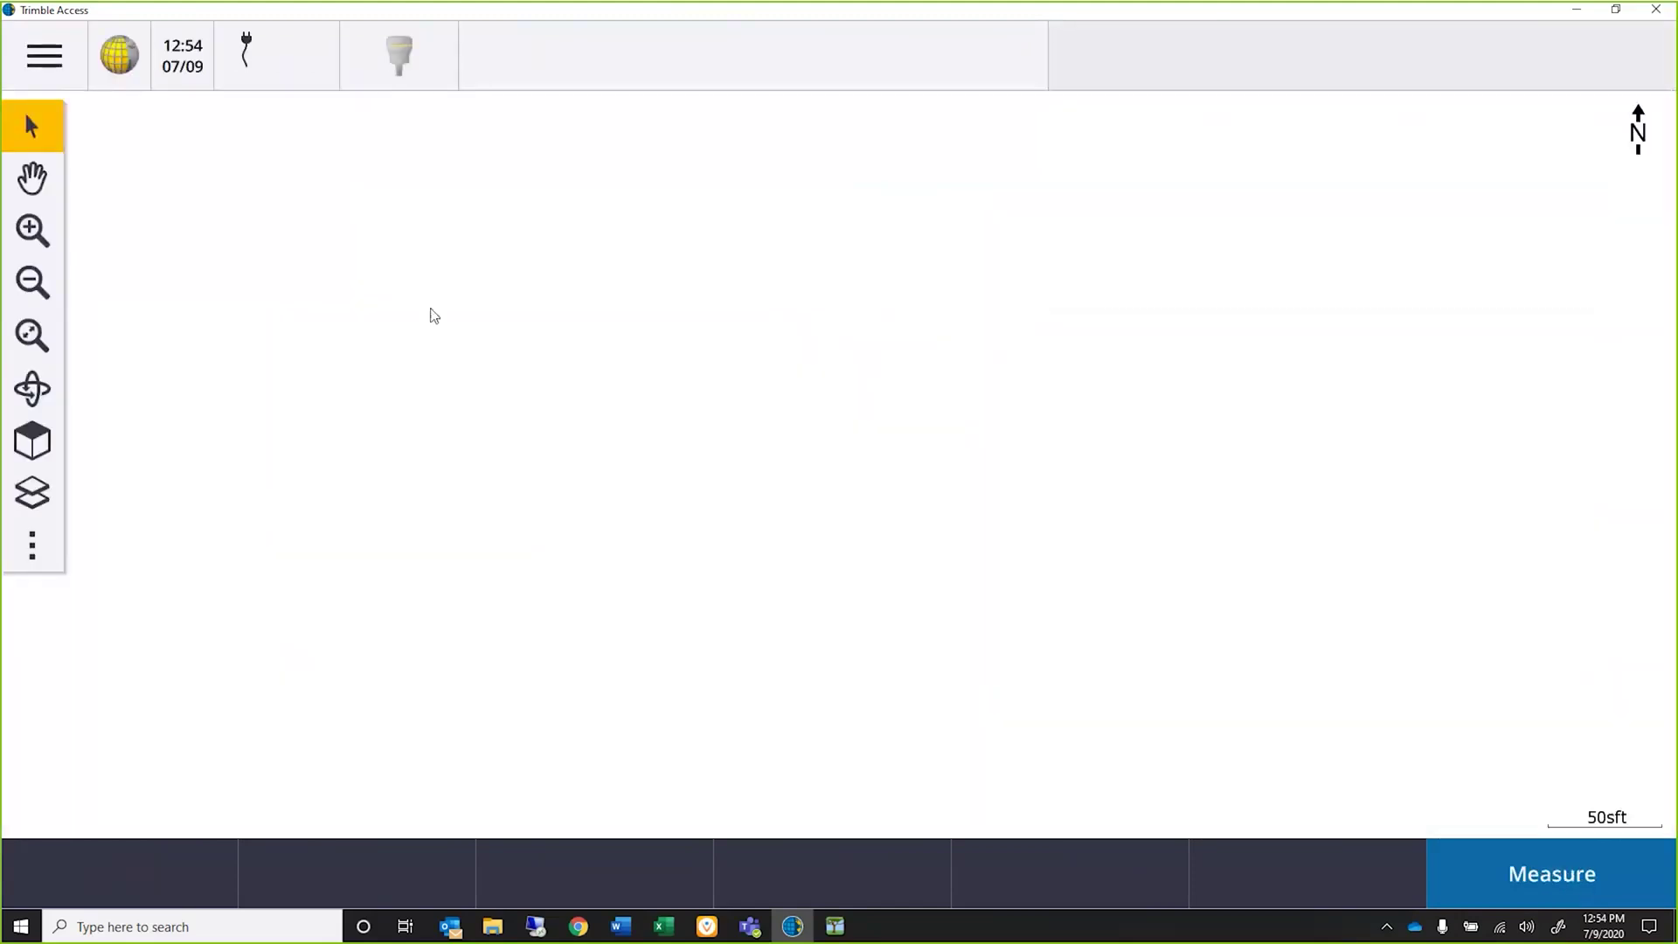
Step: Start a station setup with the Manual survey style and accept the default corrections
click(45, 56)
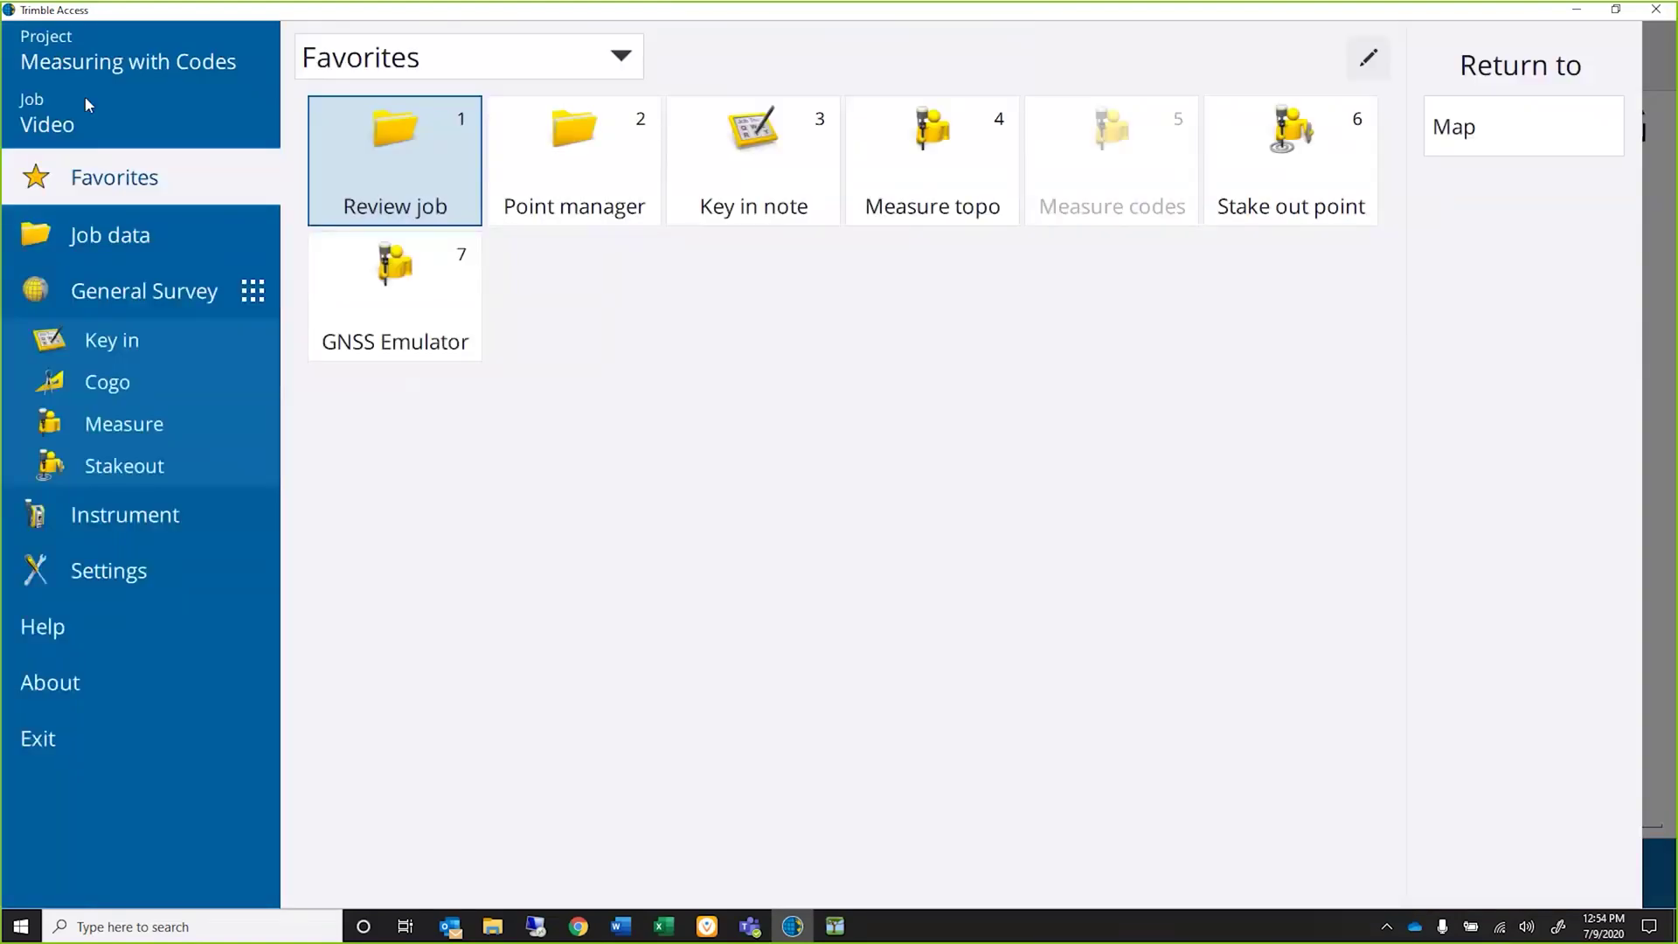
click(124, 426)
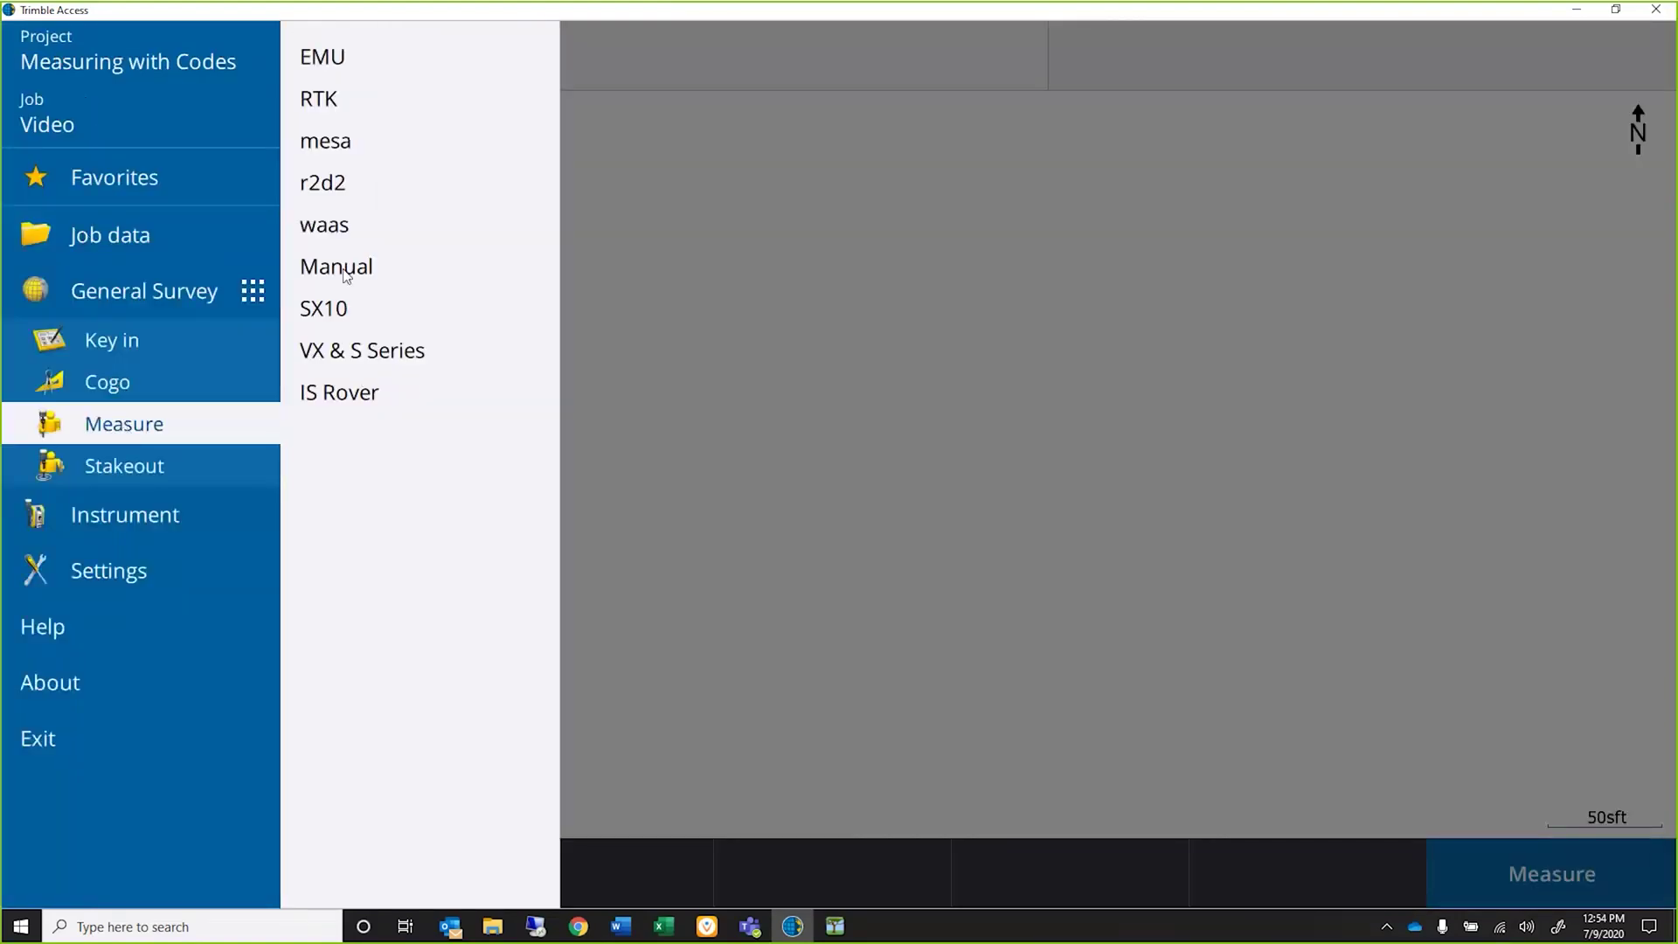
click(345, 271)
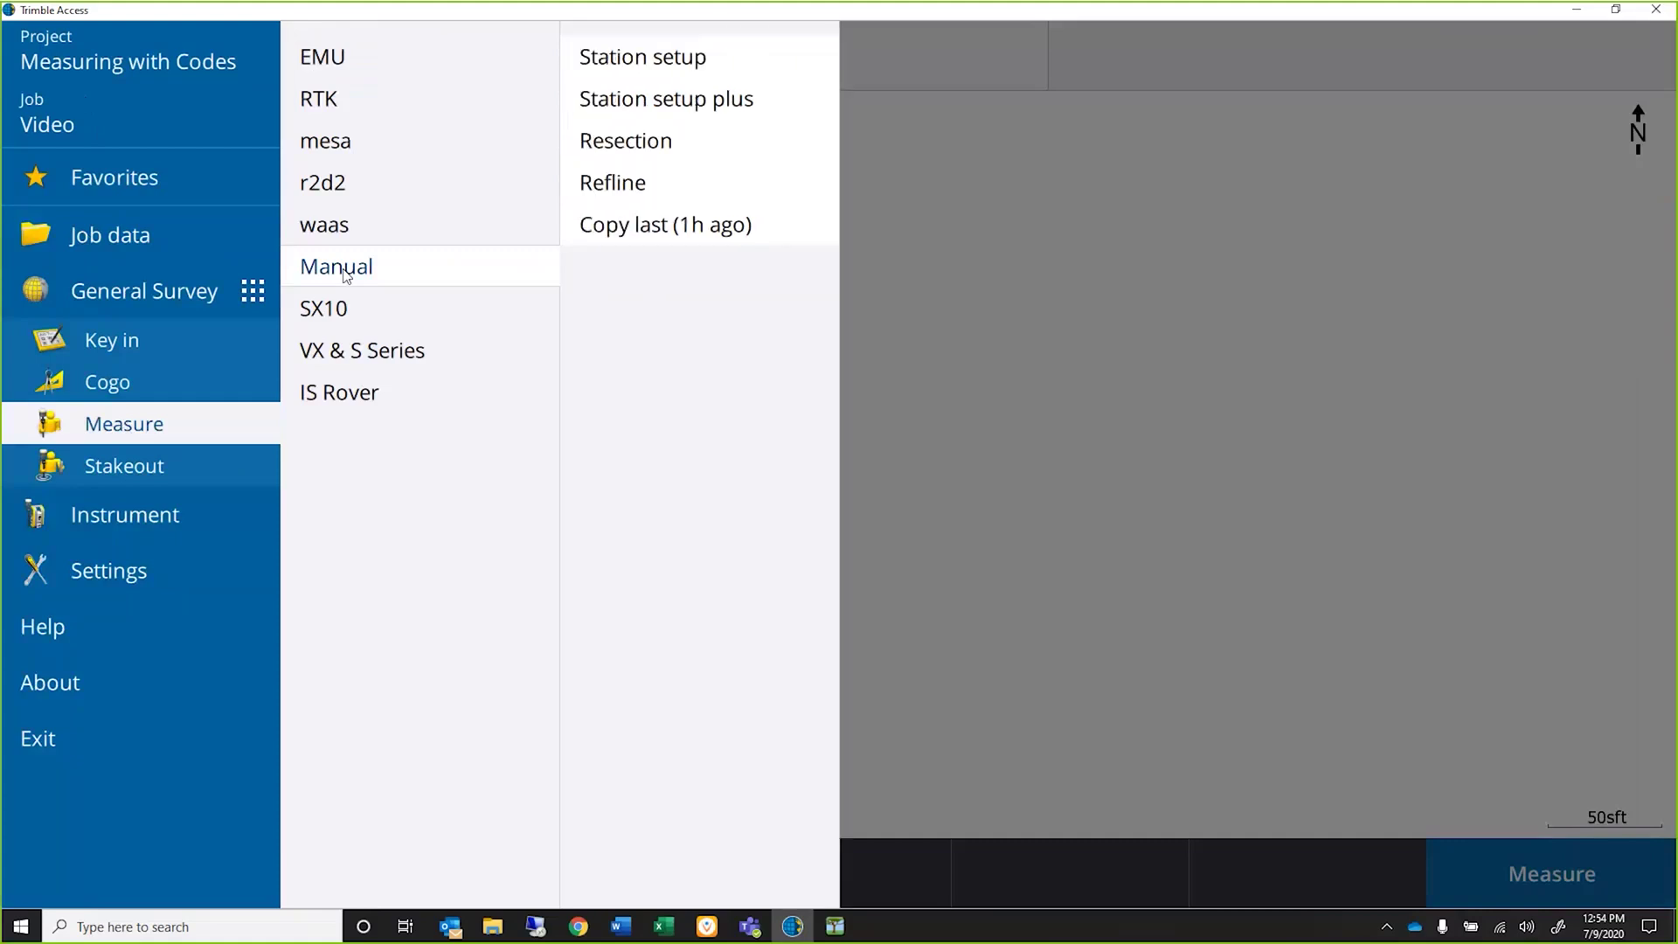
click(687, 61)
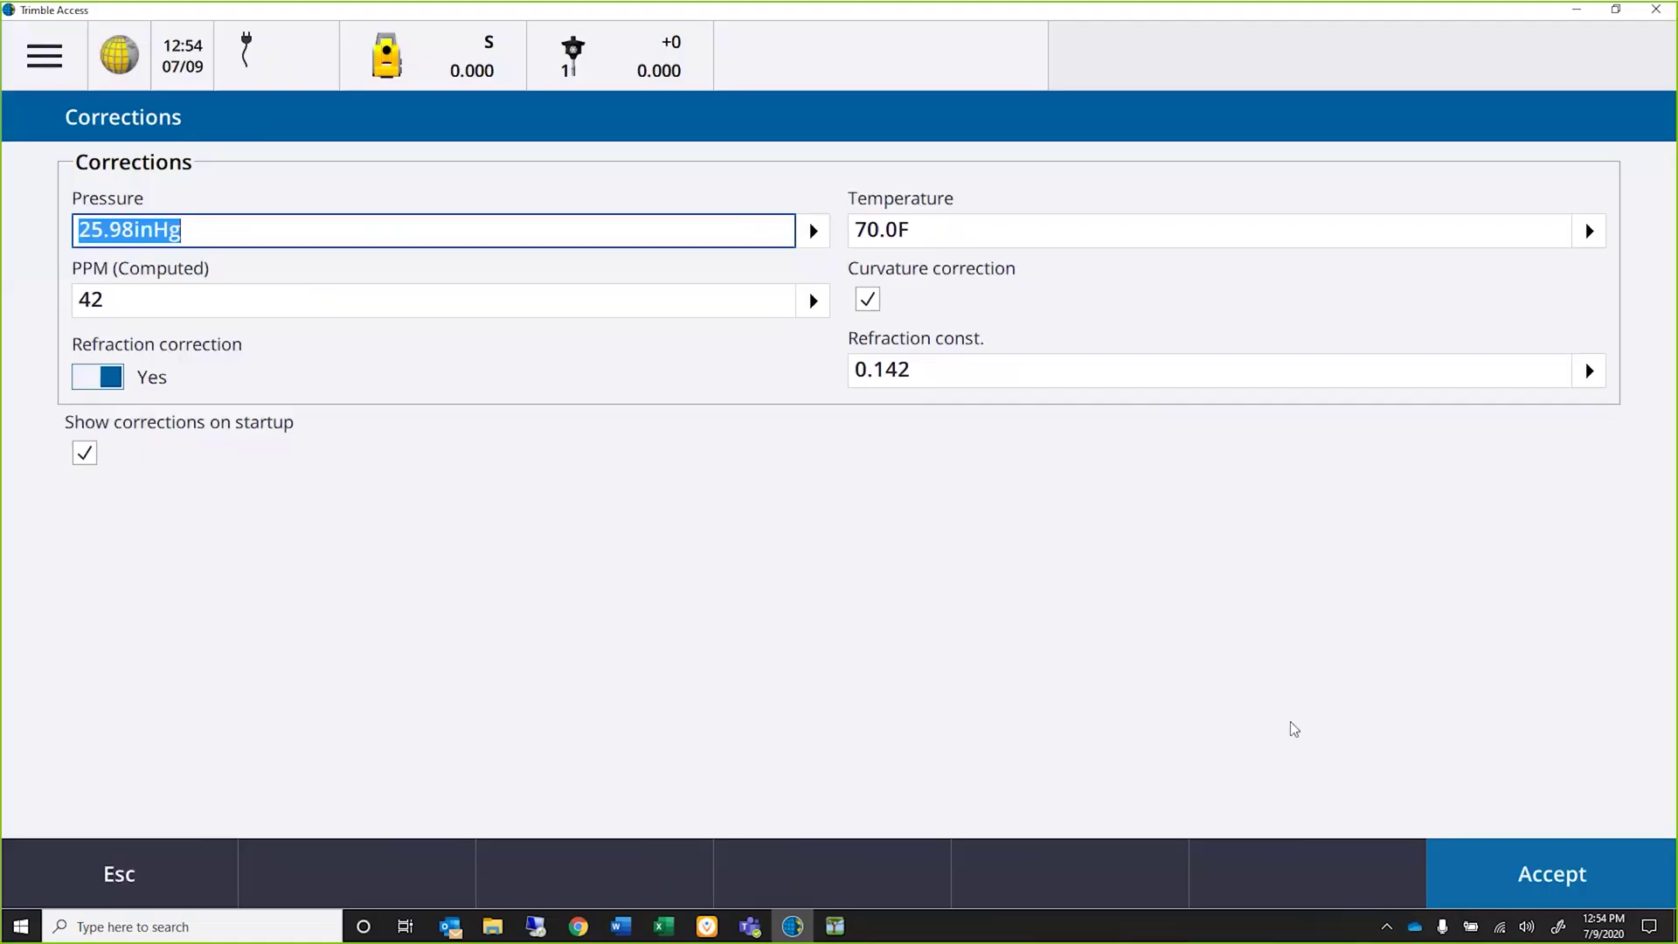
click(1468, 873)
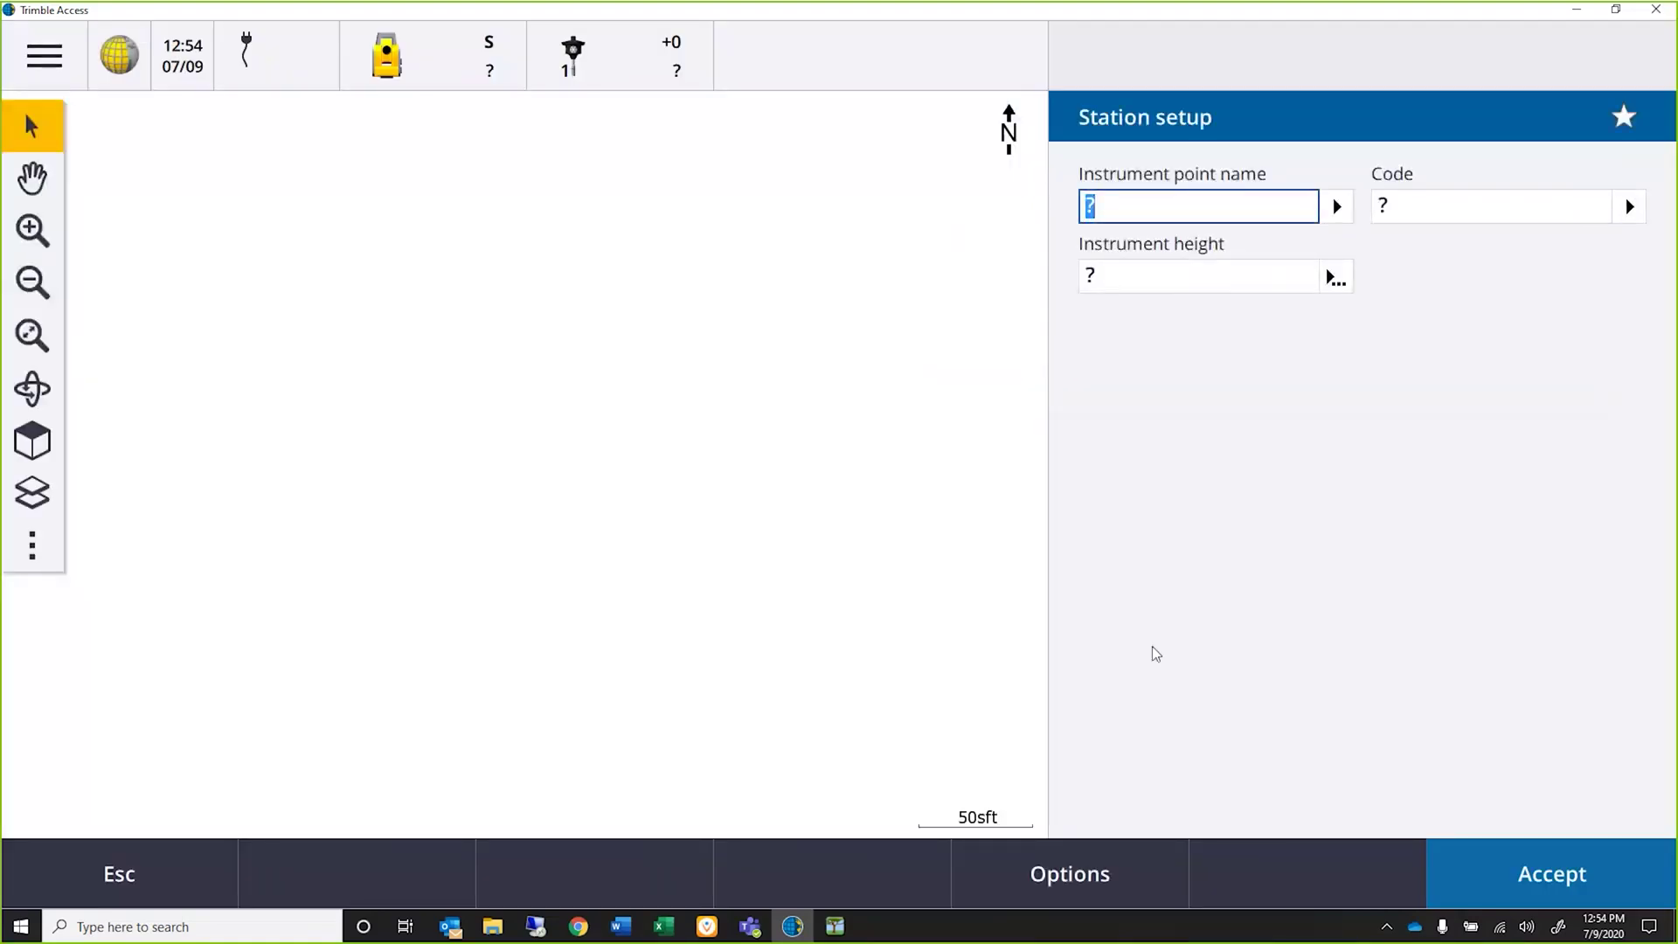
Step: Define instrument point 1 with height 0, northing 10000, easting 30000 and elevation 5000
text(1)
click(1108, 274)
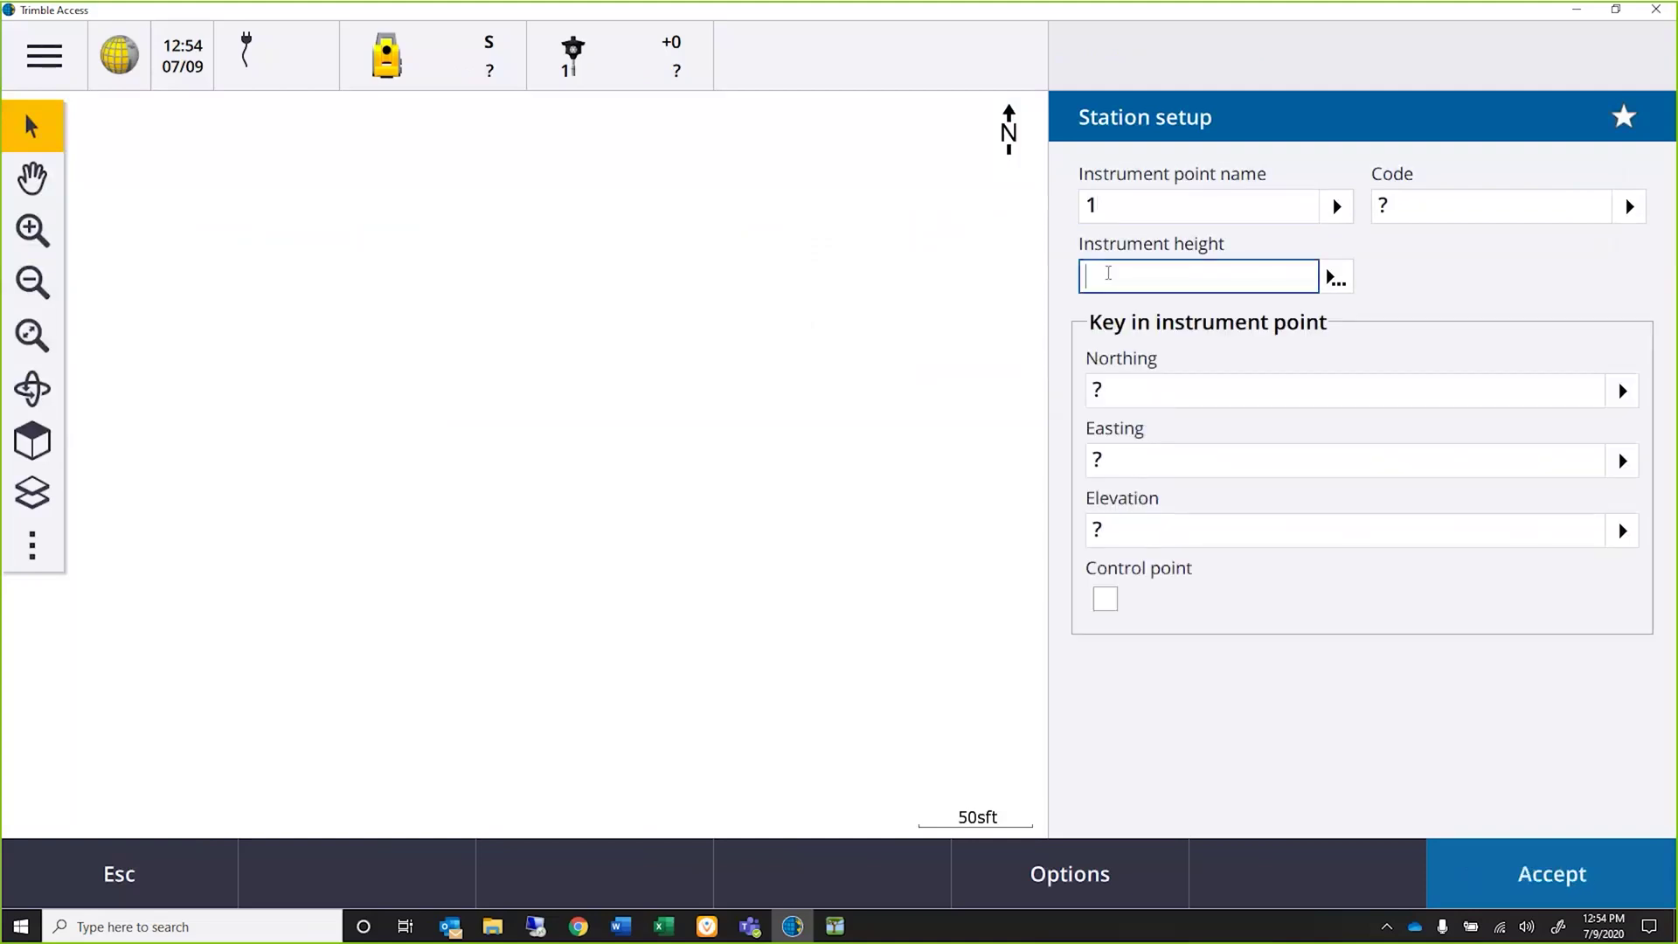
text(0)
click(1126, 385)
text(10000)
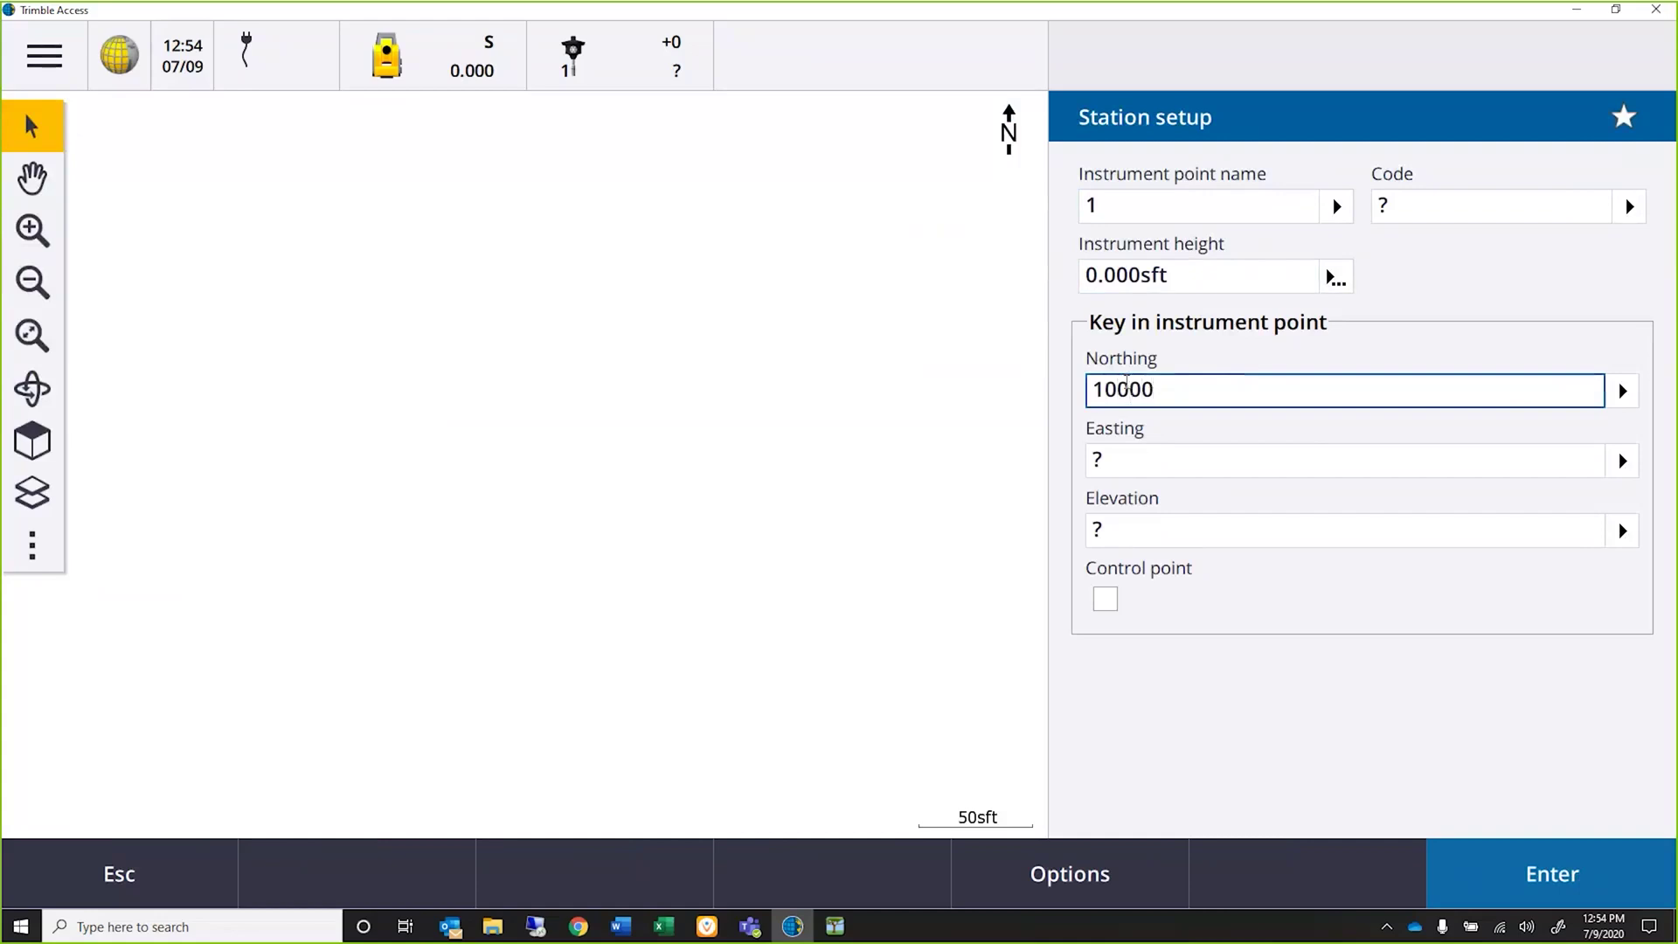
key(Return)
text(30000)
key(Return)
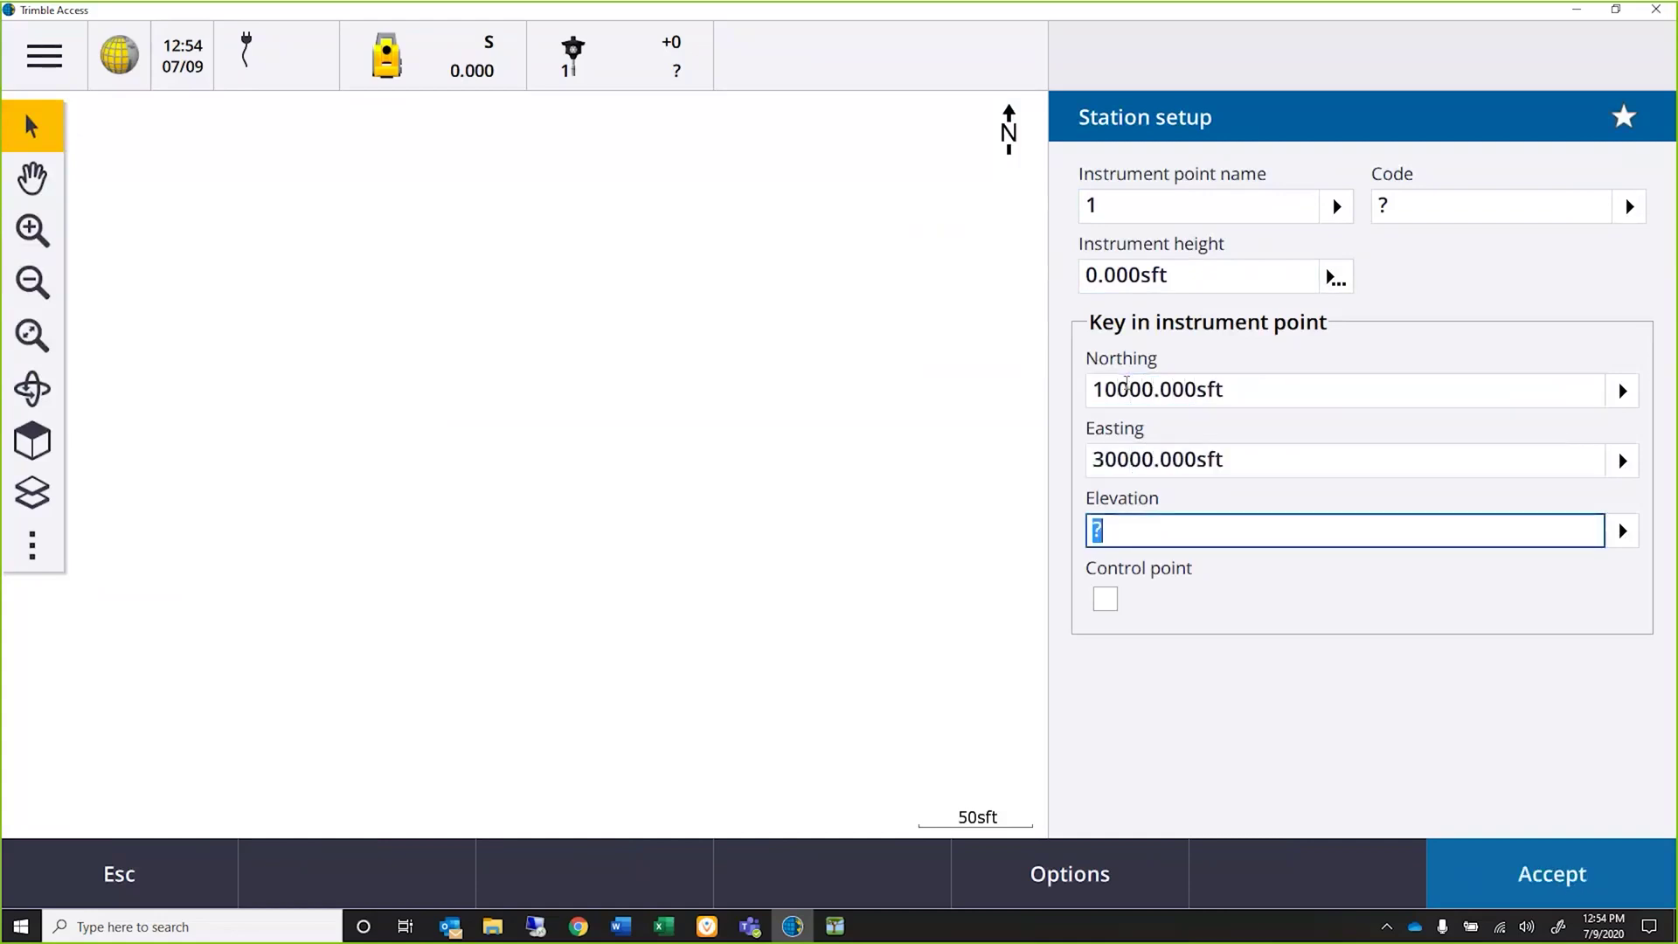
text(5000)
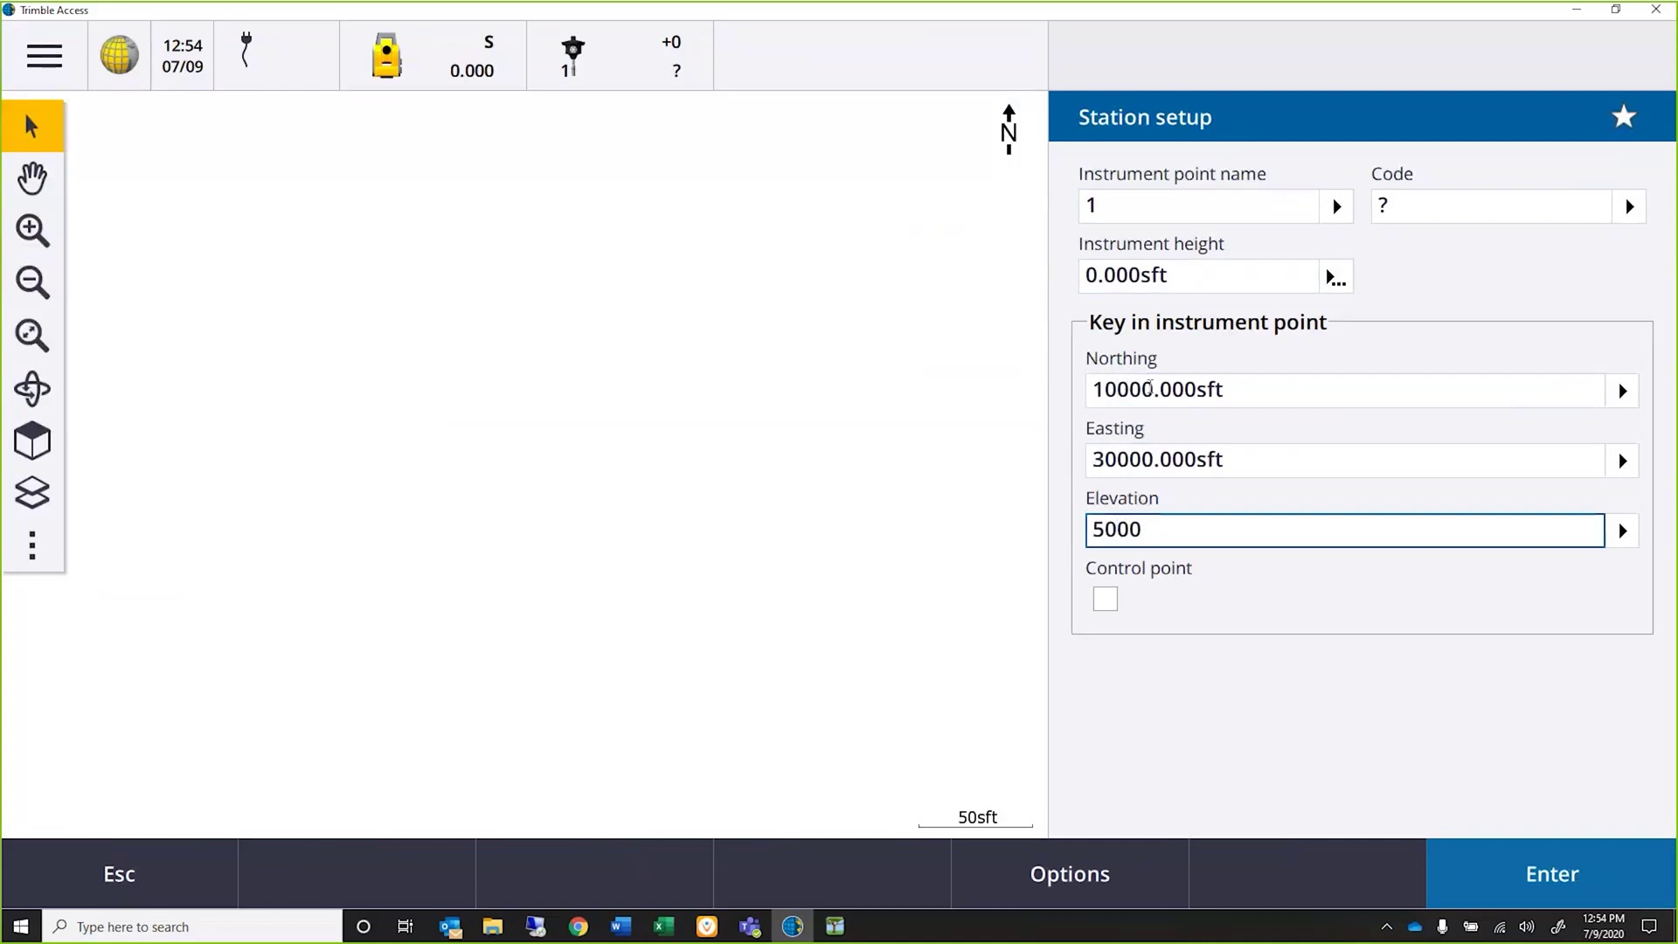
click(1582, 893)
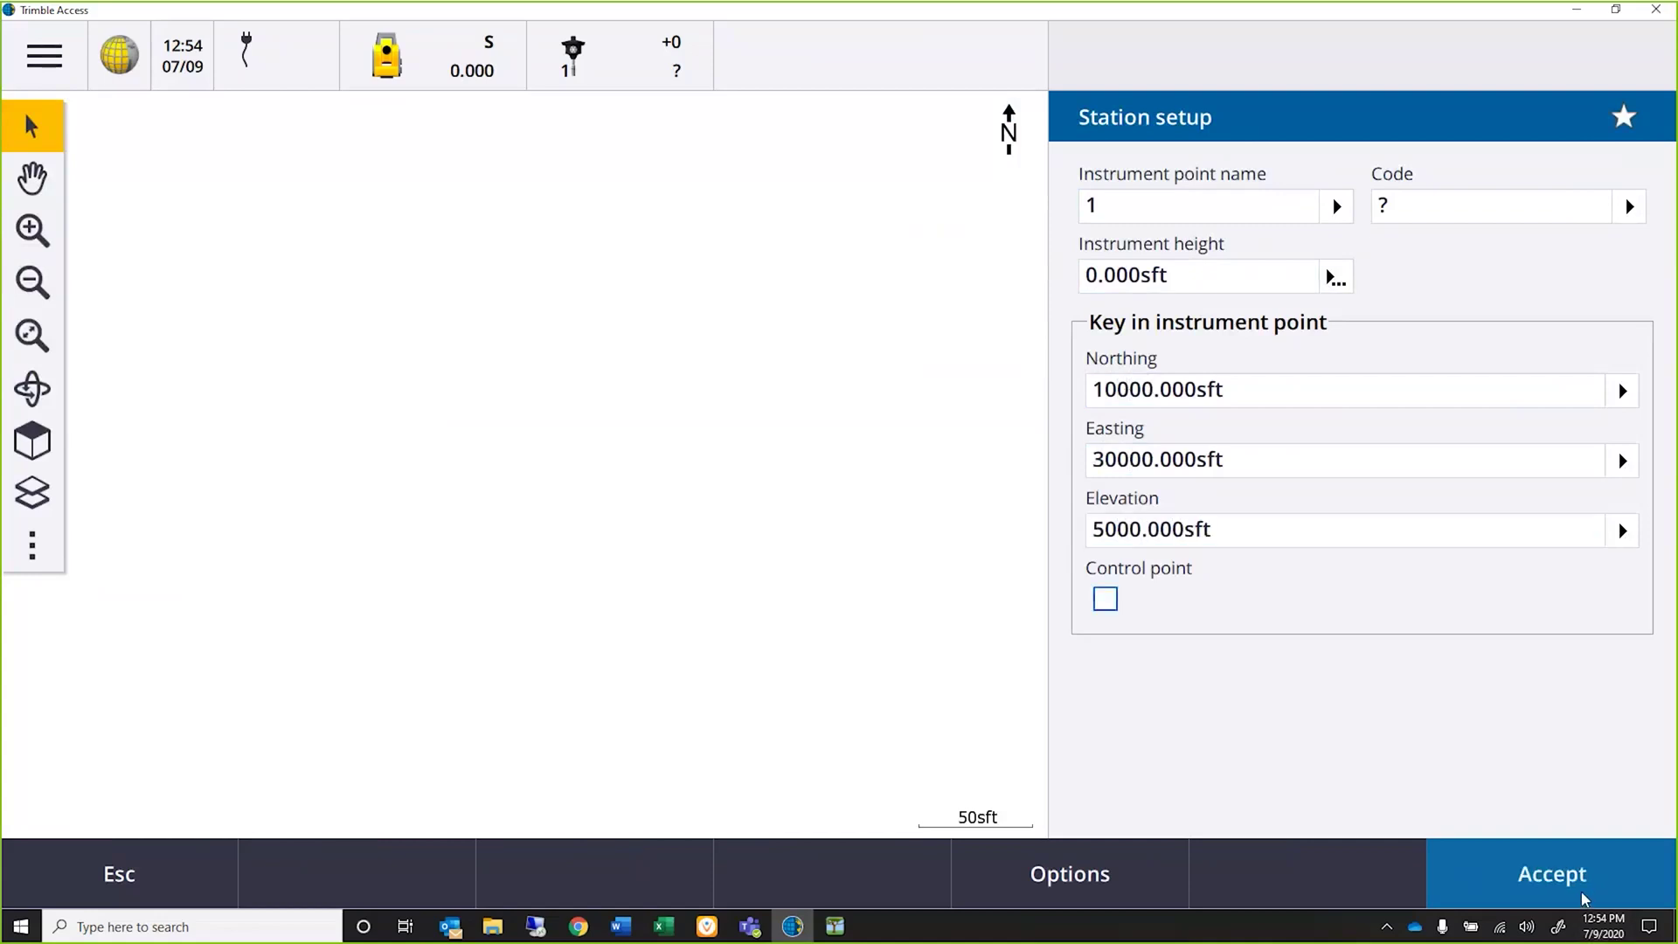
click(1582, 893)
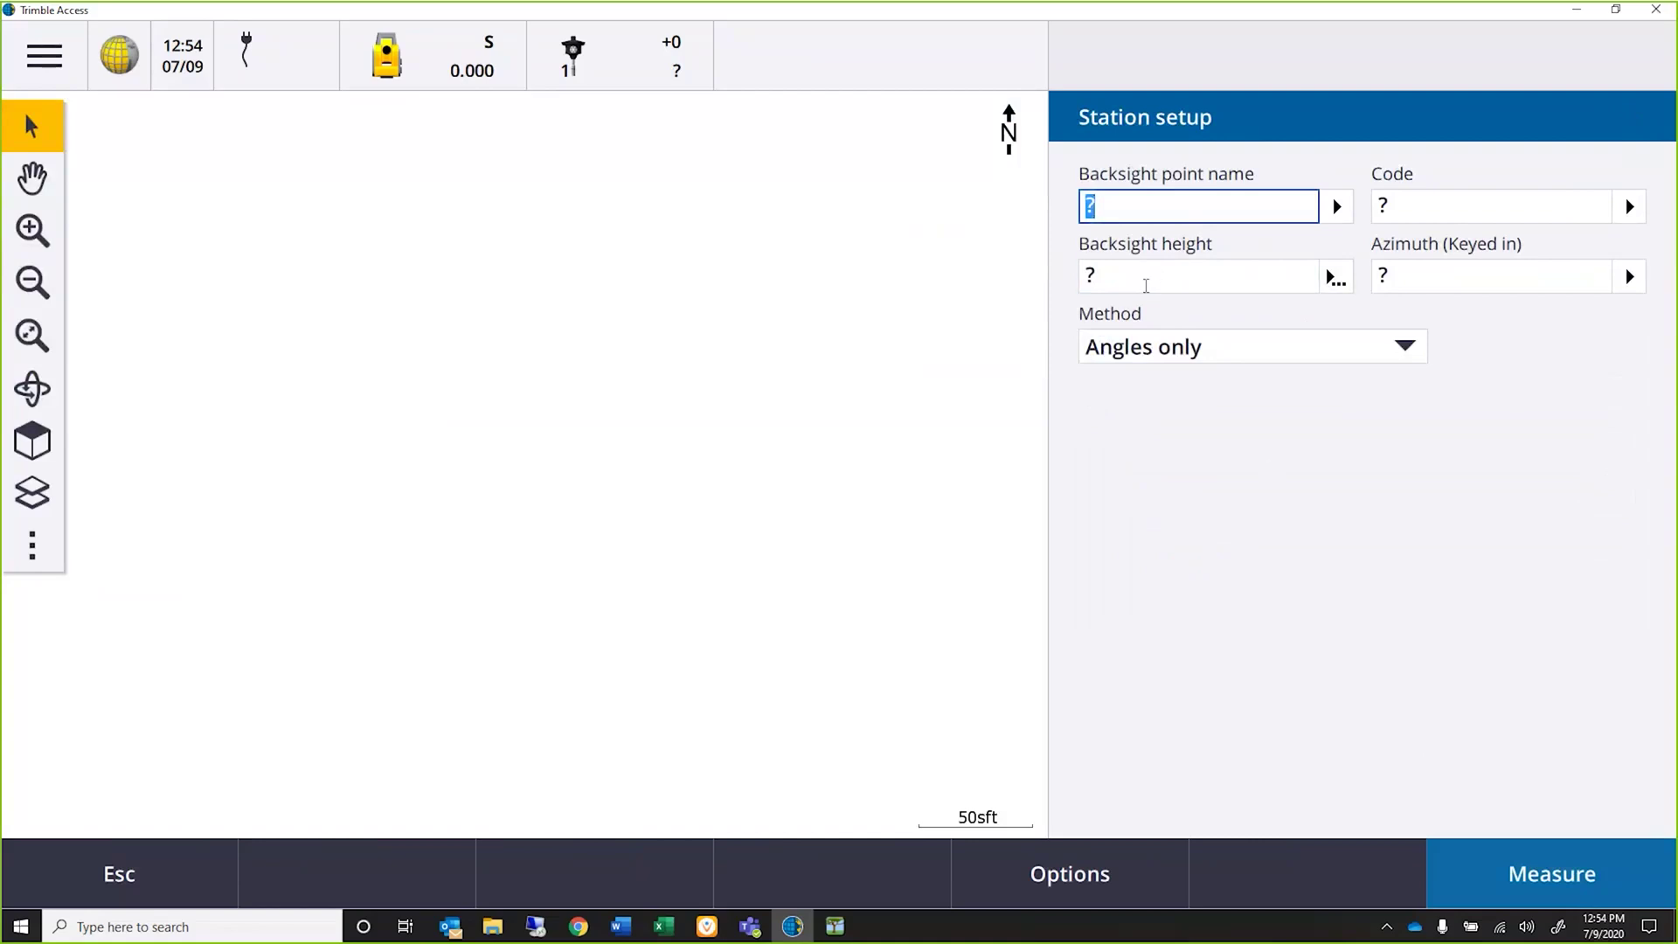
Step: Define backsight point 2 with height 0 and azimuth 0, and start its angles-only measurement
click(1146, 286)
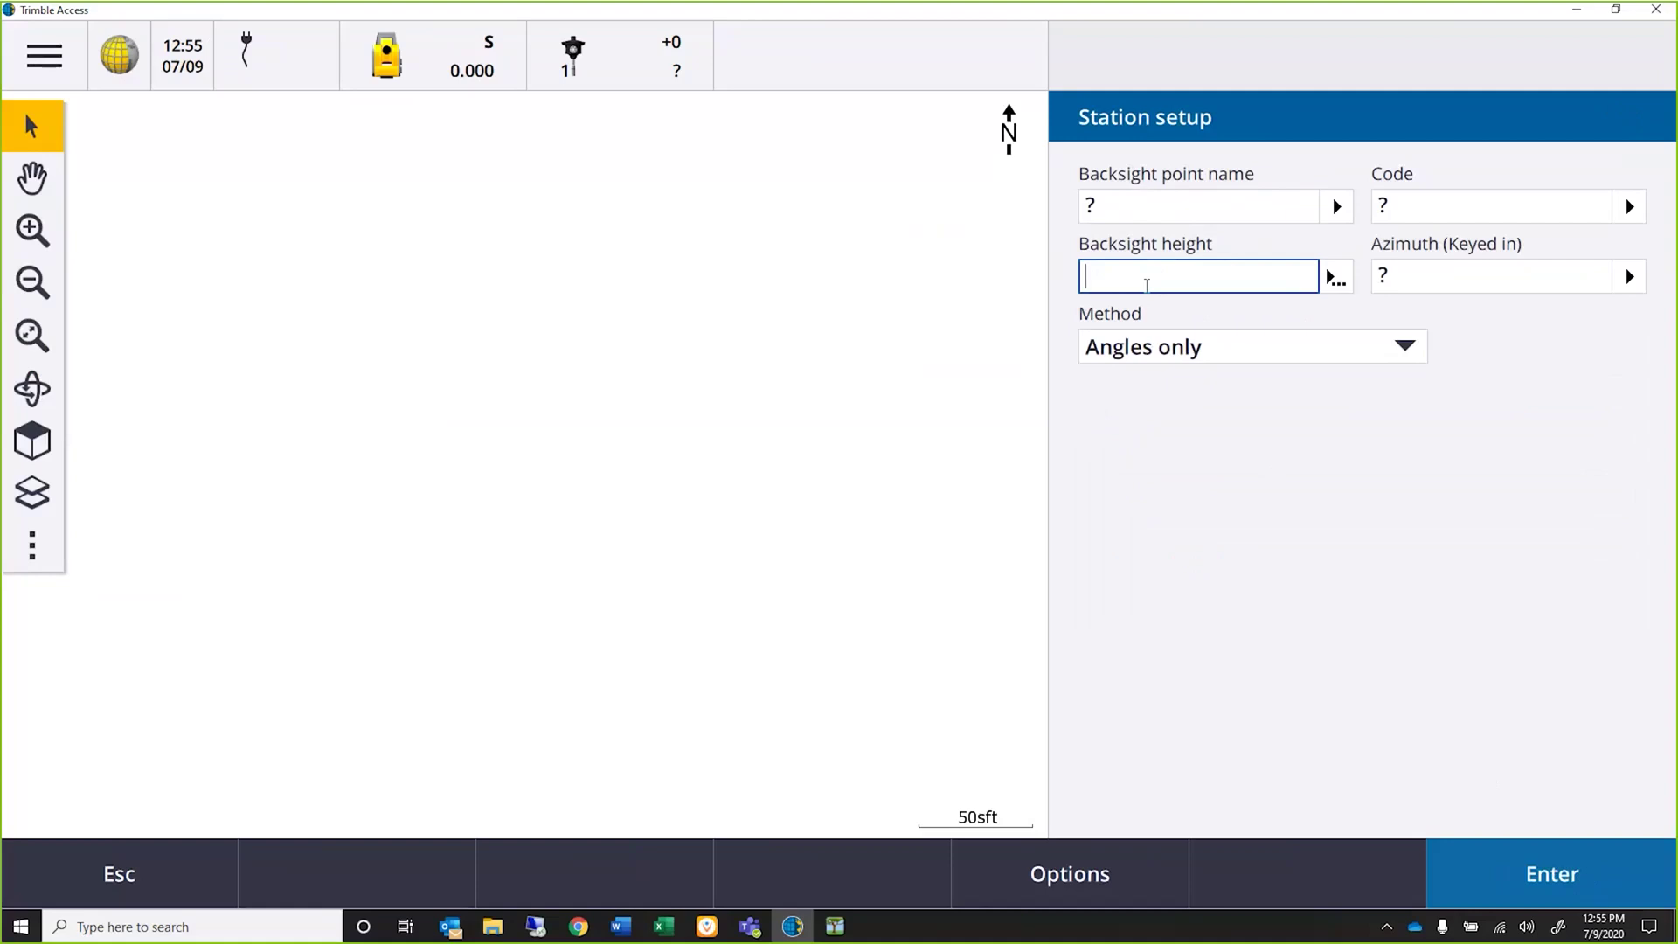
text(0)
click(1398, 274)
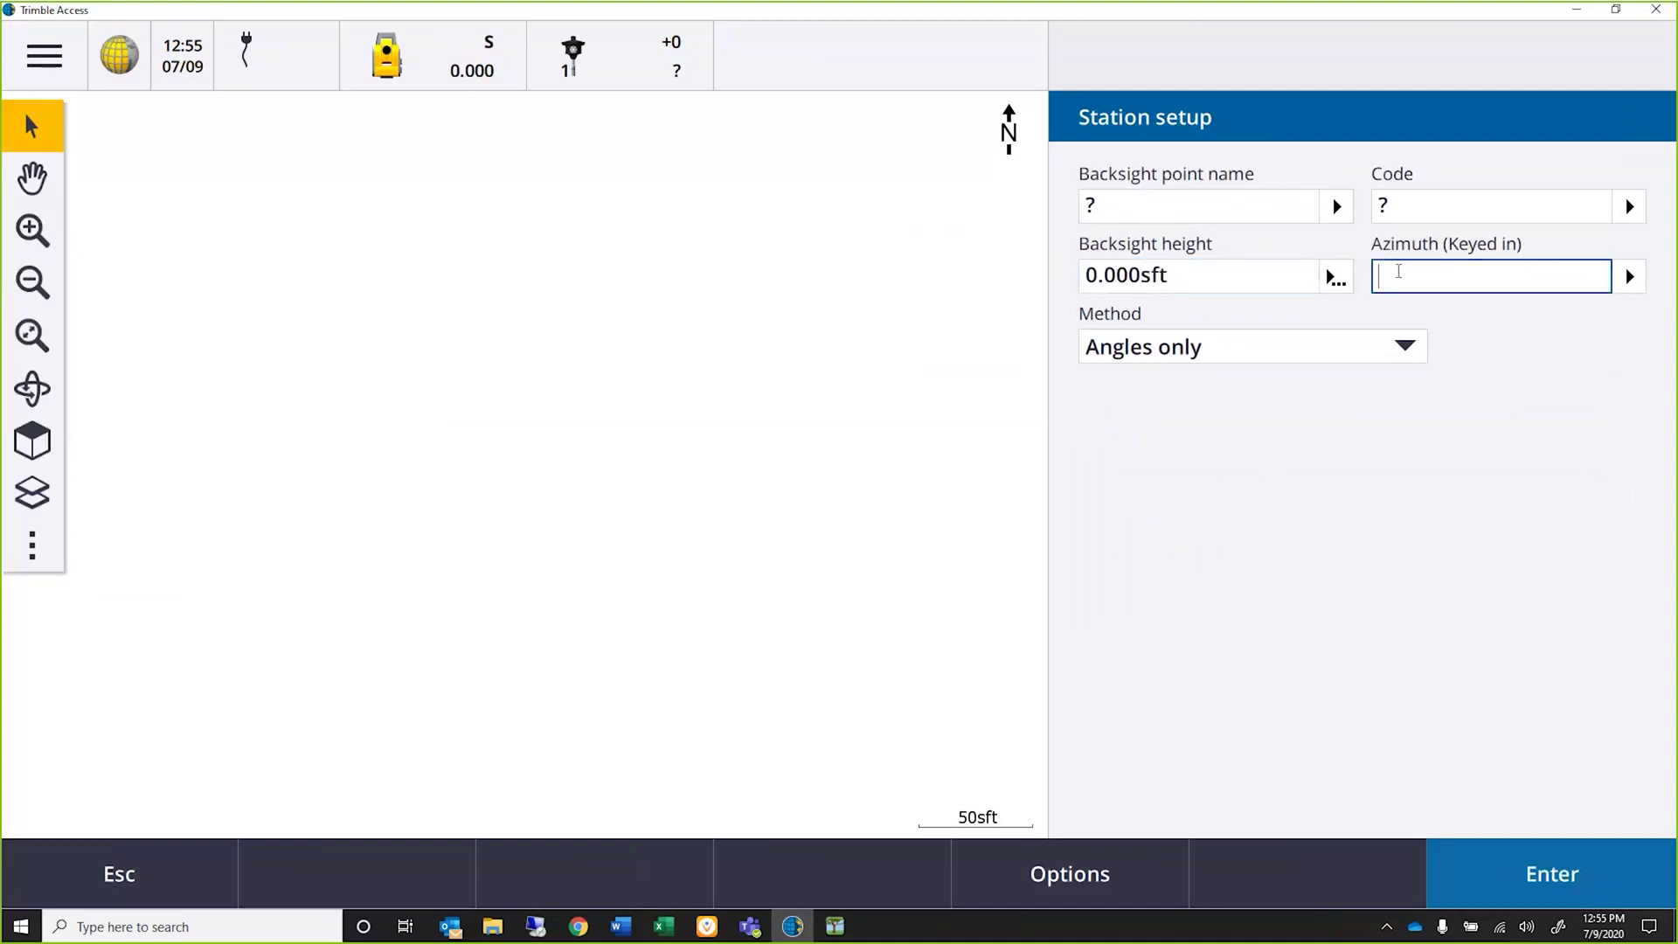
text(0)
click(1582, 876)
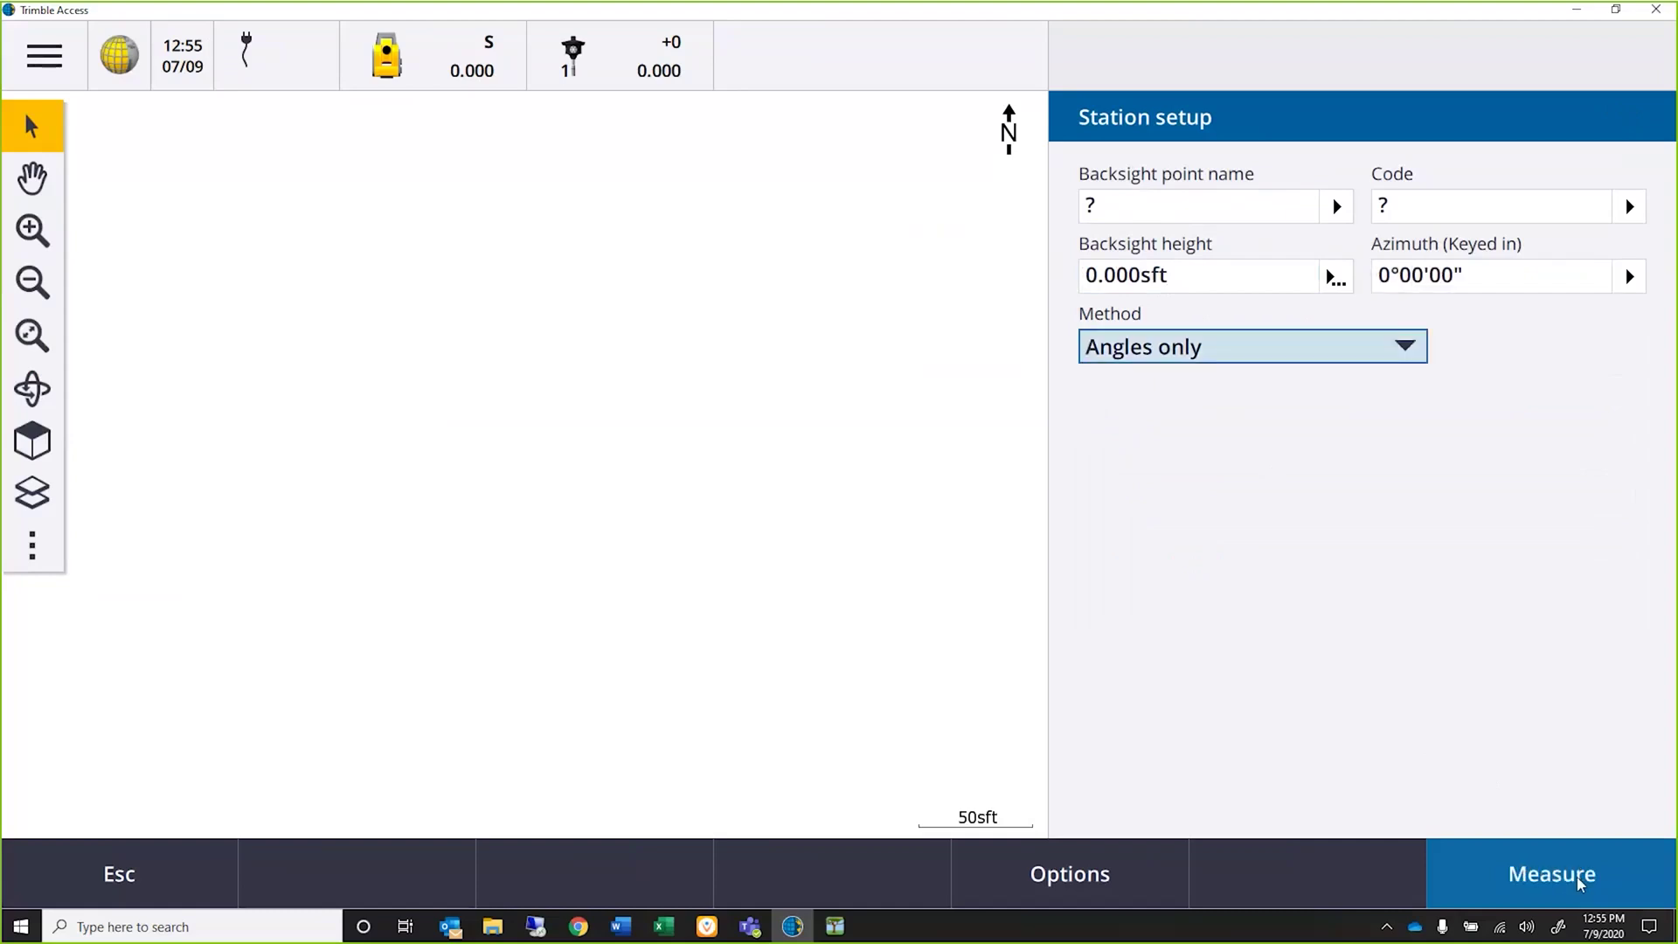
click(1582, 877)
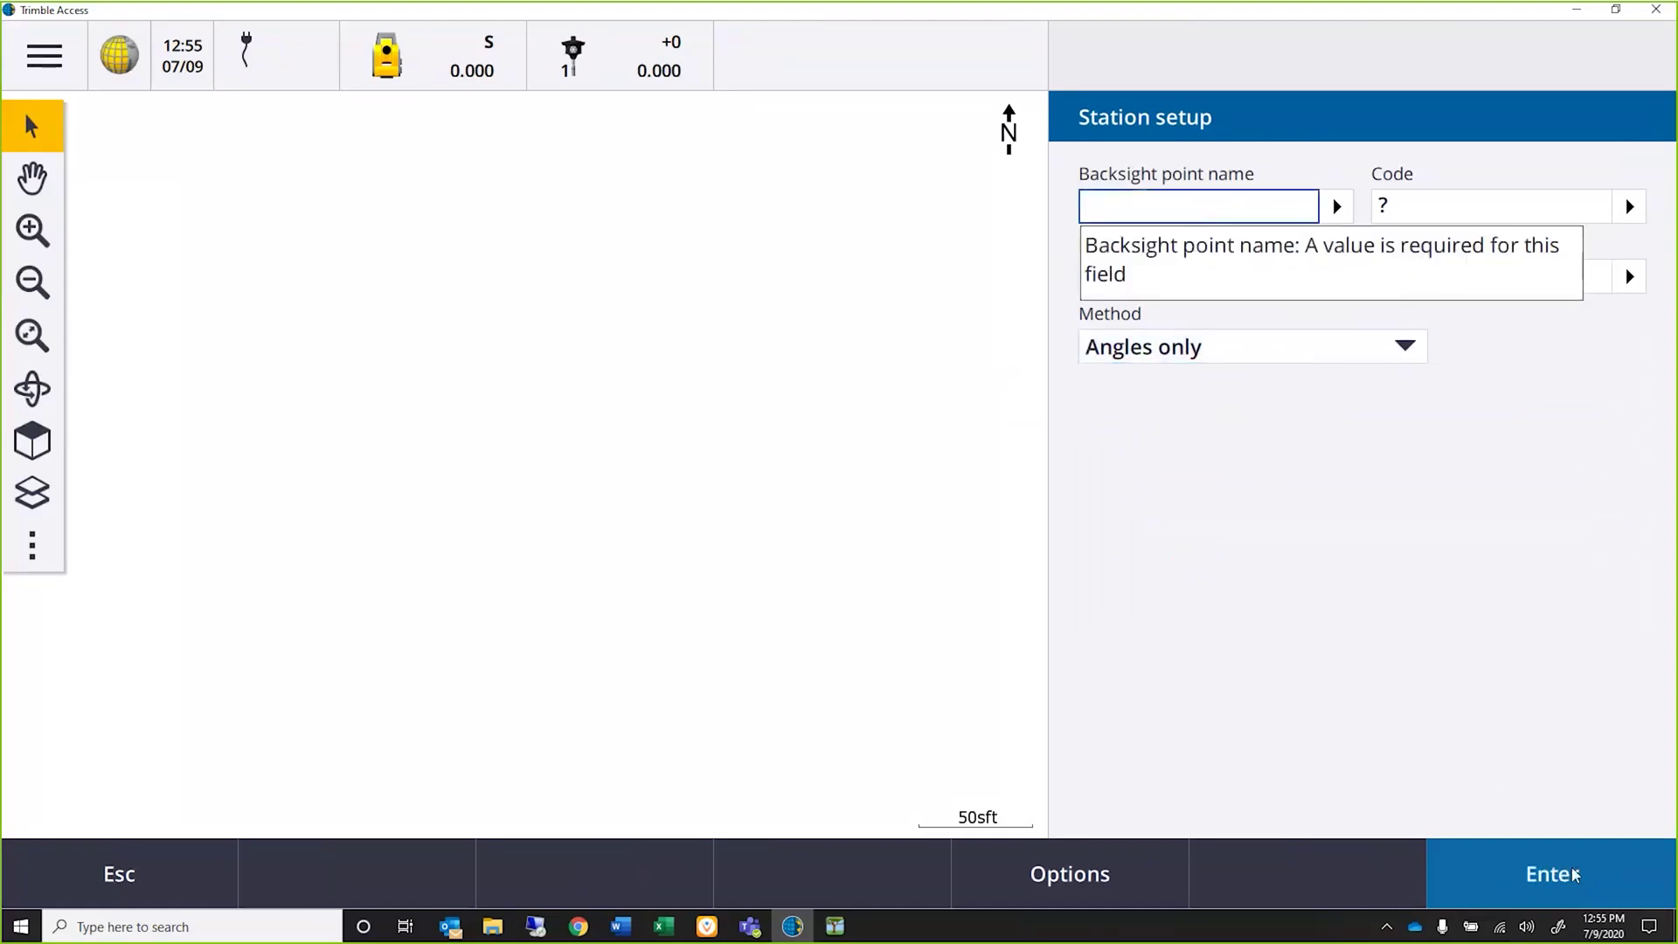
text(2)
click(1584, 878)
click(1584, 880)
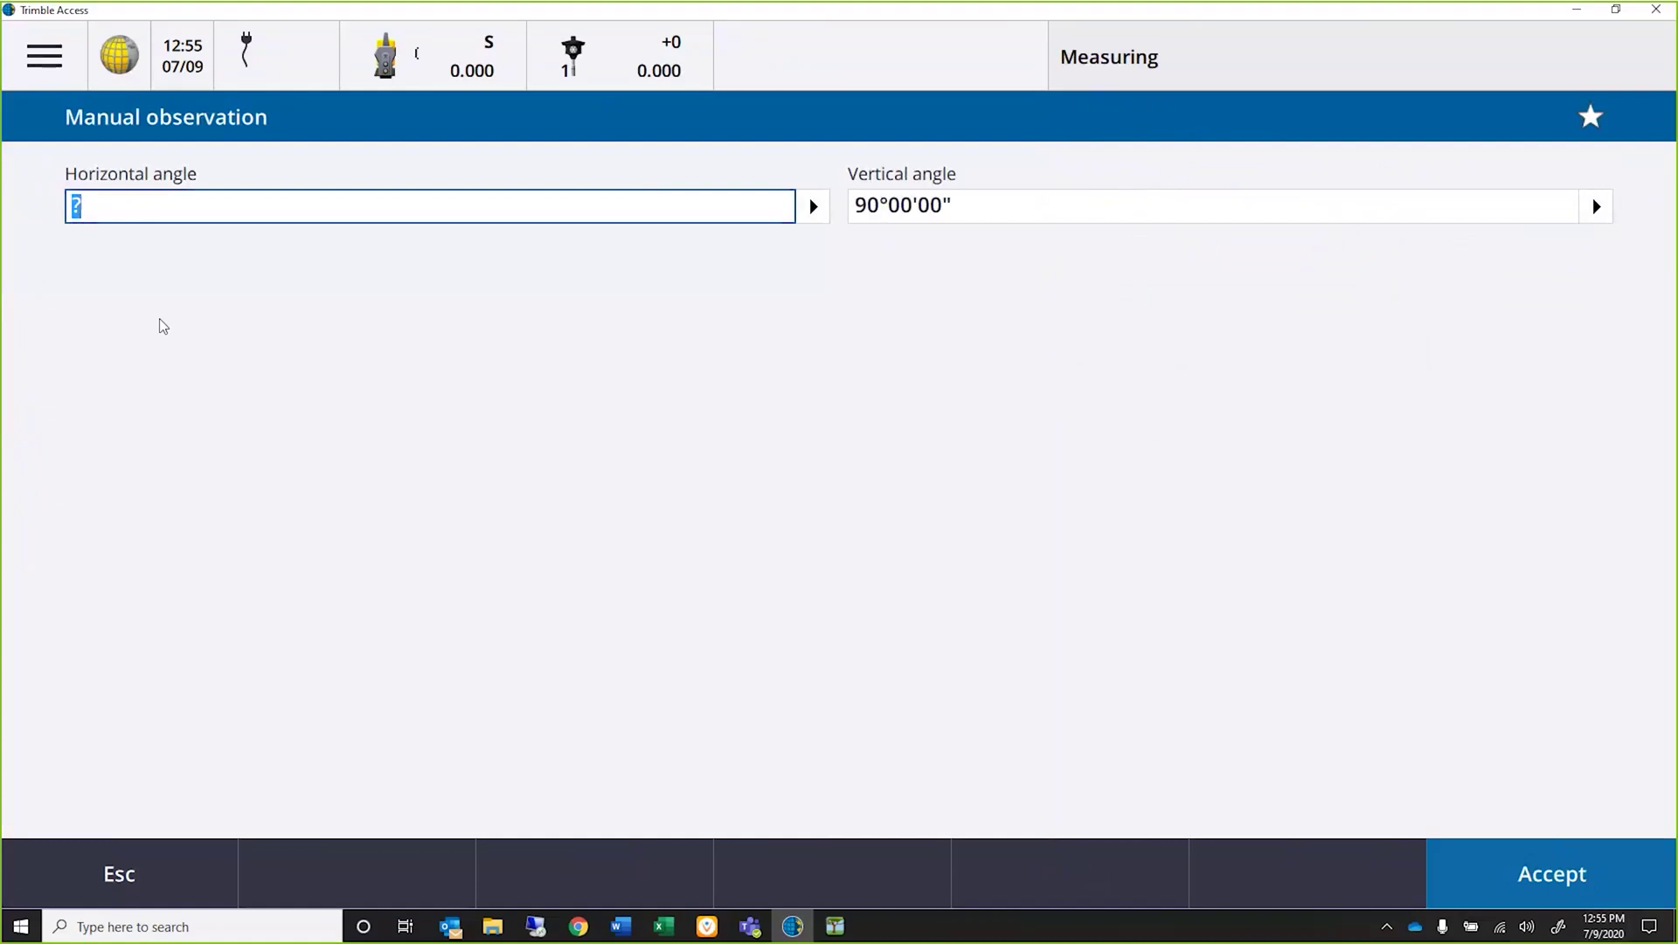
Step: Enter a horizontal angle of 0 for the backsight observation and store the station setup
text(0)
click(1535, 876)
click(1535, 876)
click(1535, 875)
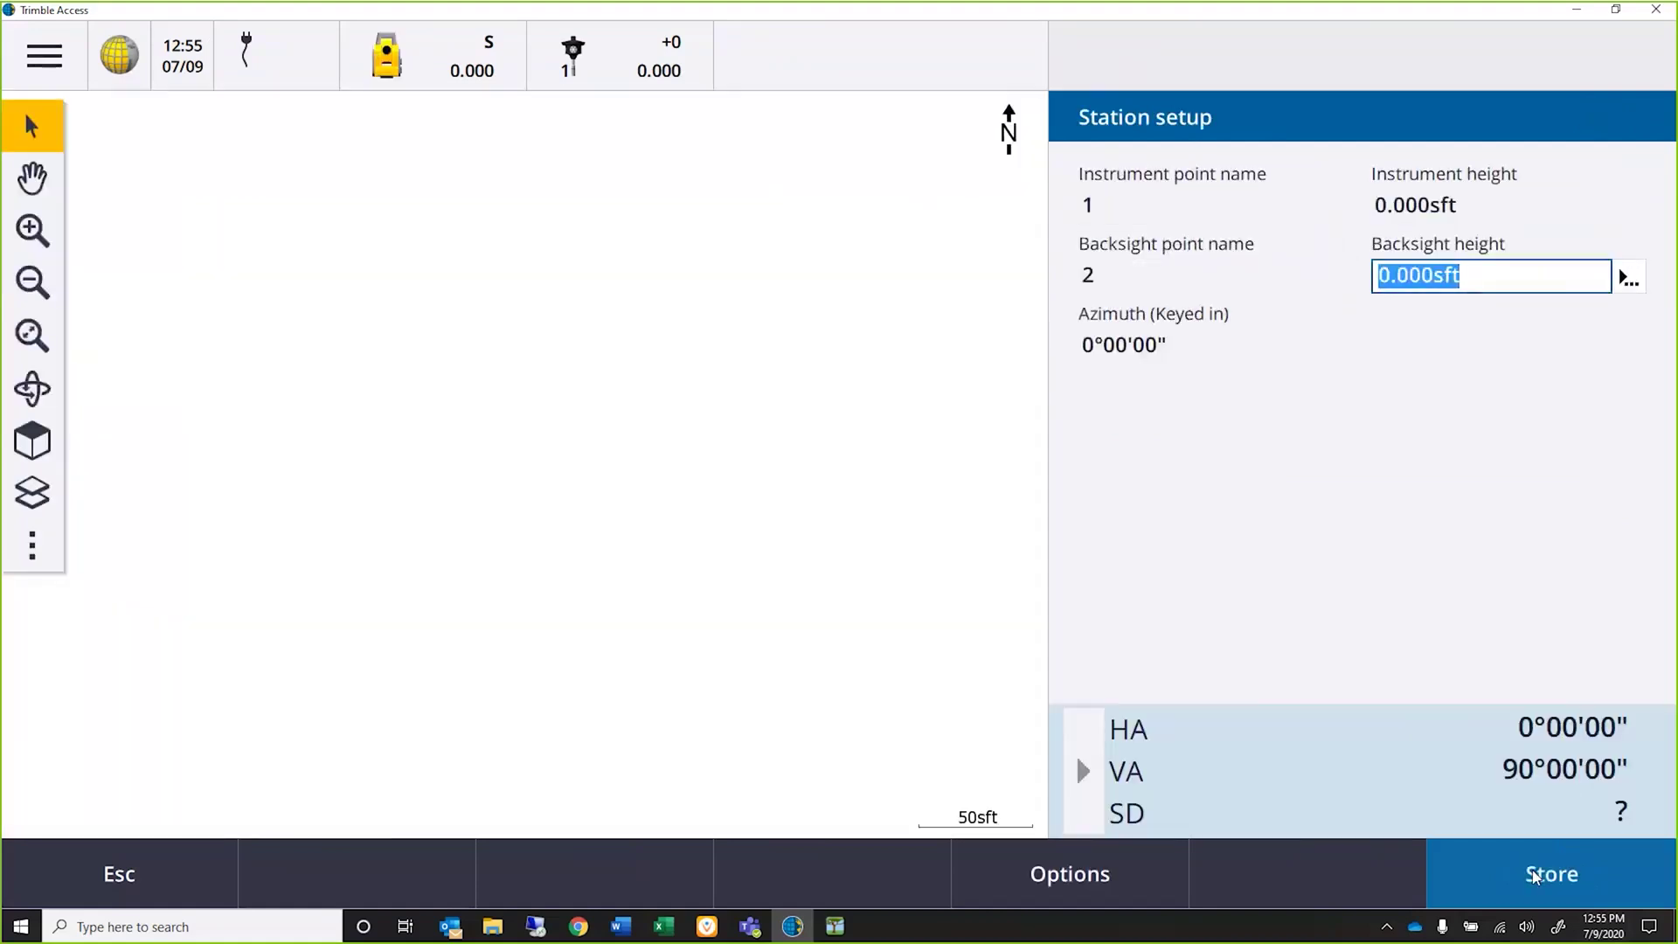
click(1535, 875)
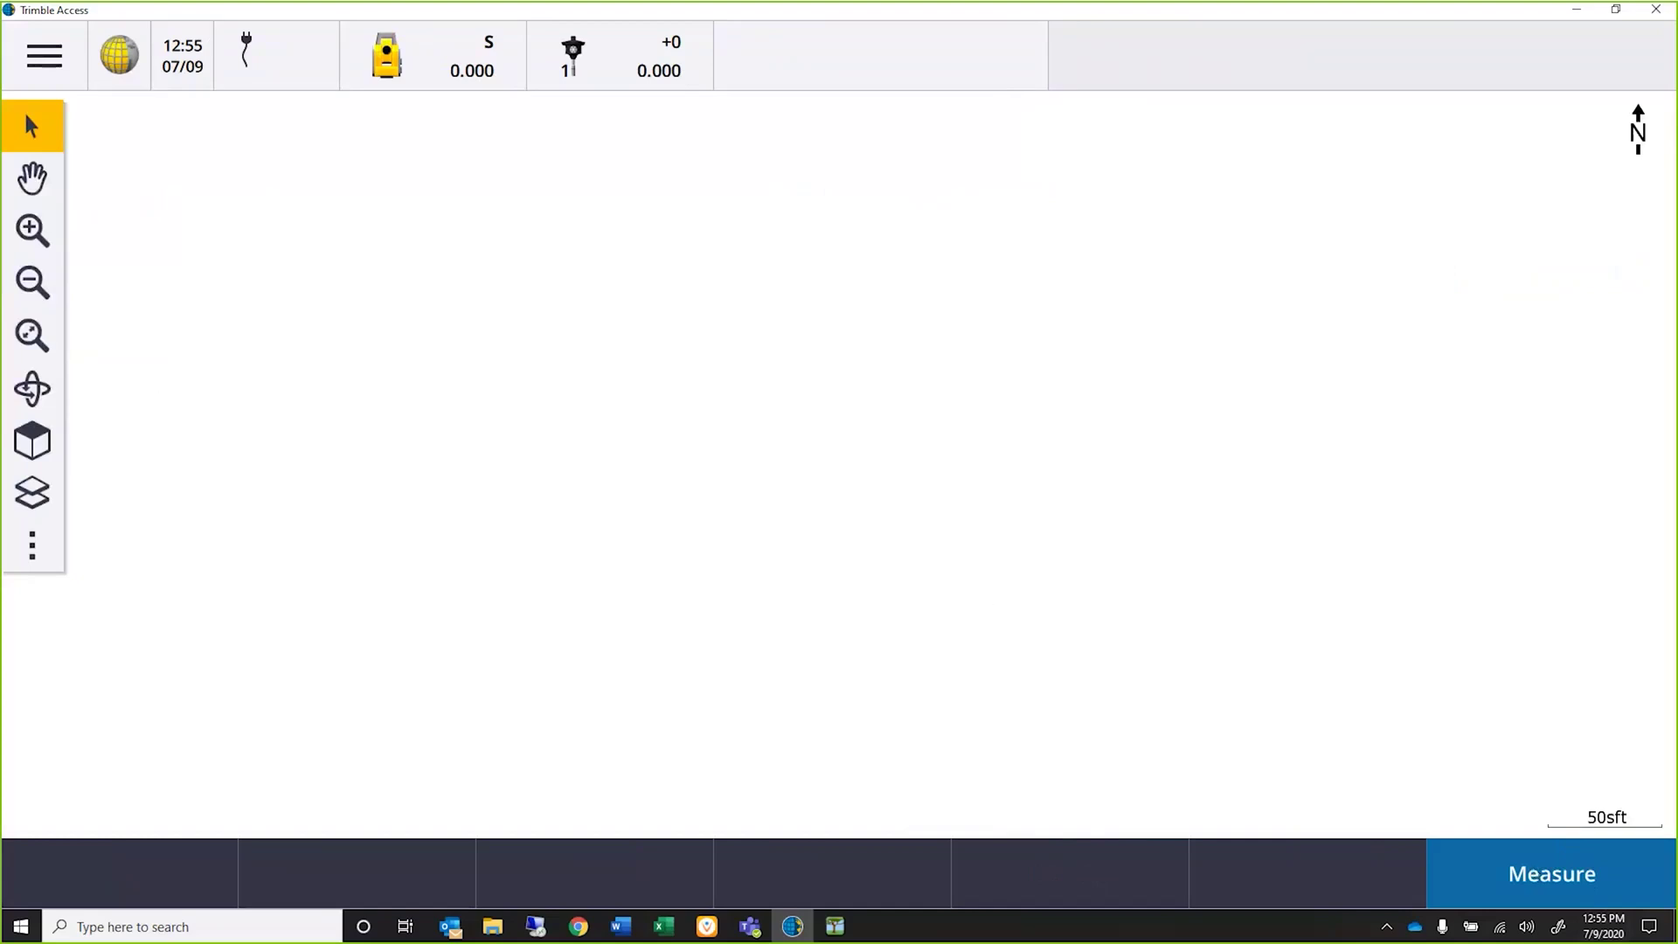
Step: Start a topo measurement for point 18 and assign it the sidewalk and start-line codes SW ST
click(29, 338)
click(1585, 872)
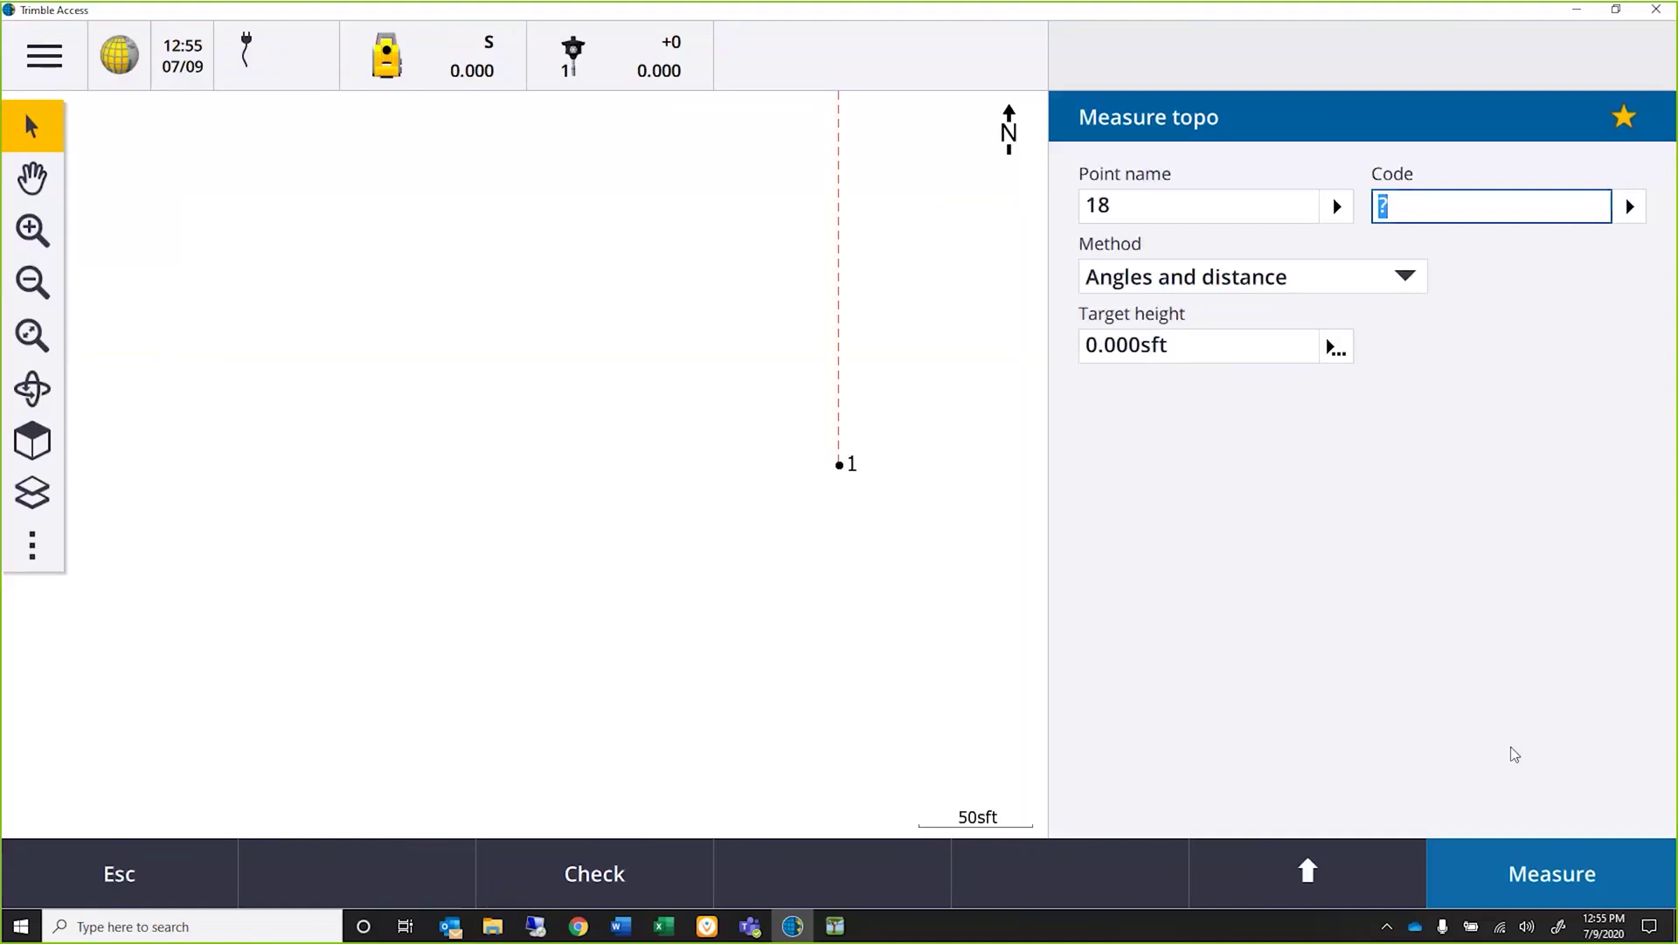
text(SCC)
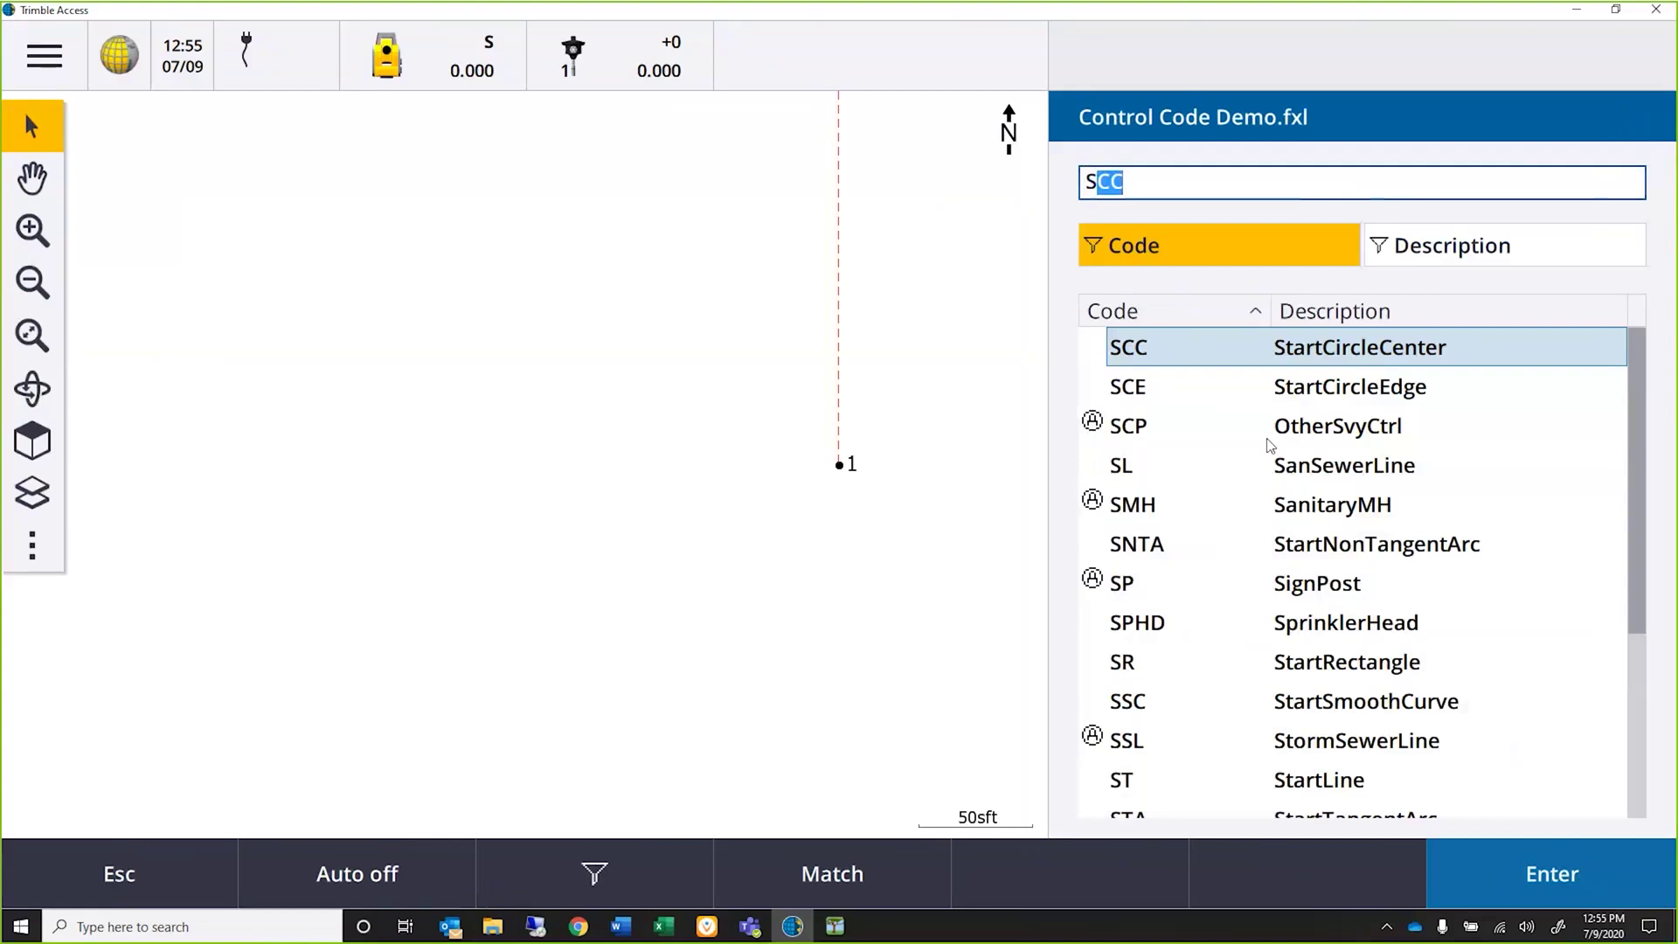
scroll(1408, 552, down, 1)
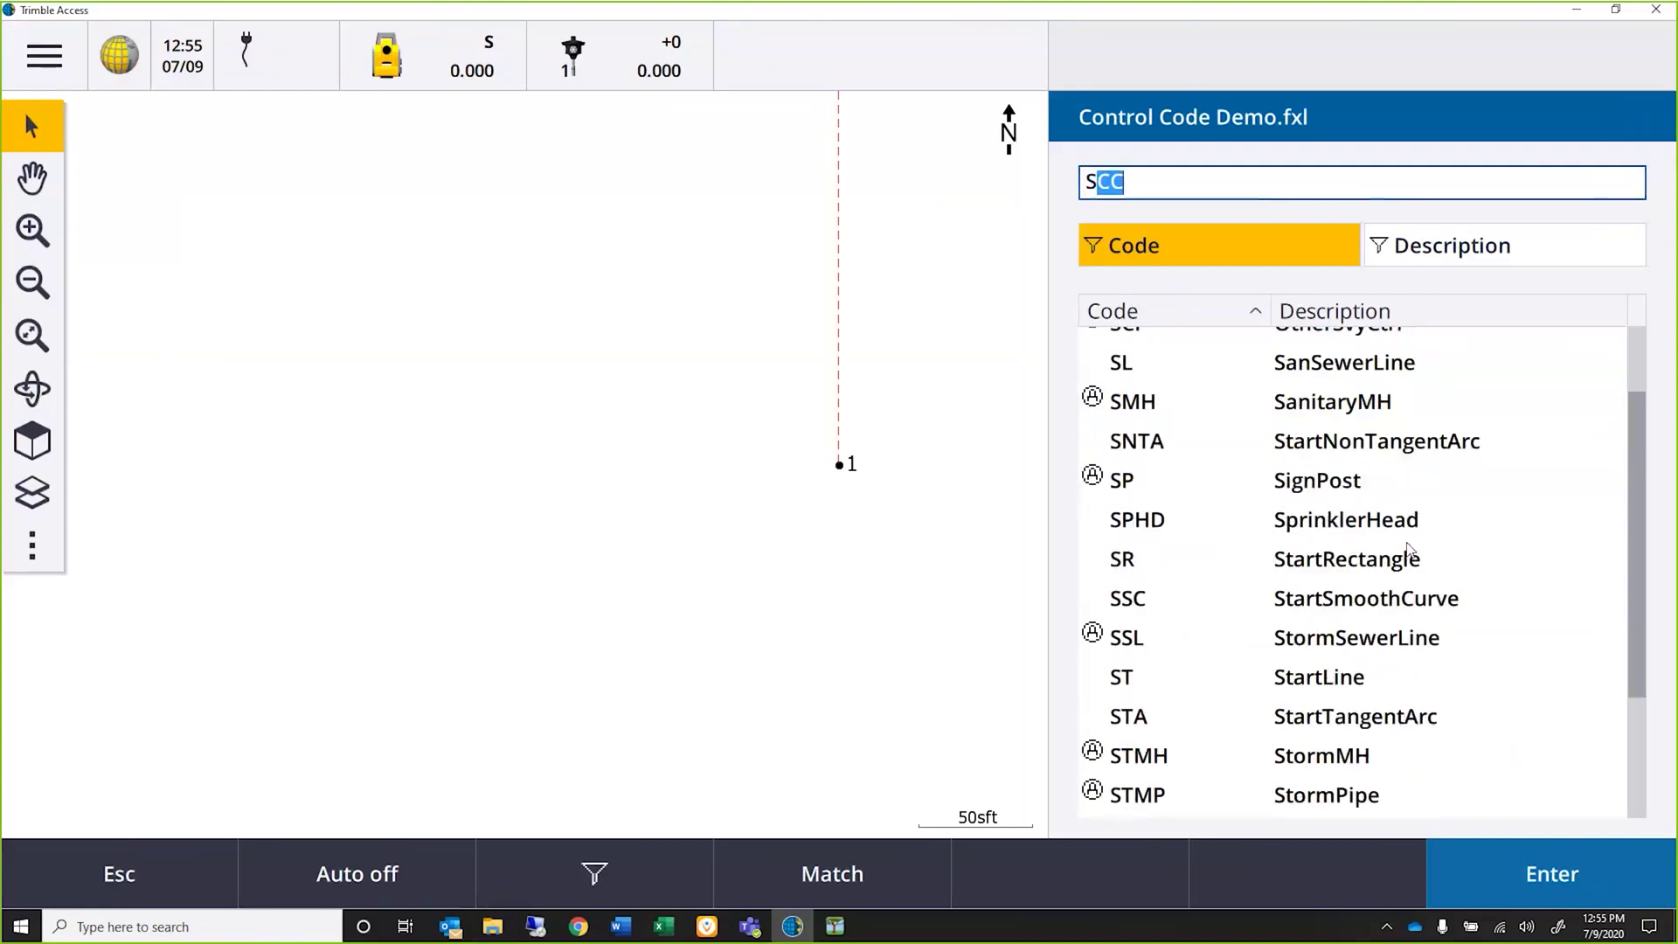
scroll(1409, 553, down, 2)
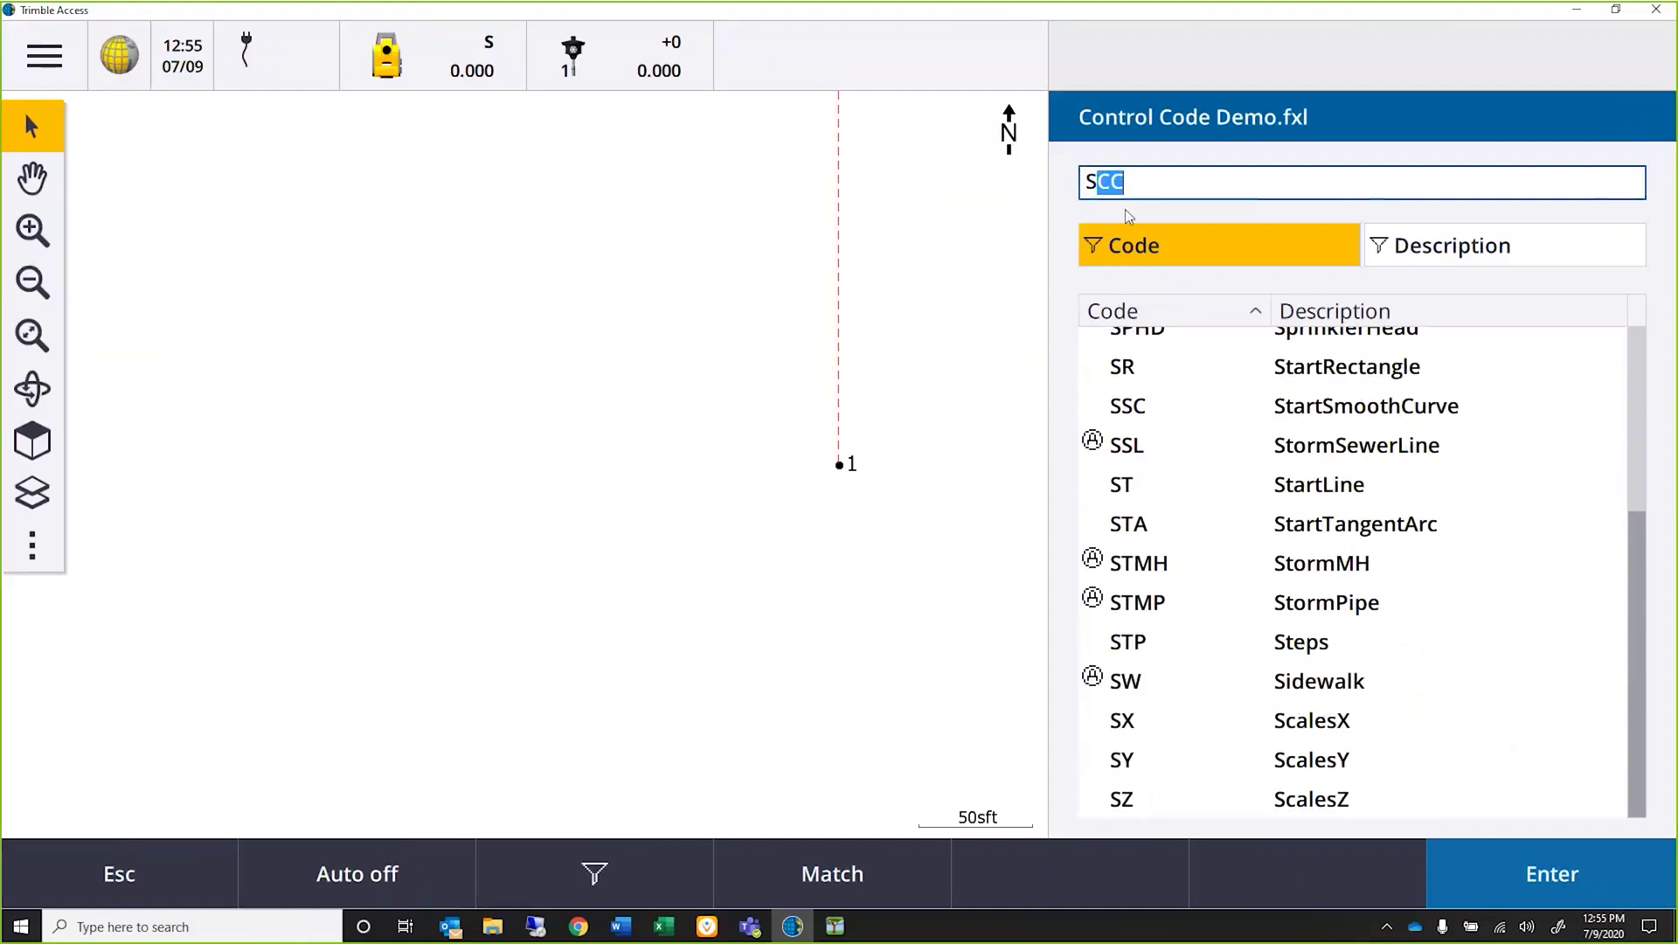
text(W)
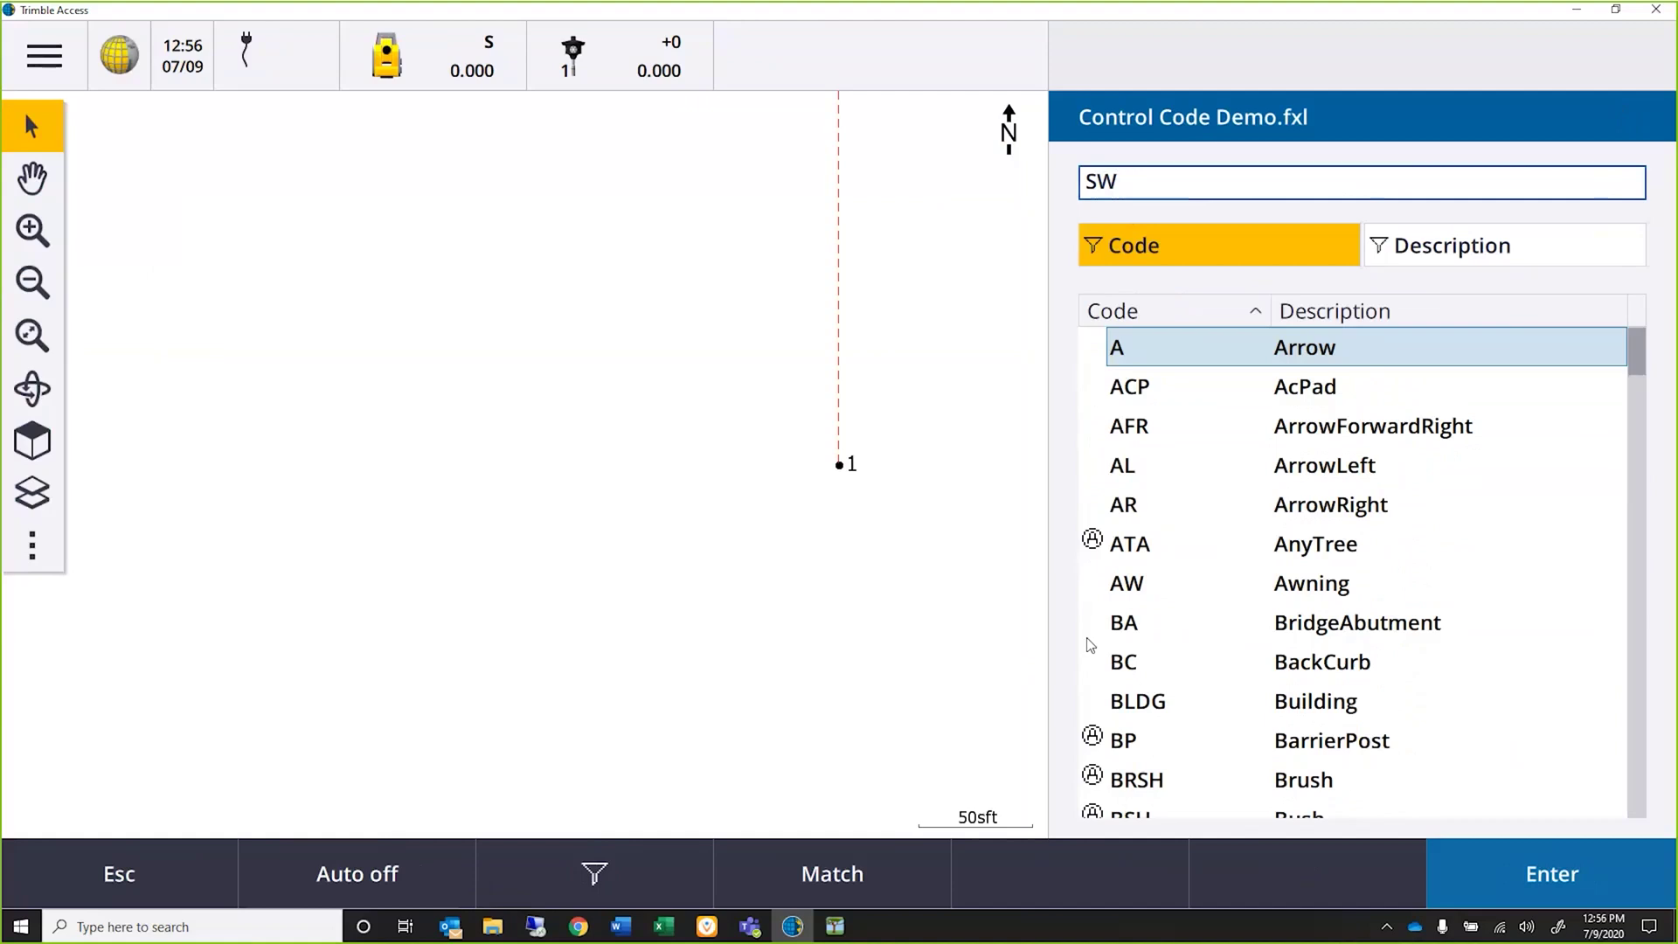
text( ST)
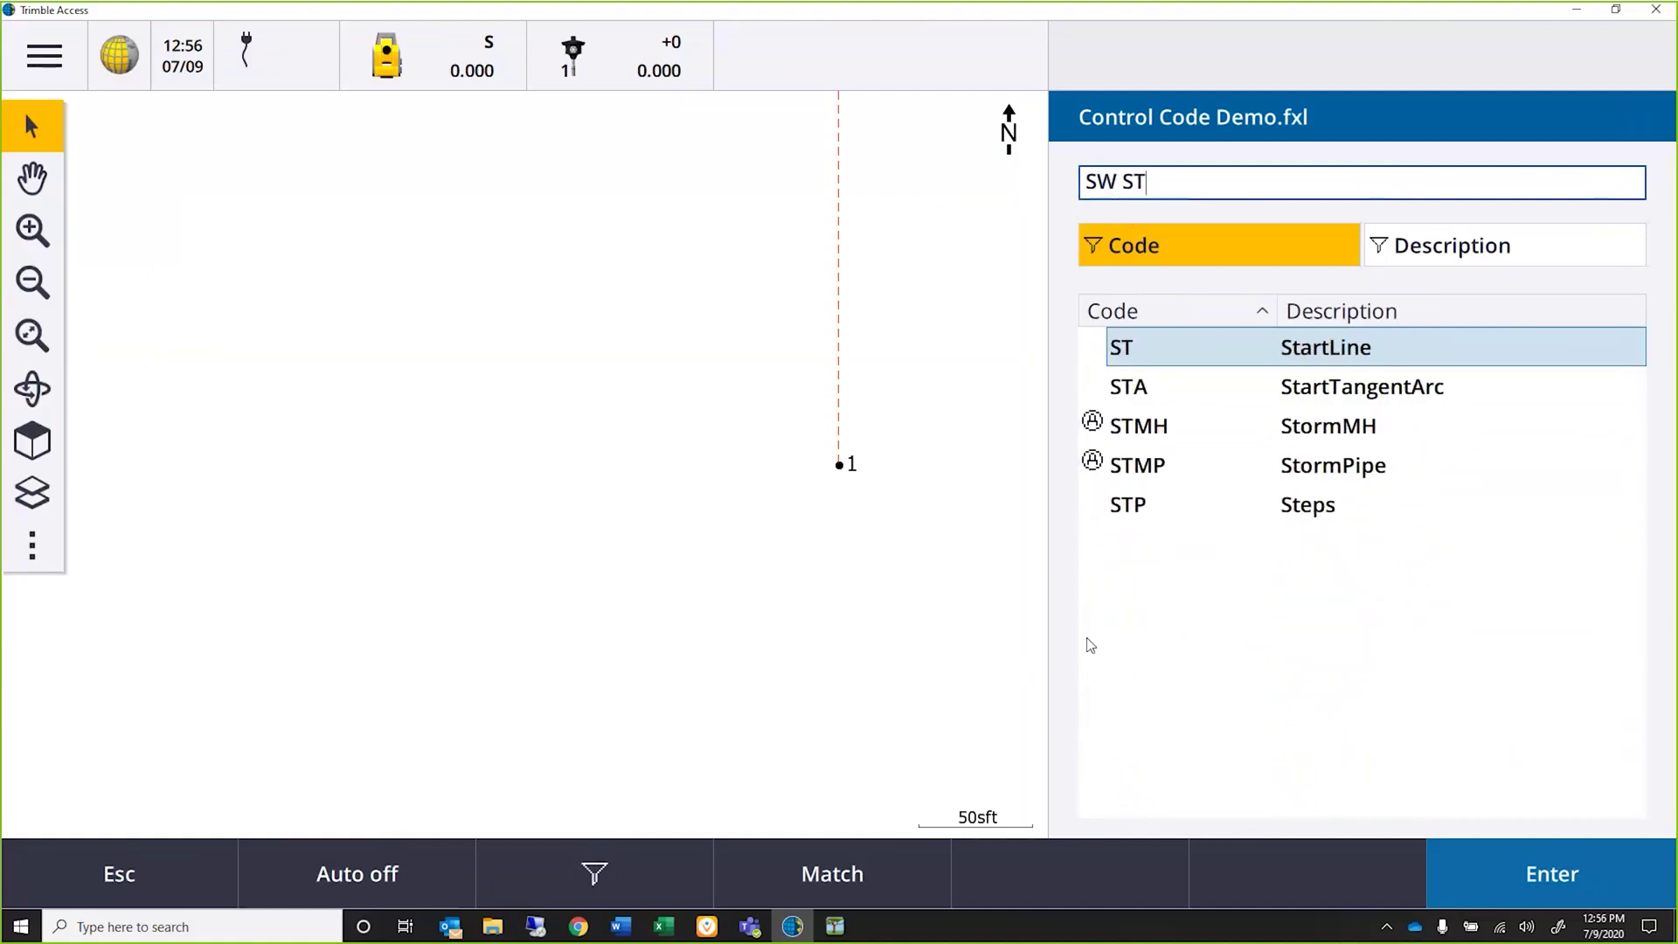
click(1315, 353)
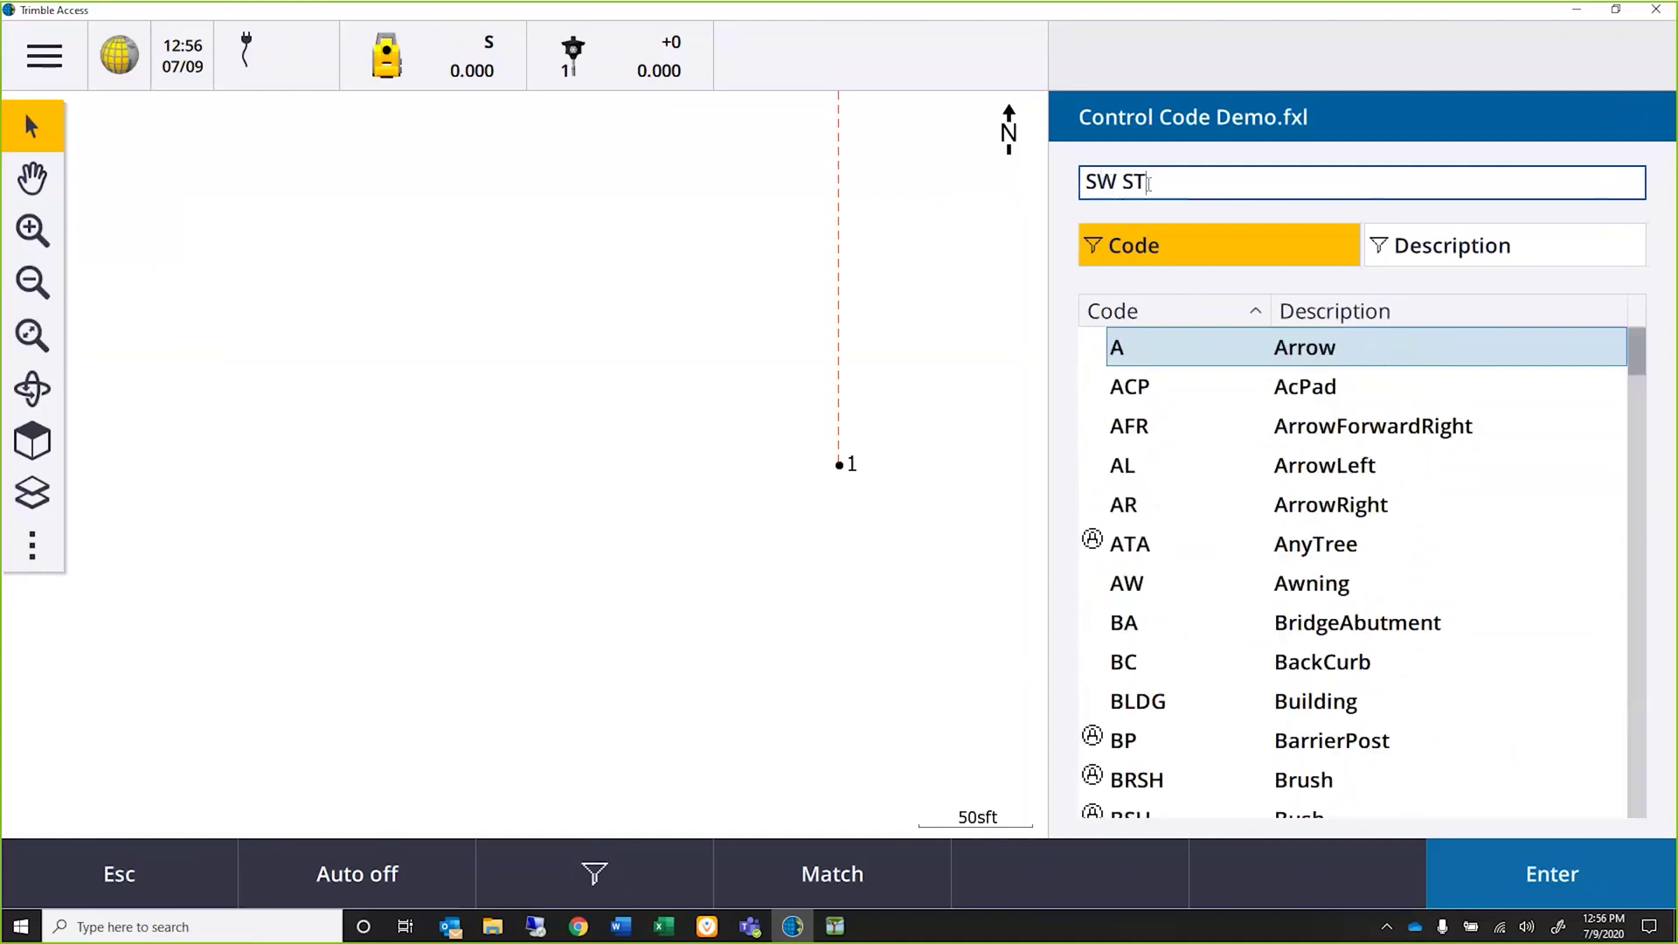
click(1569, 874)
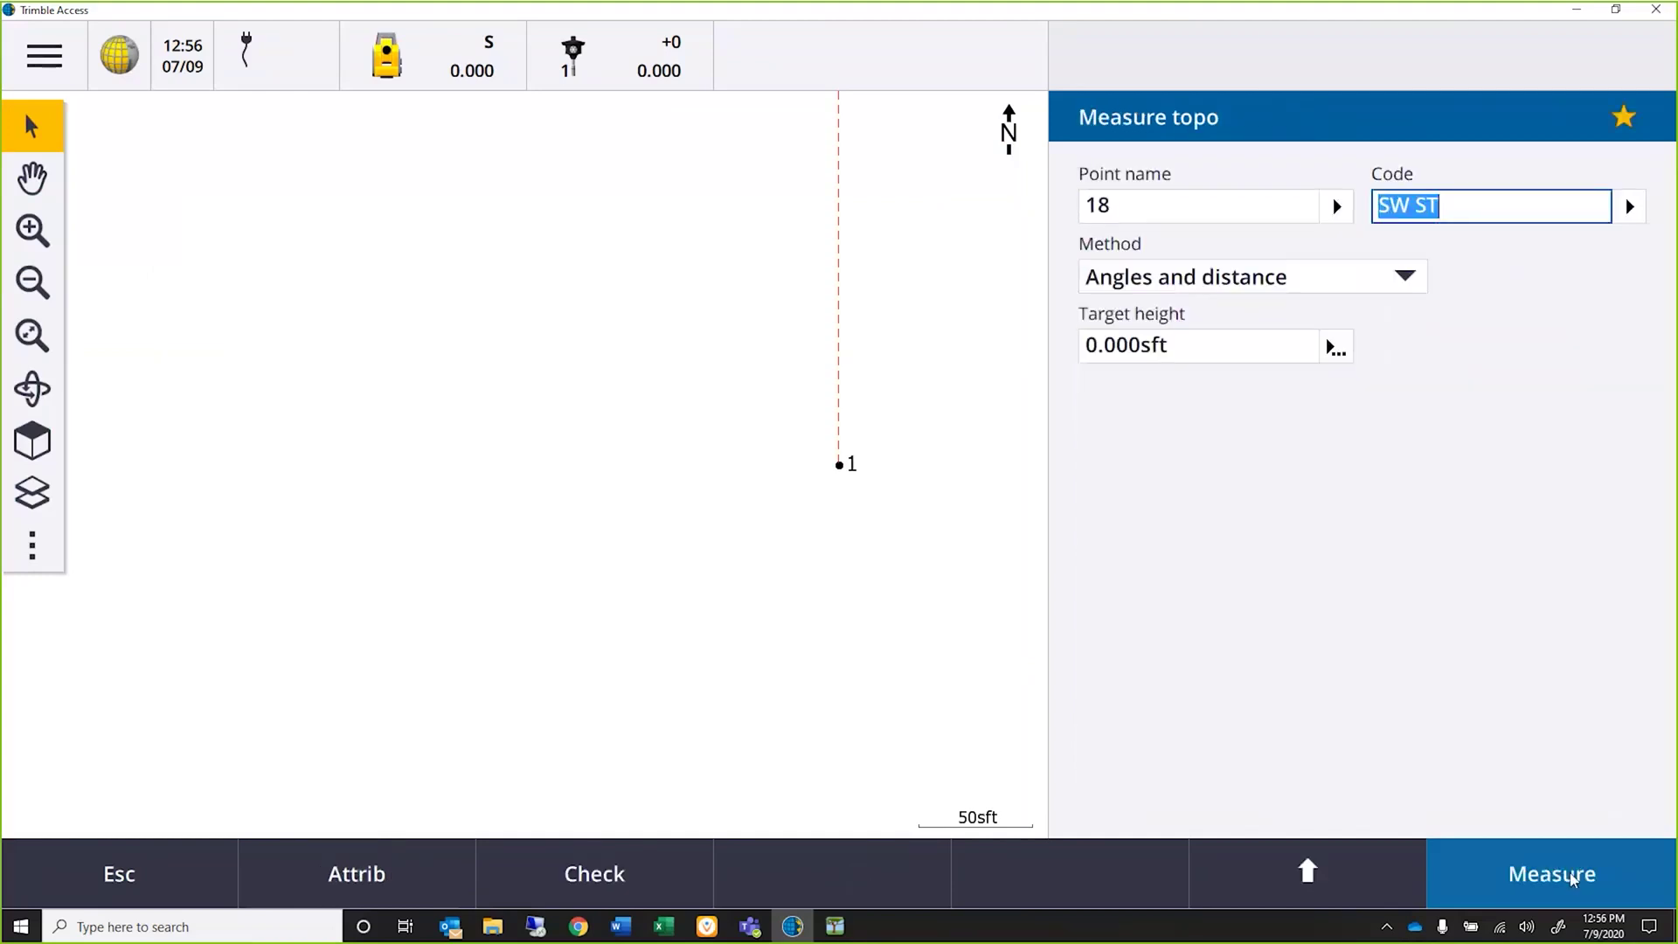
Step: Measure point 18 with a horizontal angle of 45° and a slope distance of 10 sft
click(1543, 874)
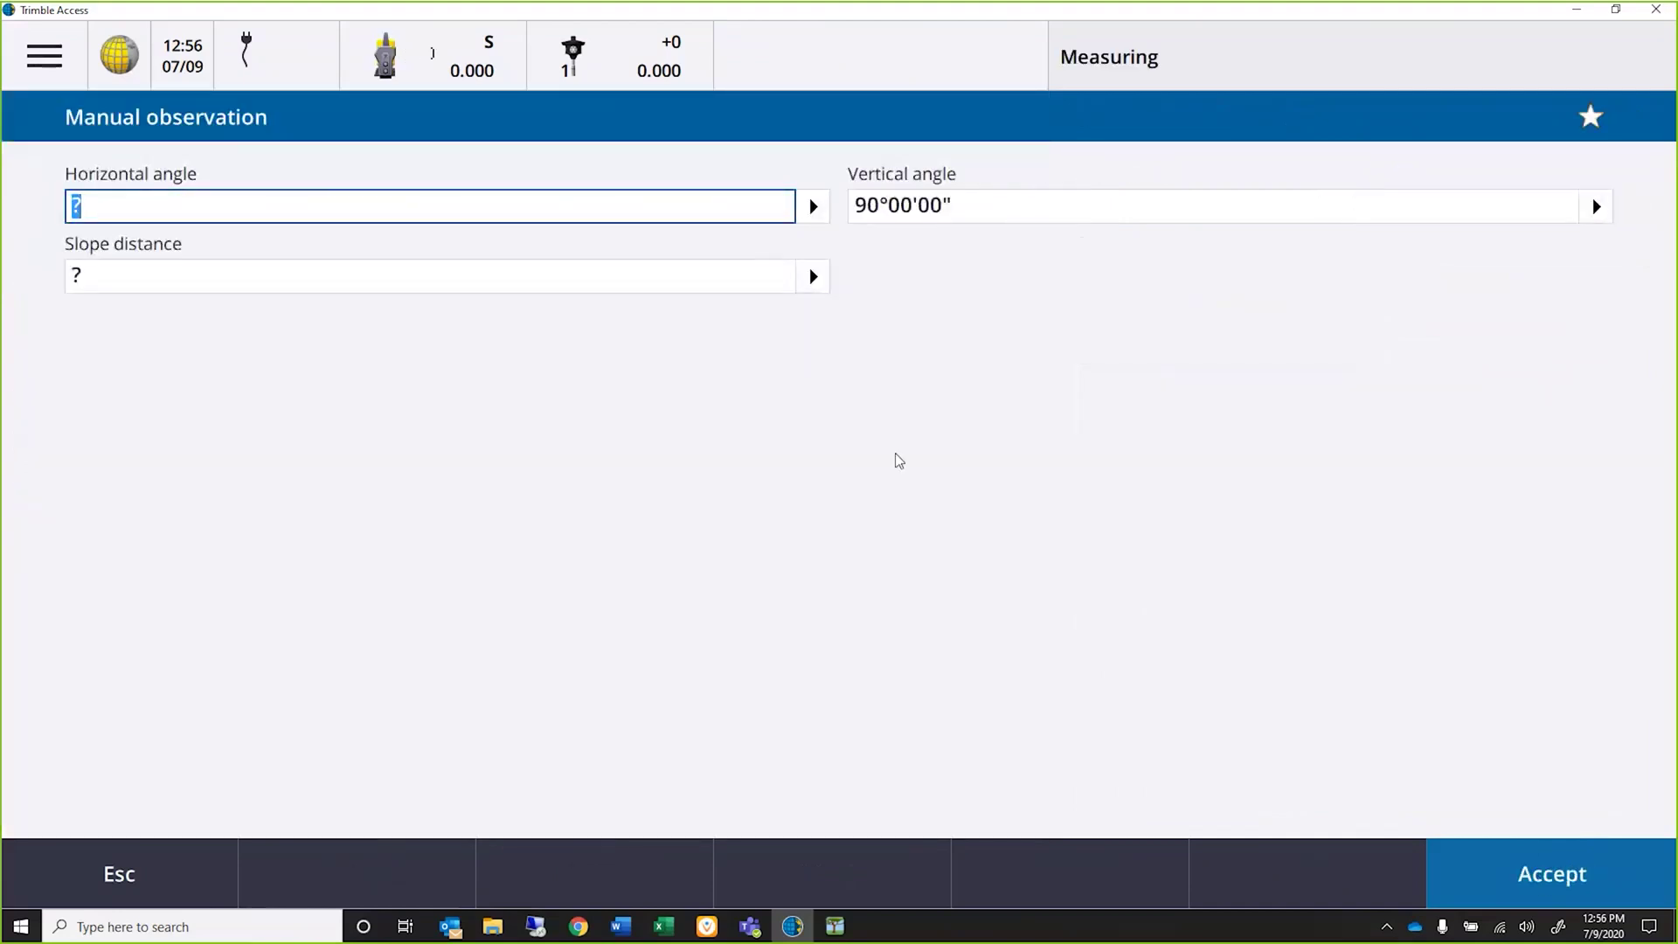
text(45)
click(146, 290)
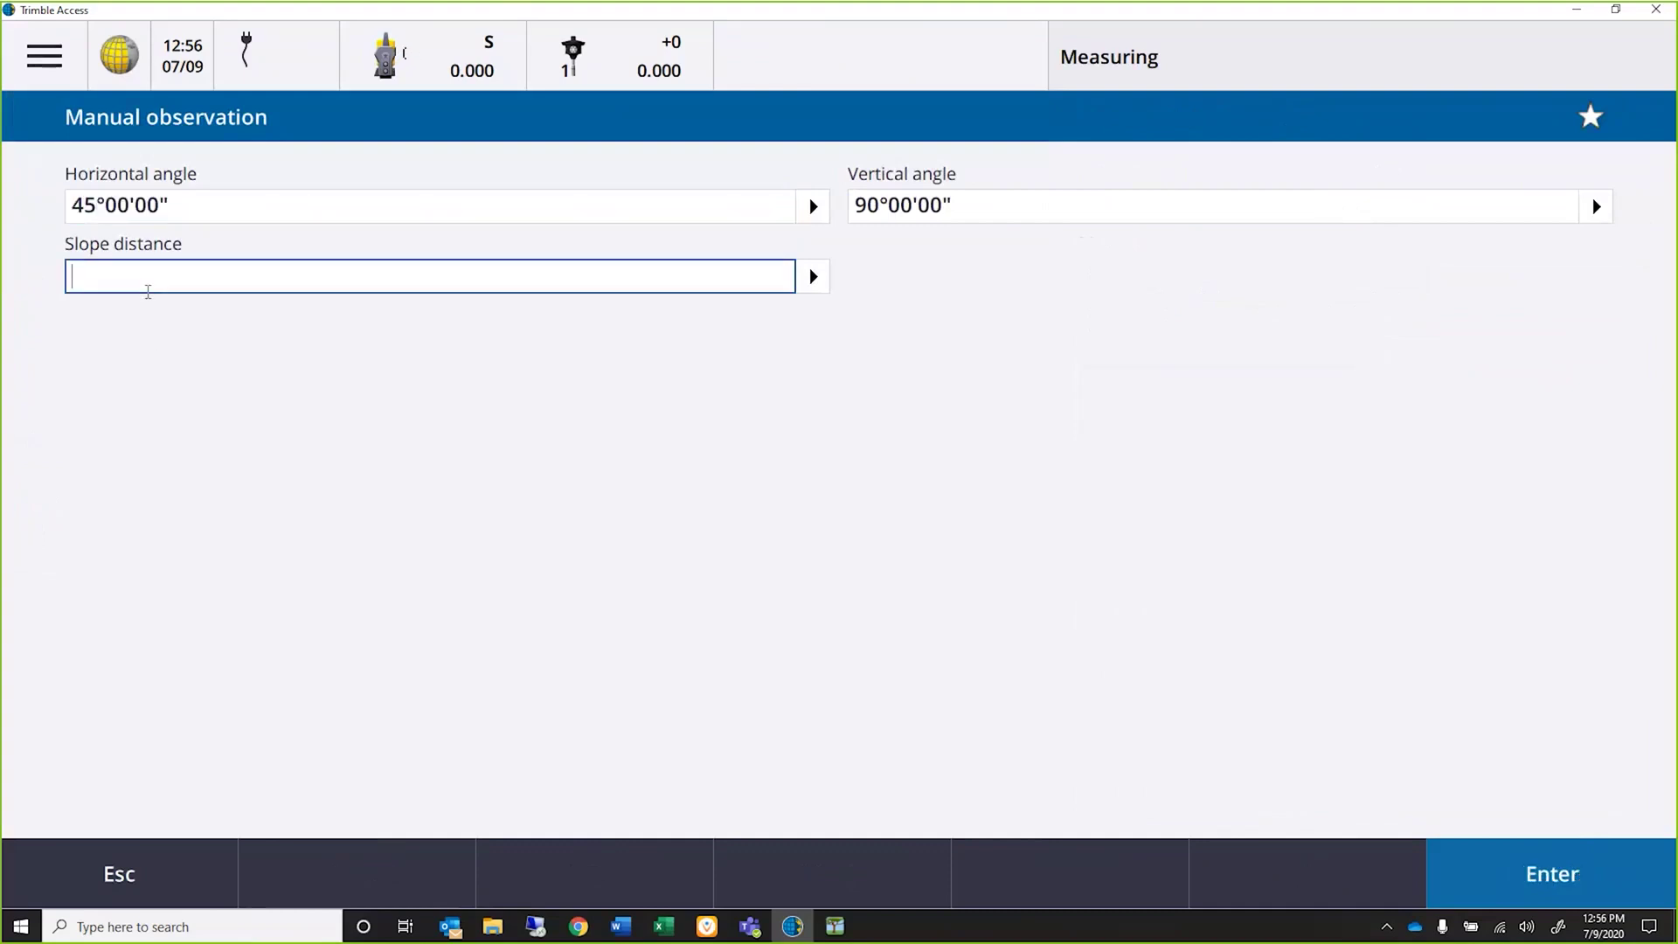
text(10)
click(1568, 877)
click(1568, 877)
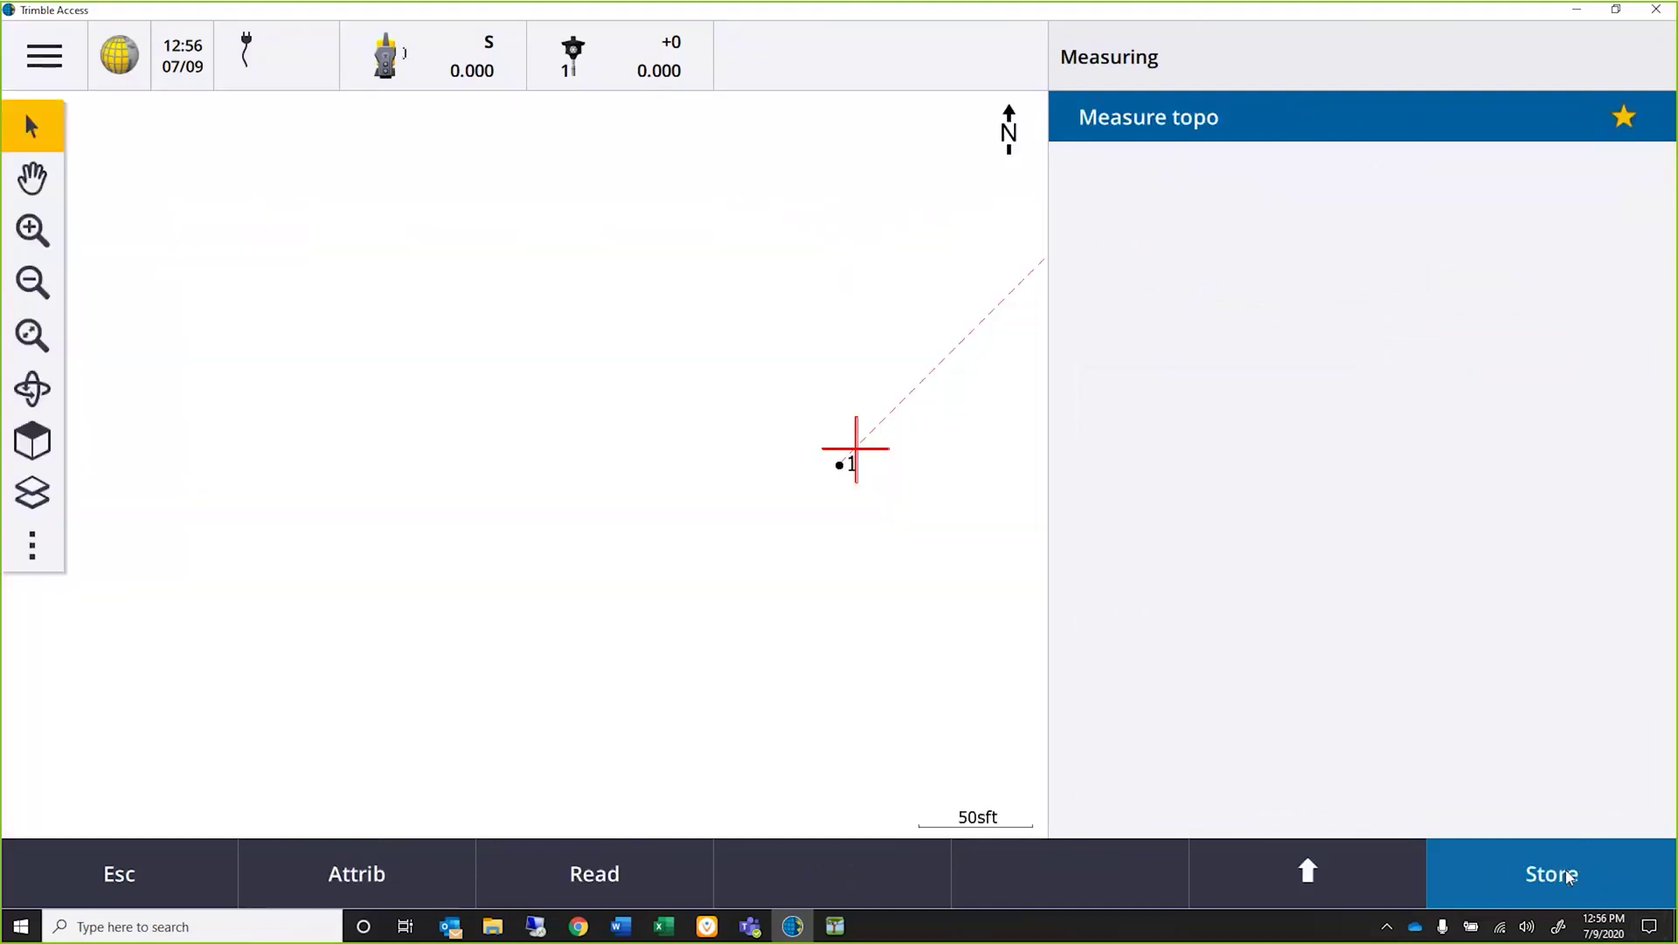
Step: Store point 18 with the sidewalk SurfaceType attribute set to Concrete
click(1569, 877)
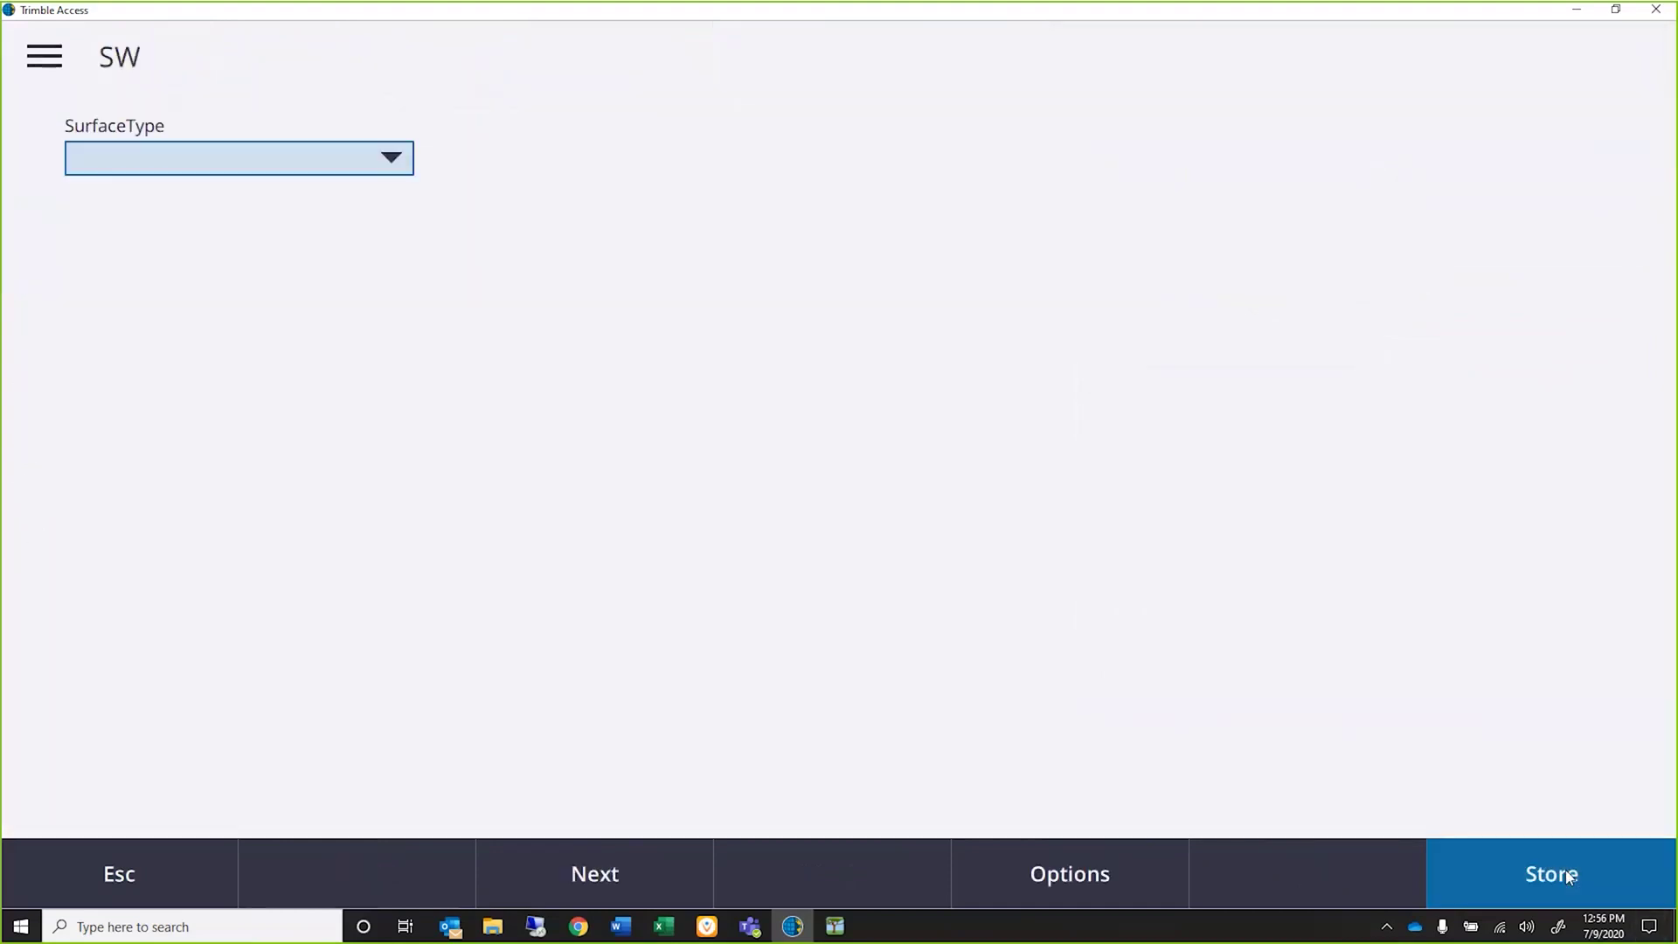
click(408, 175)
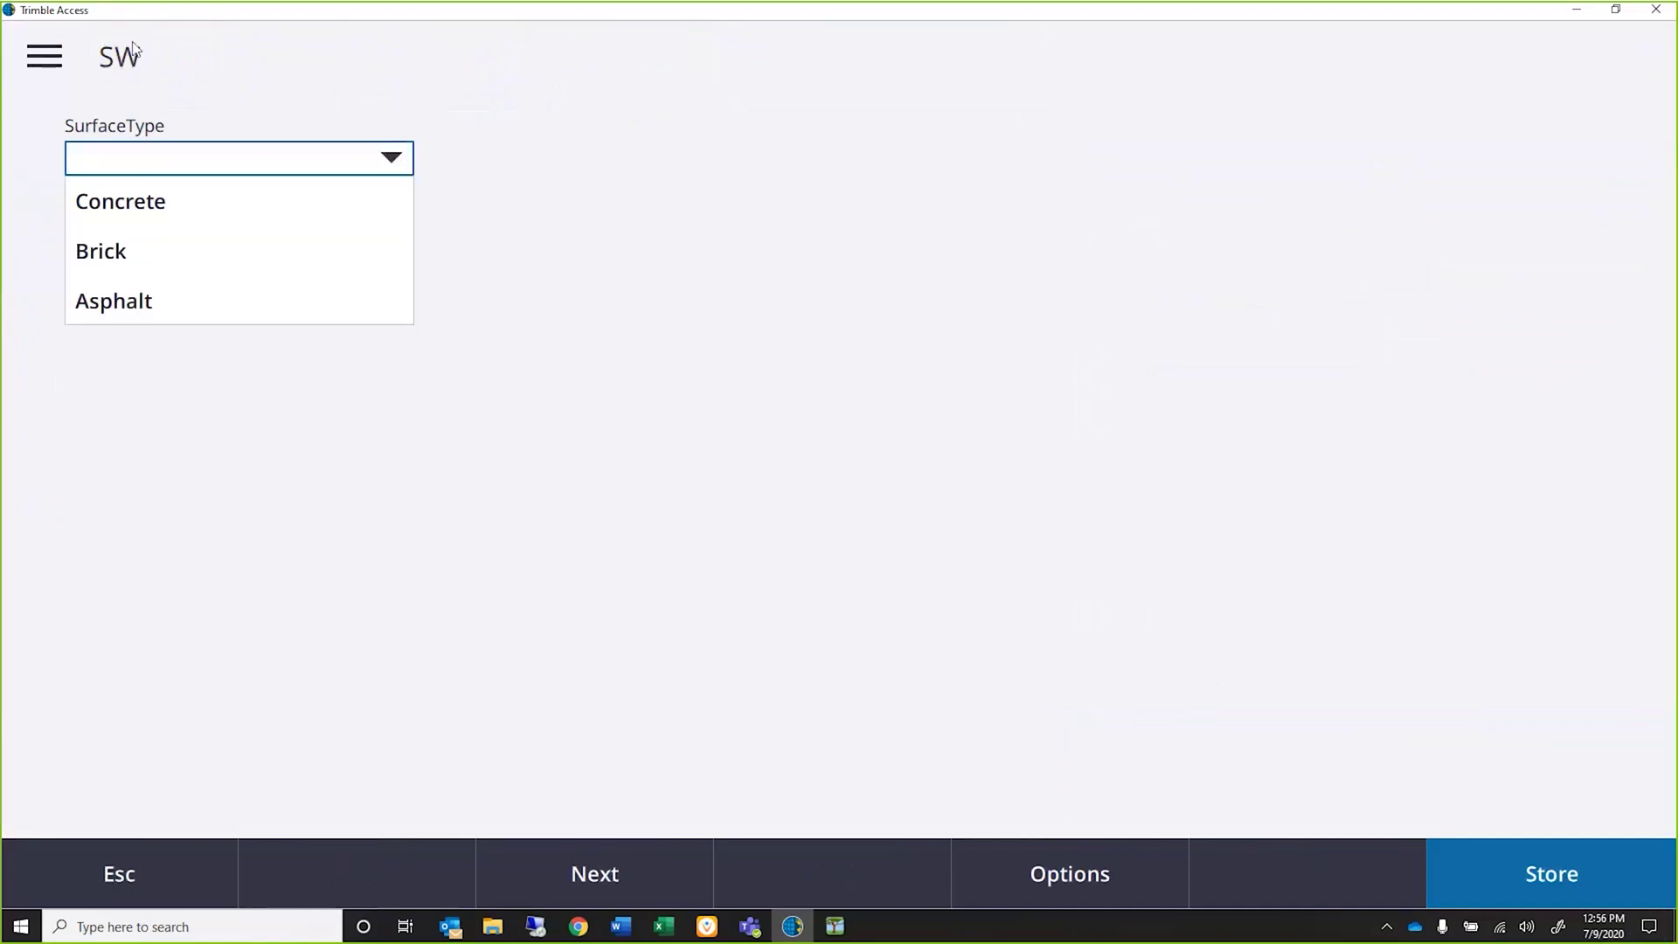
click(145, 208)
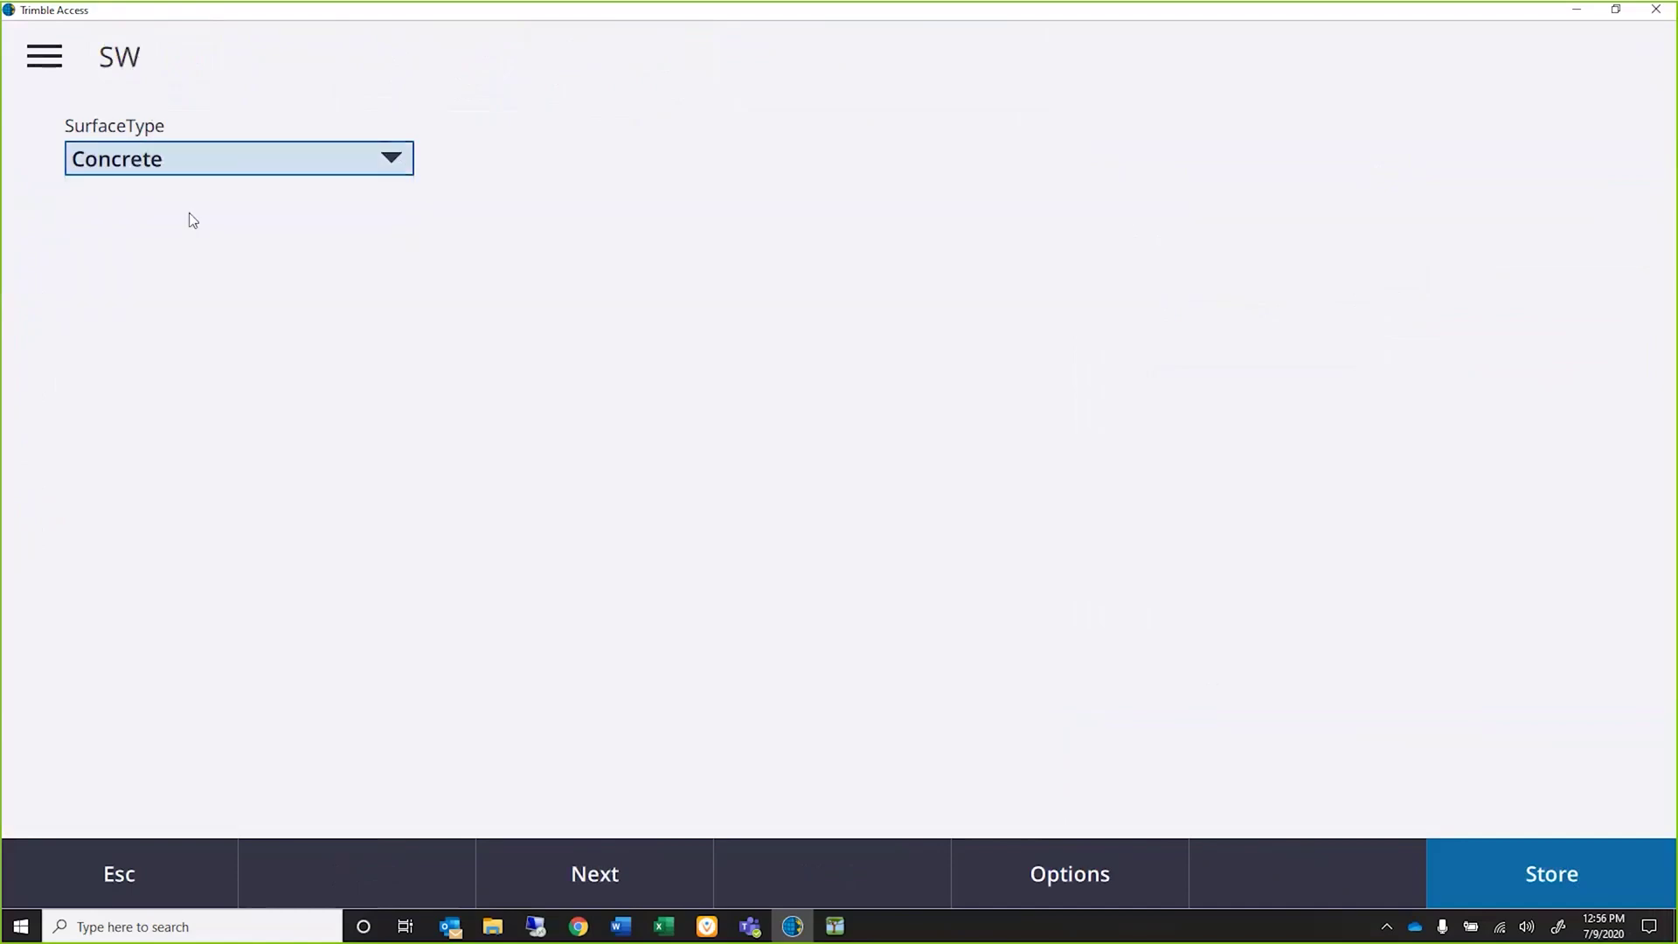
click(1628, 858)
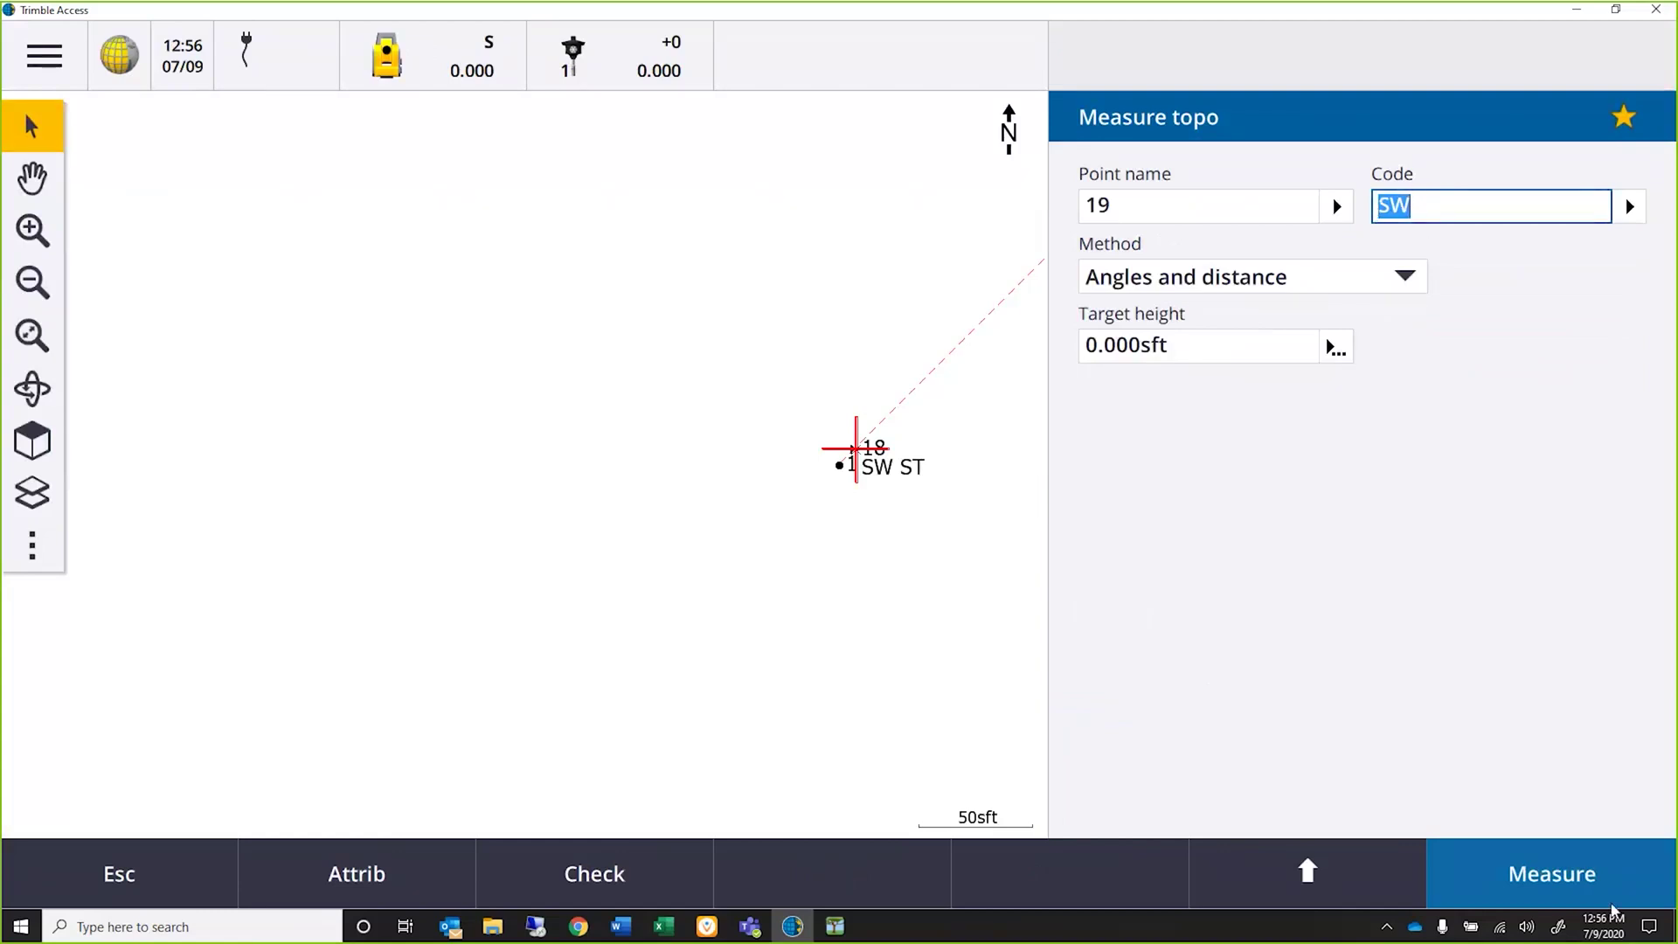
Step: Measure point 19 with code SW, a horizontal angle of 45° and a slope distance of 30 sft
click(1550, 874)
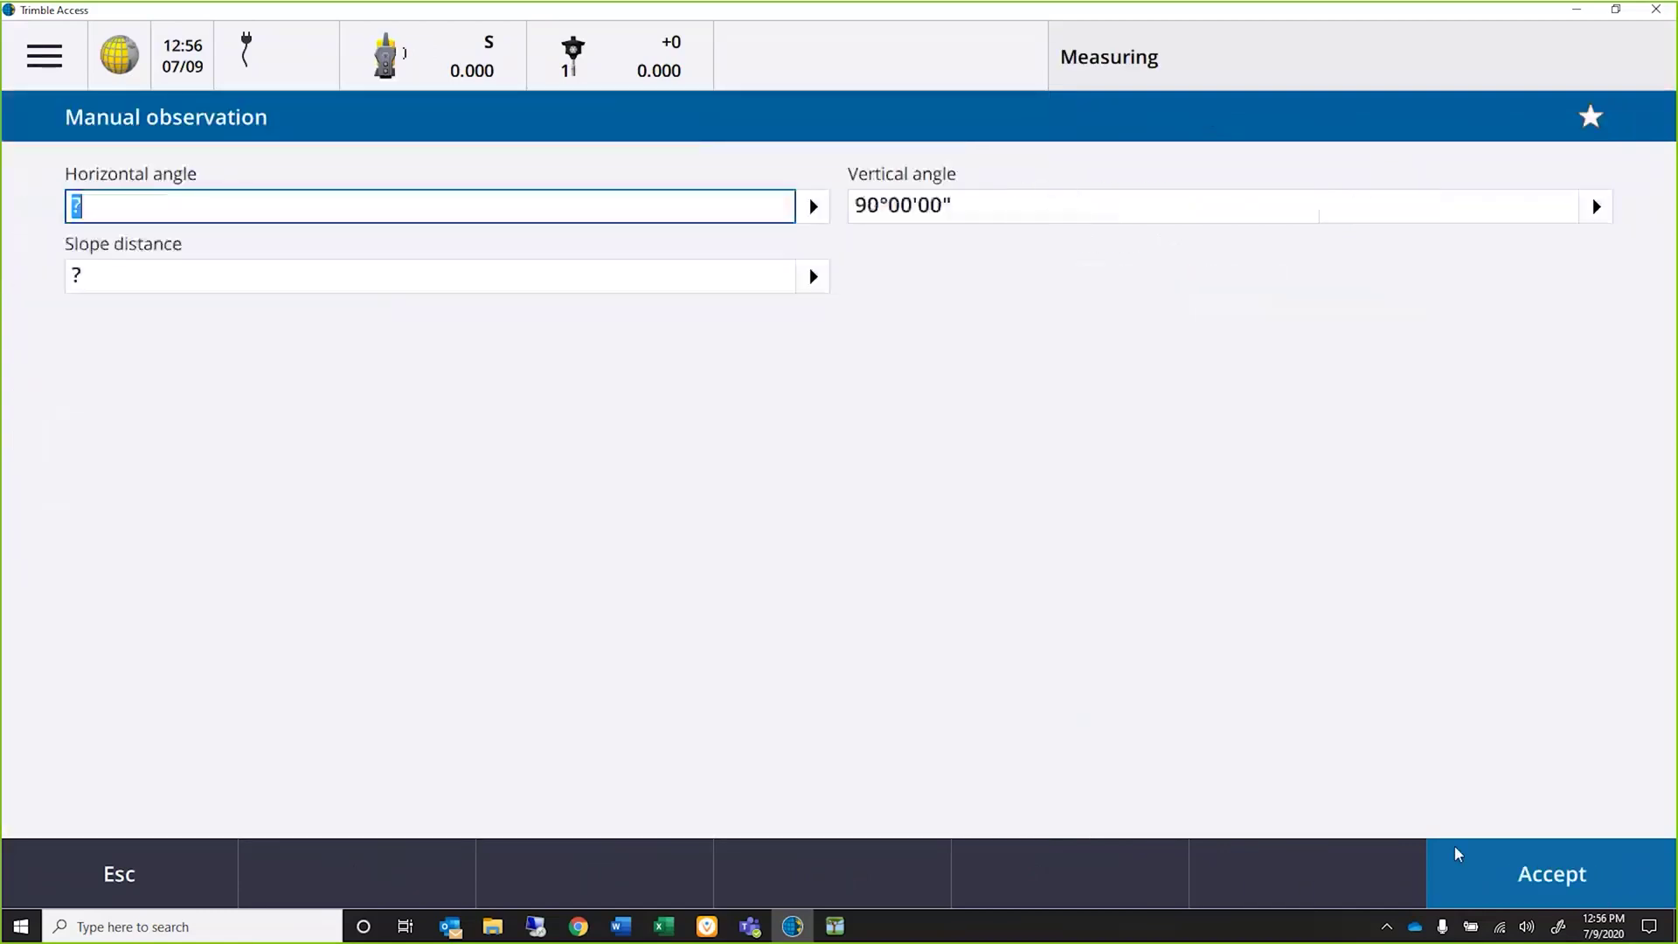
text(45)
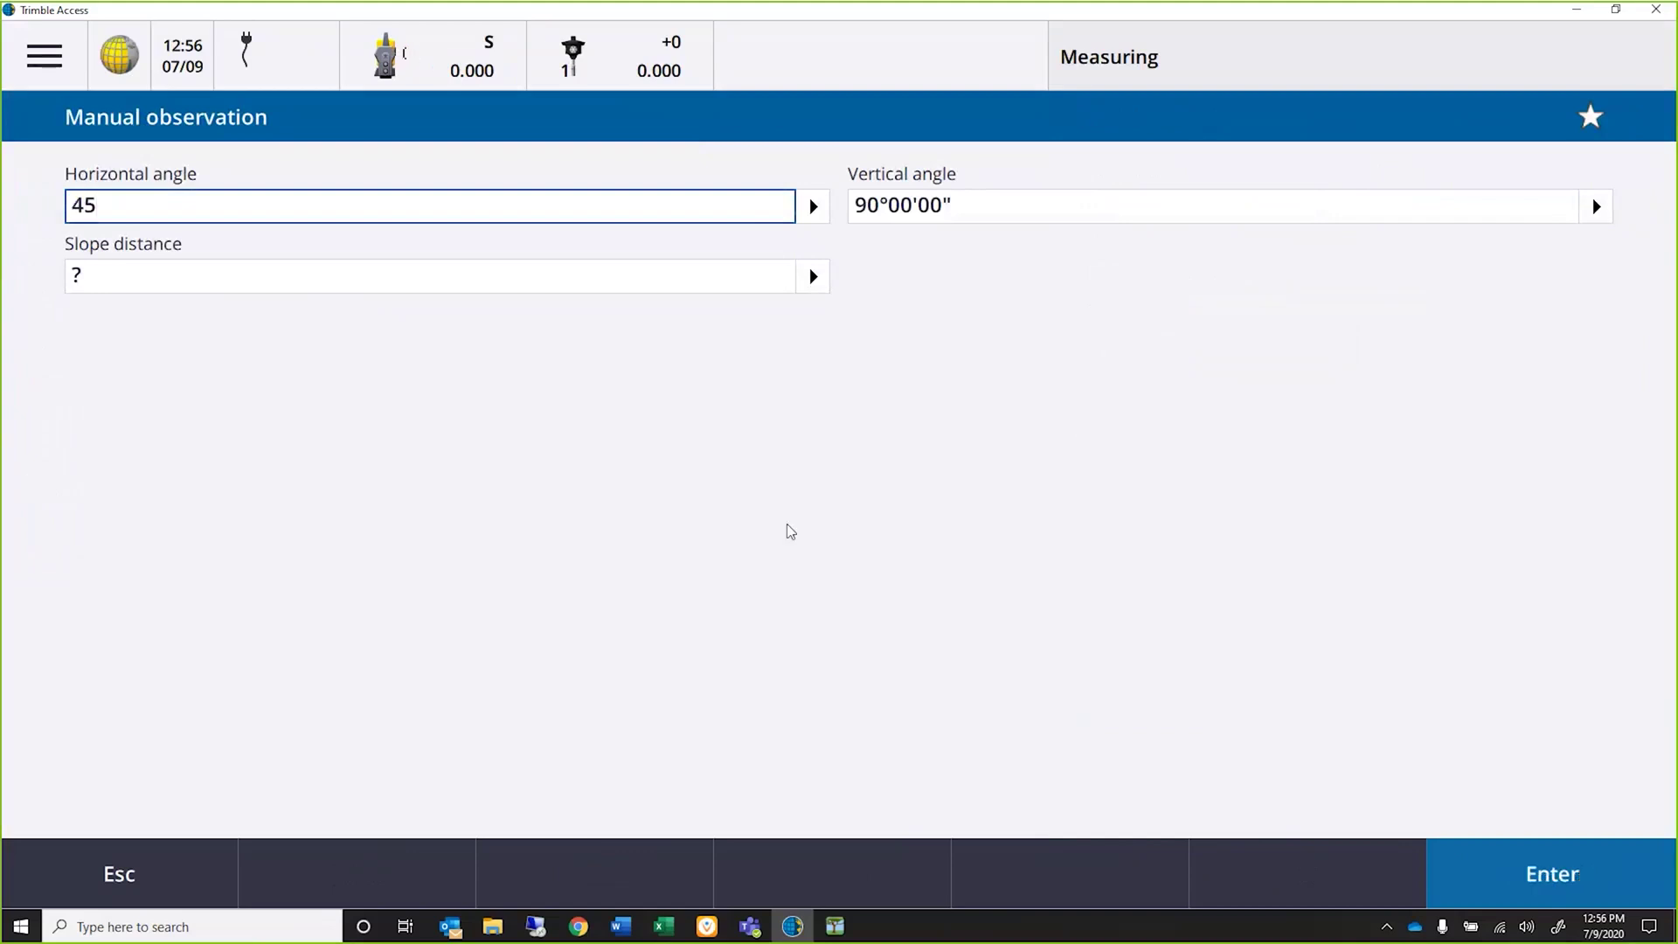
click(214, 282)
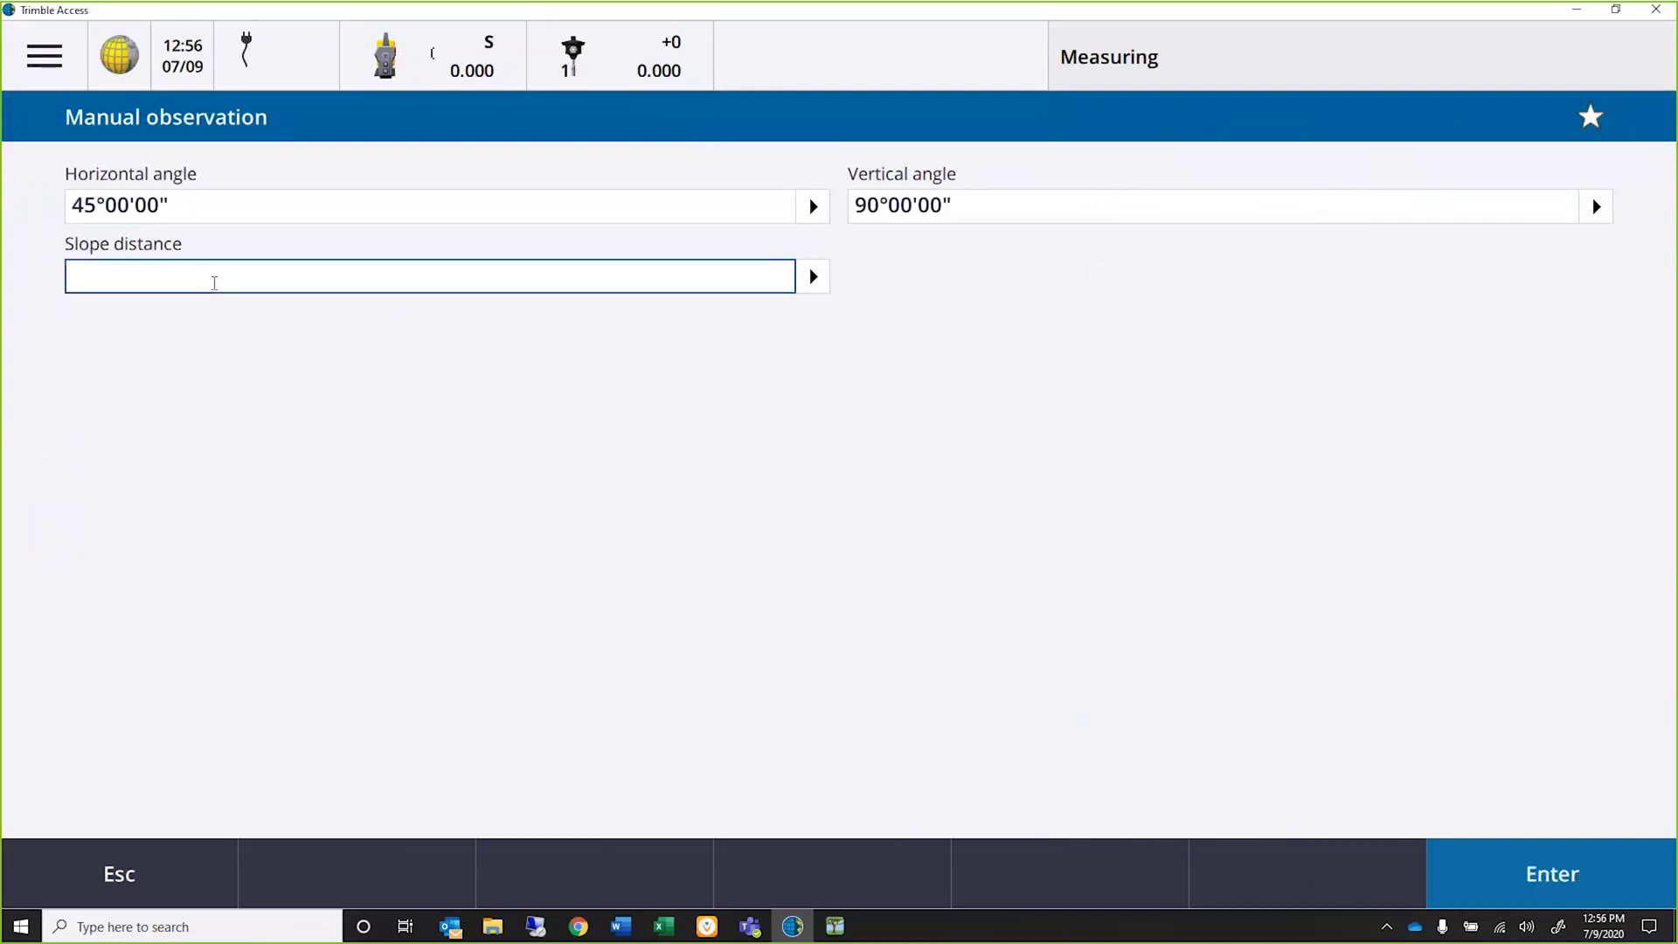
text(30)
click(1553, 878)
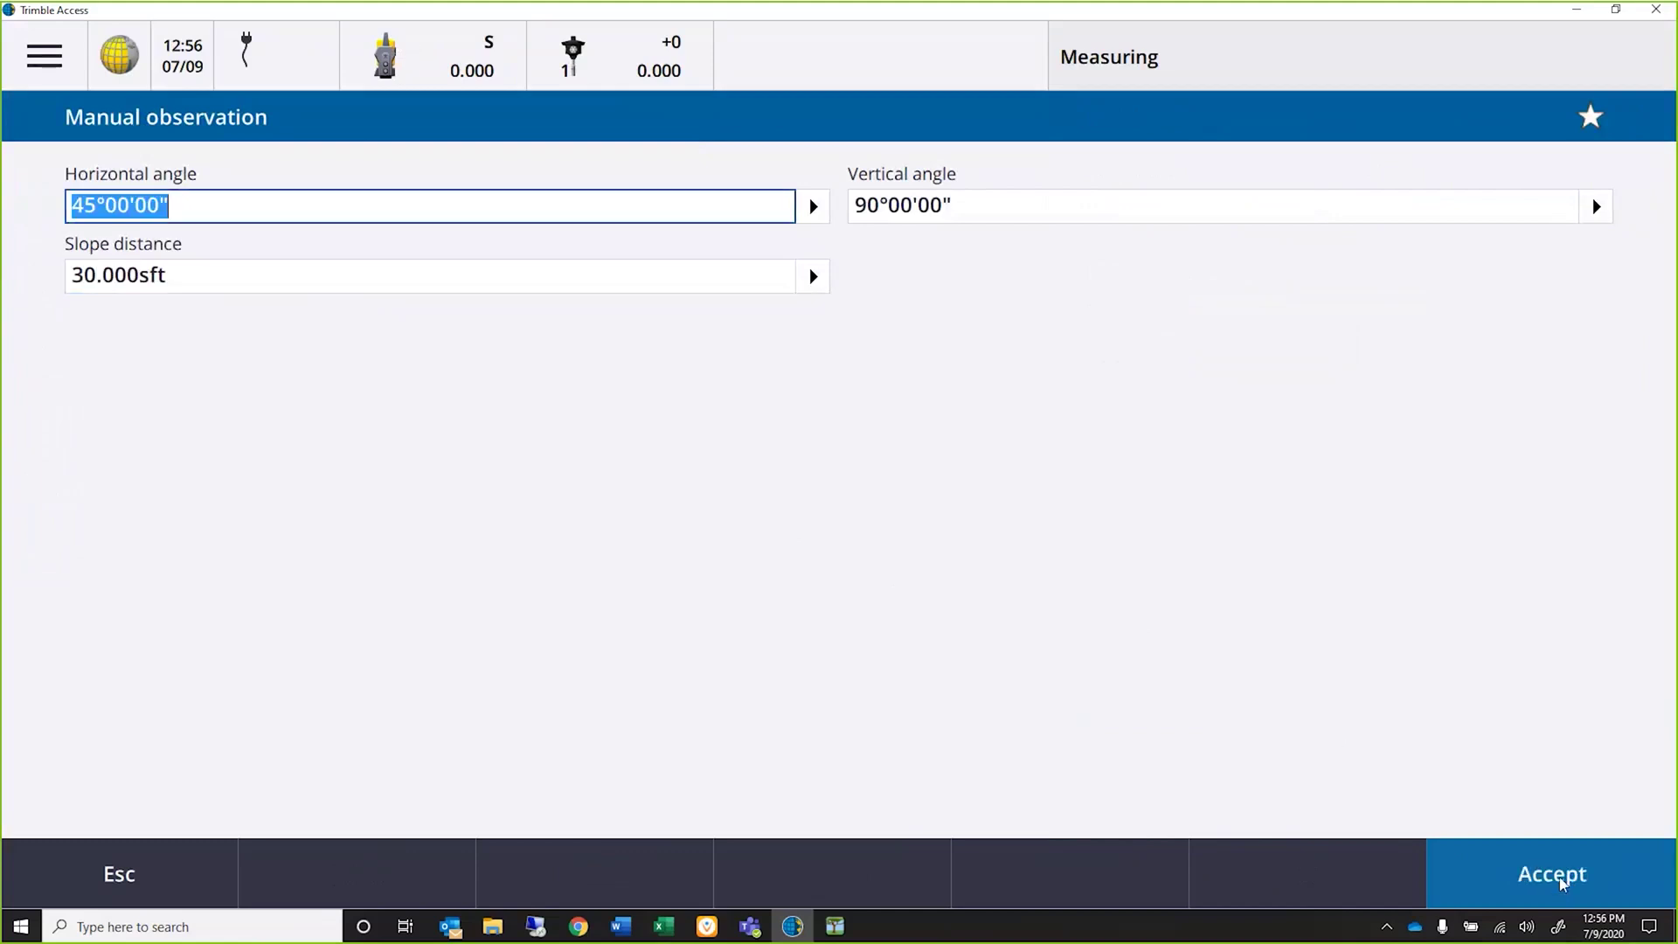
click(1559, 877)
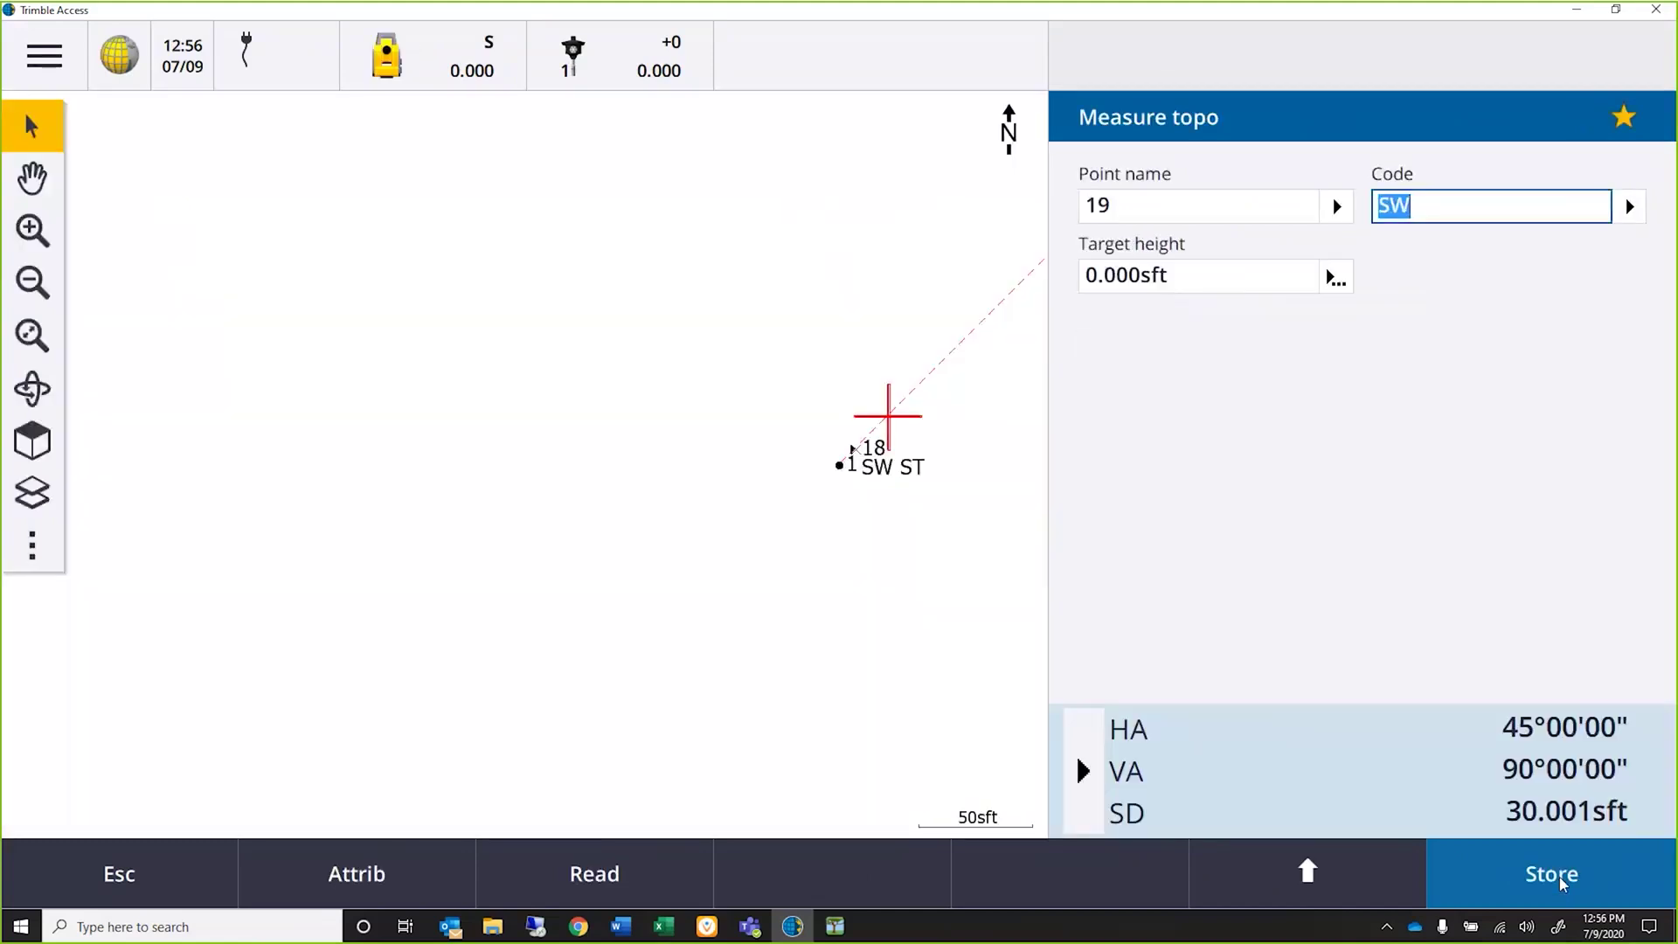
Step: Store point 19 with Concrete as its SurfaceType
click(1561, 883)
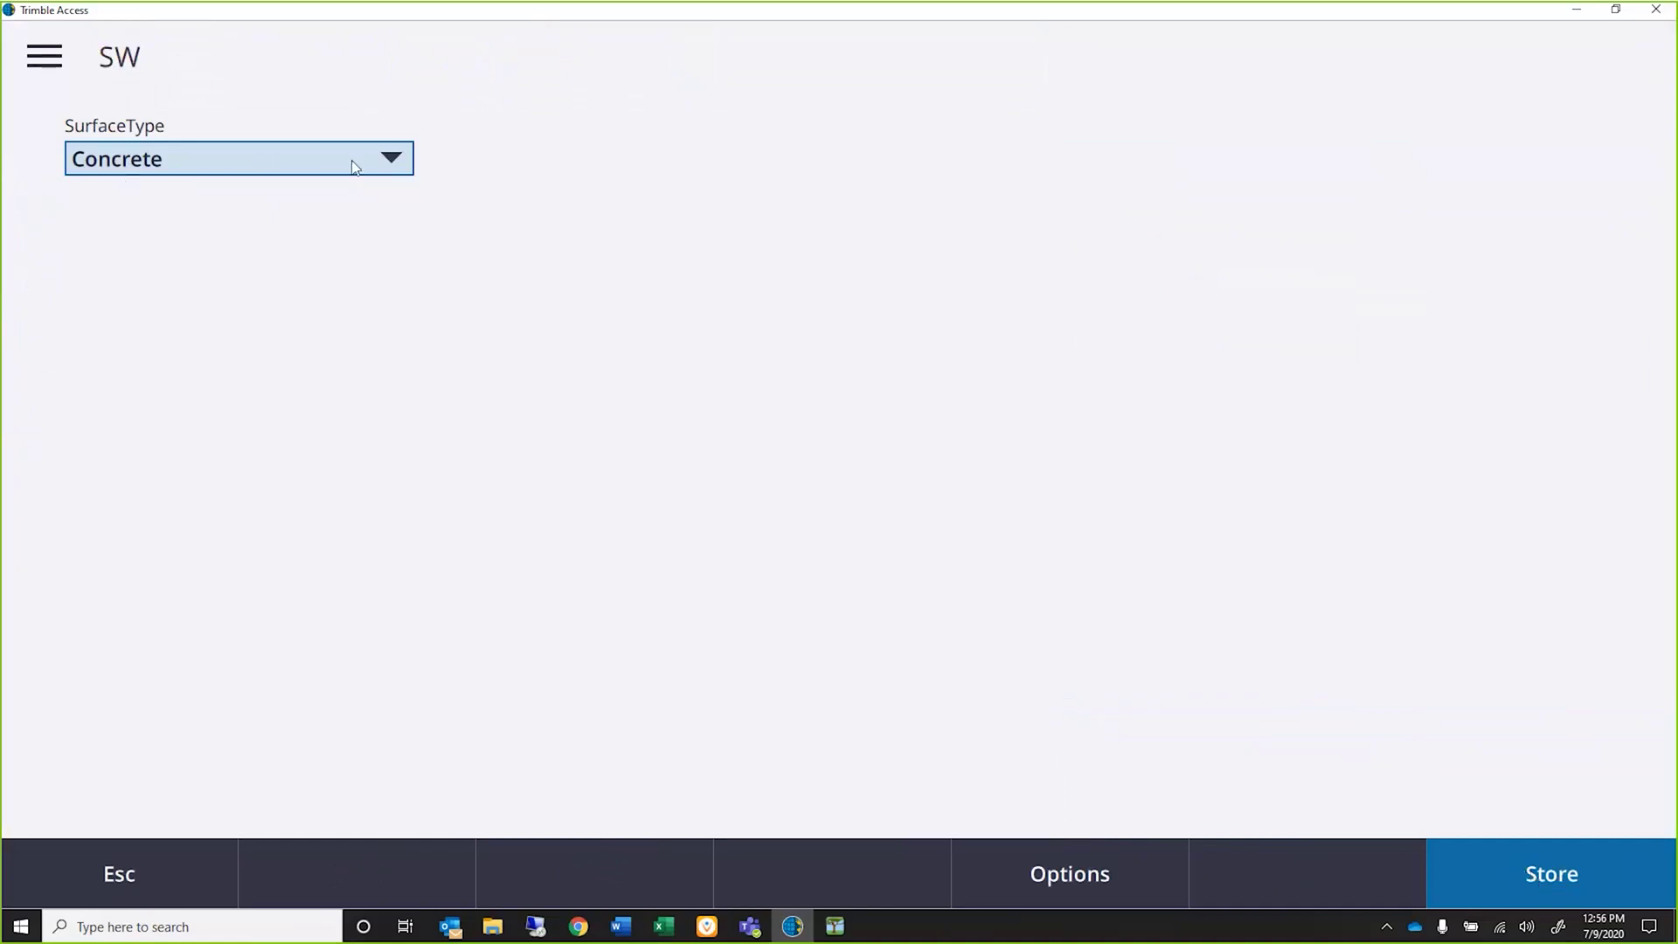
click(390, 162)
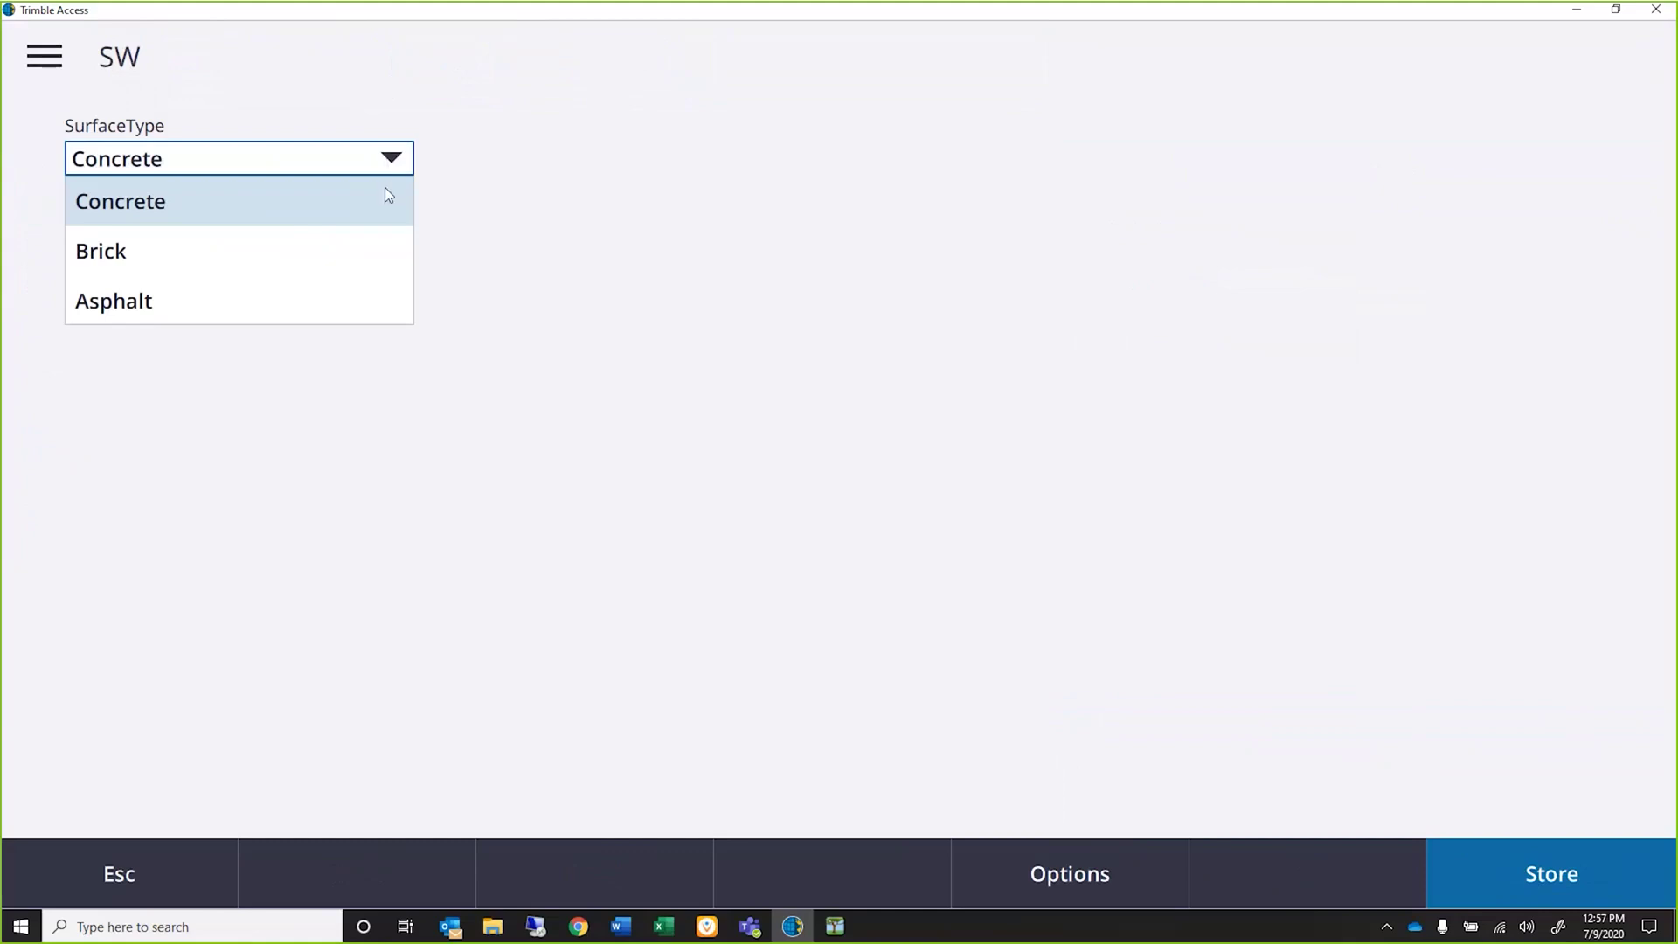
click(384, 187)
click(1554, 879)
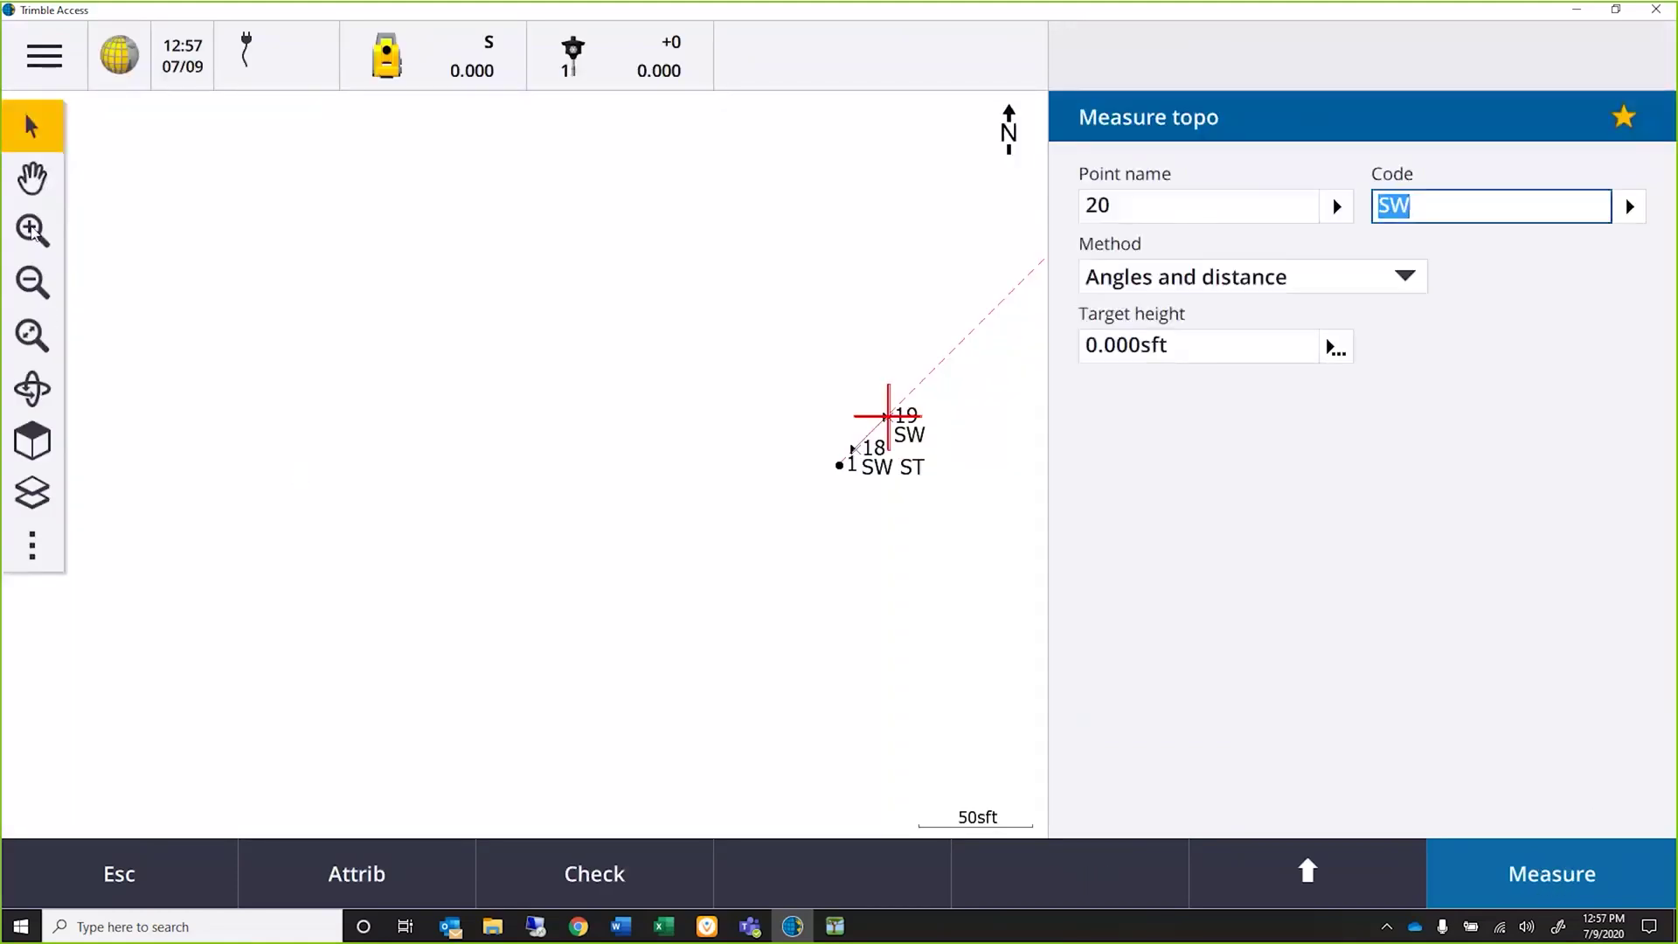
Step: Extend the code for point 20 to SW PTH SCC, adding the pothole and start-circle-center codes
click(30, 229)
click(33, 178)
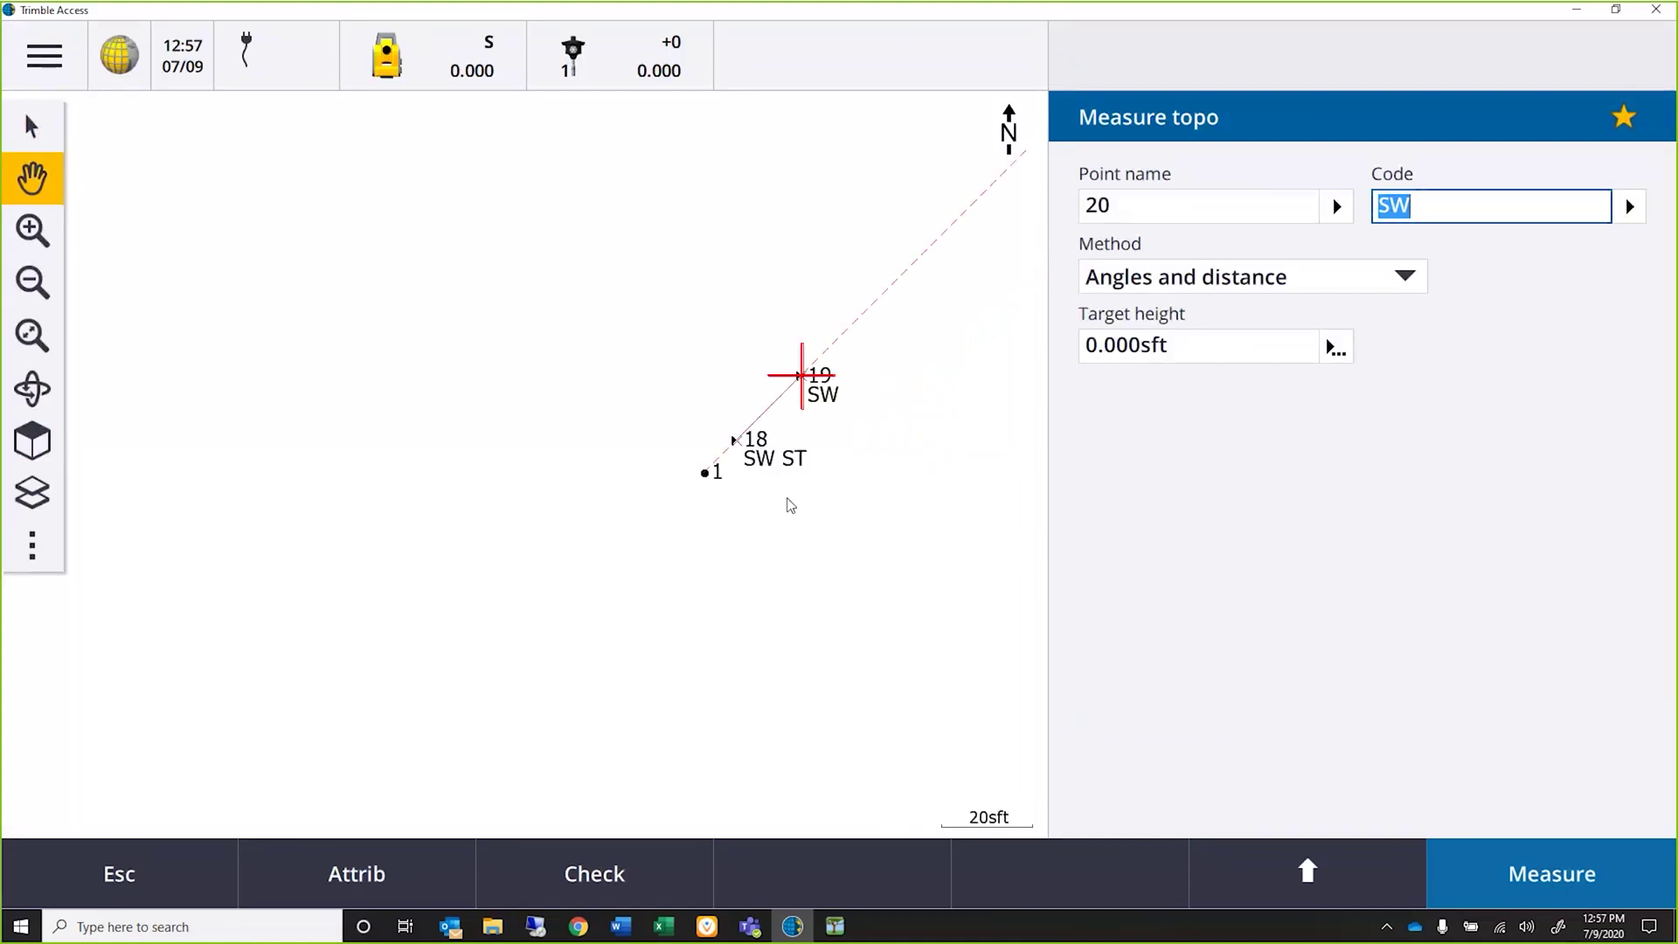
drag(791, 505, 727, 551)
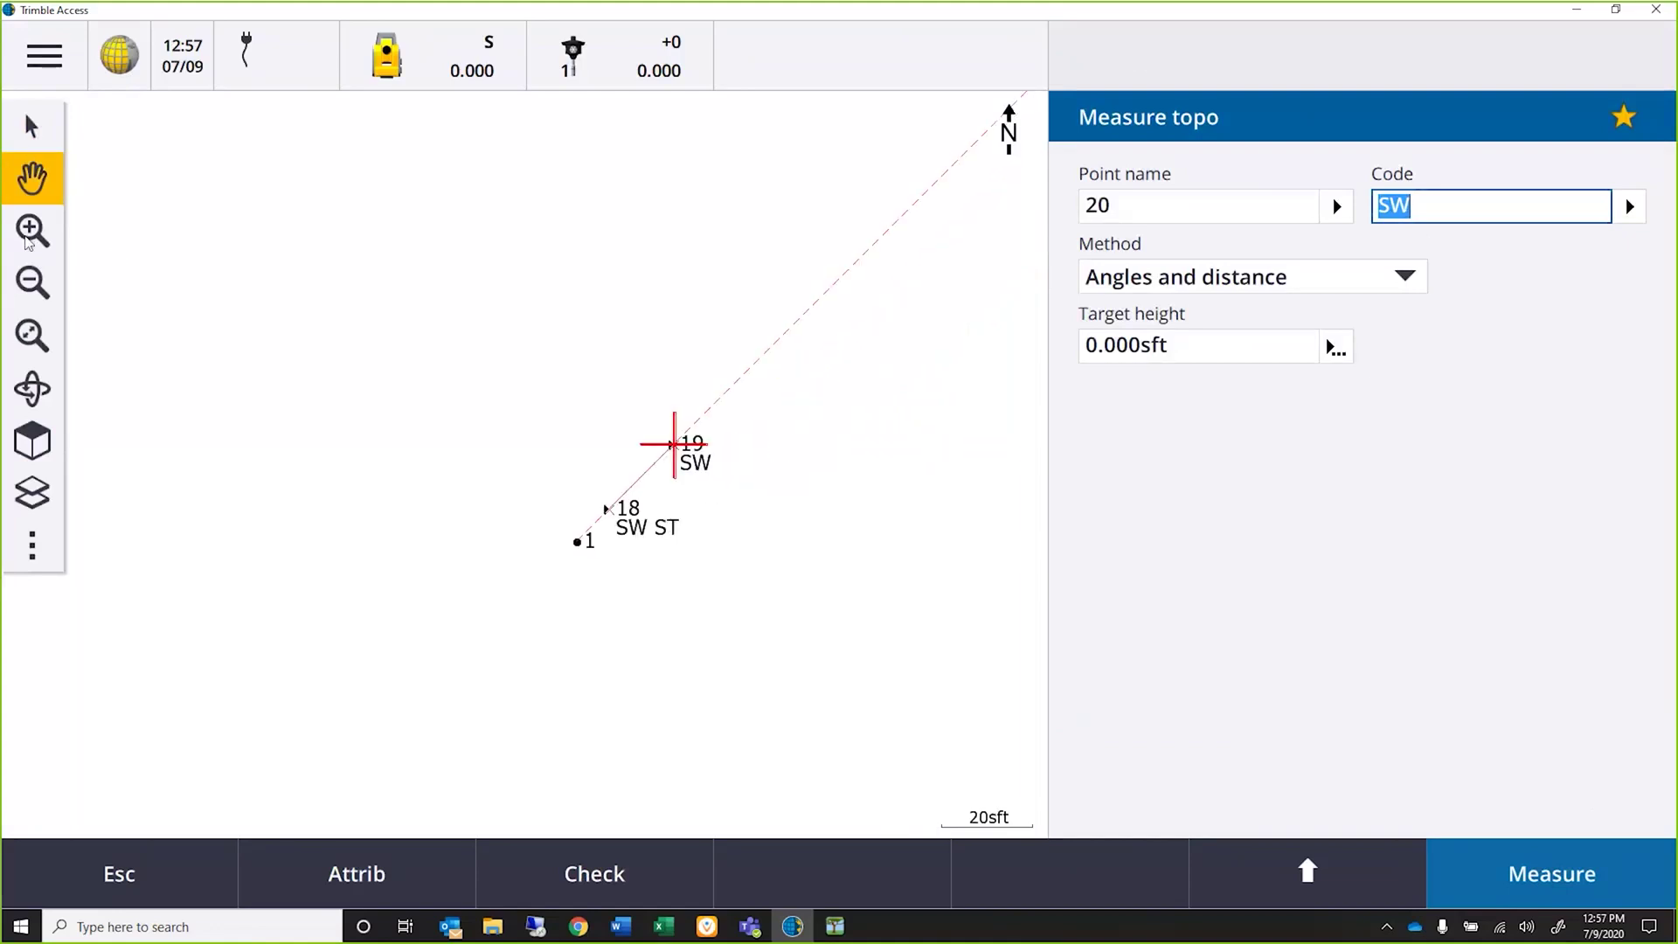
click(29, 231)
drag(816, 520, 627, 529)
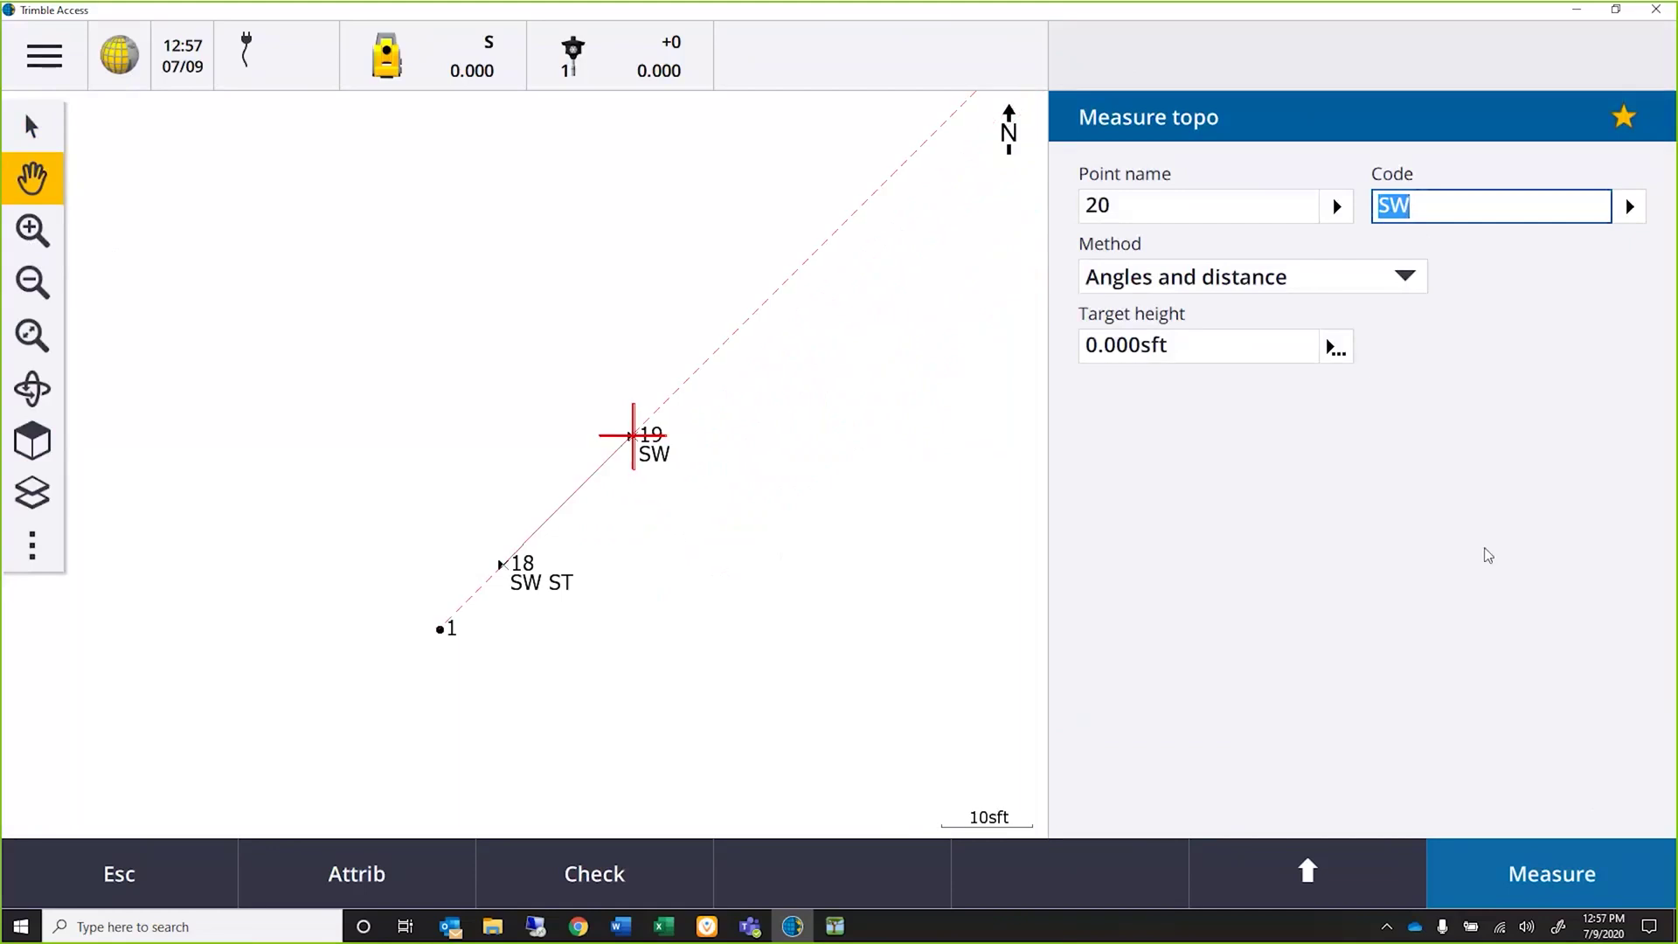
click(1472, 208)
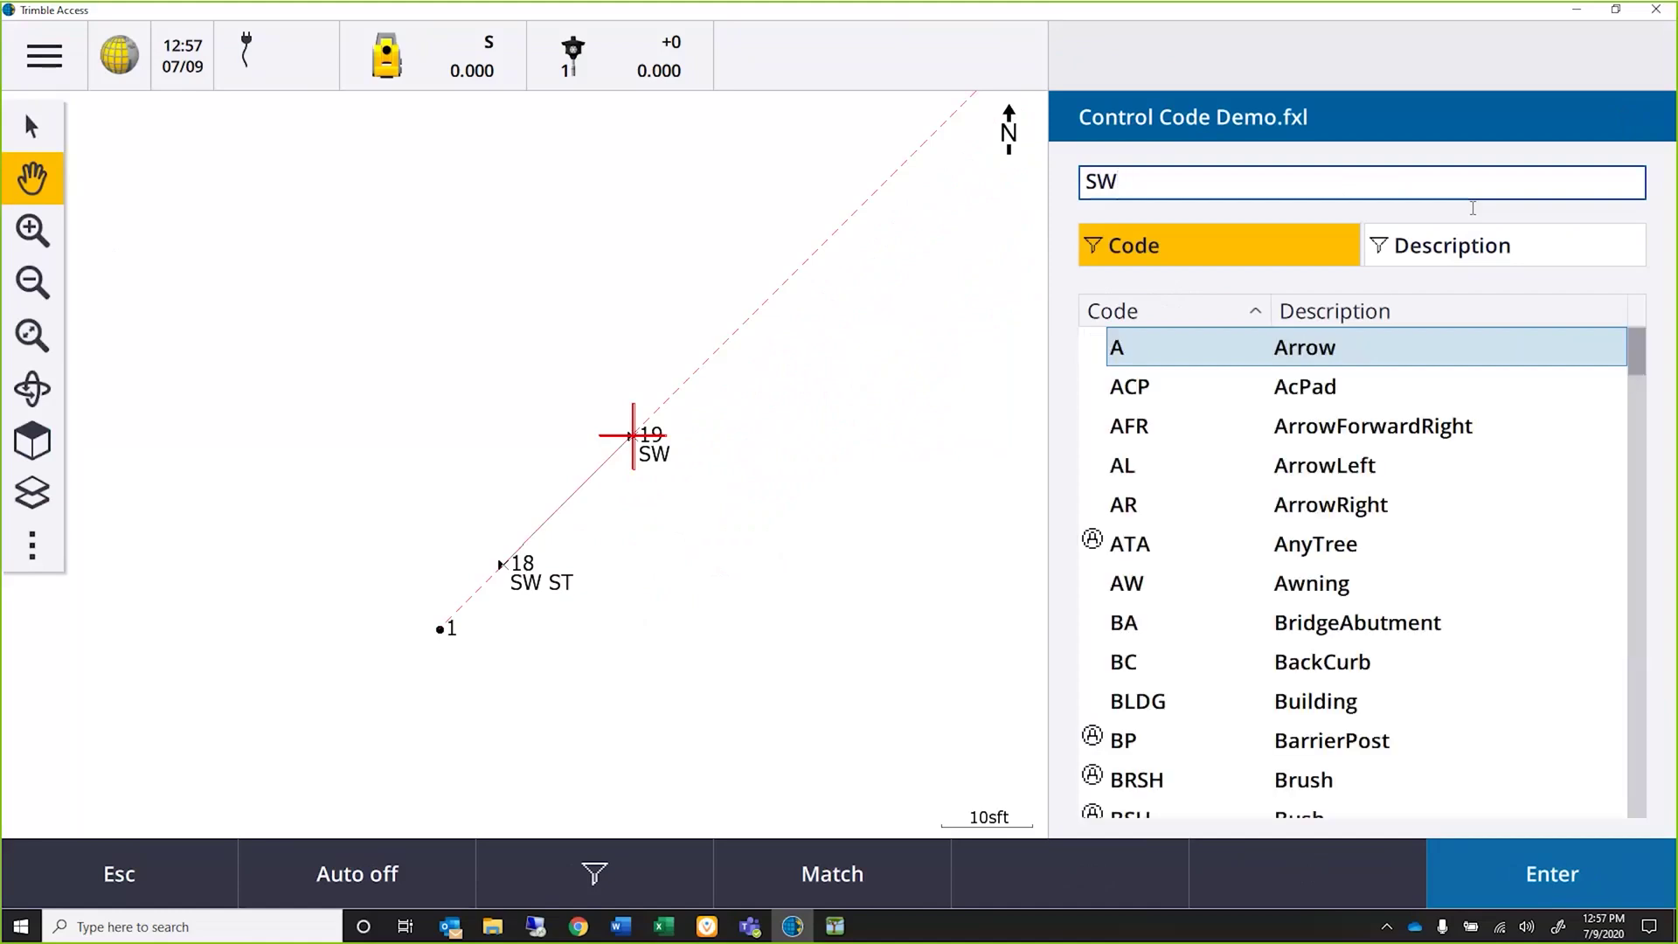
text(PB)
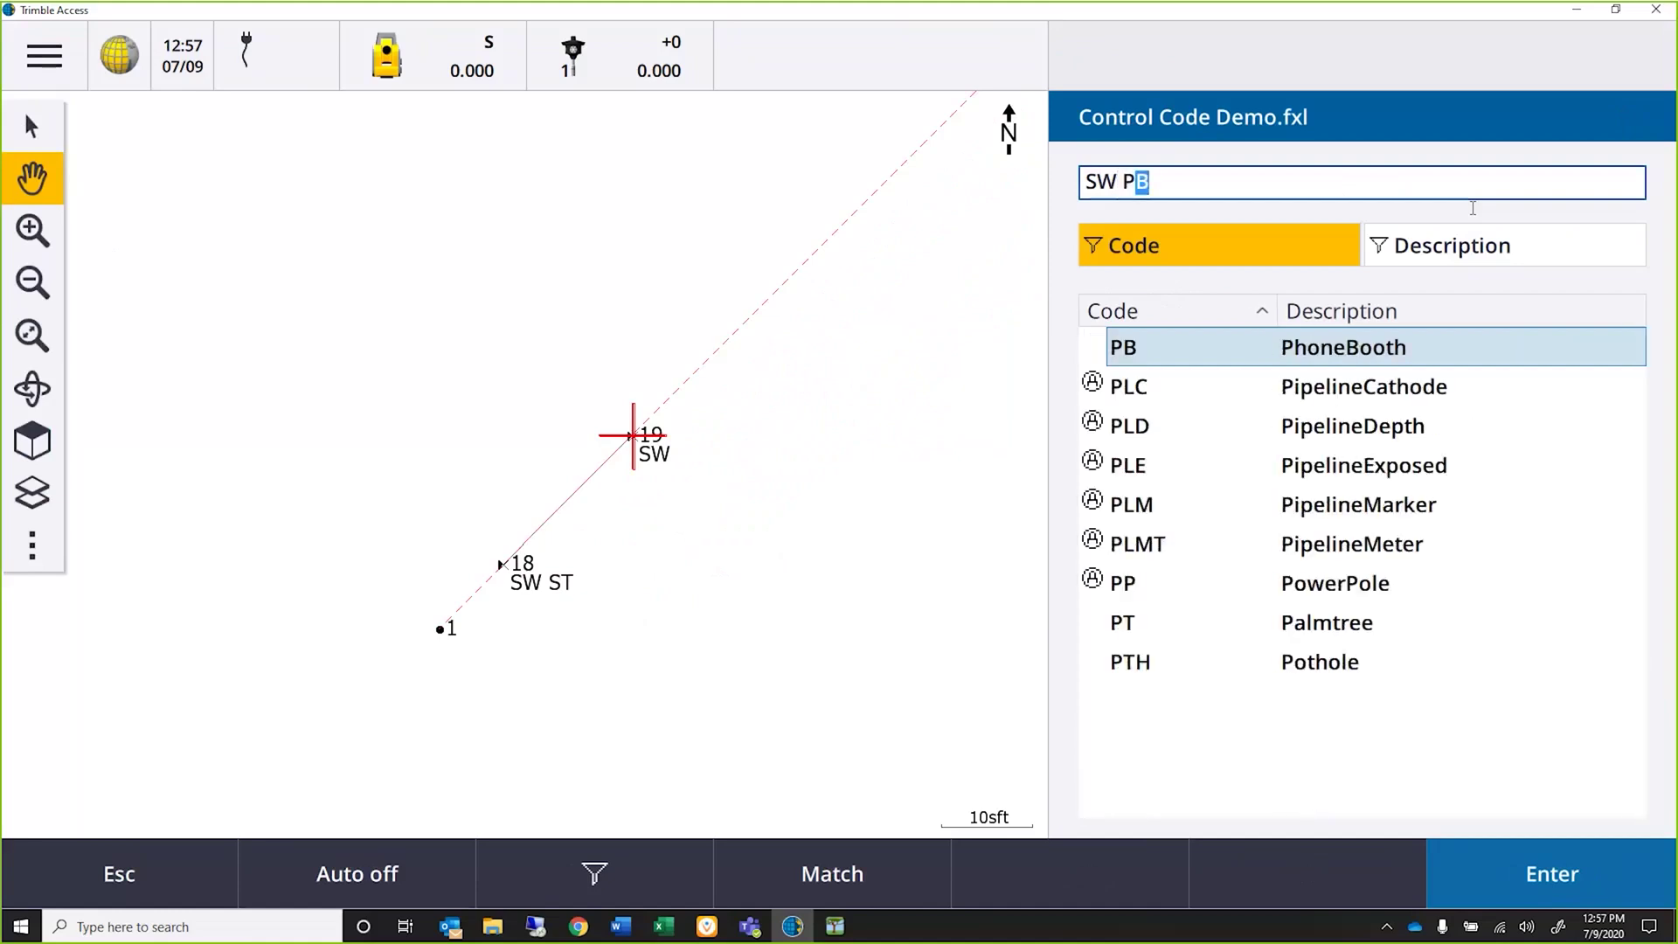
click(1168, 668)
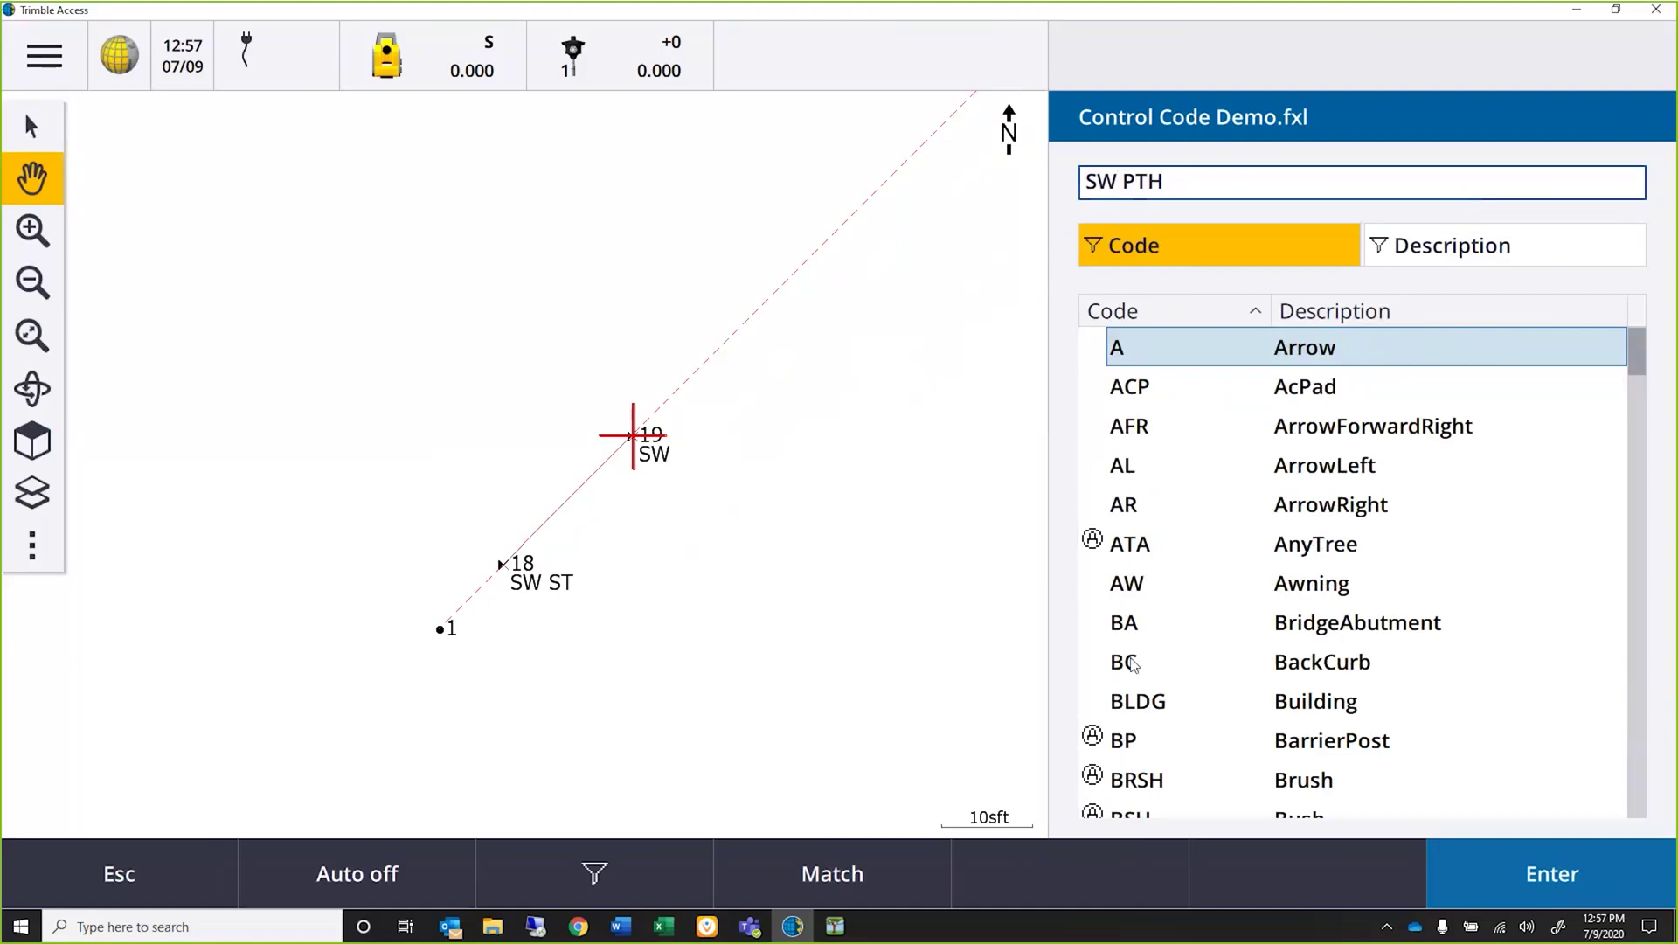
text(SCC)
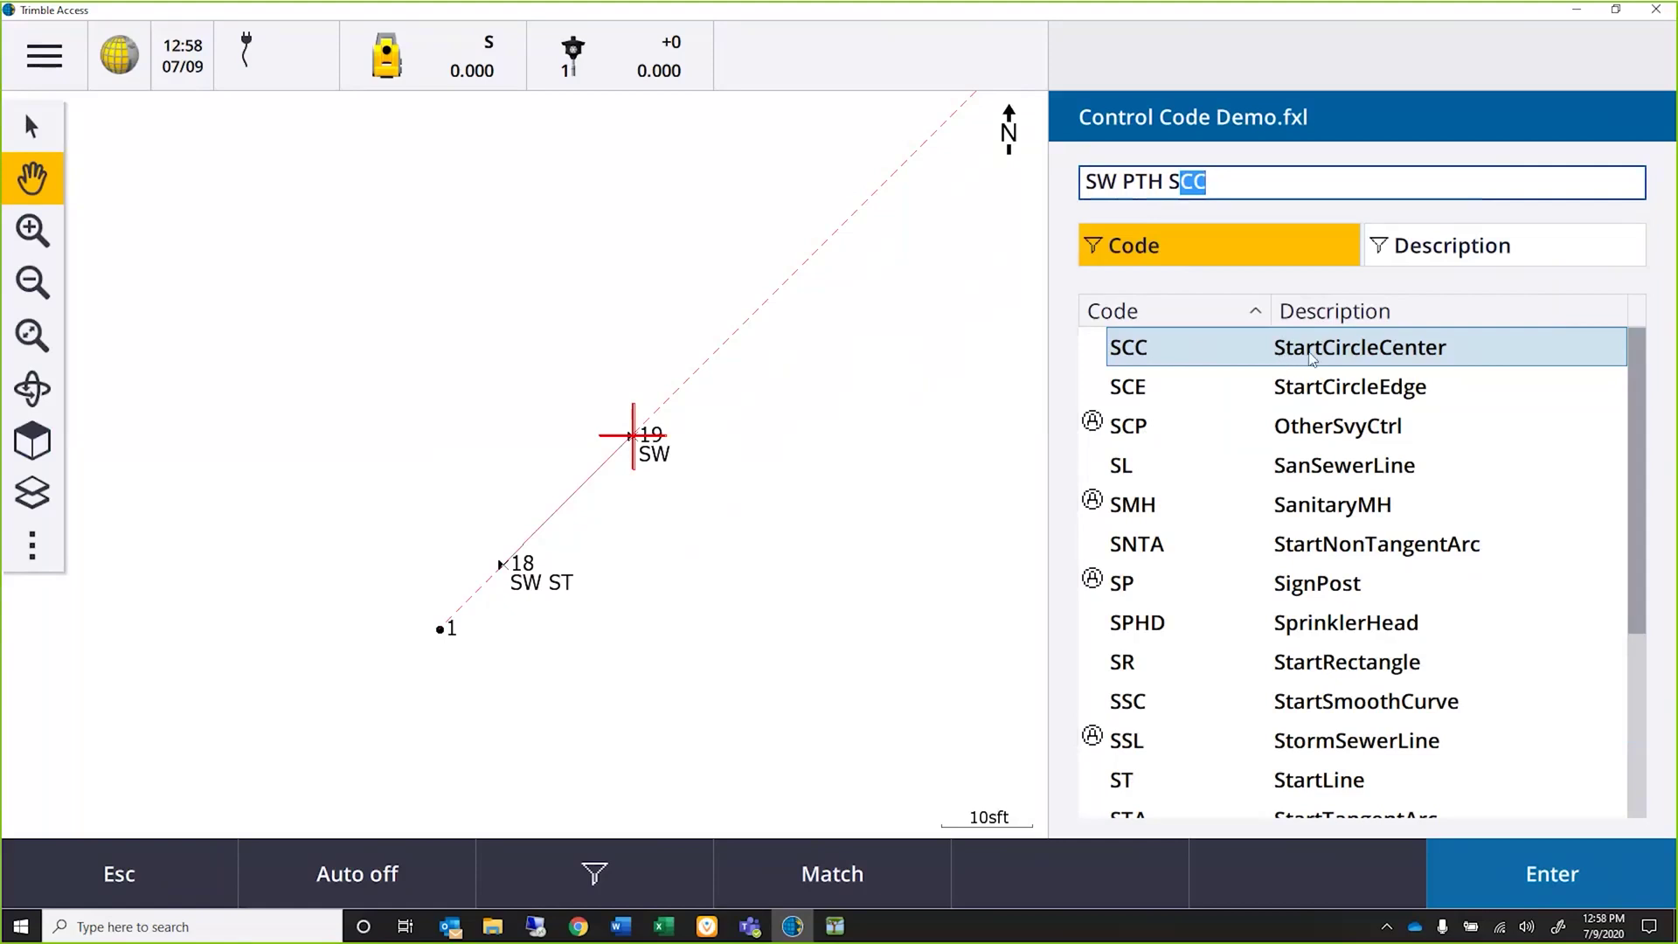
click(1311, 358)
click(1562, 878)
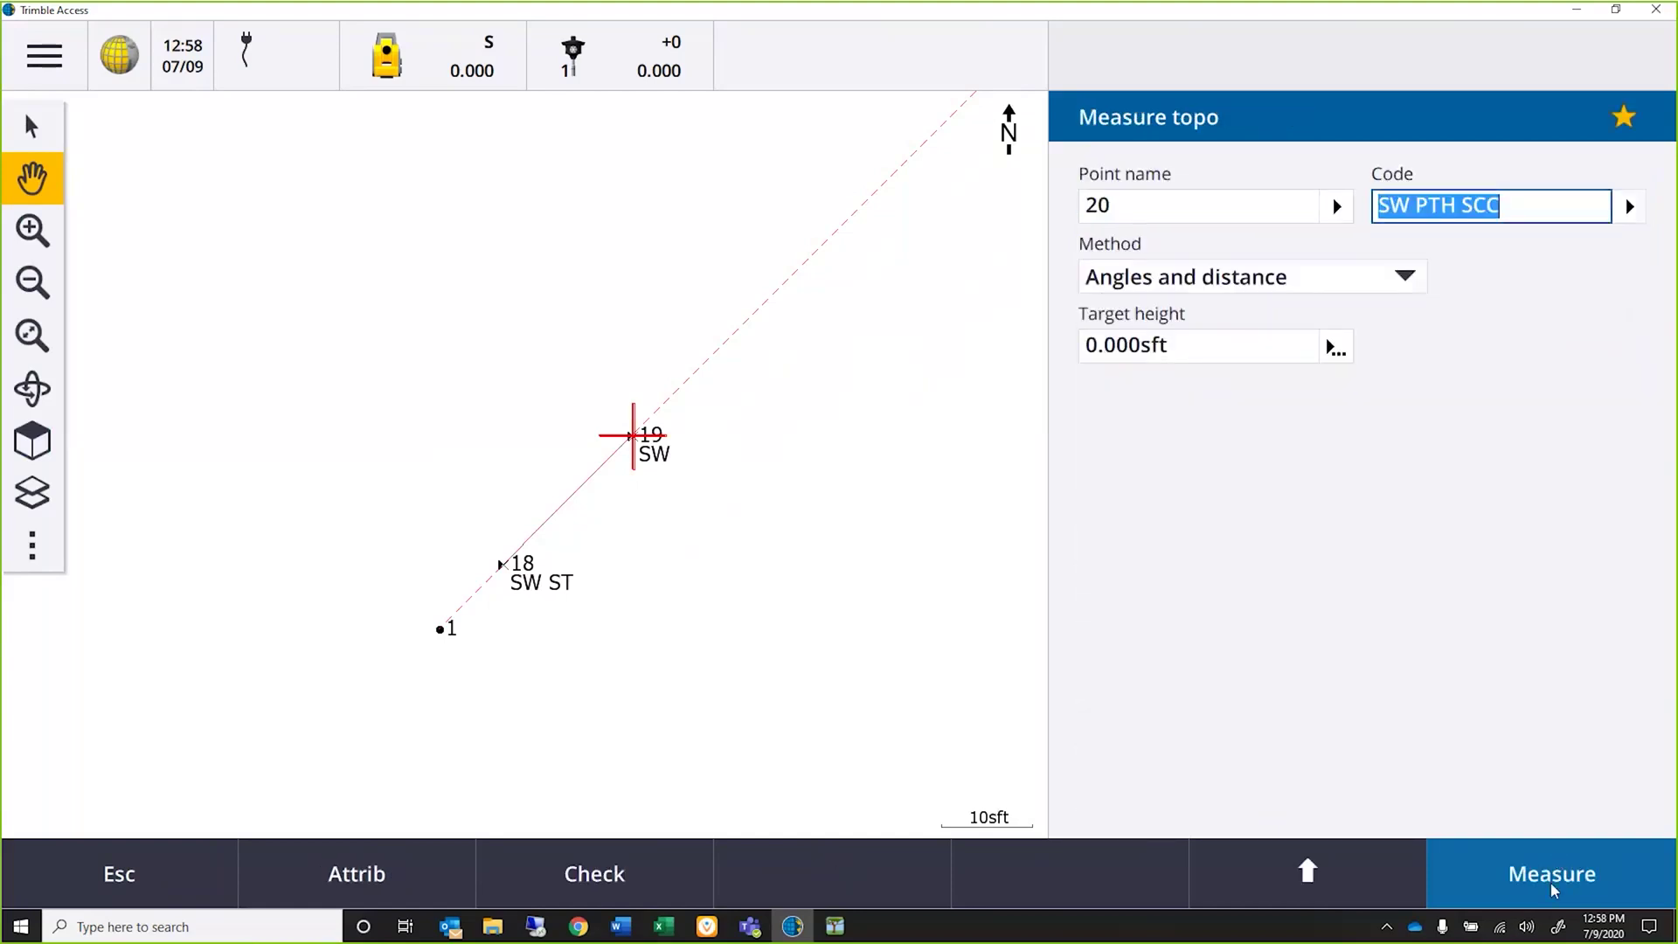
Step: Measure point 20 with a horizontal angle of 45° and a slope distance of 40 sft
click(1550, 878)
key(BackSpace)
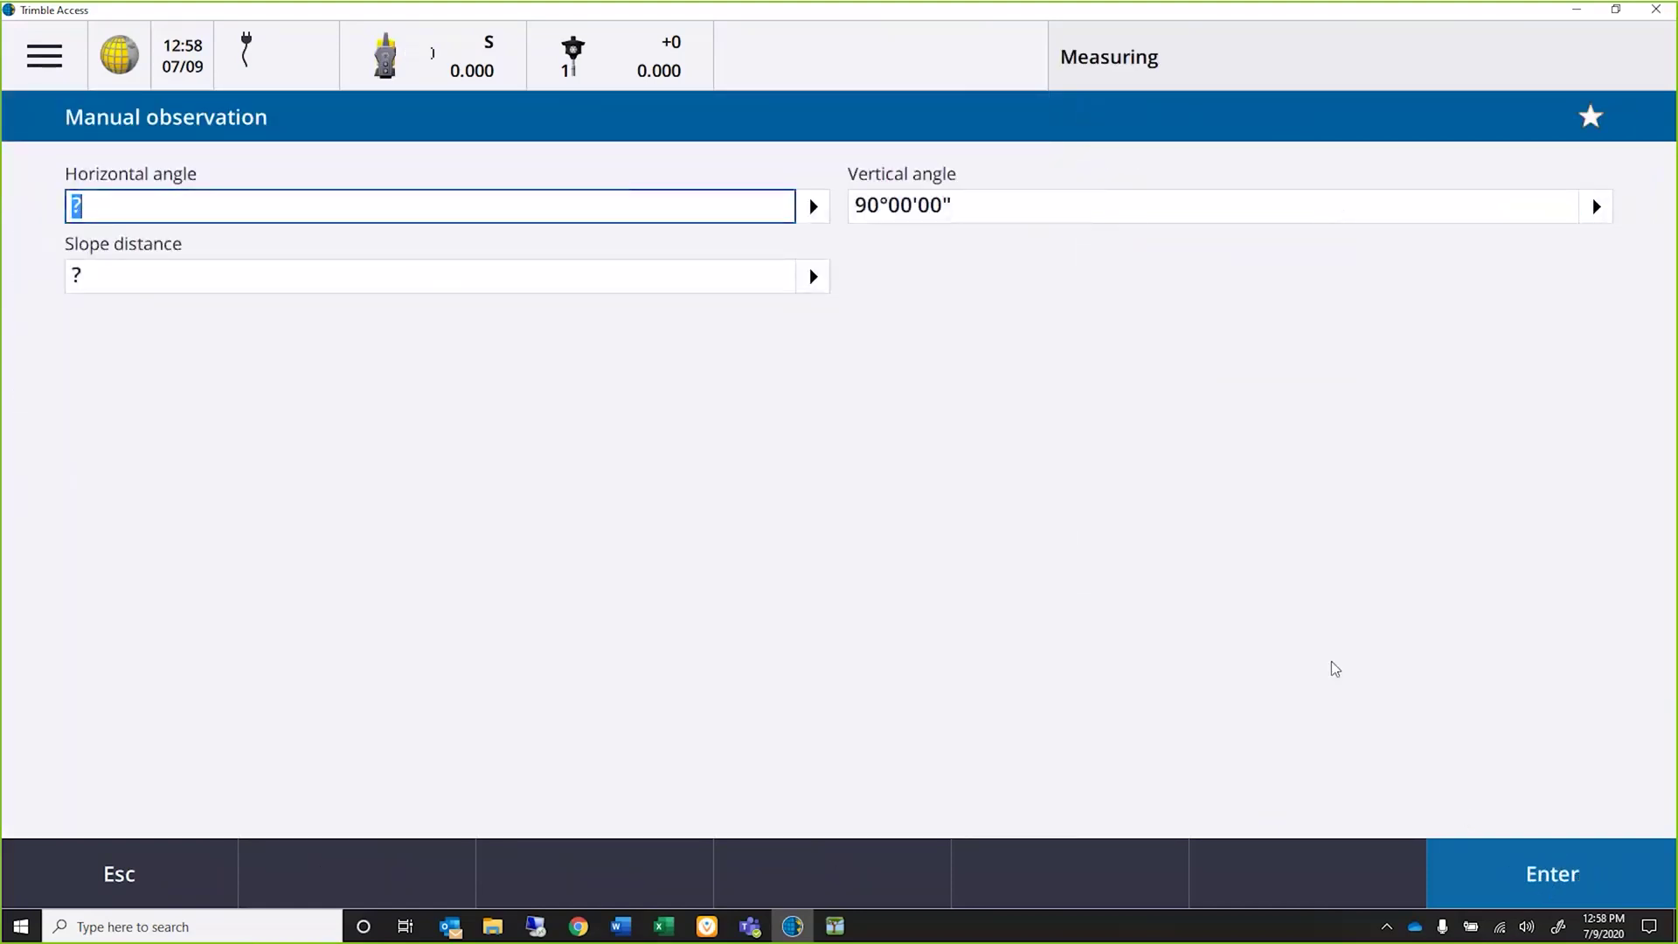
text(45)
click(136, 269)
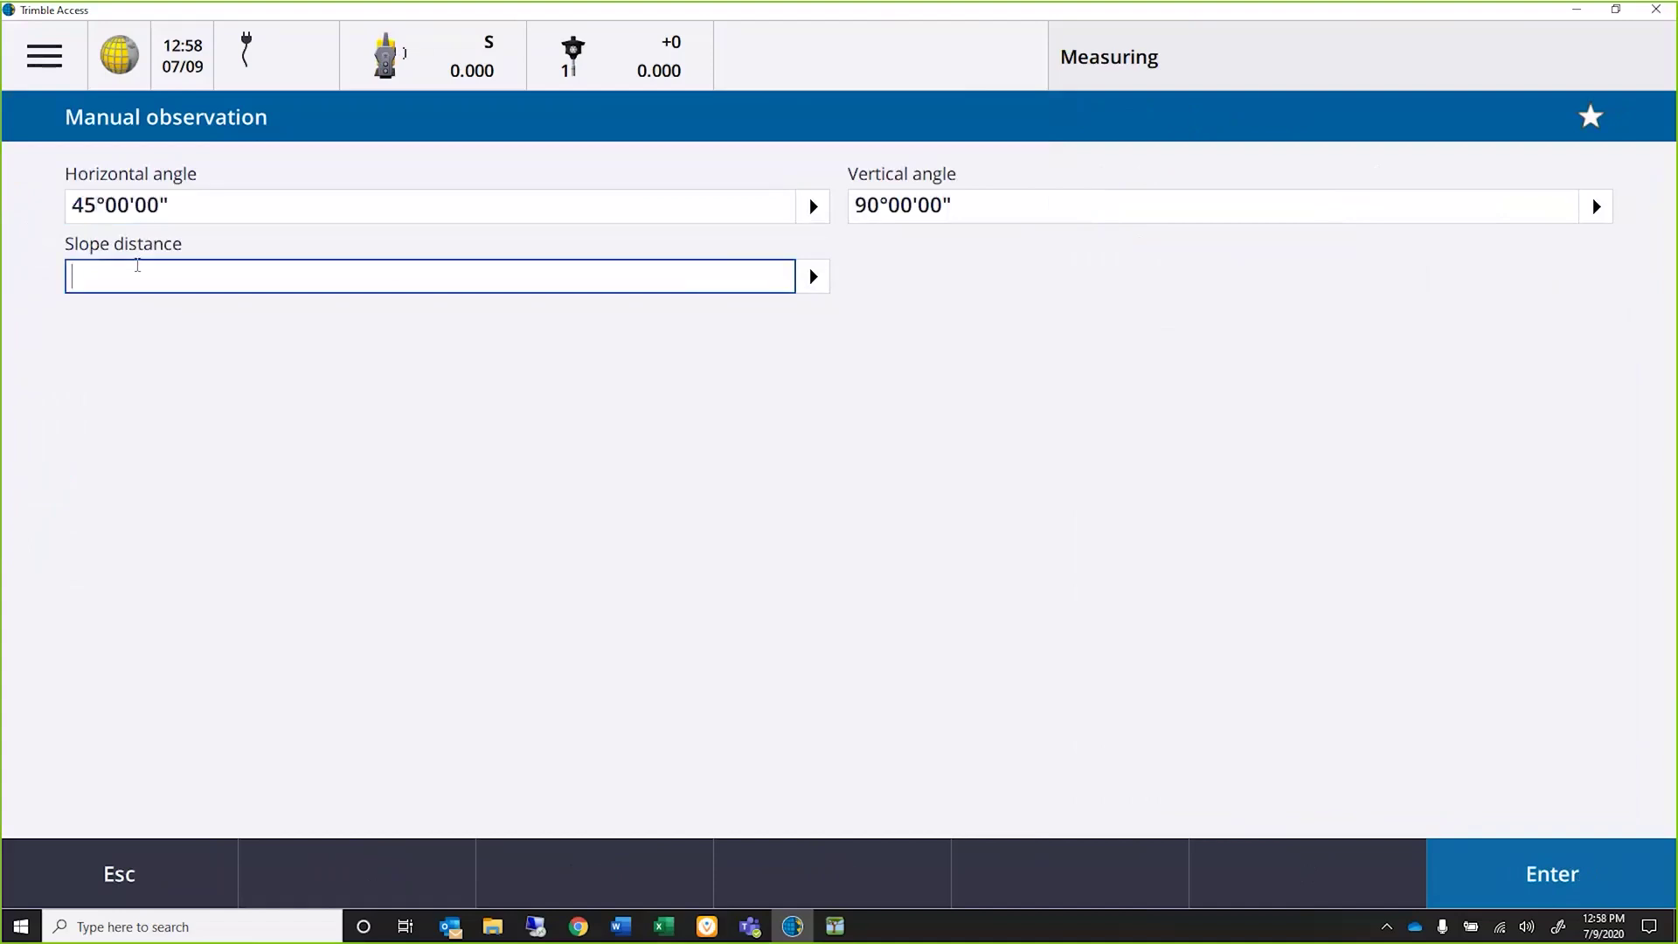
text(40)
click(1527, 872)
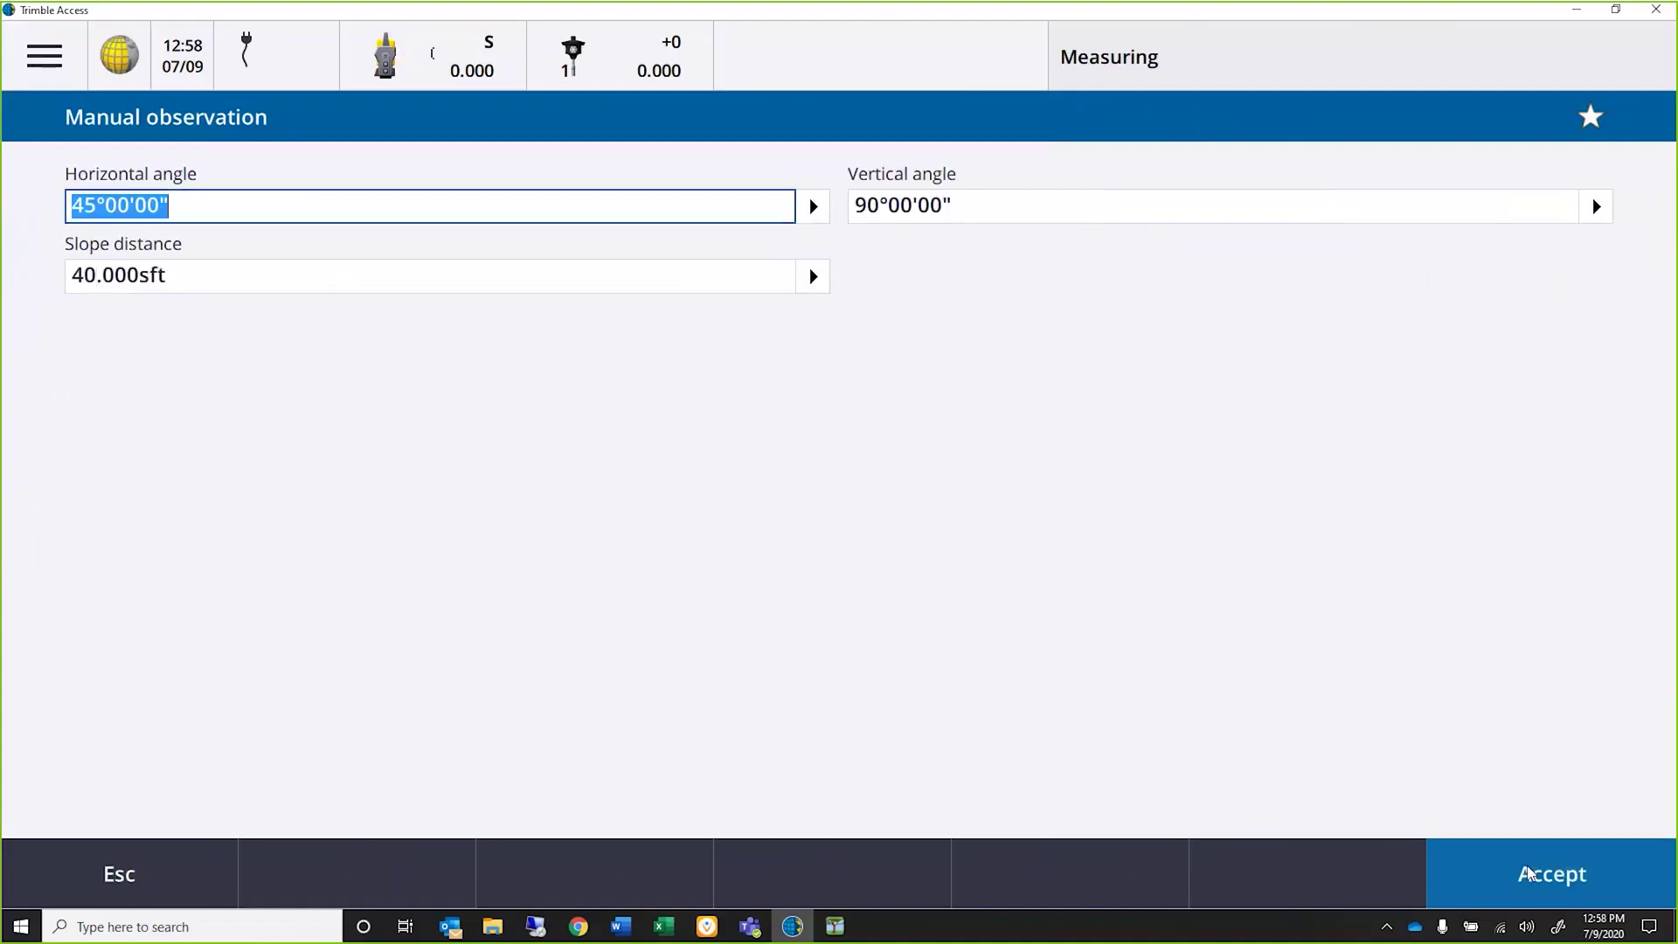
click(1527, 872)
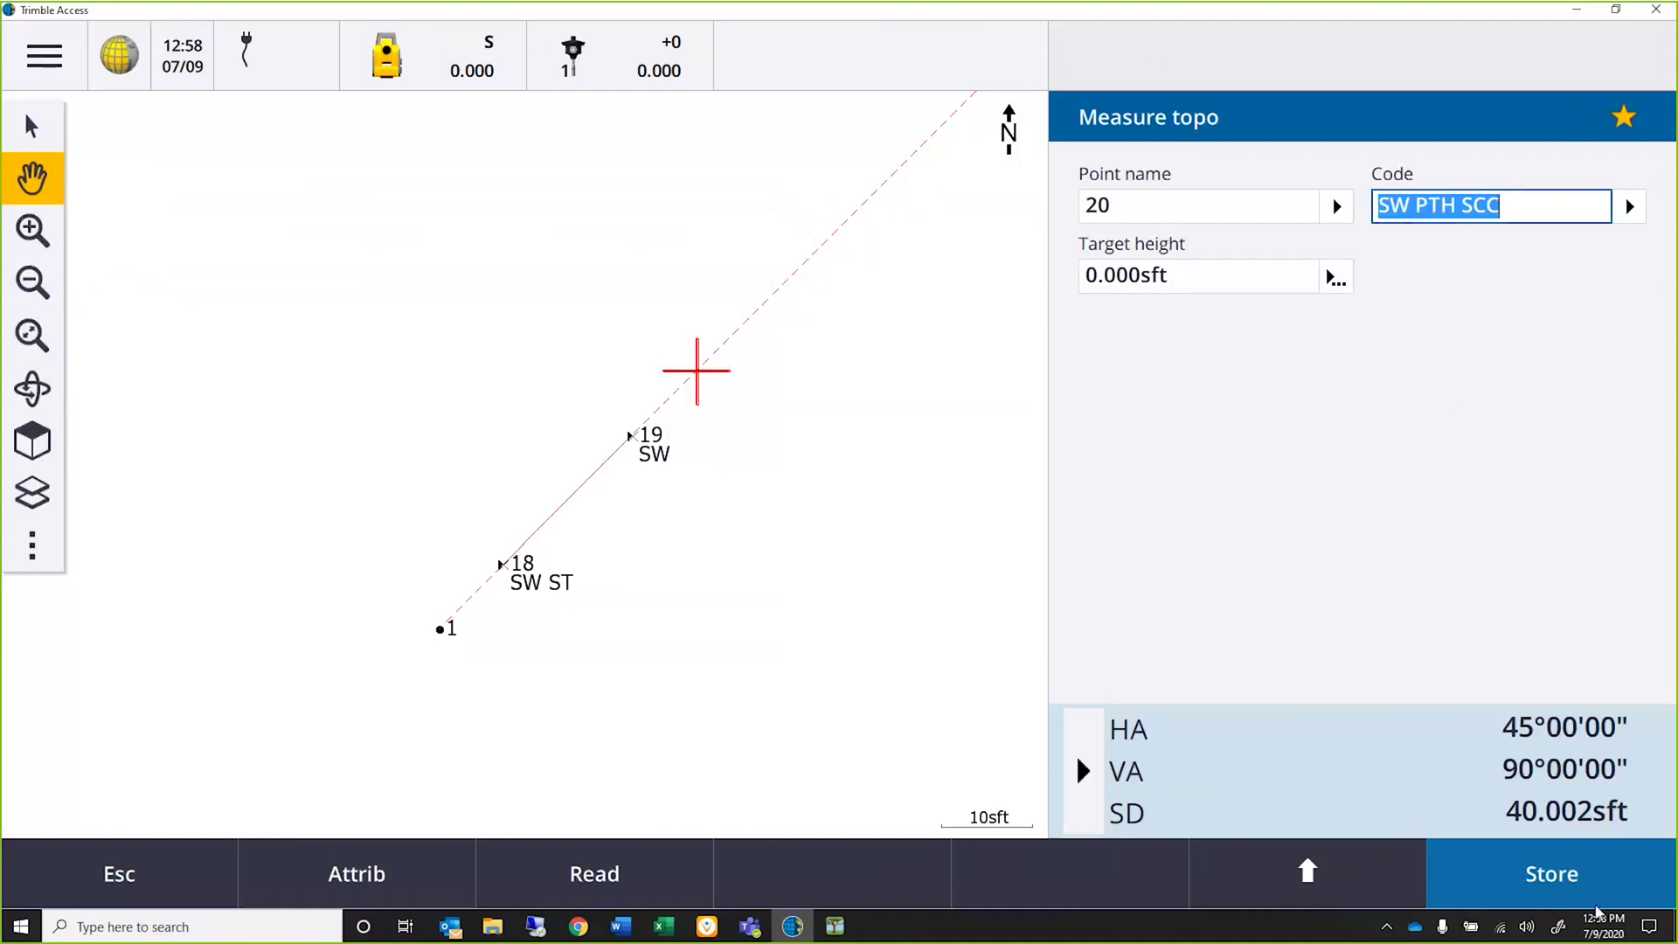
Step: Store point 20 together with its sidewalk attributes
click(1580, 881)
click(1579, 883)
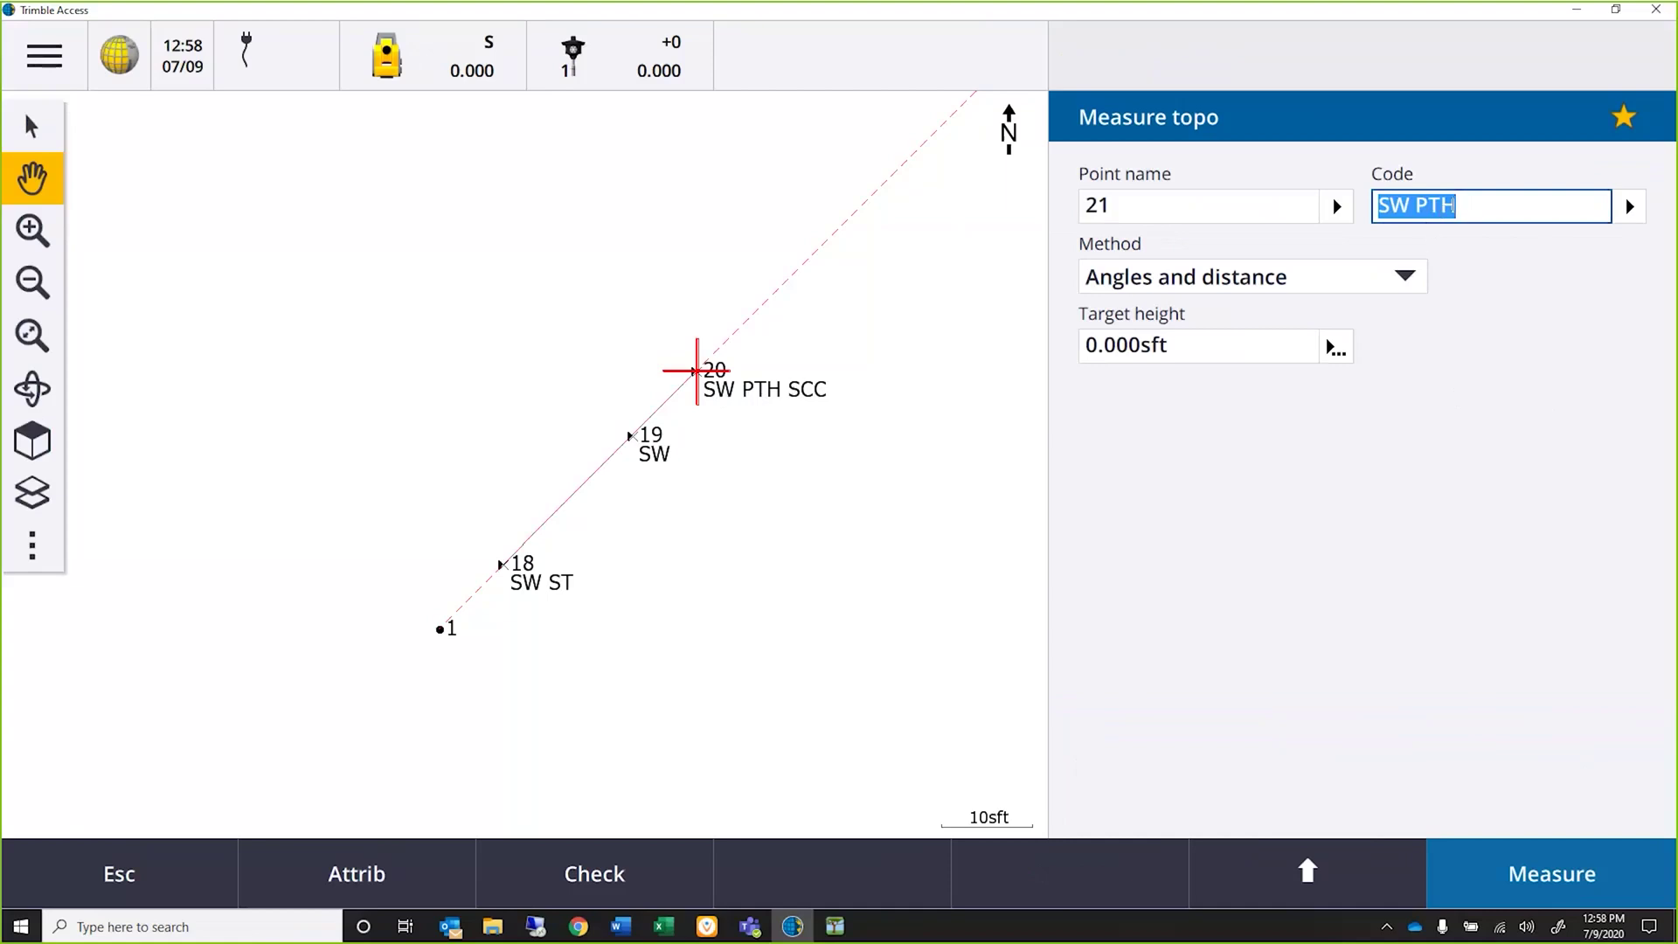
Step: Measure point 21 with code SW PTH at a horizontal angle of 45° and slope distance of 31.5 sft, and store it with Concrete as SurfaceType
click(1562, 886)
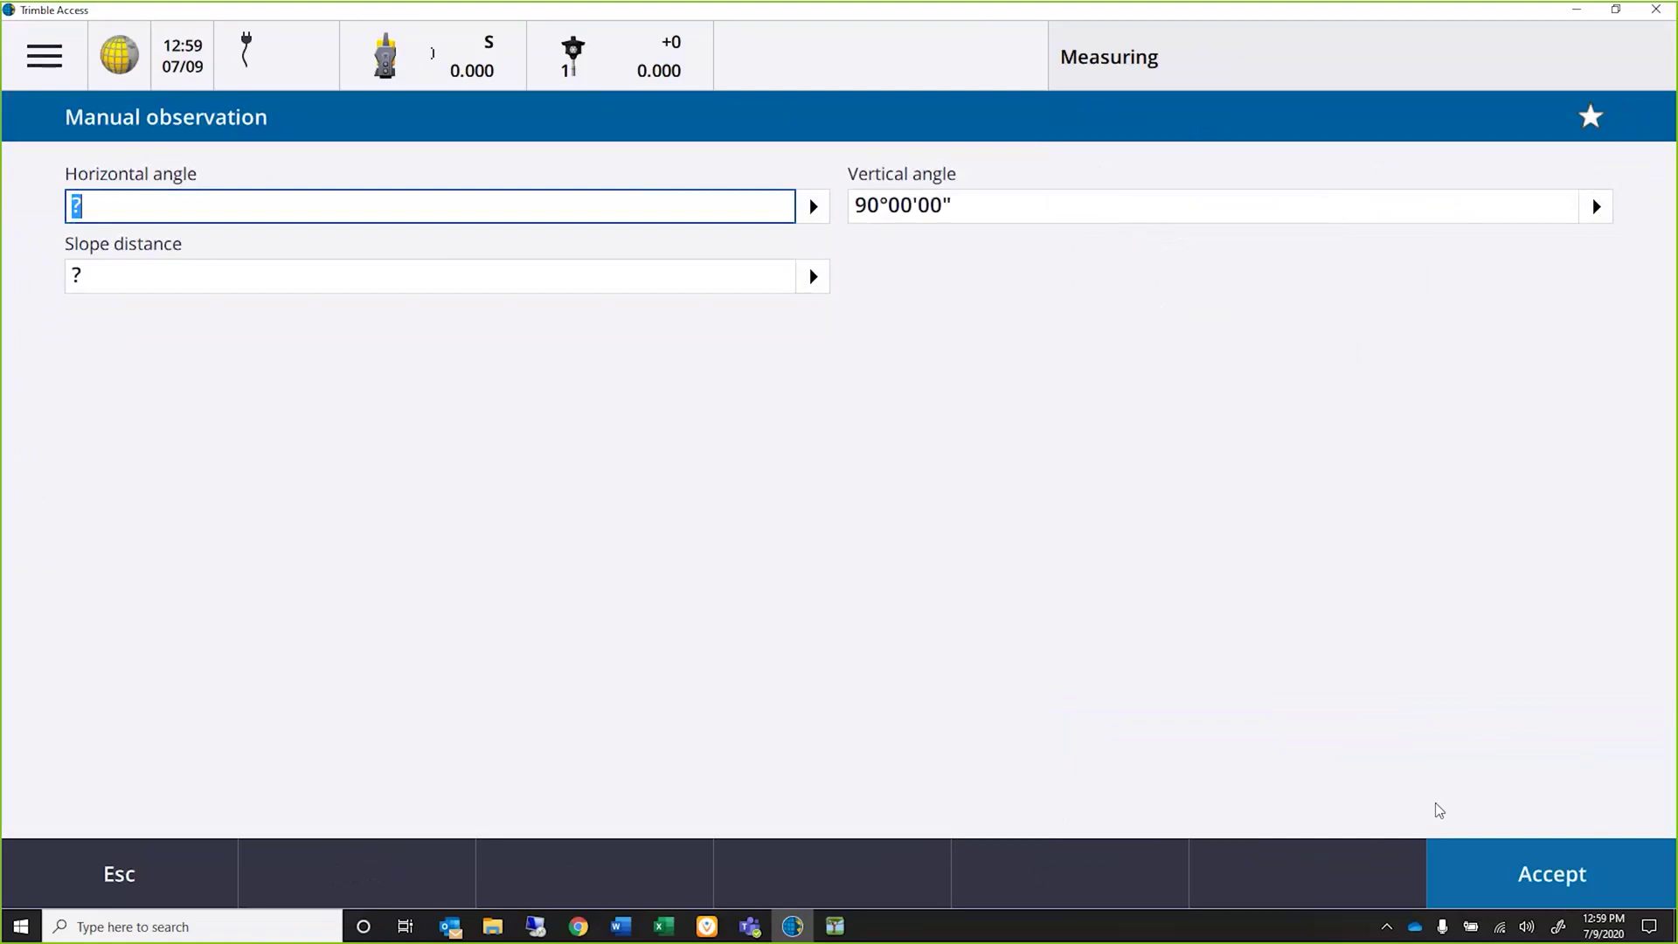
text(45)
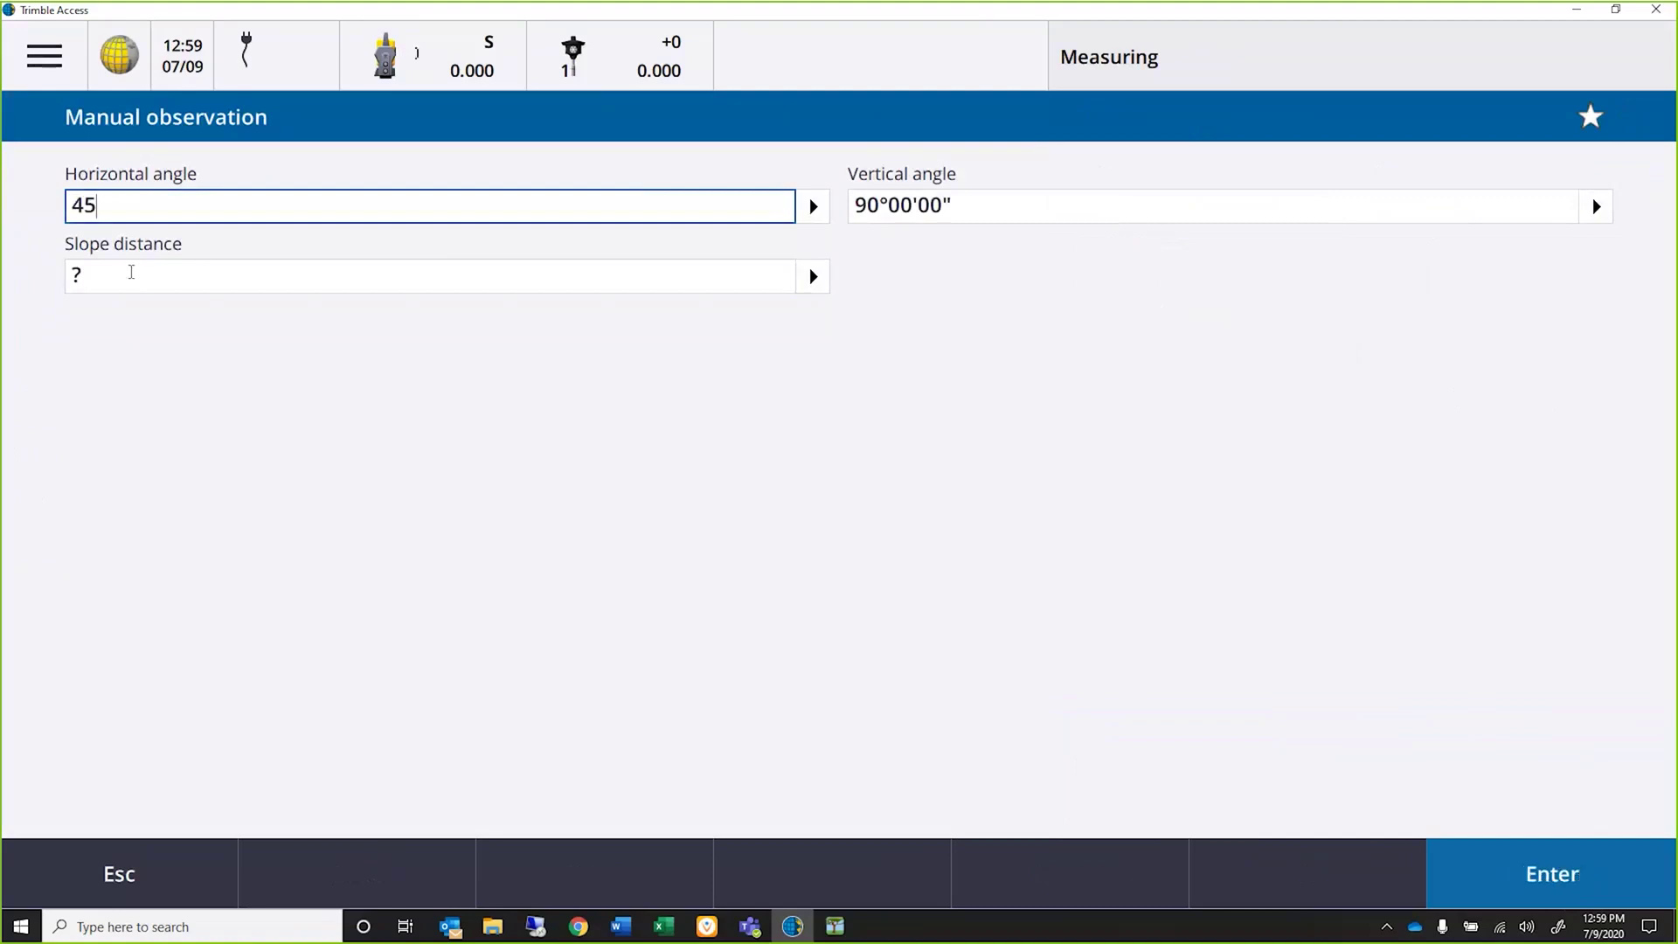
click(131, 272)
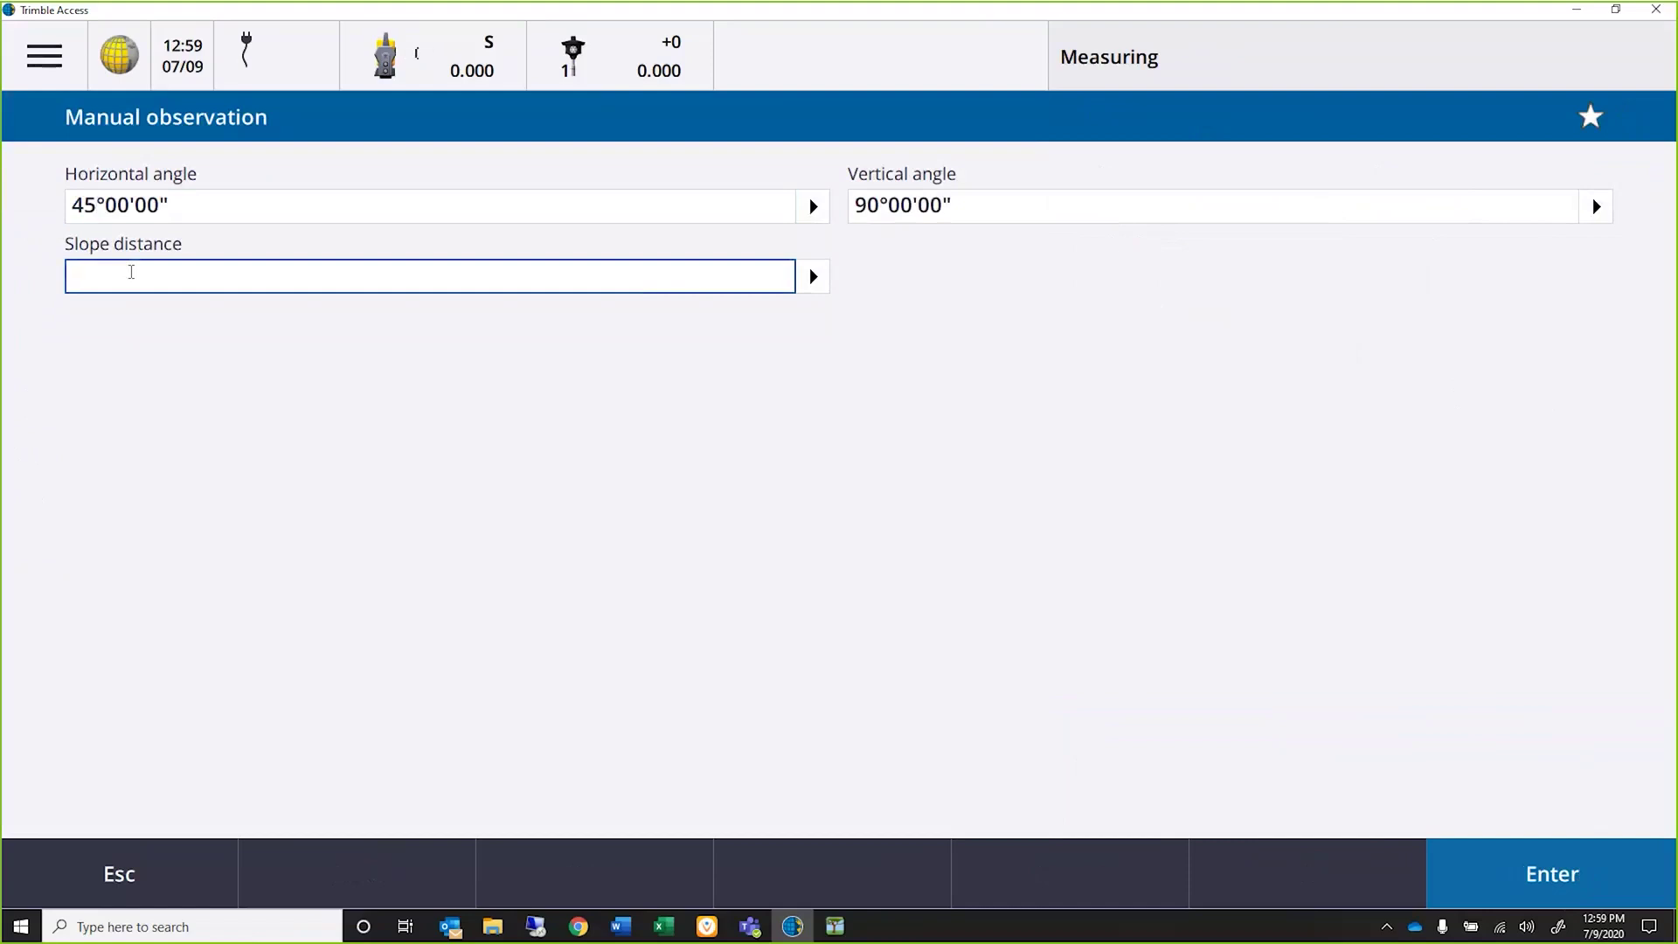
text(31.5)
click(1570, 876)
click(1570, 876)
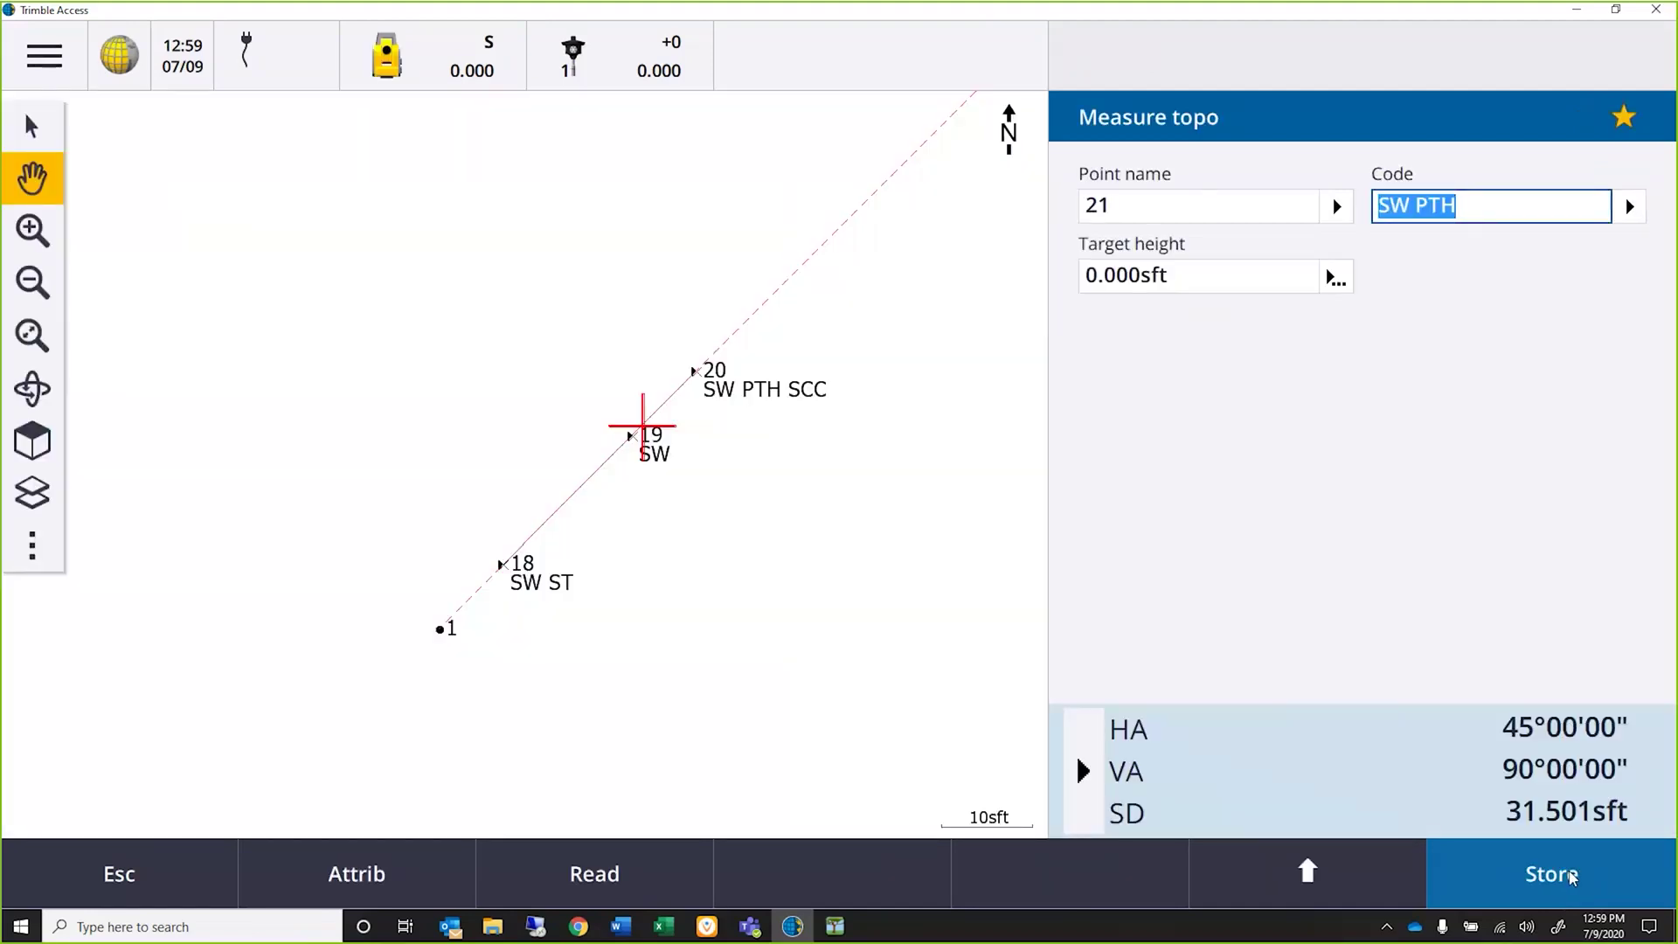
click(1571, 882)
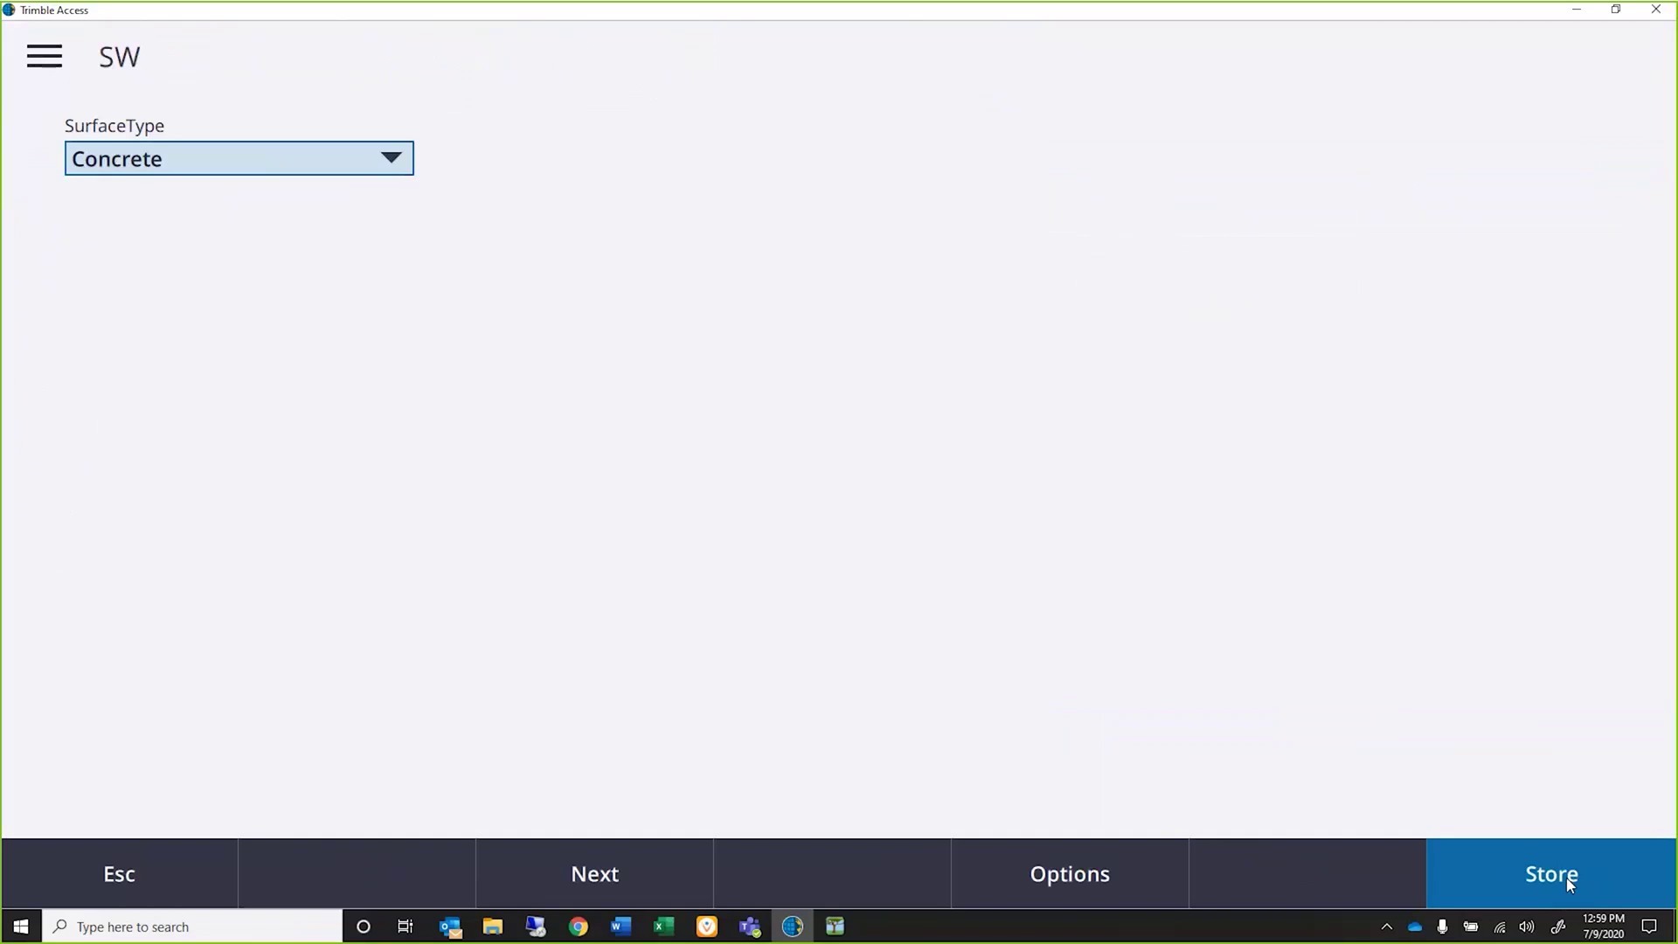
click(1552, 874)
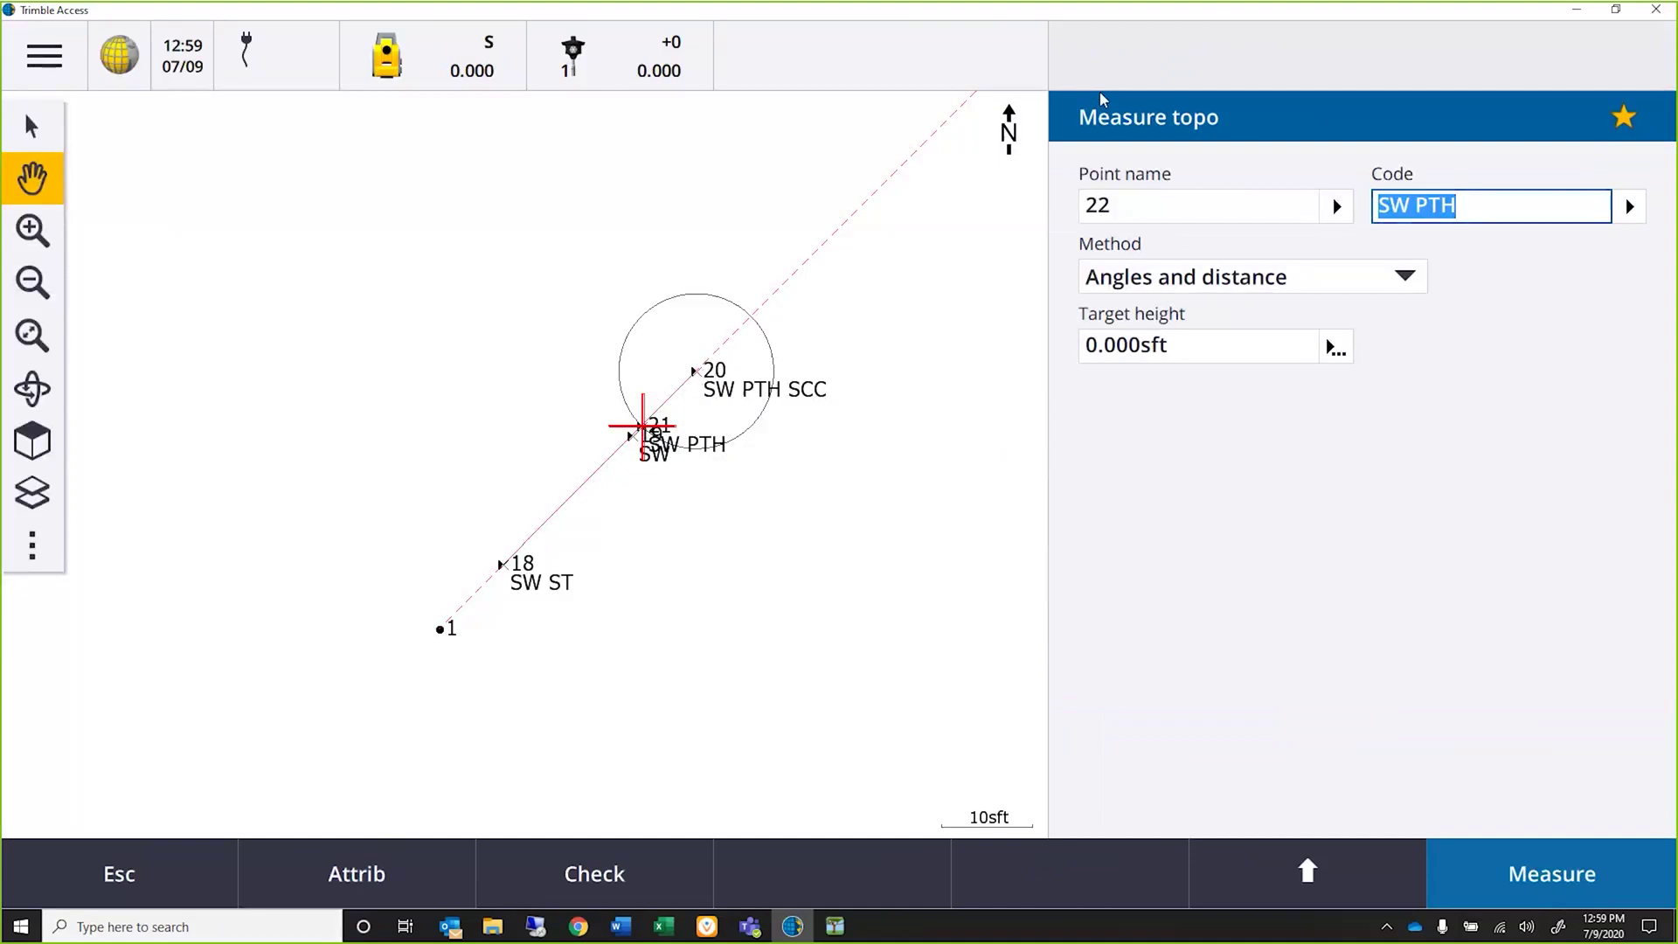
Step: Remove the PTH pothole code from point 22, leaving only SW as its code
click(1506, 206)
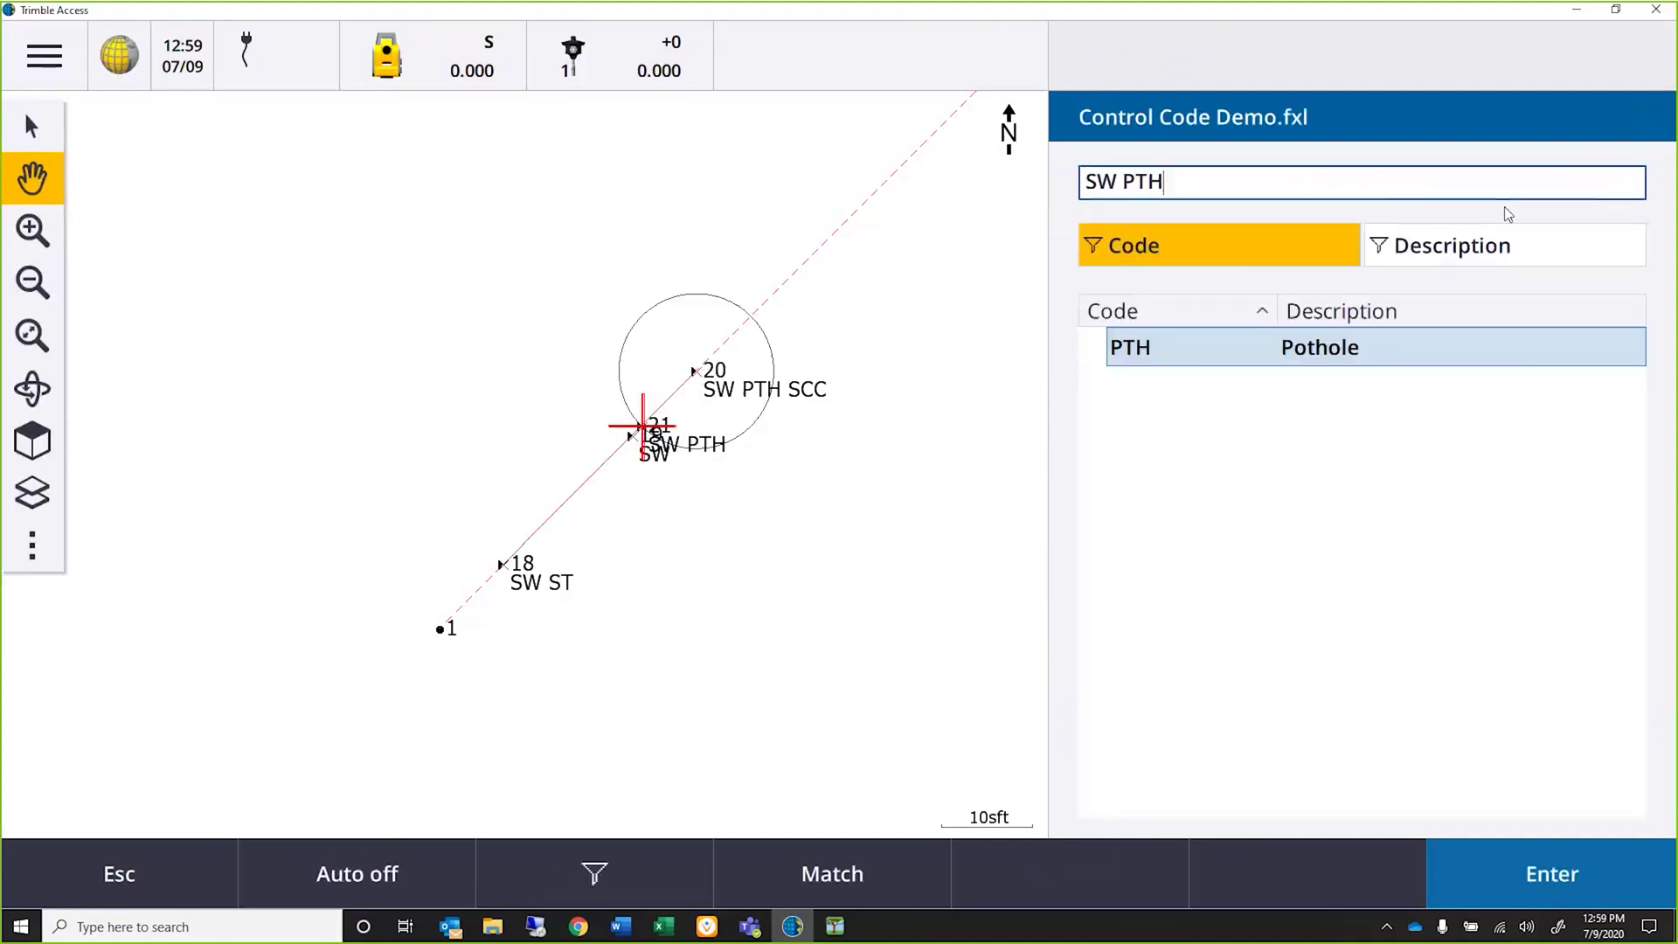
key(BackSpace)
key(BackSpace)
key(BackSpace)
key(BackSpace)
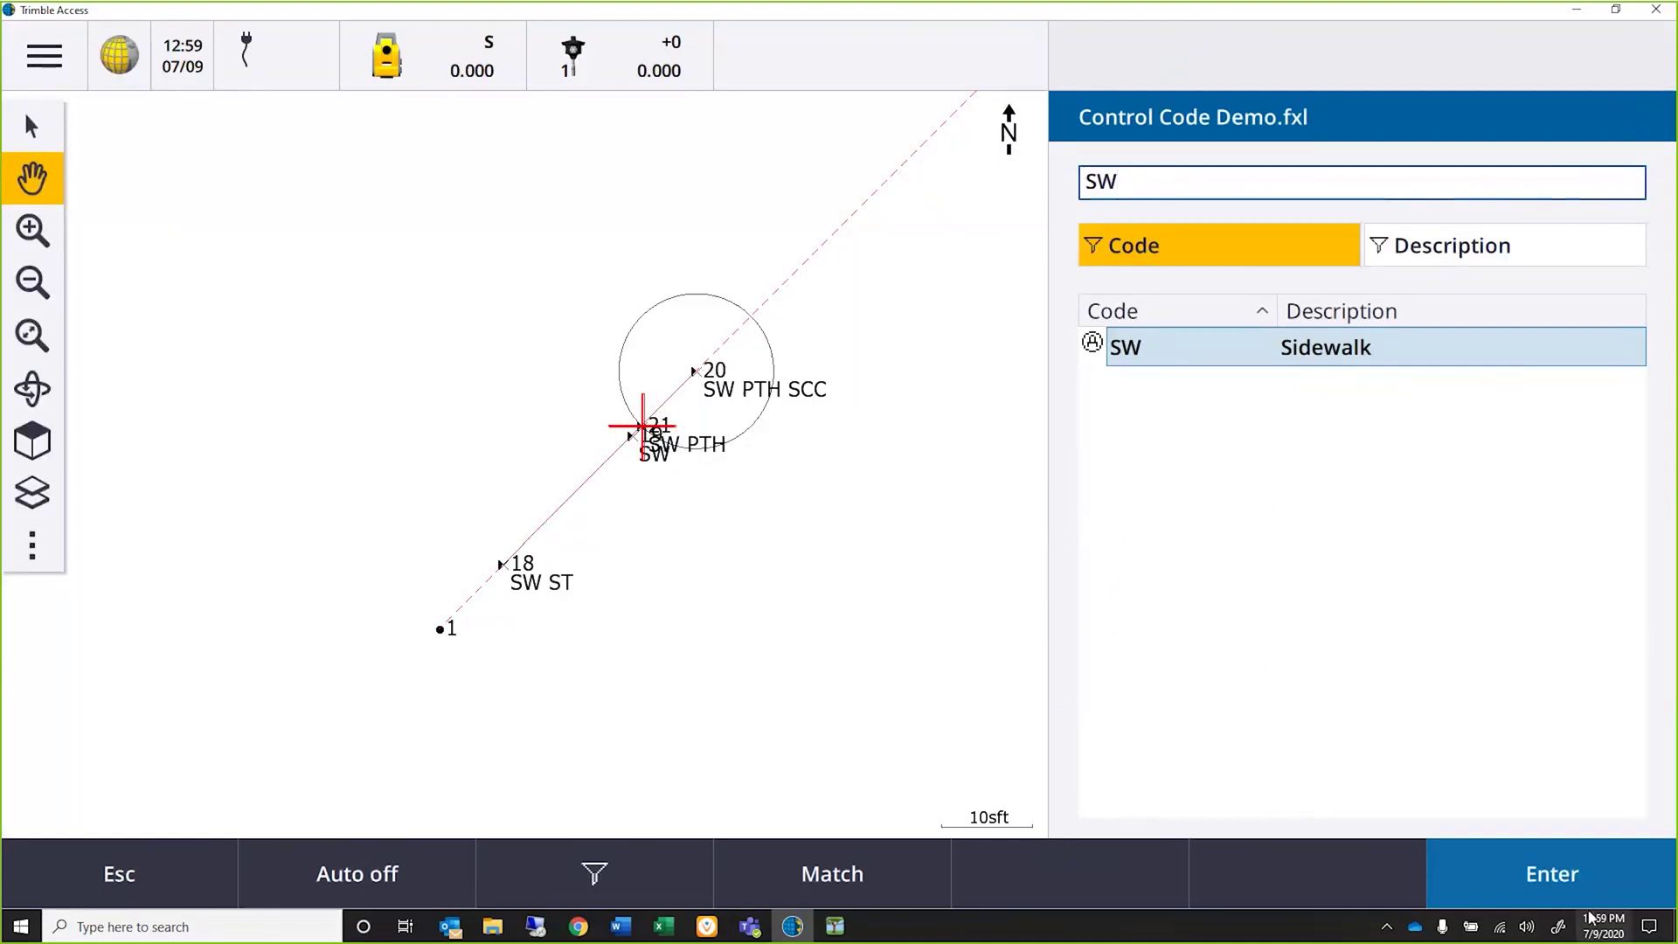
click(1576, 886)
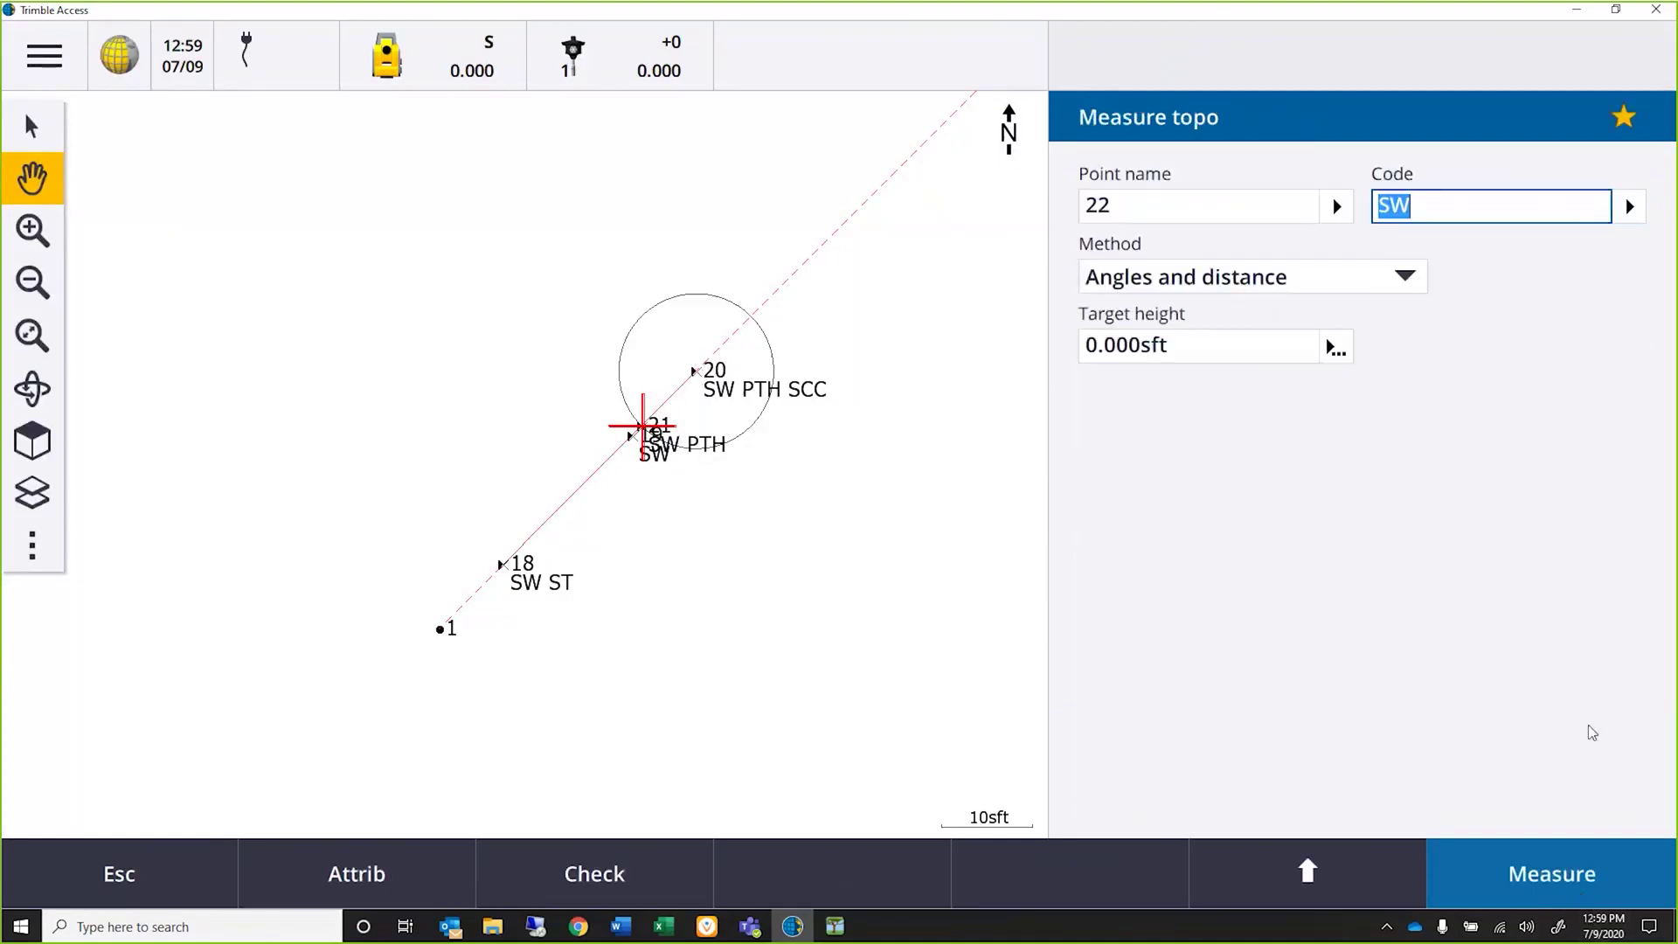
Step: Measure and store point 22 with a horizontal angle of 45° and a slope distance of 50 sft
click(1570, 879)
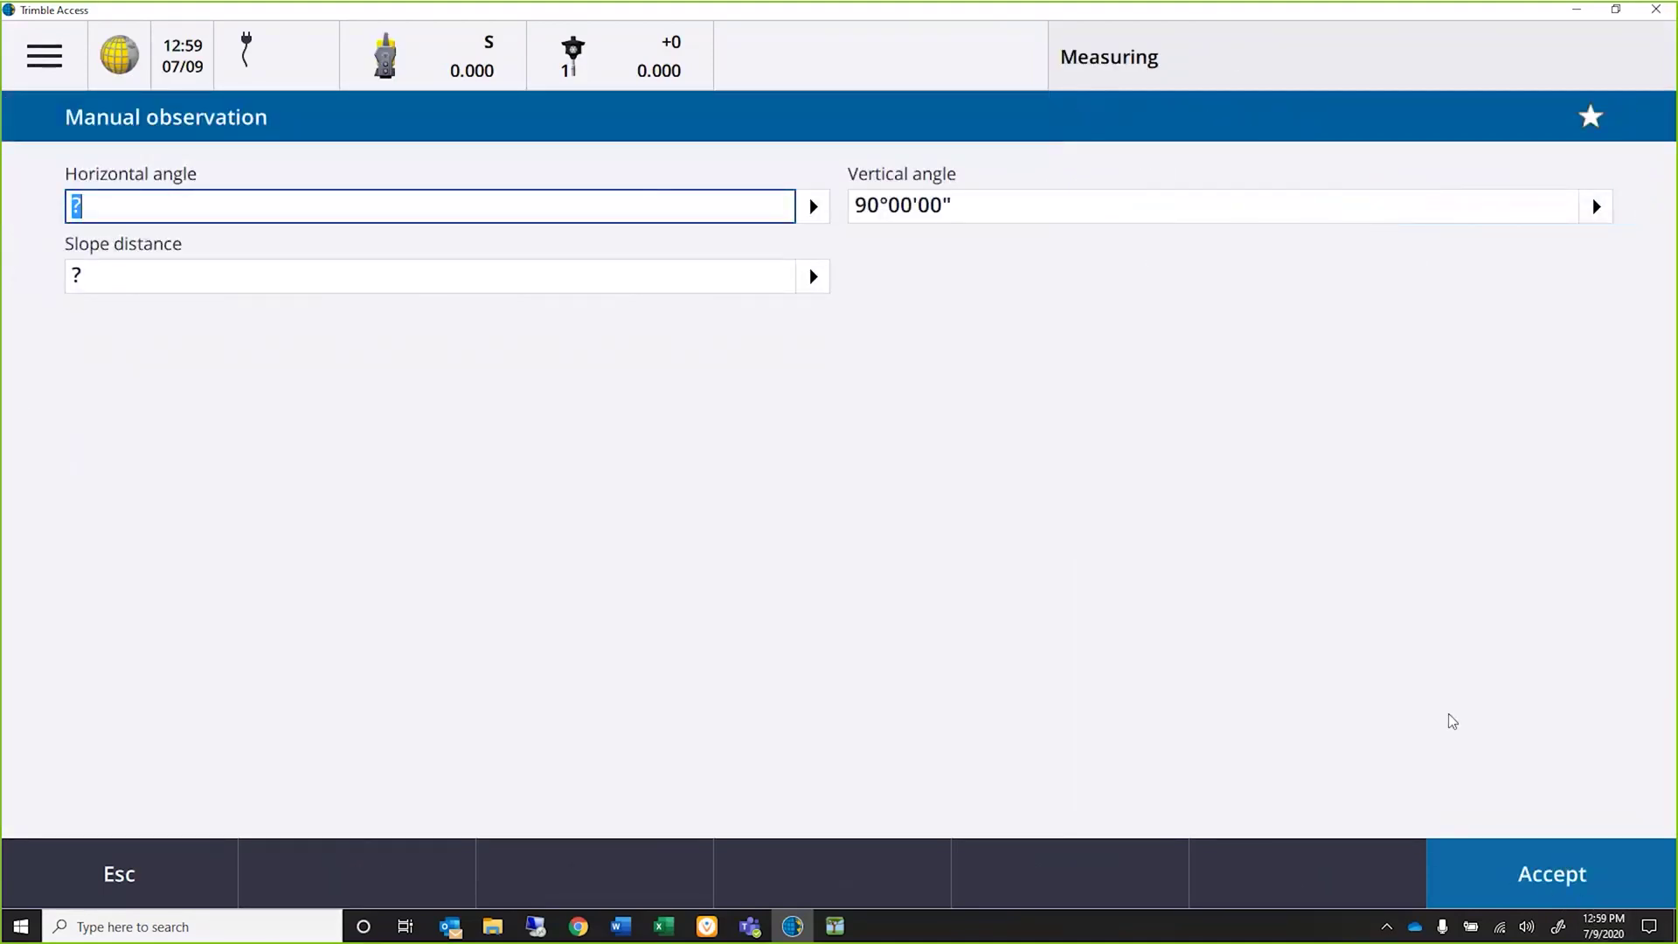
text(45)
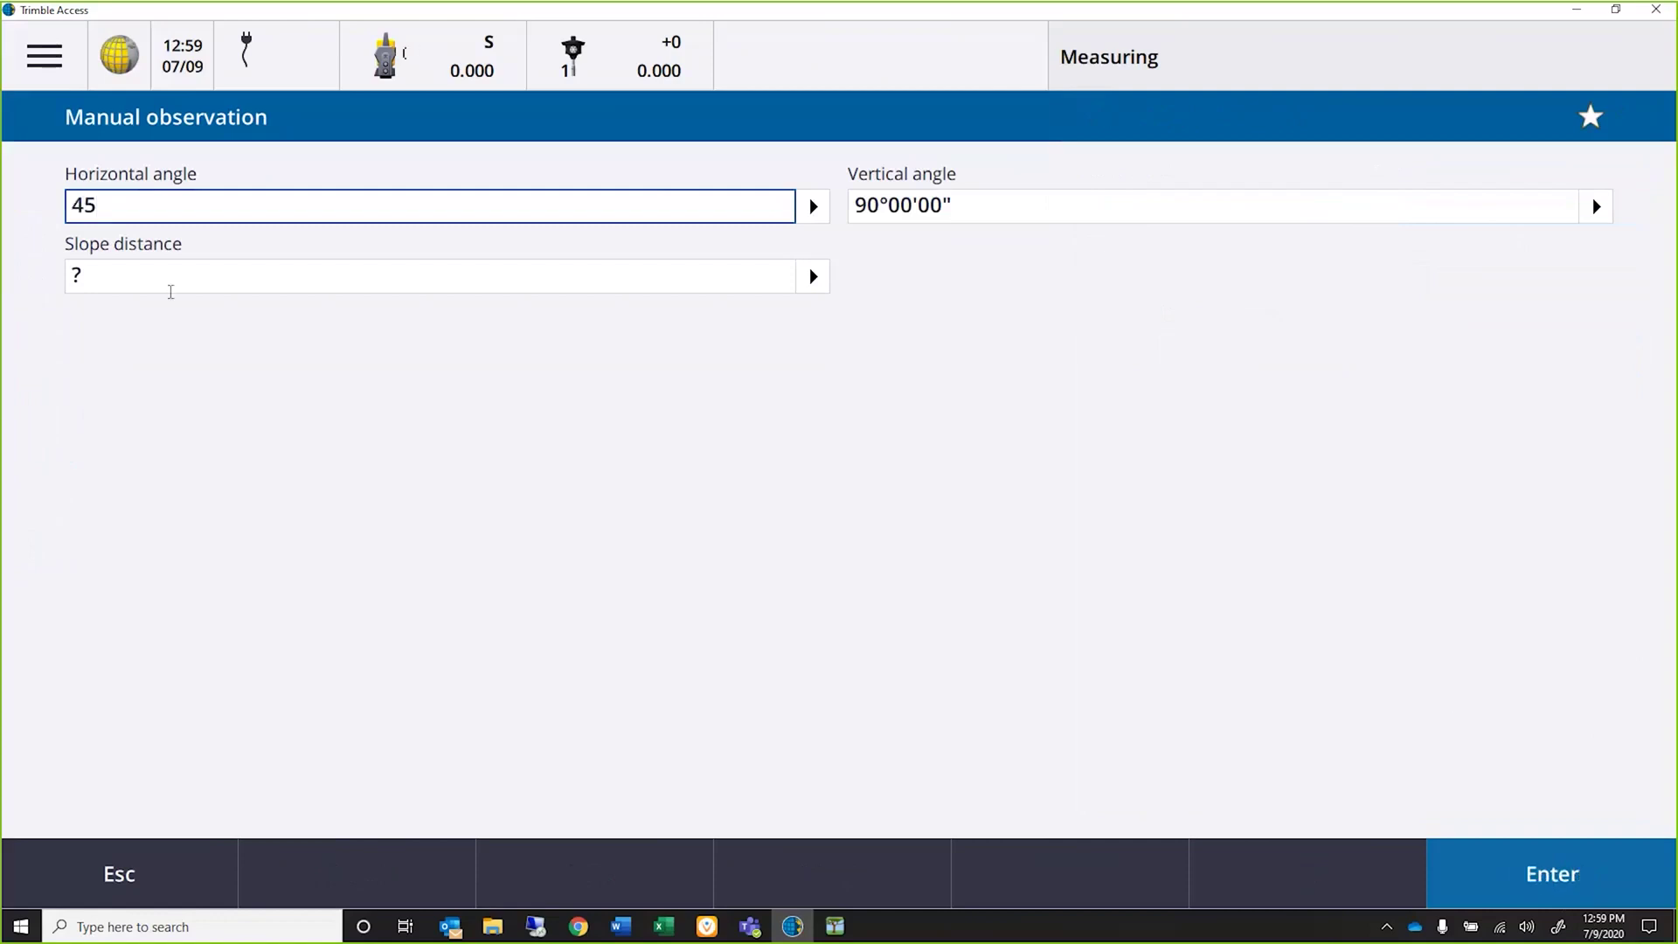
click(167, 289)
text(50)
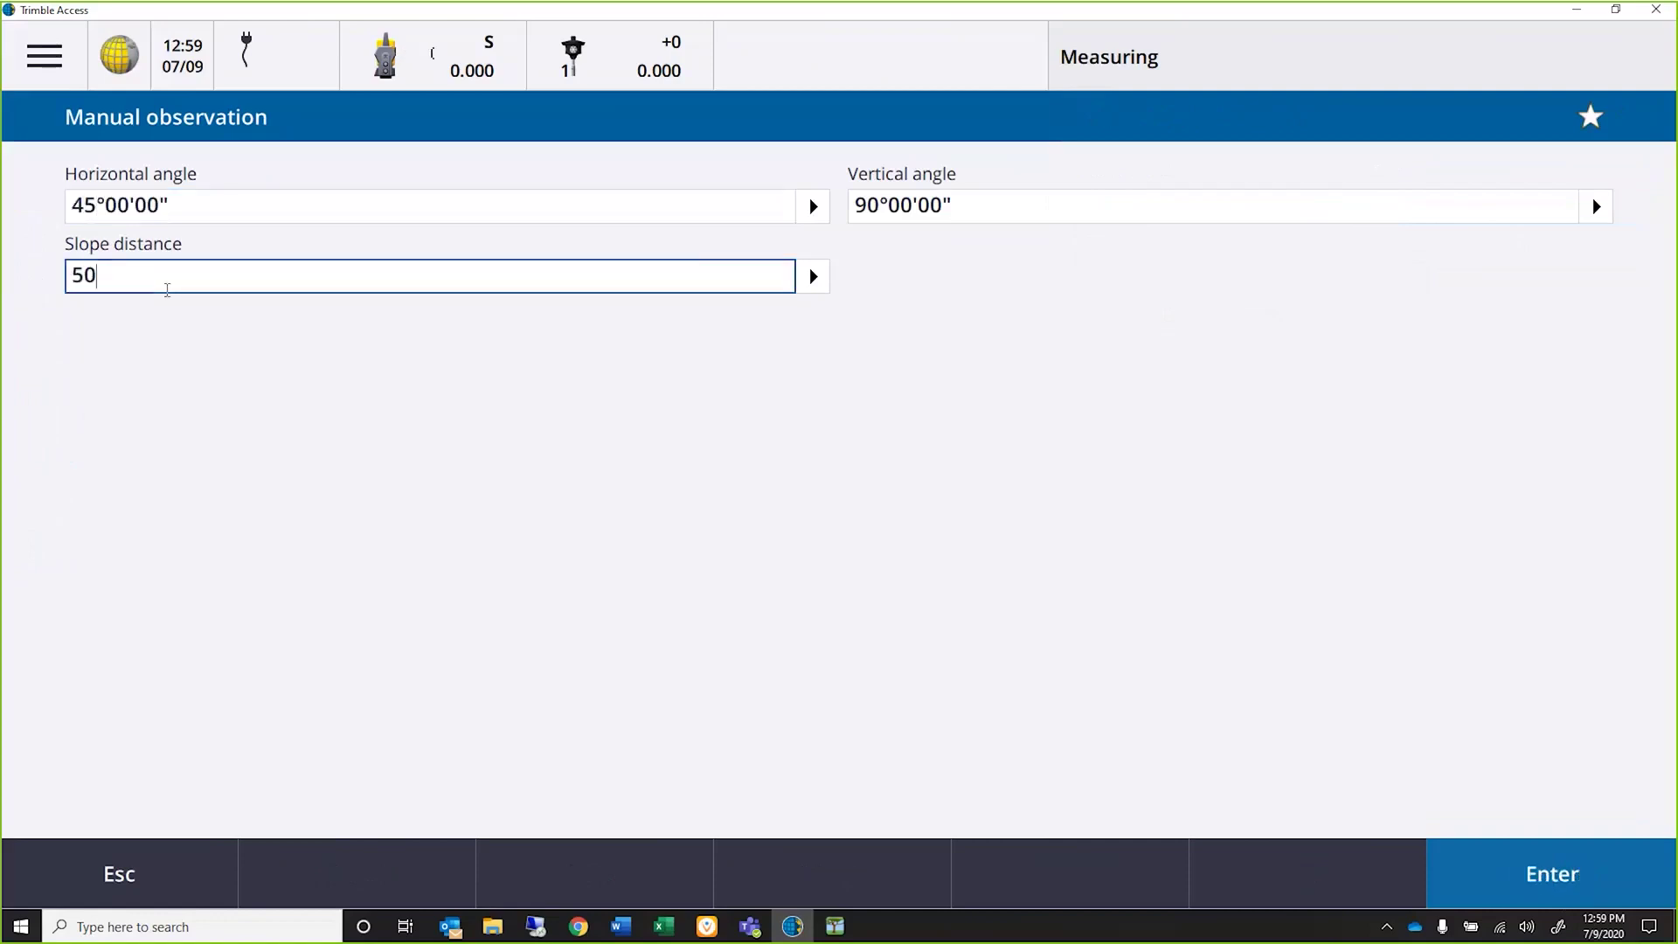
click(1517, 879)
click(1516, 879)
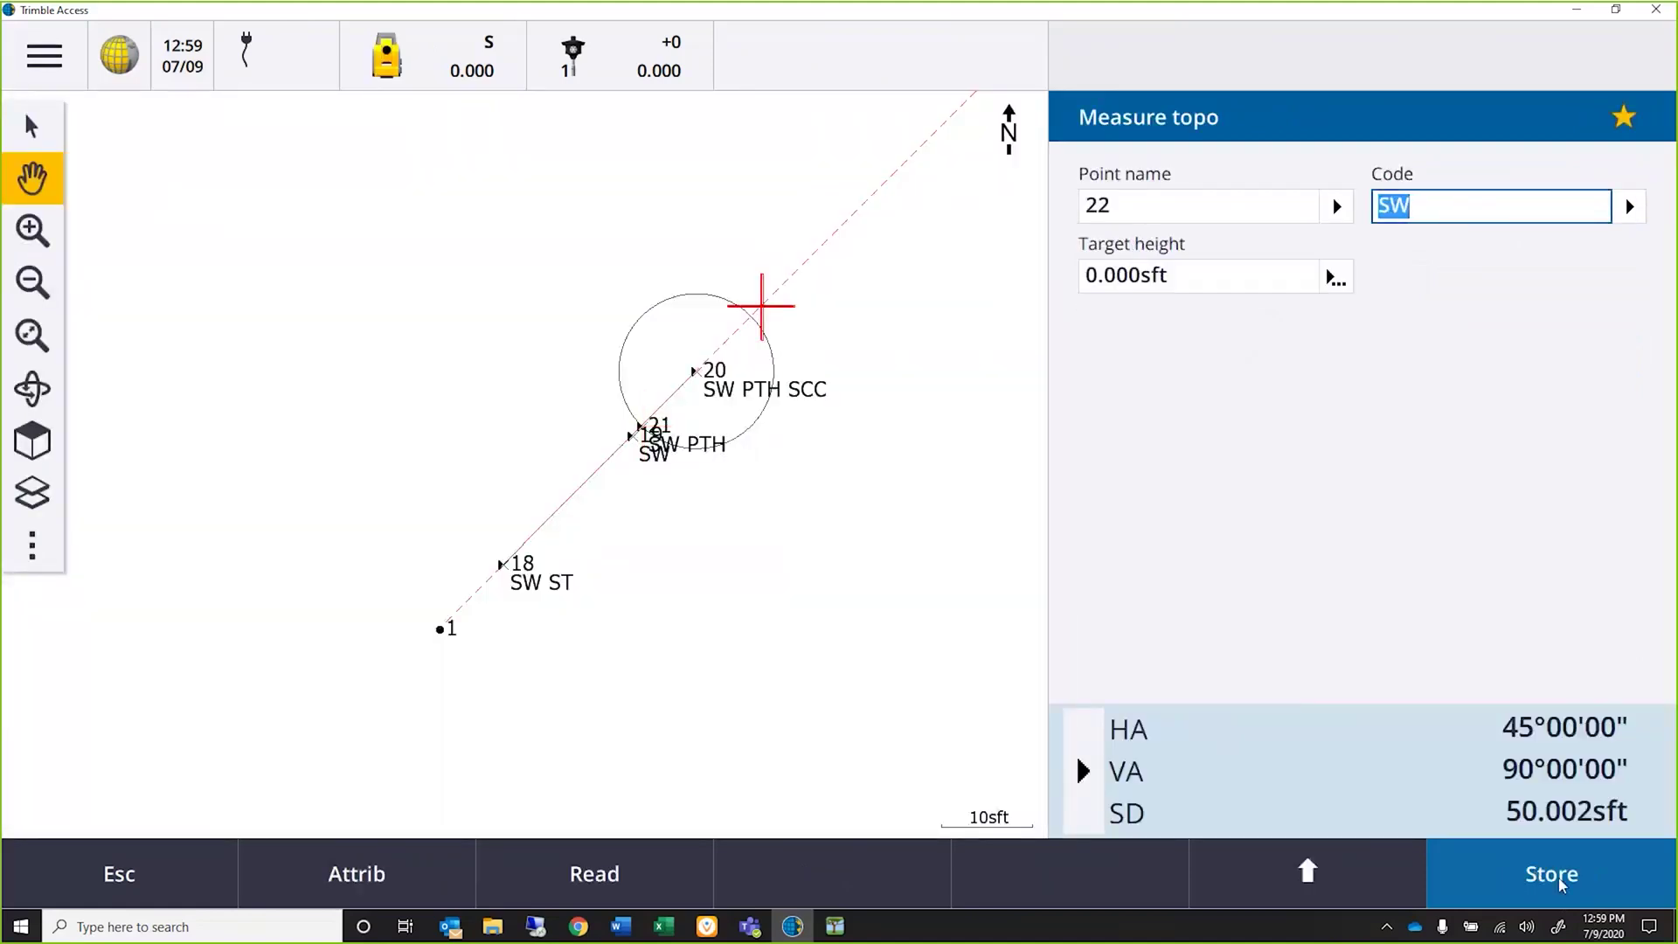
click(1561, 881)
click(1559, 881)
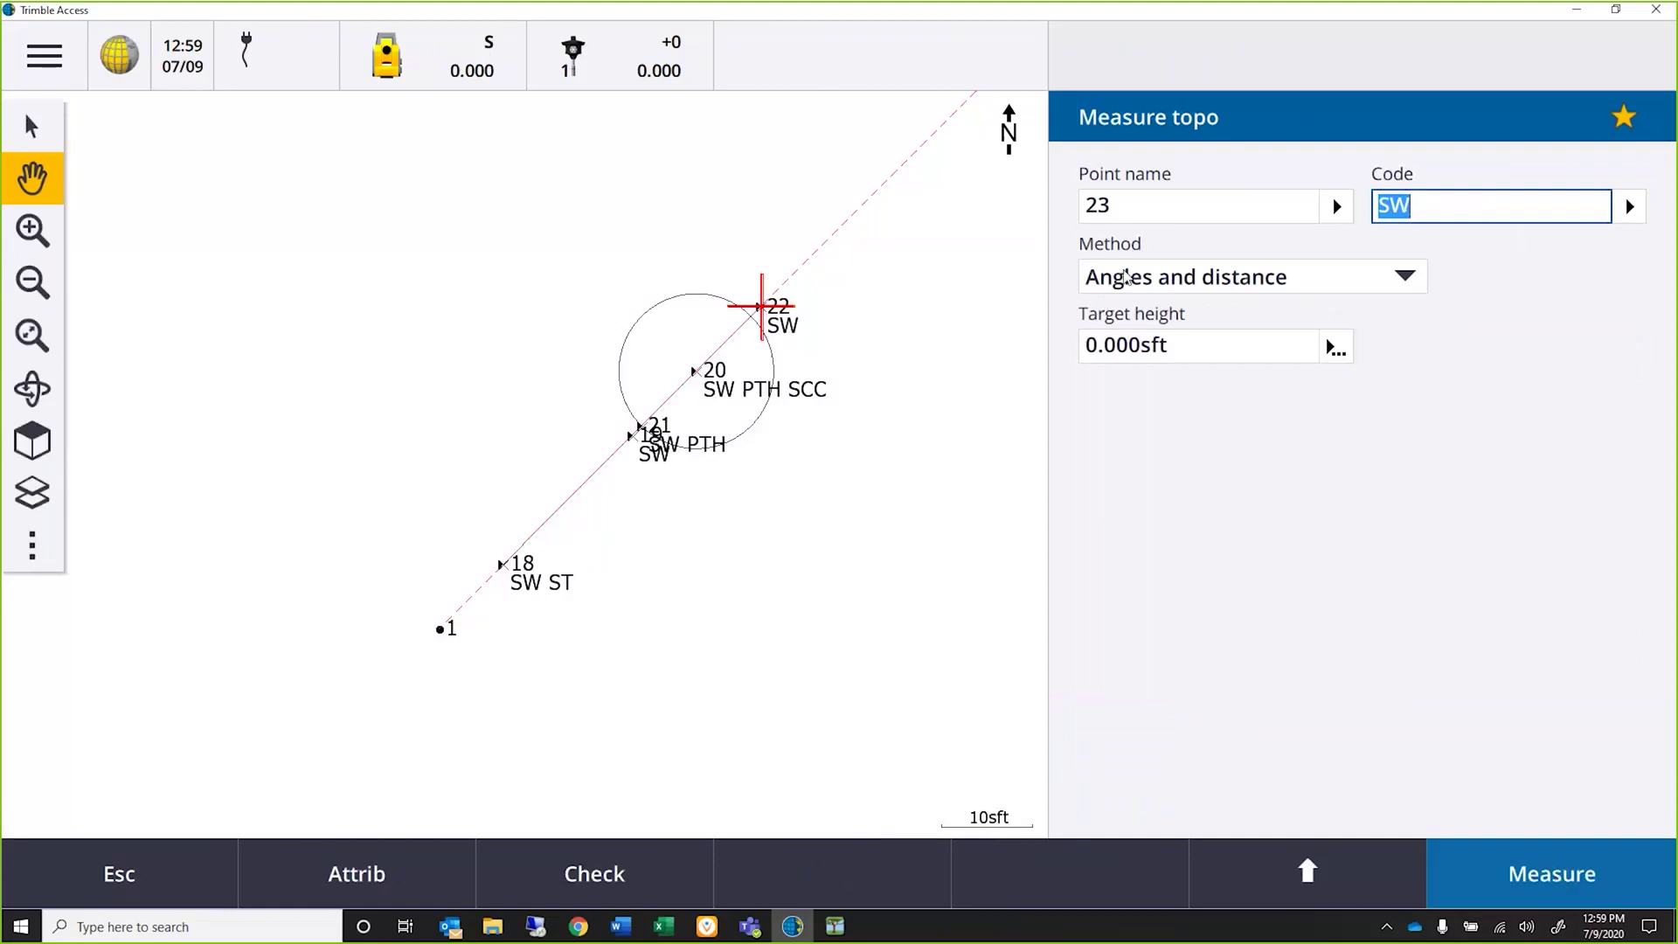
Step: Extend the code for point 23 to SW END, adding the end-line control code
click(1462, 207)
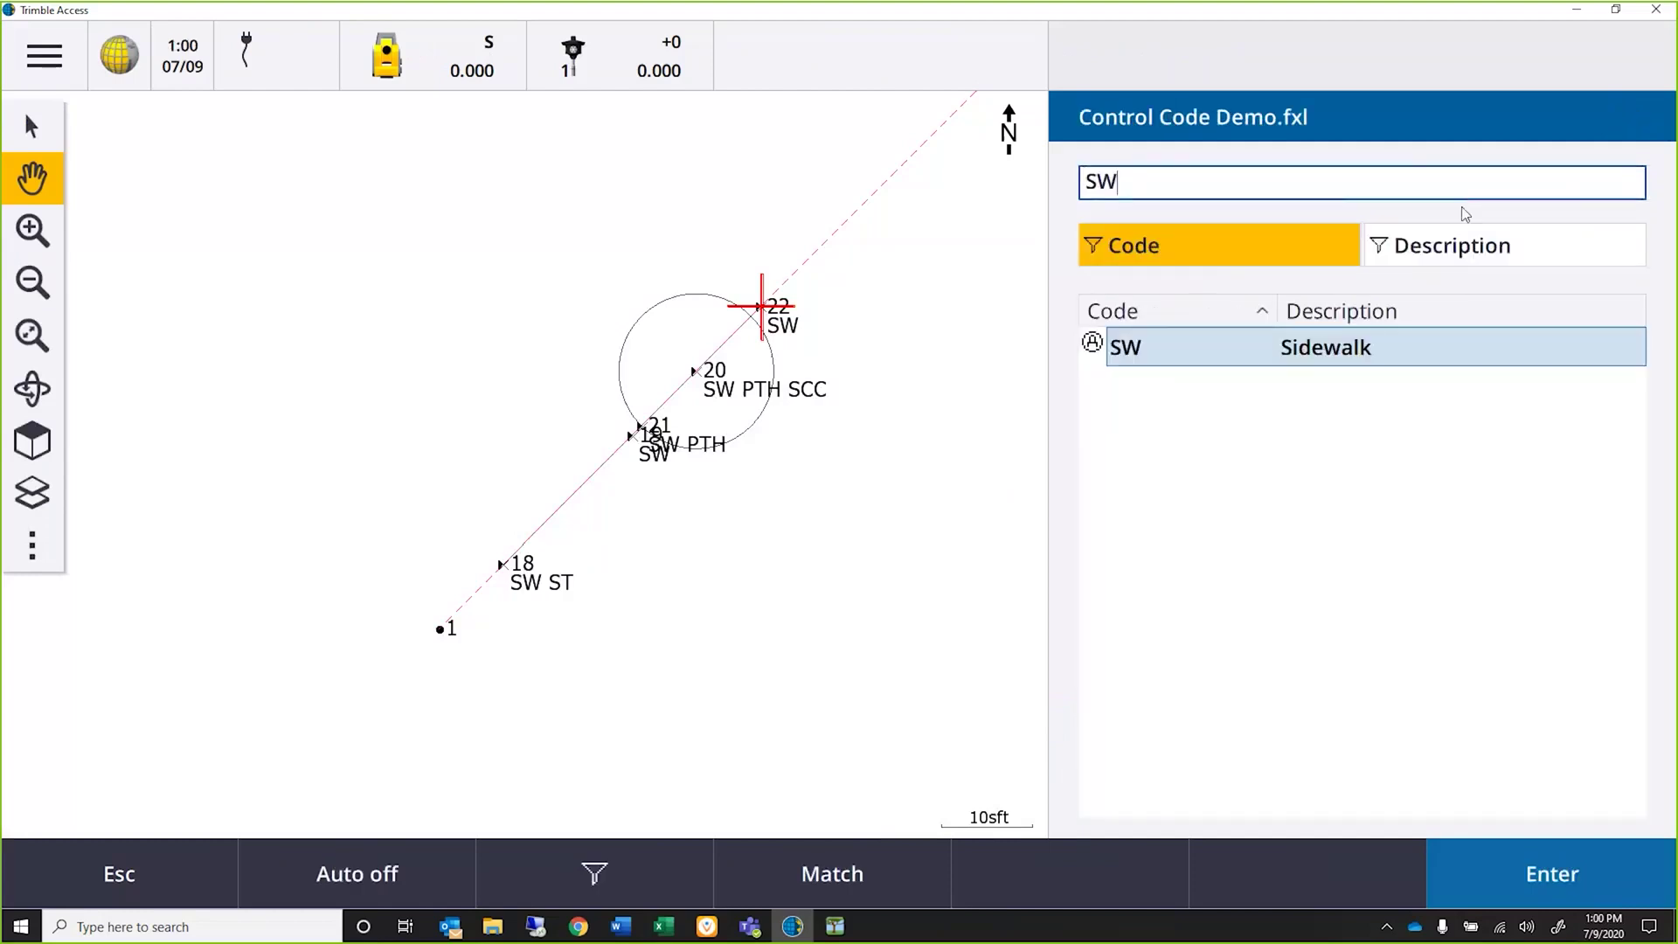
text(EN)
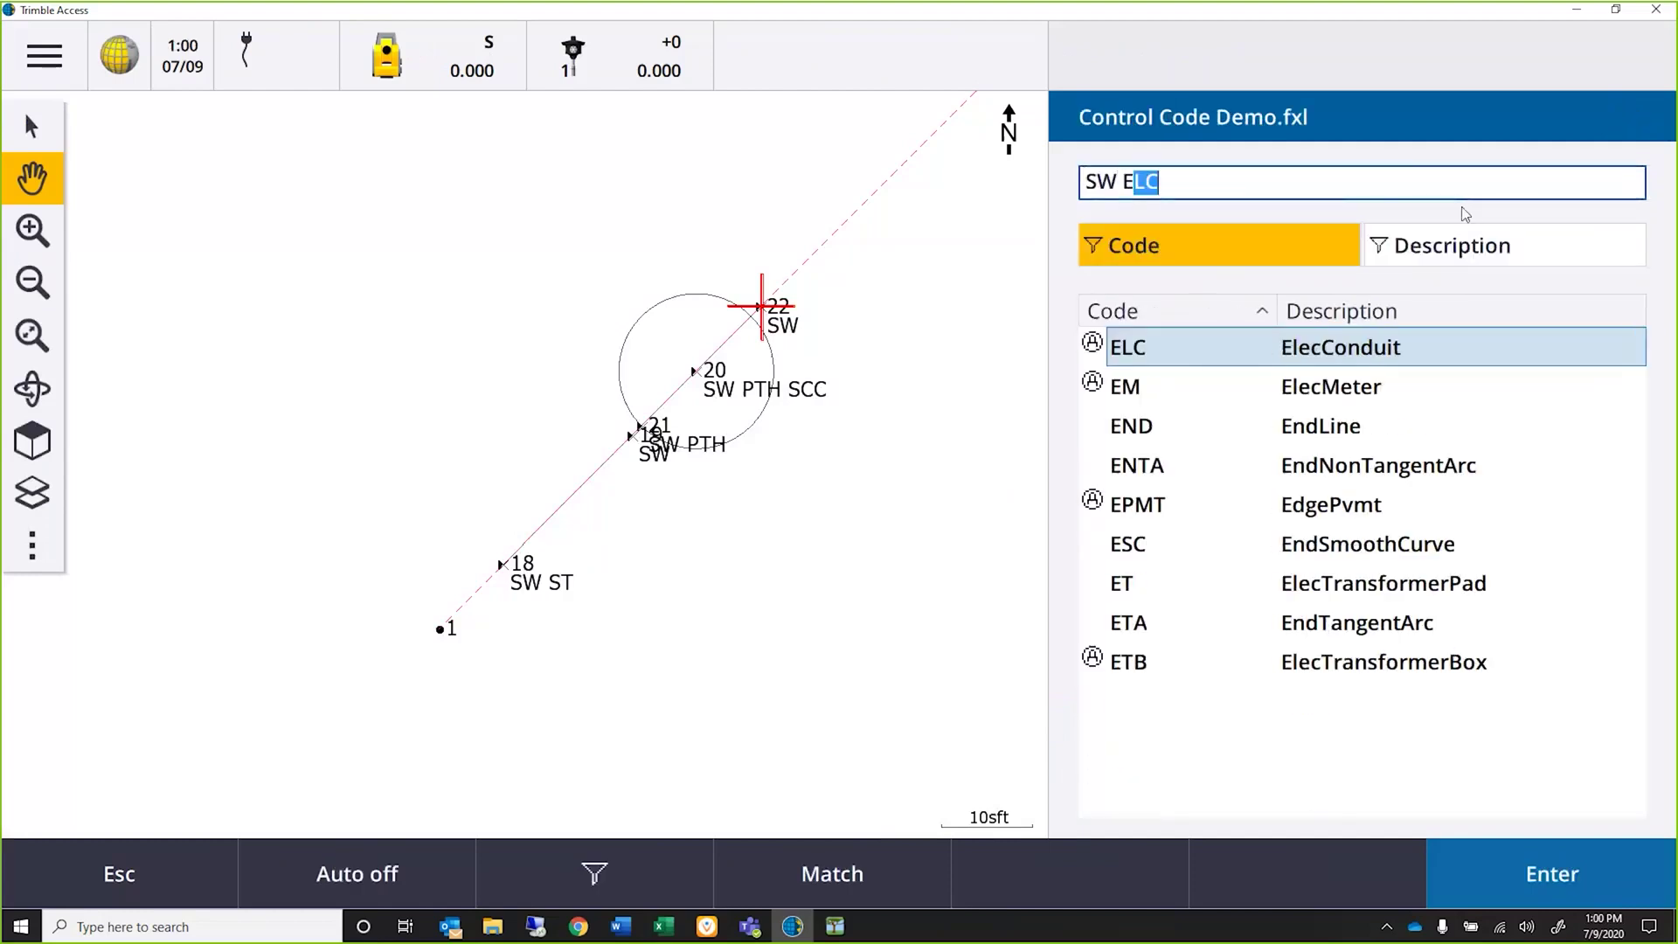
text(D)
click(1340, 356)
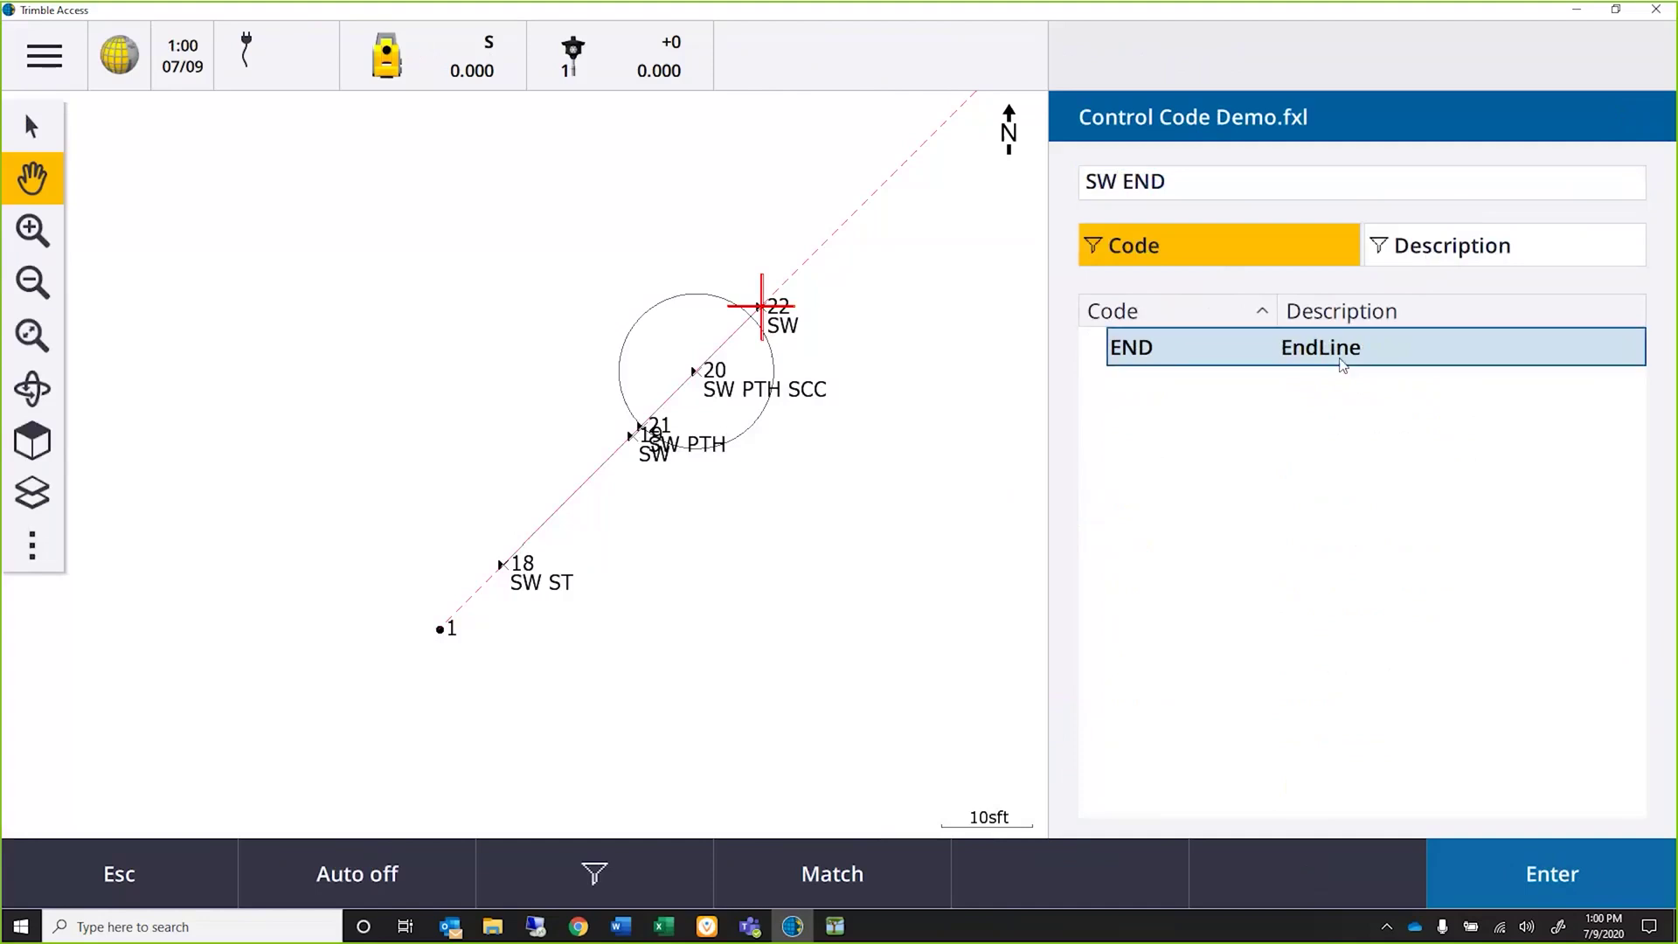
click(1501, 862)
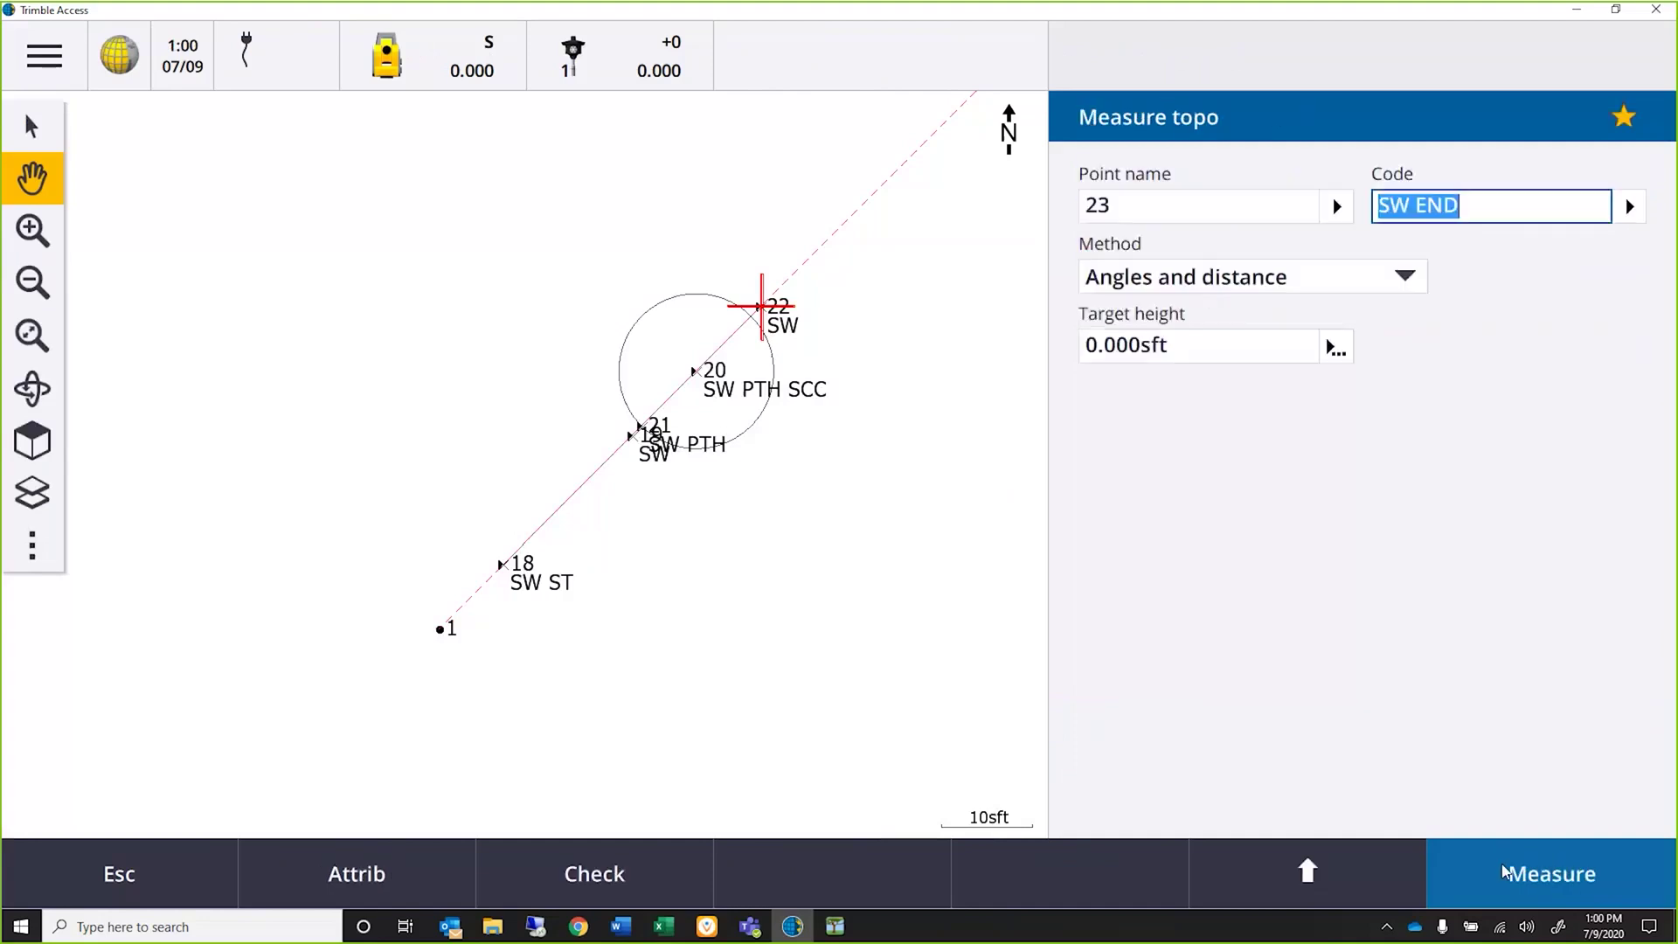
Step: Measure point 23 at a horizontal angle of 45° and slope distance of 60 sft, and store it with Concrete as SurfaceType
click(1578, 876)
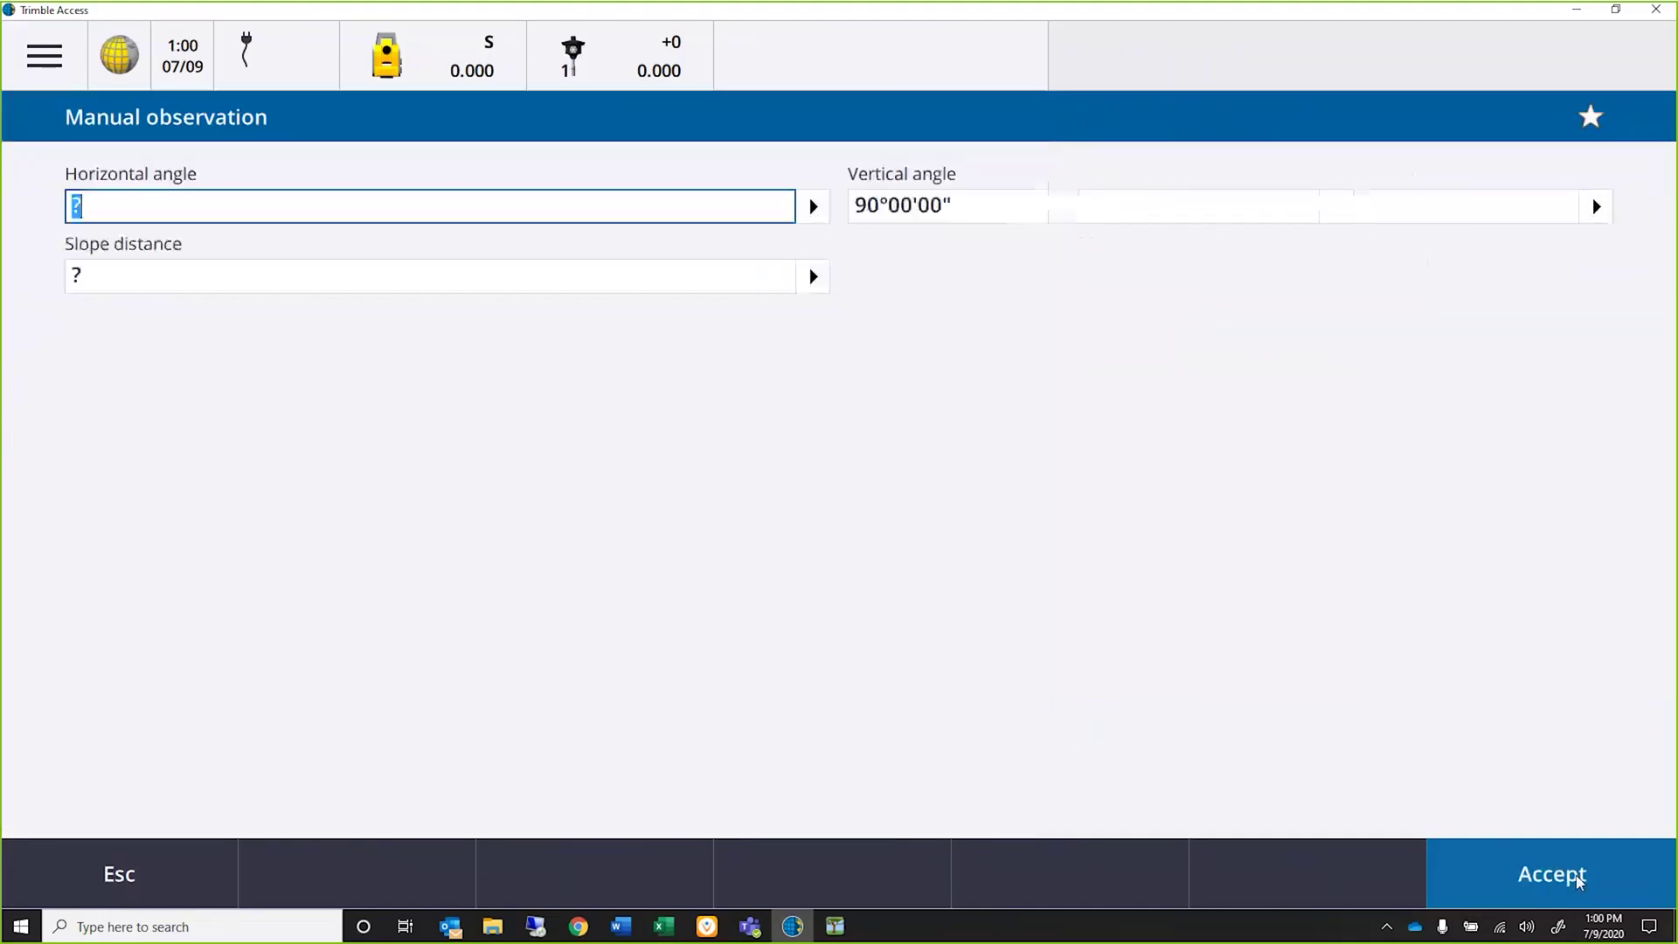
text(45°00'00)
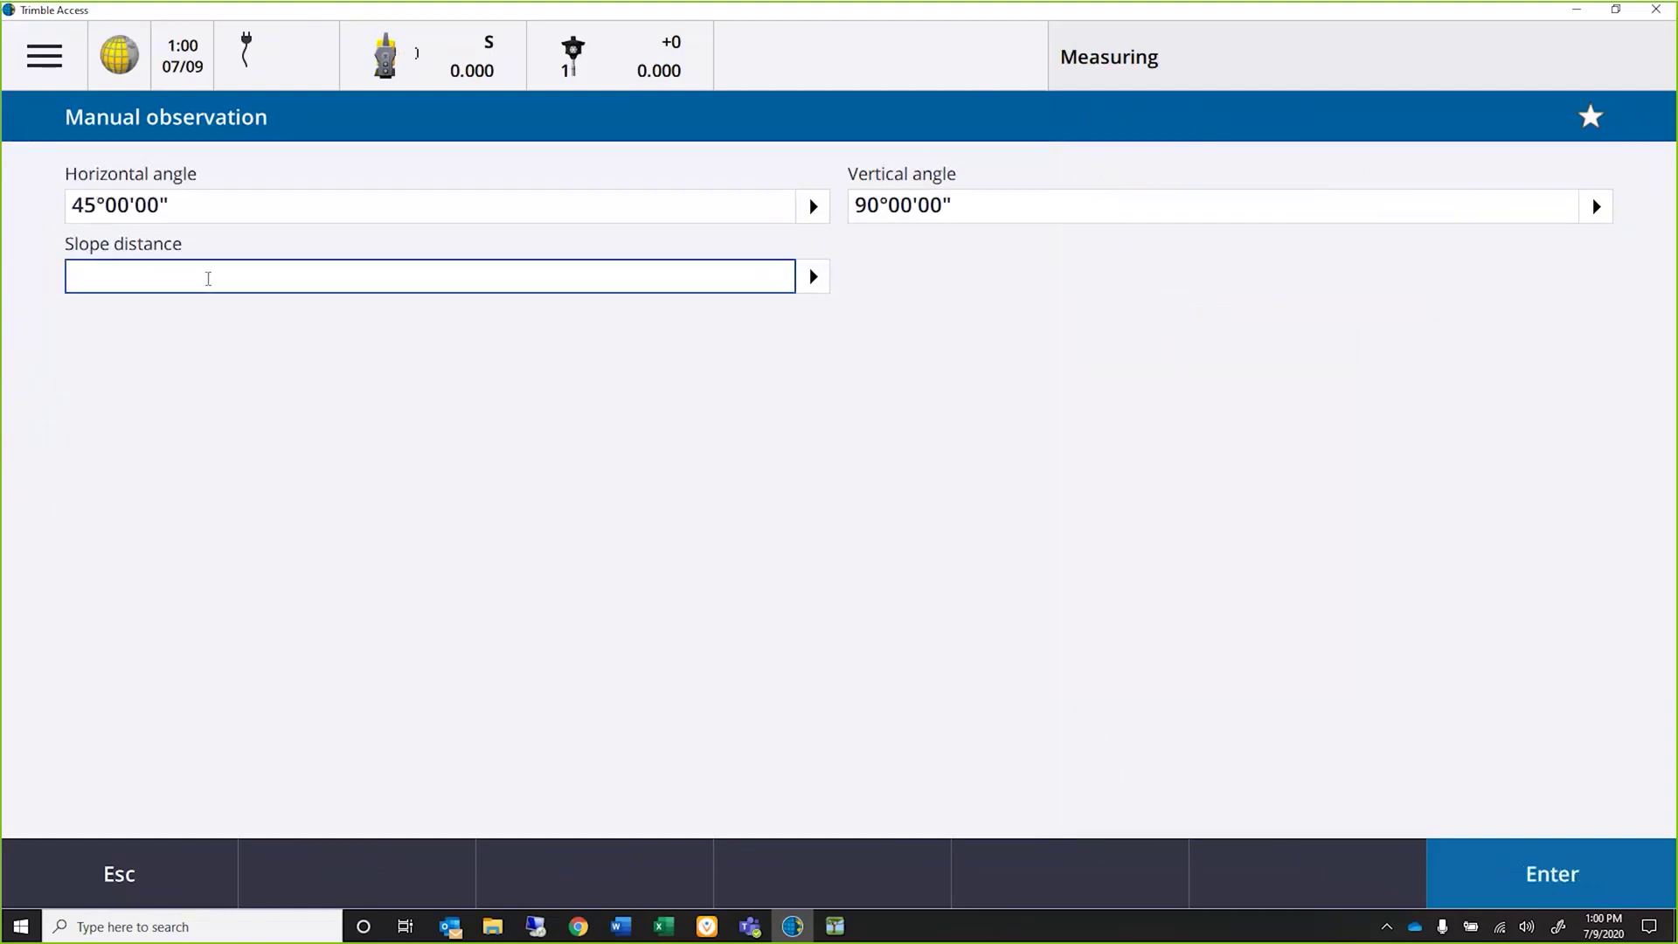
text(60)
click(1533, 871)
click(1533, 872)
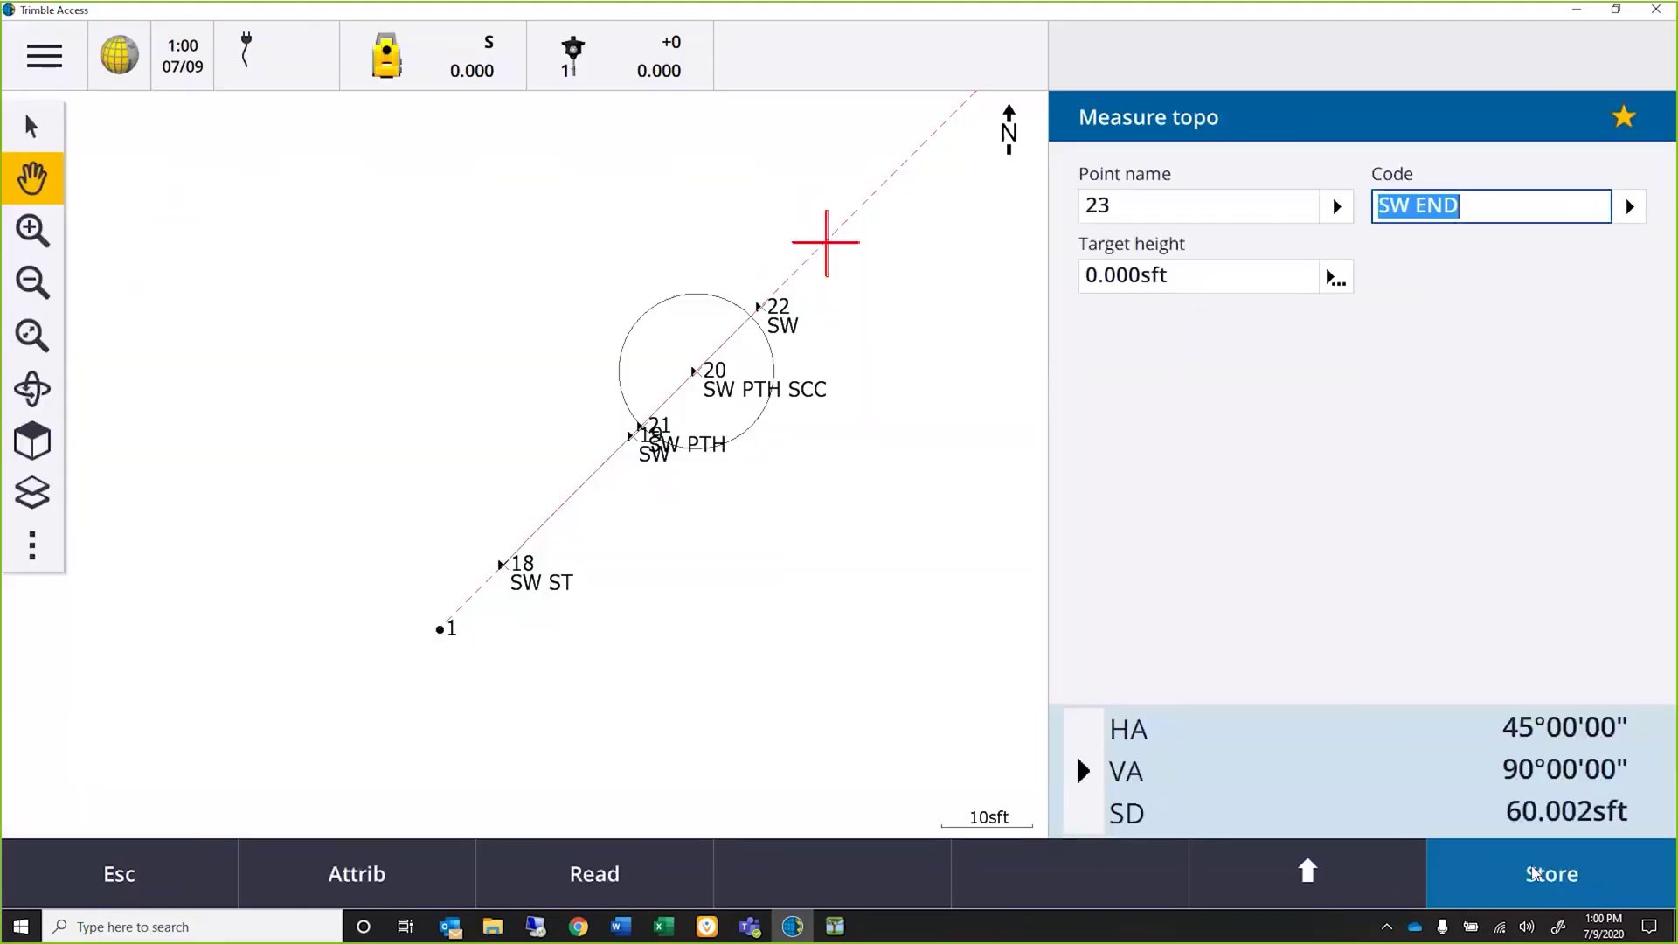
click(1536, 874)
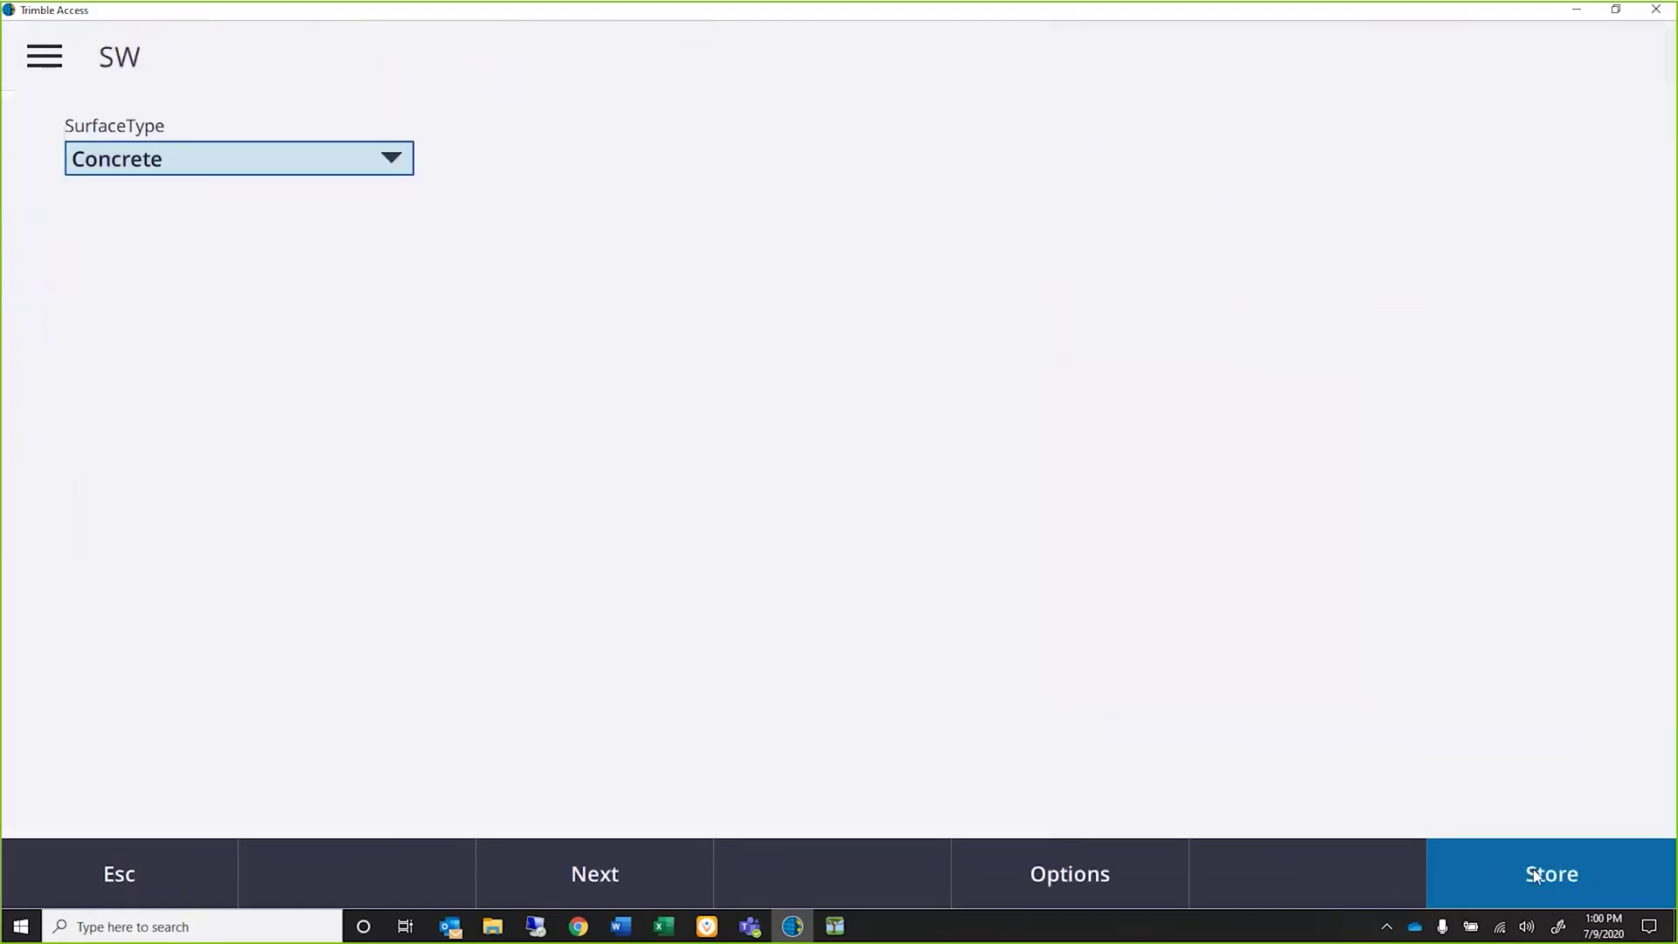
click(1536, 874)
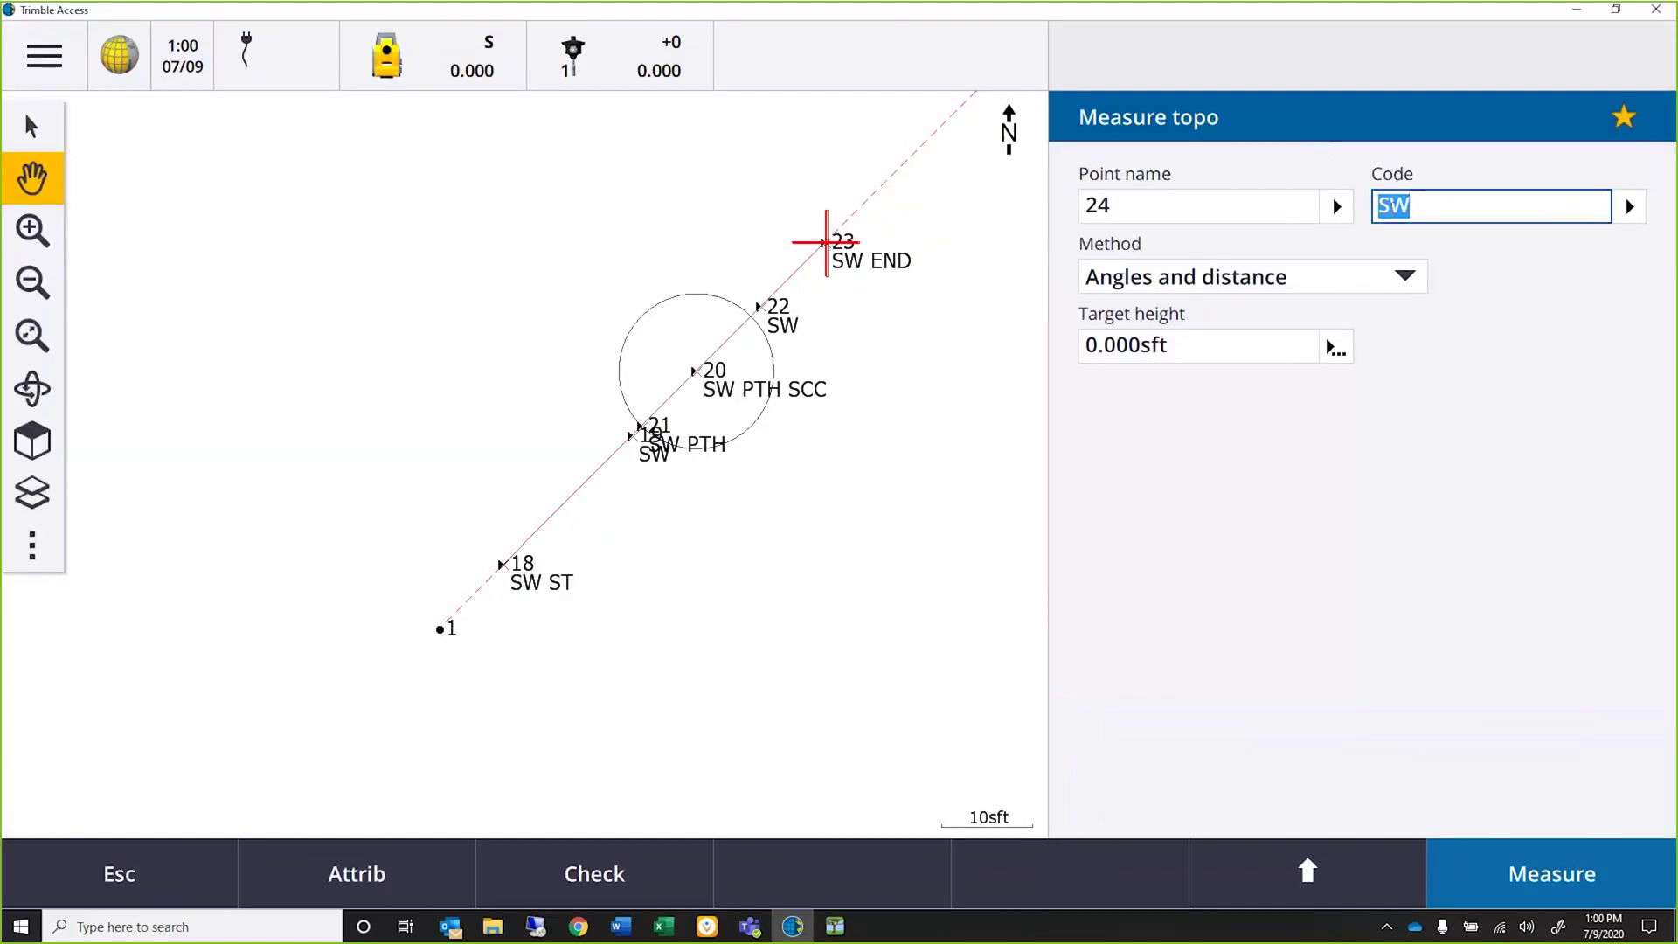
Step: Extend the code for point 24 to SW ST, adding the start-line control code
click(1424, 206)
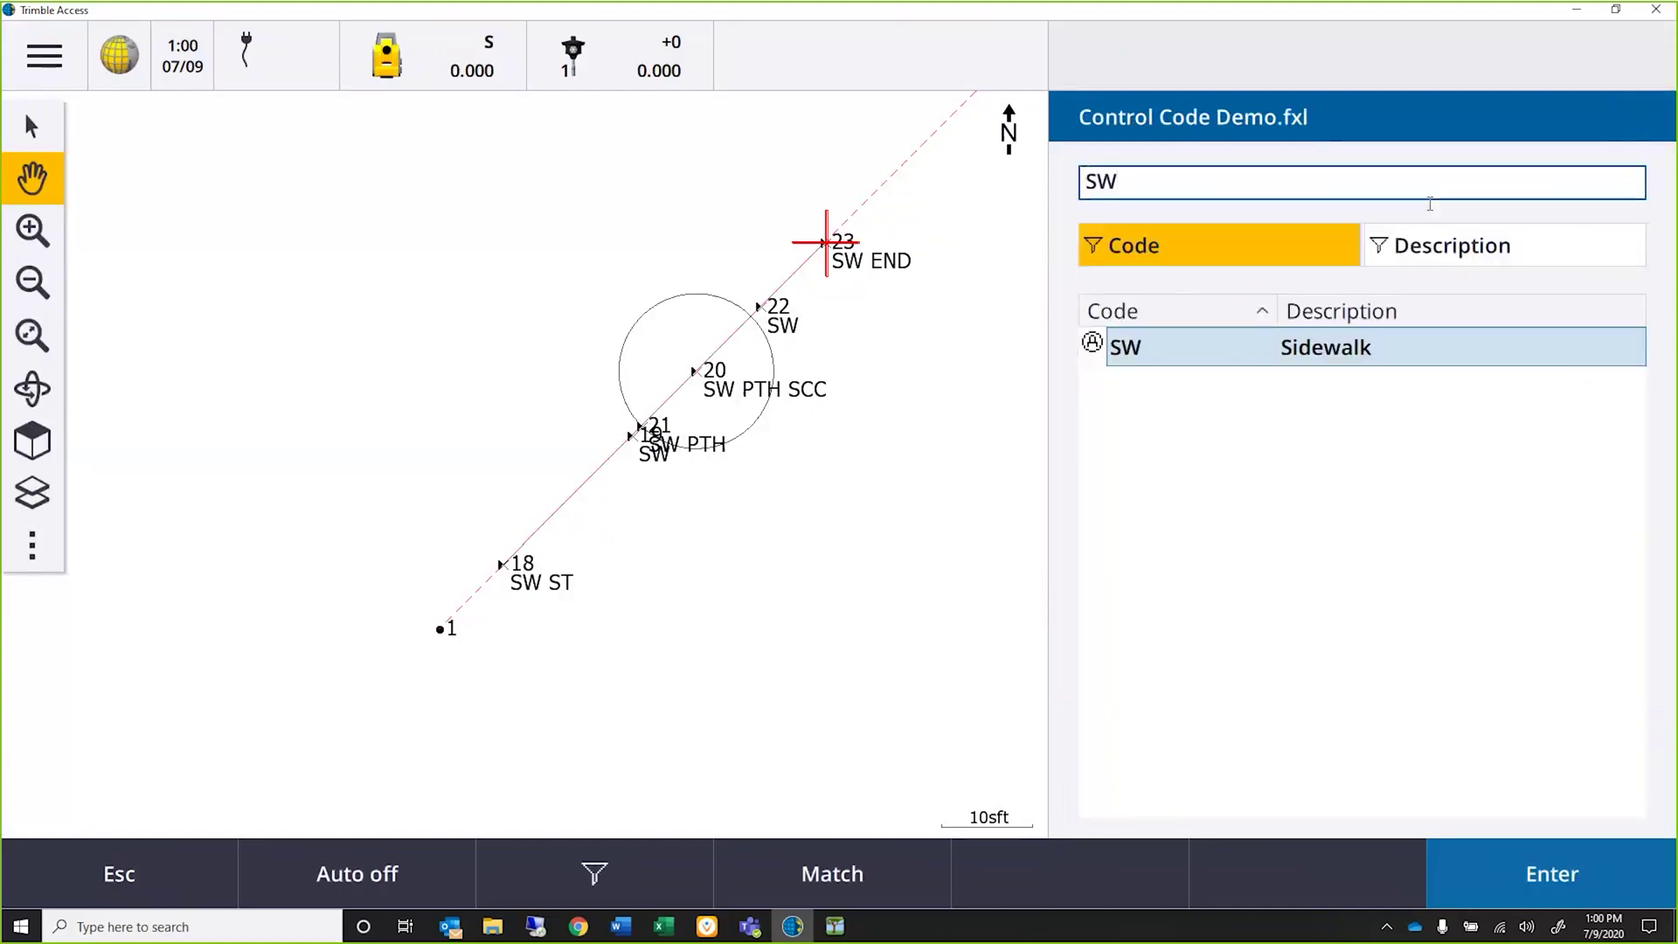
text(ST)
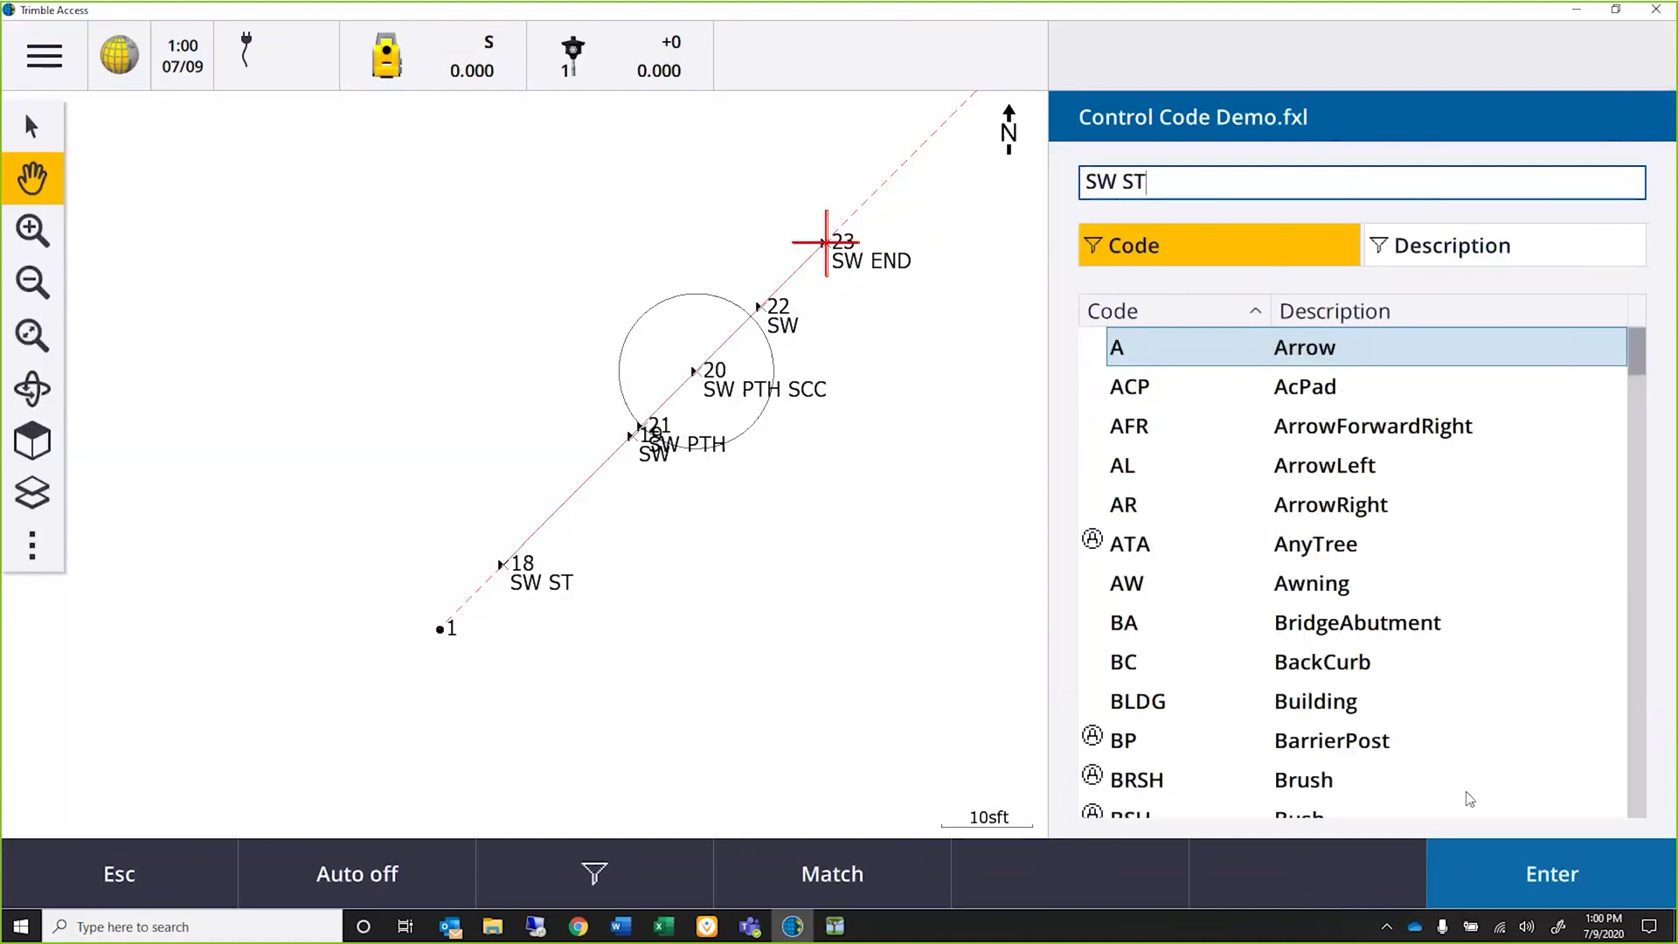
click(1539, 900)
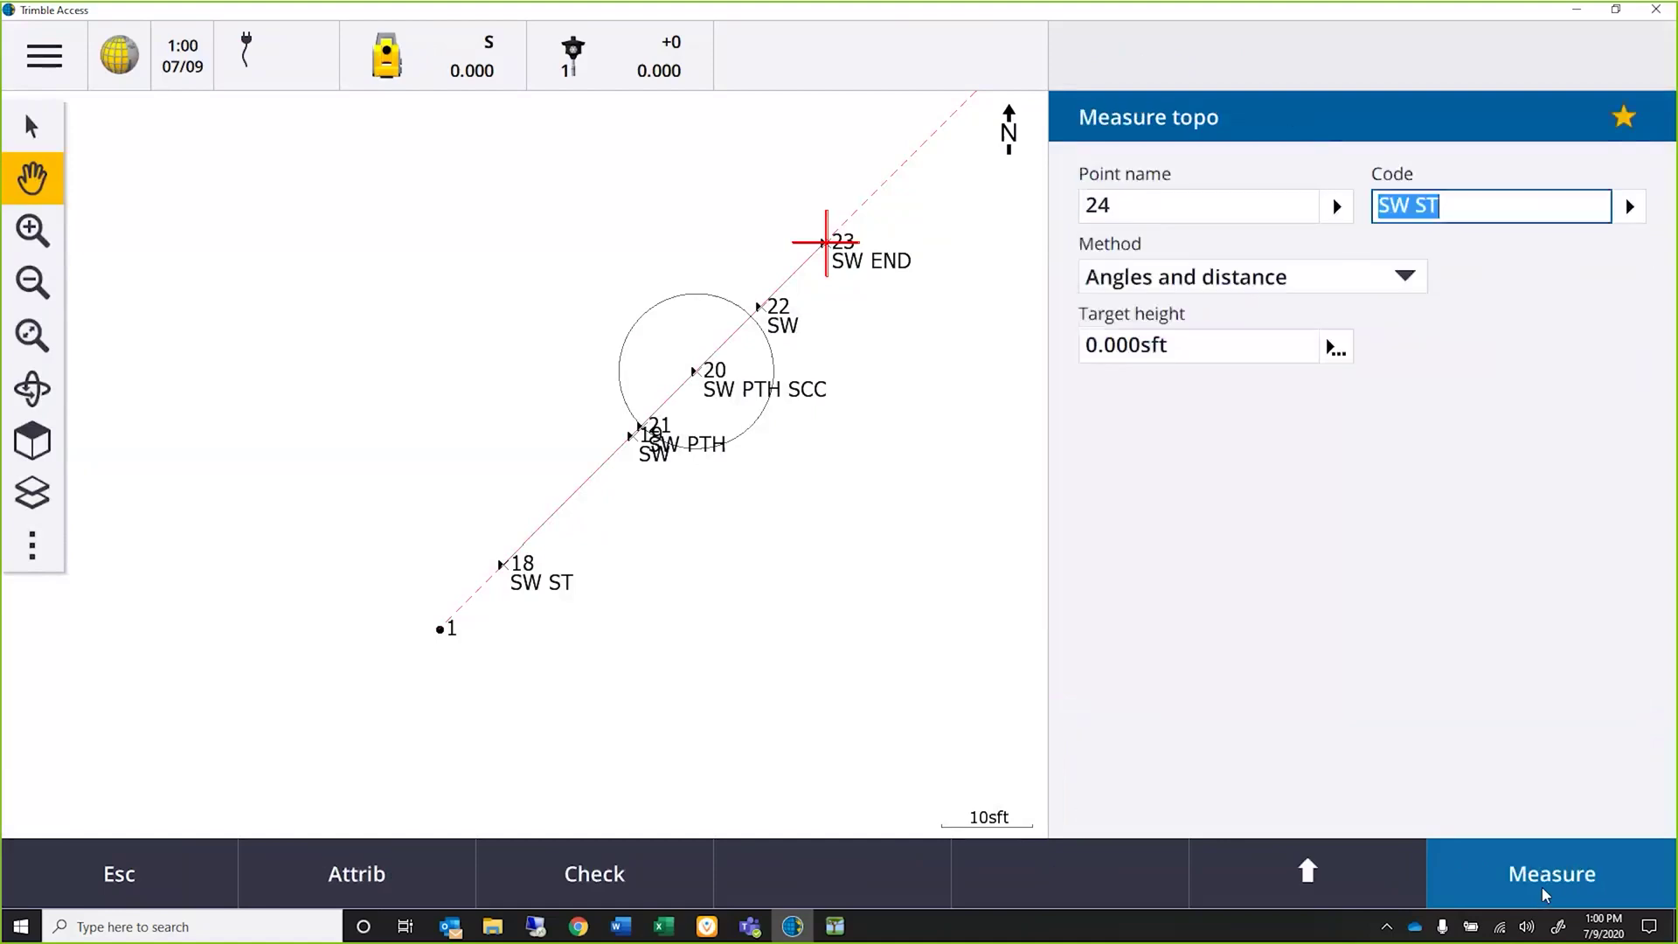
Step: Measure point 24 at a horizontal angle of 0° and slope distance of 10 sft, and store it with Concrete as SurfaceType
click(1545, 894)
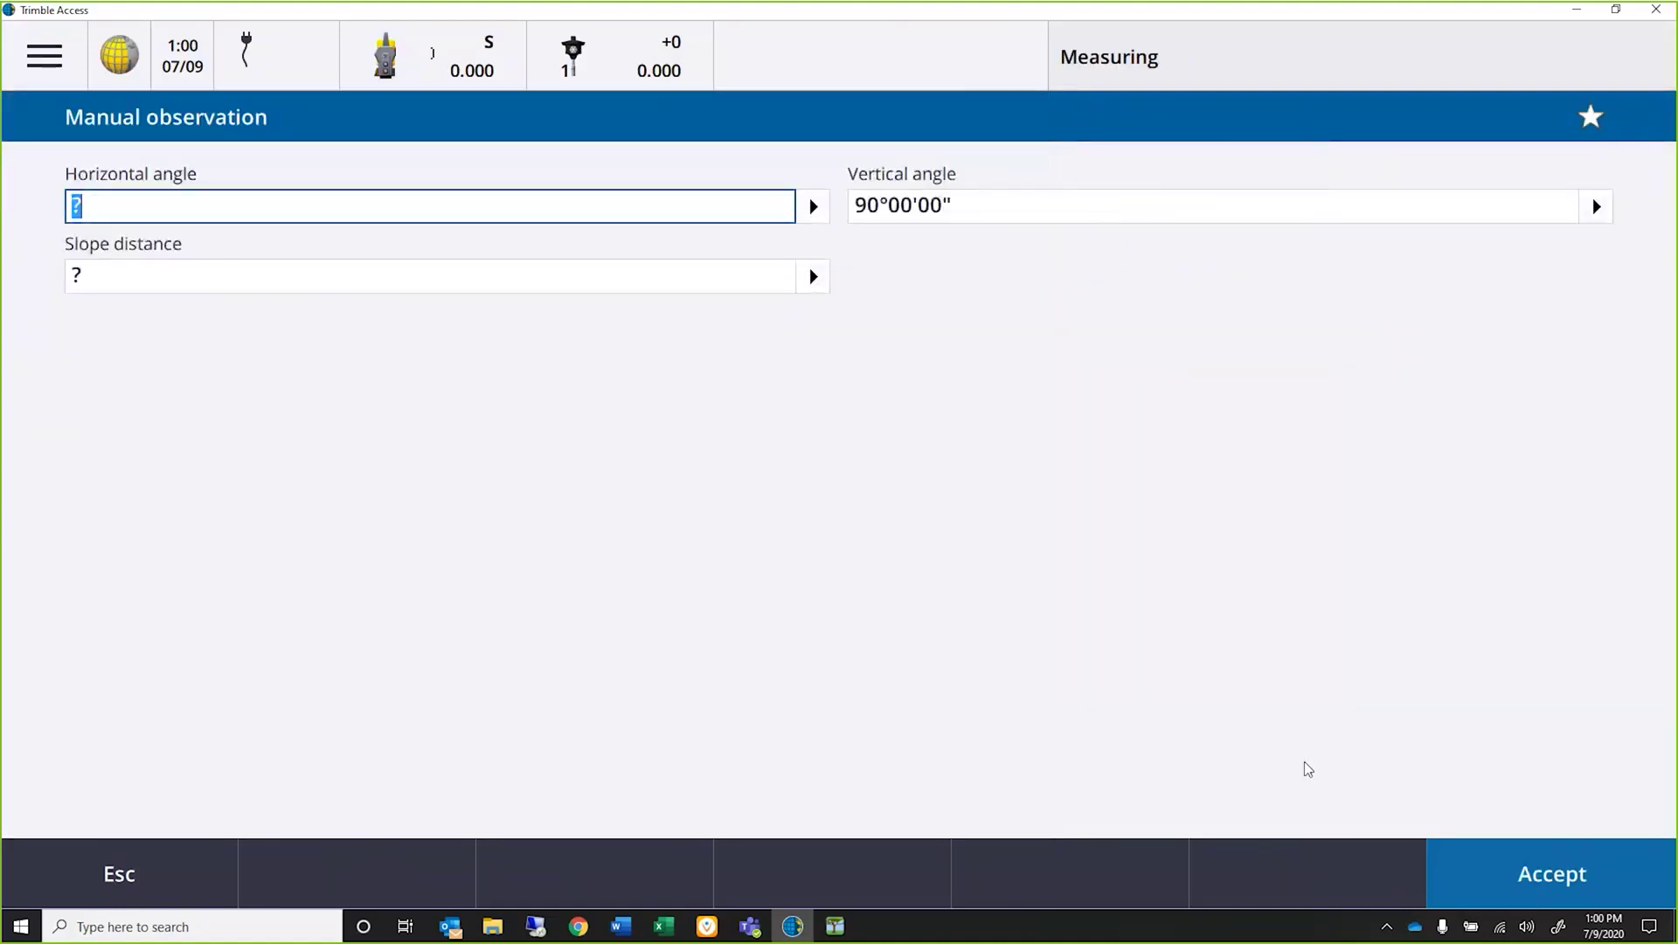
text(0)
click(116, 282)
text(10)
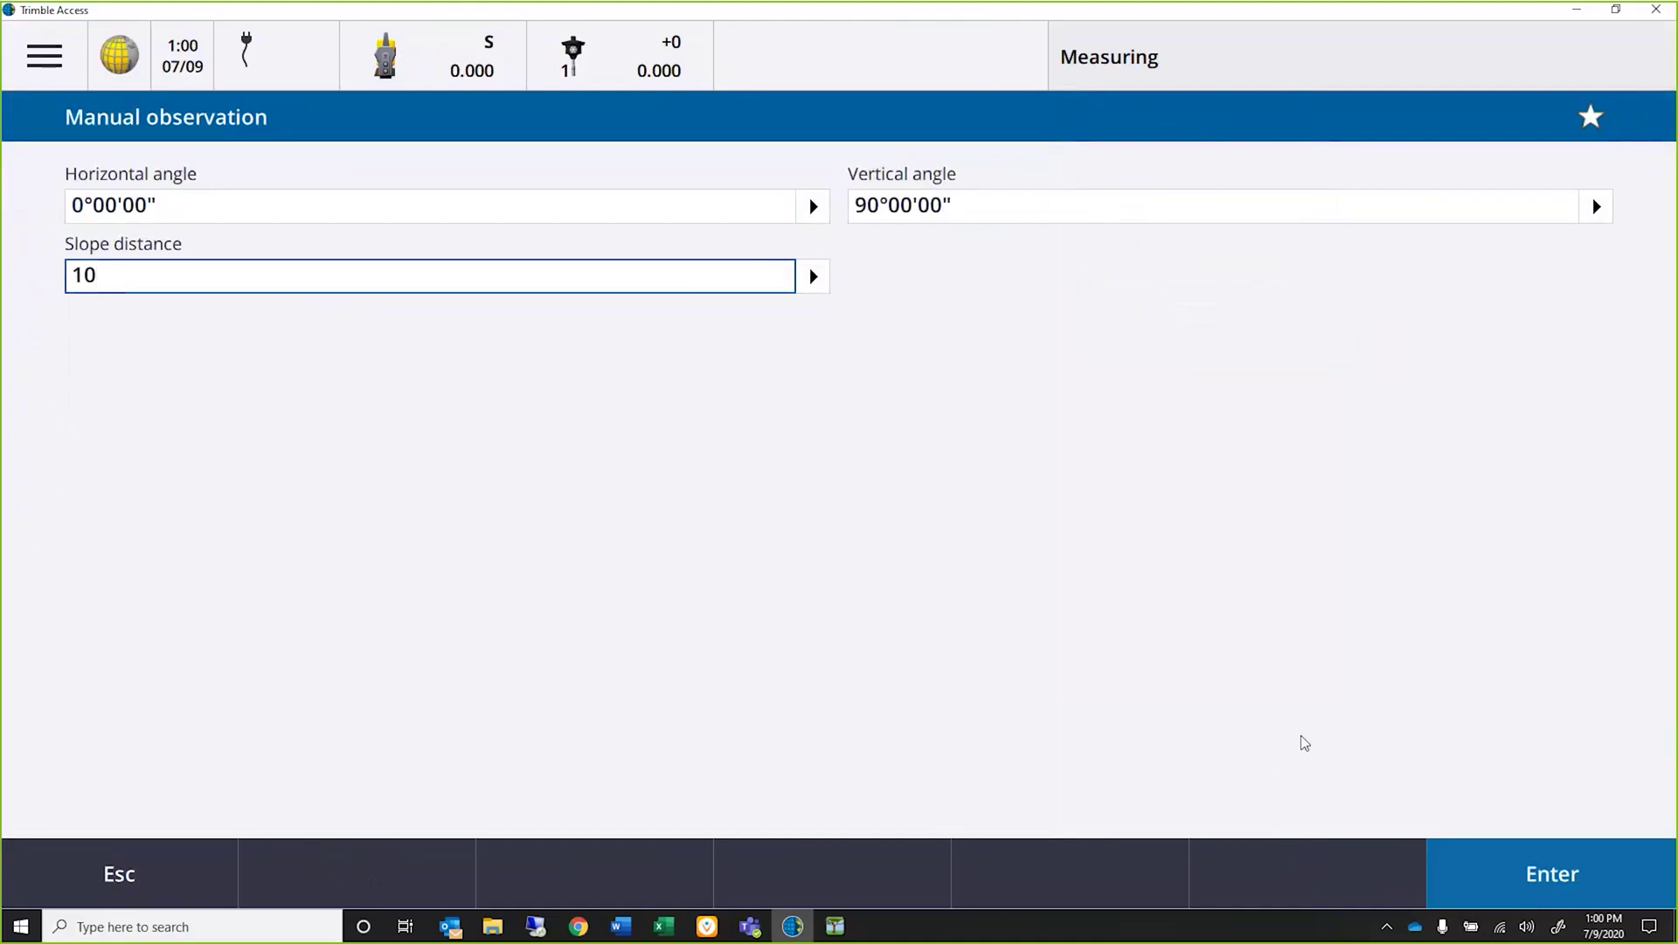
click(1553, 872)
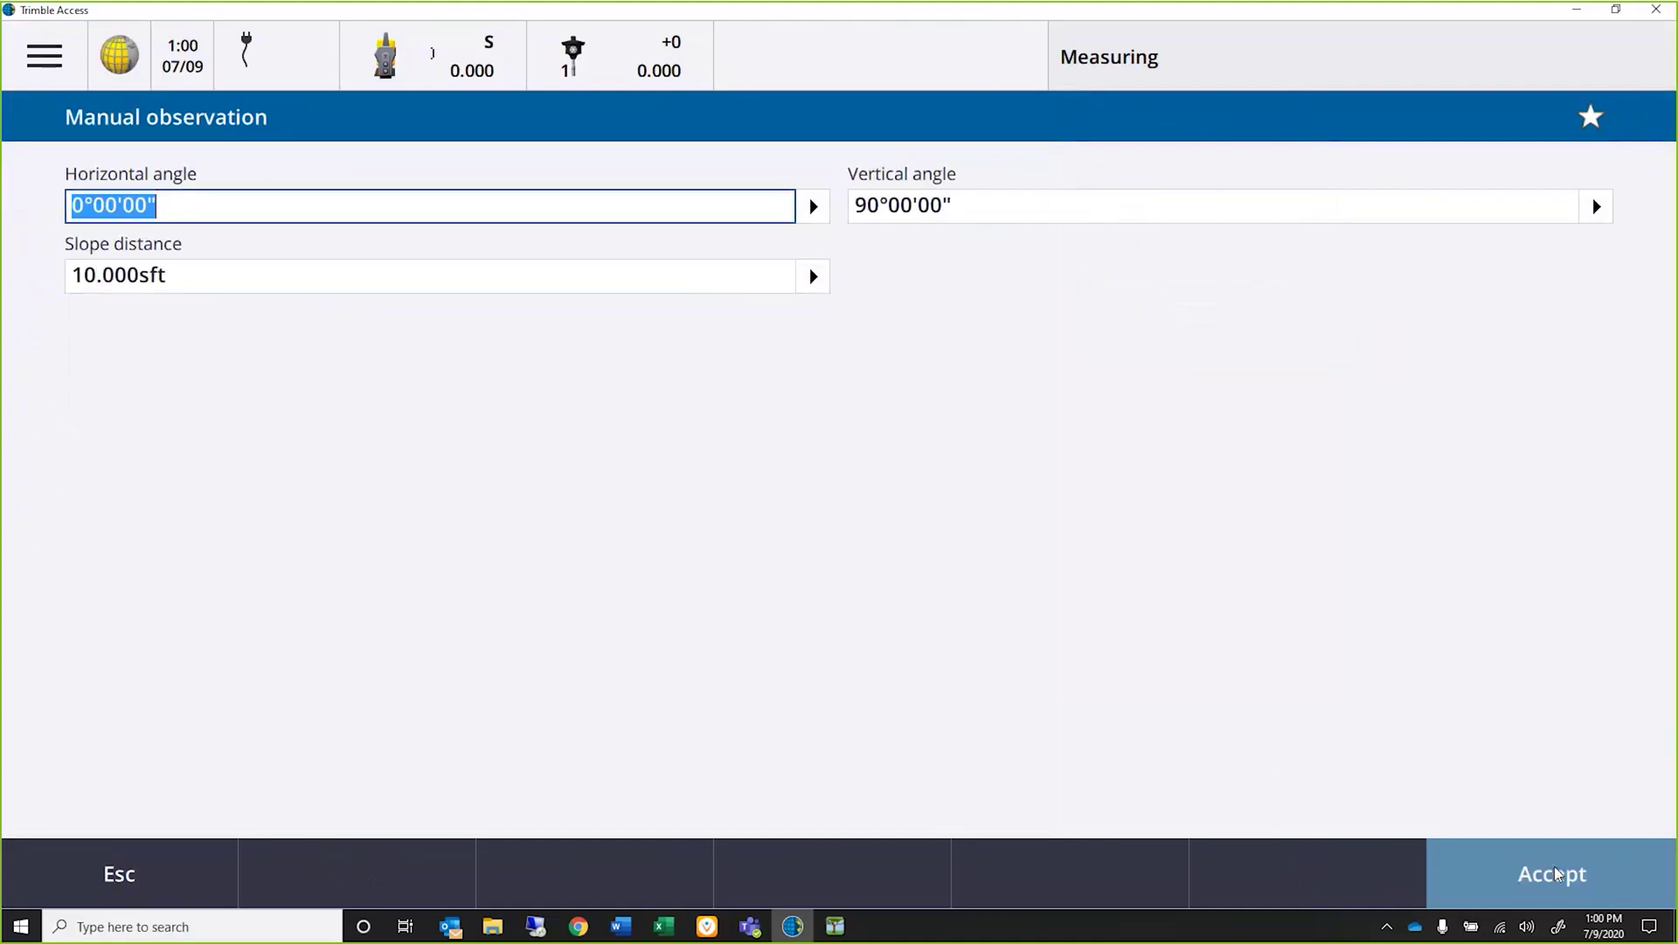
click(1553, 872)
click(1553, 872)
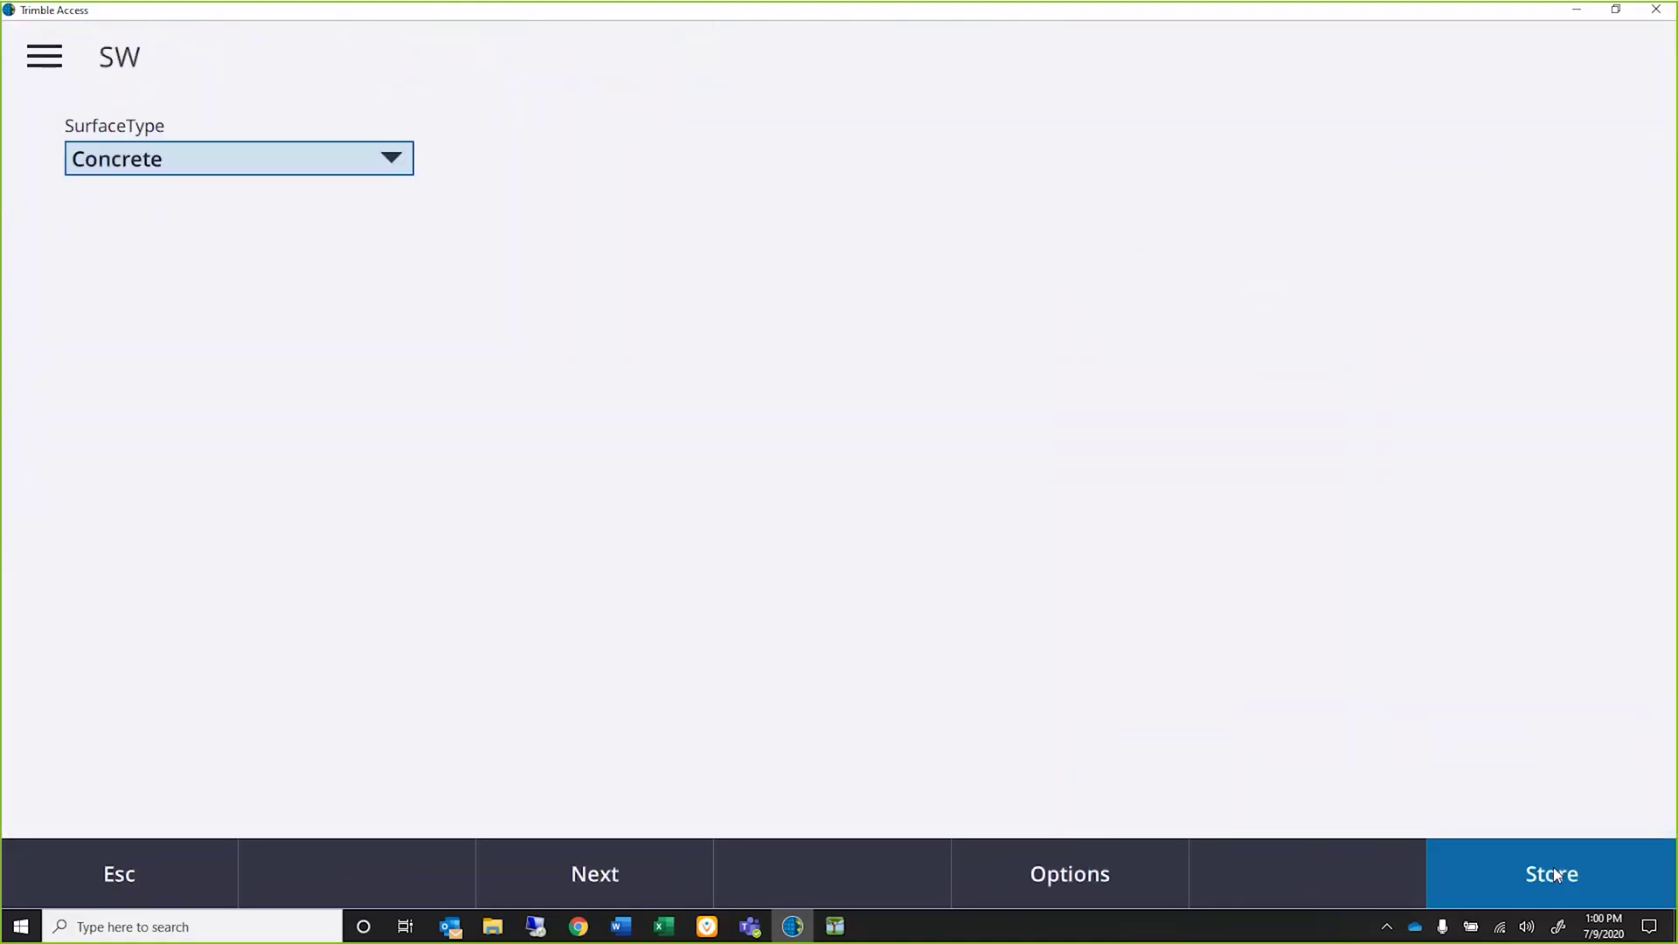
click(1553, 873)
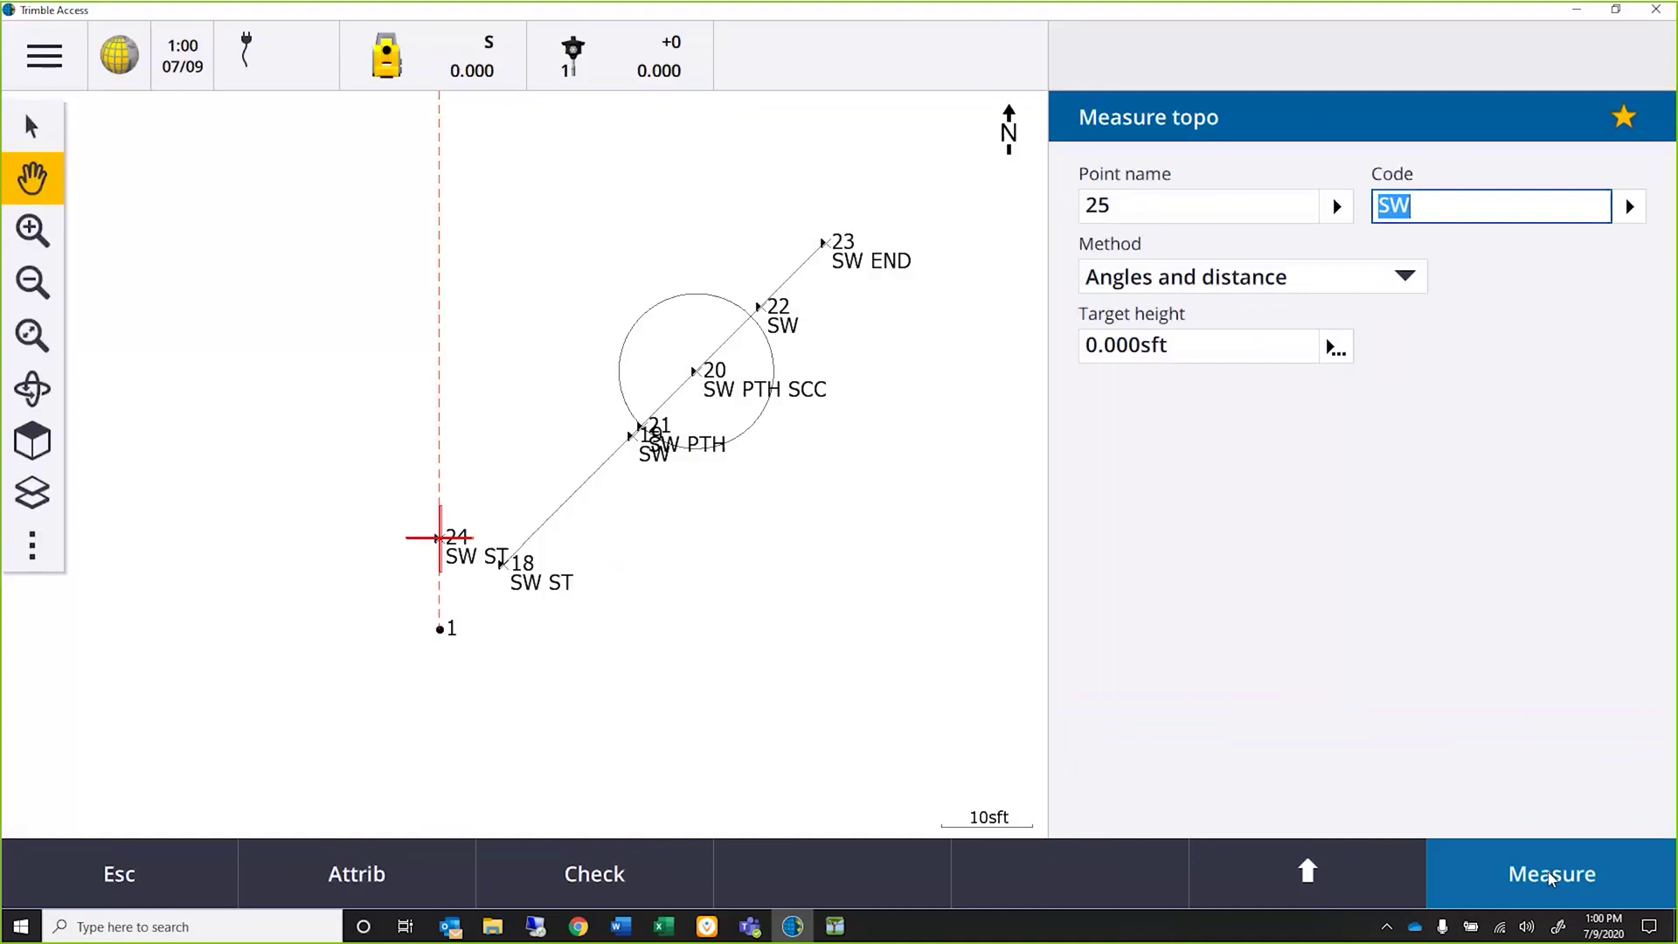
Step: Measure point 25 with code SW at a horizontal angle of 0° and slope distance of 30 sft, and store it
click(1549, 874)
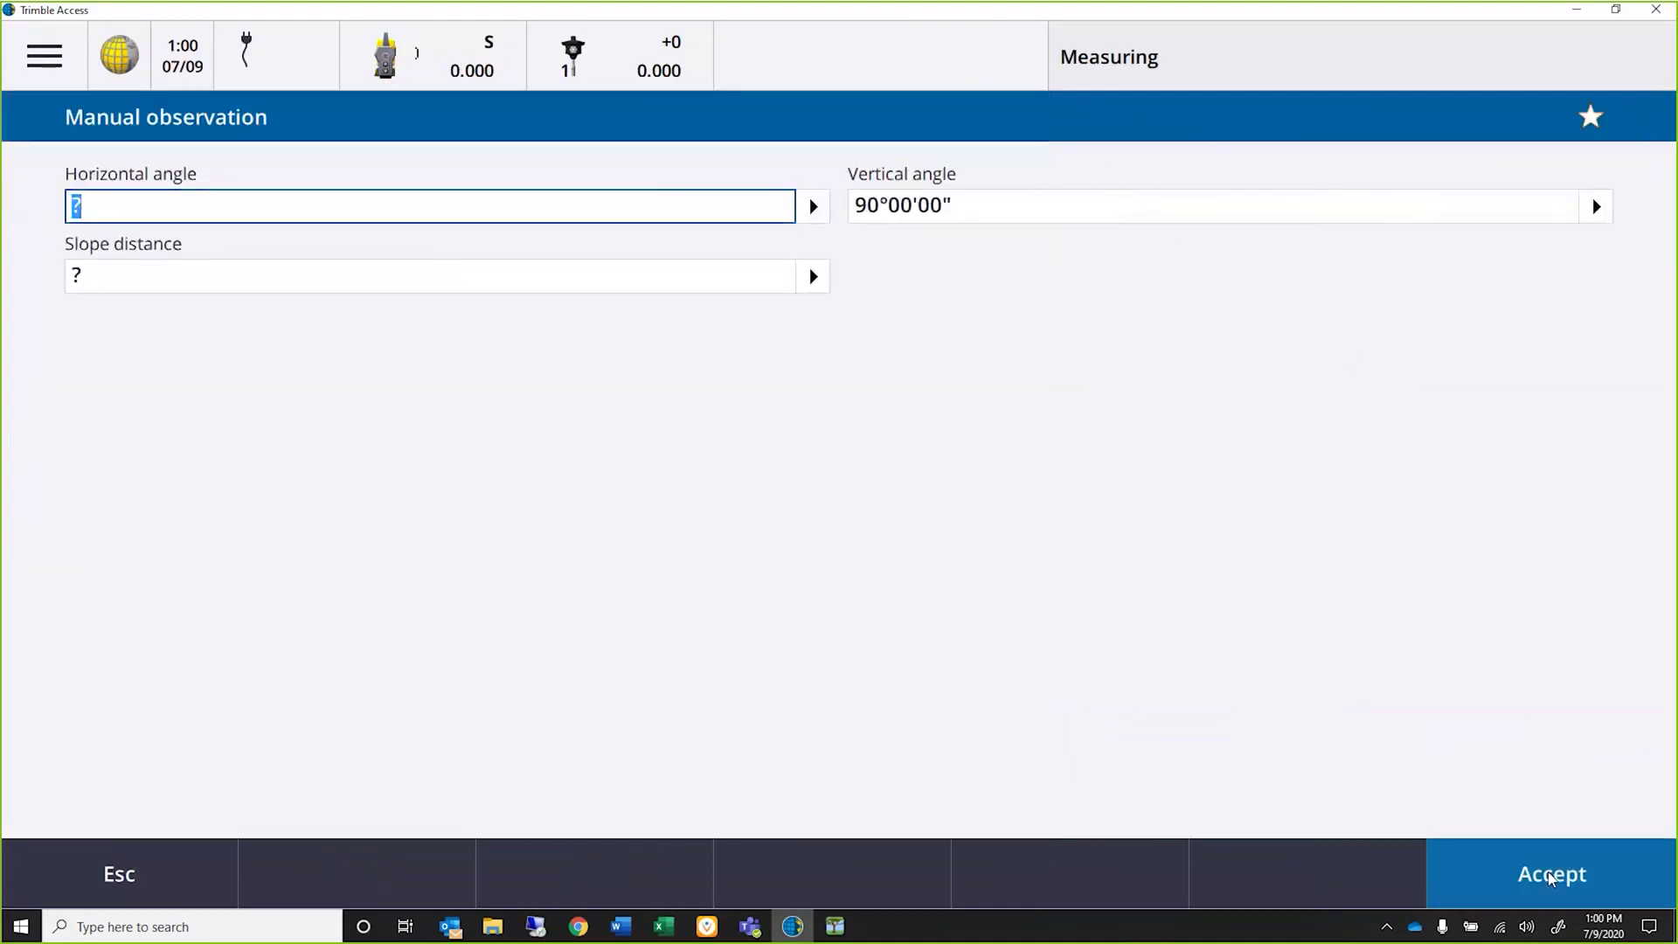
text(0)
click(121, 279)
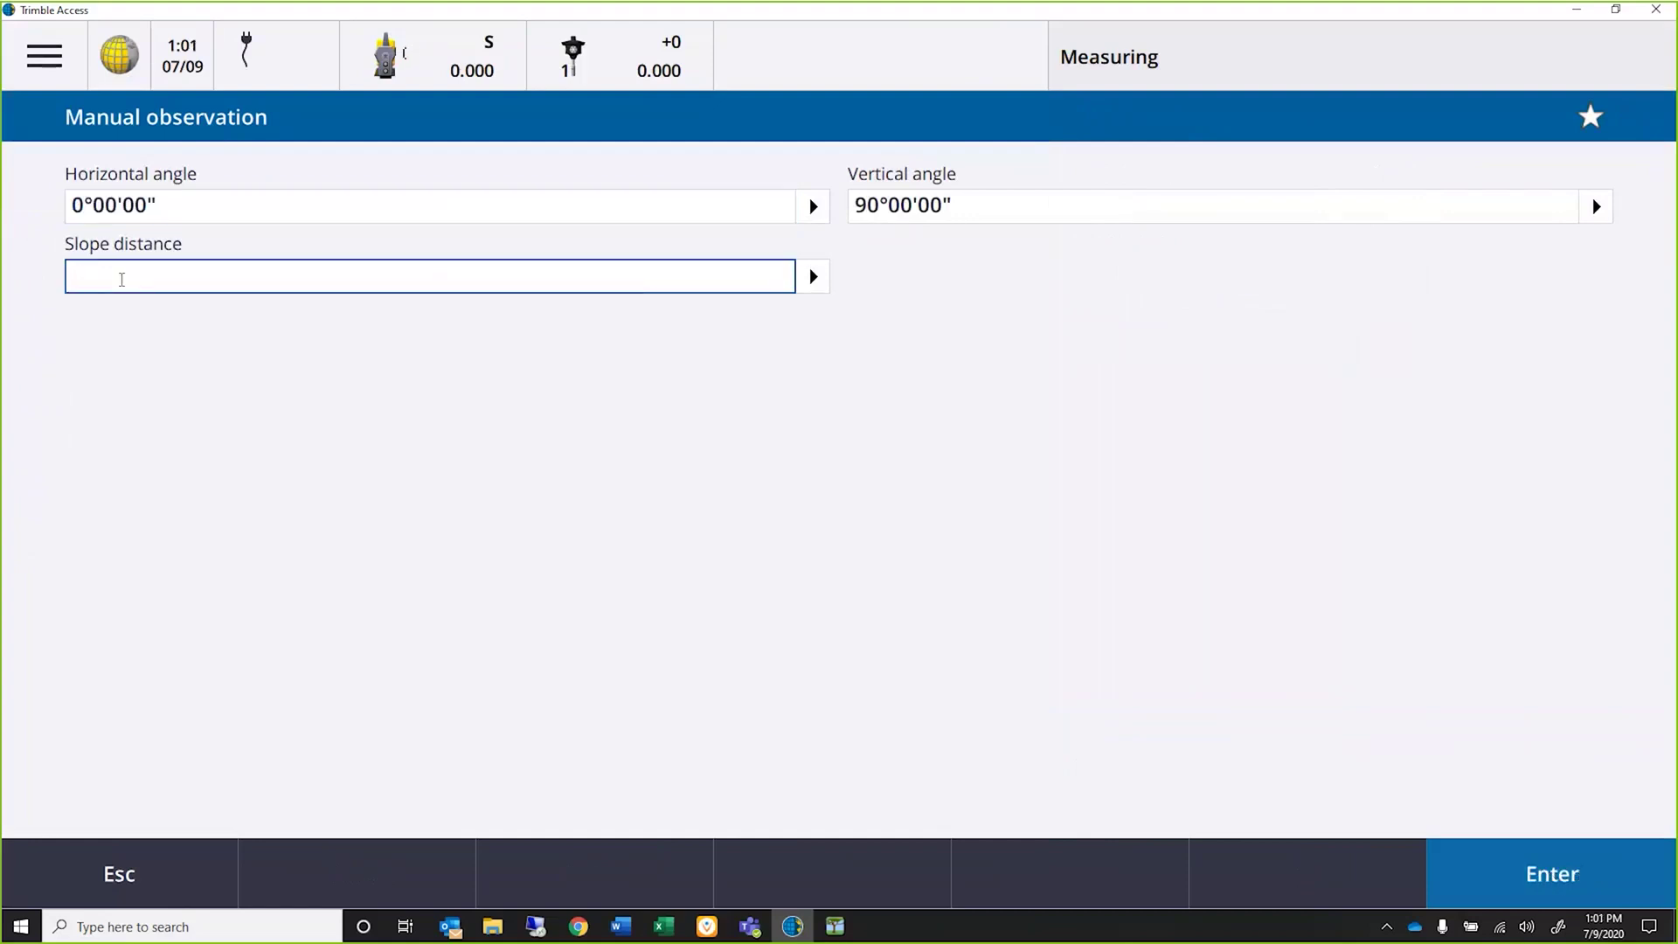
text(30)
click(1570, 875)
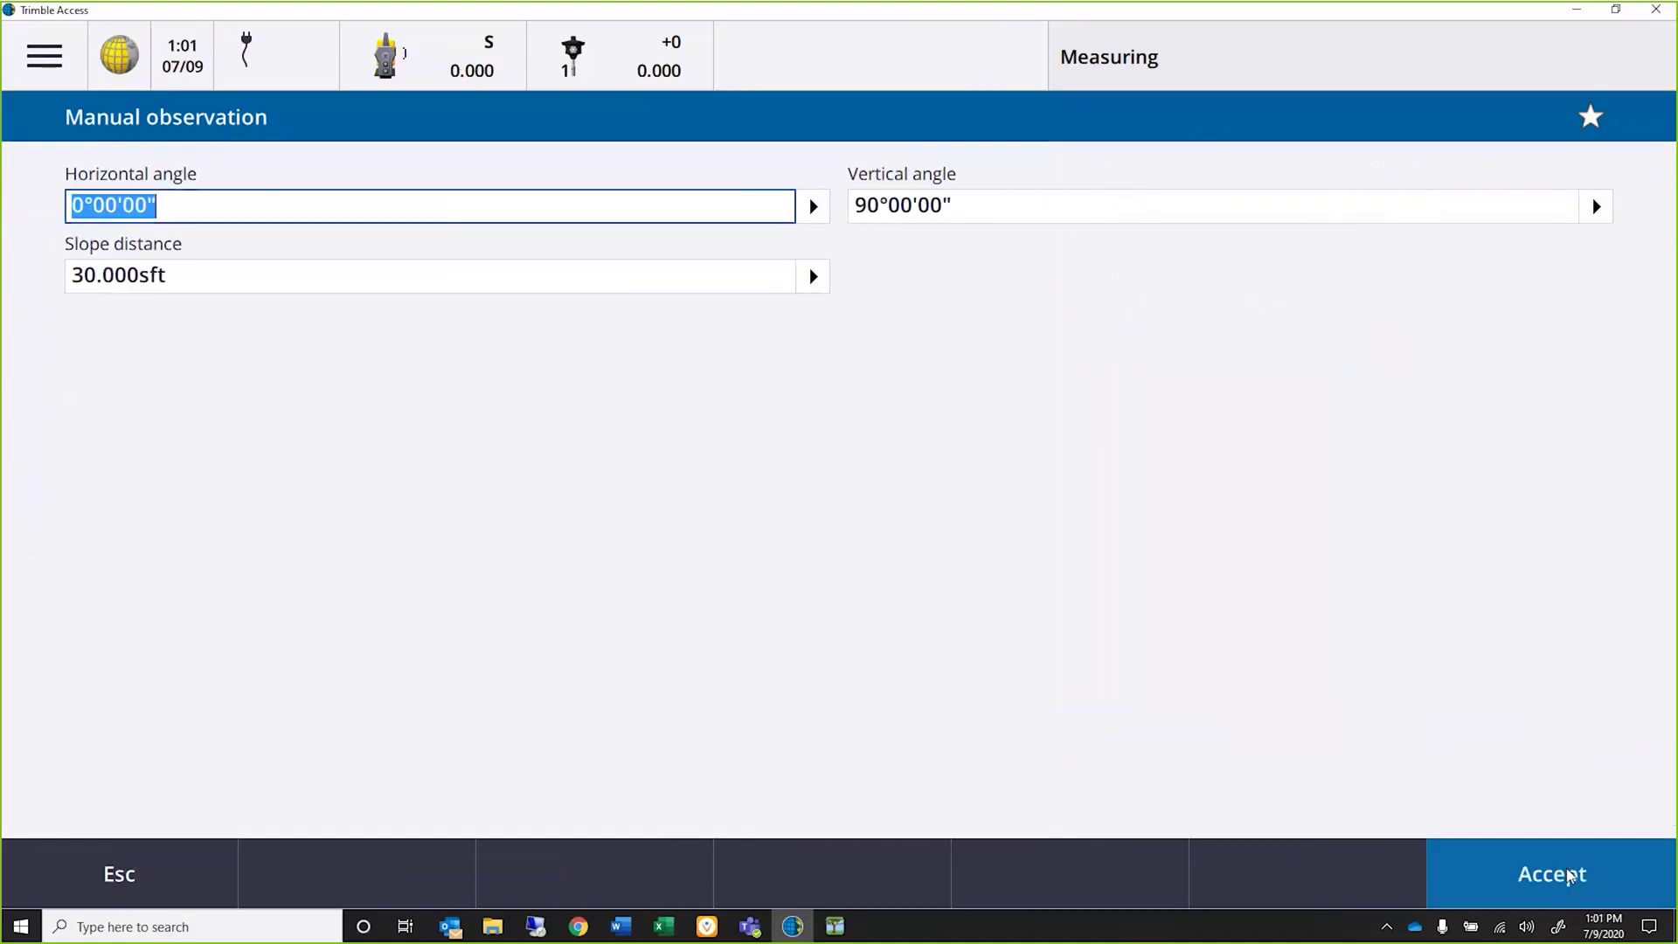
click(1570, 875)
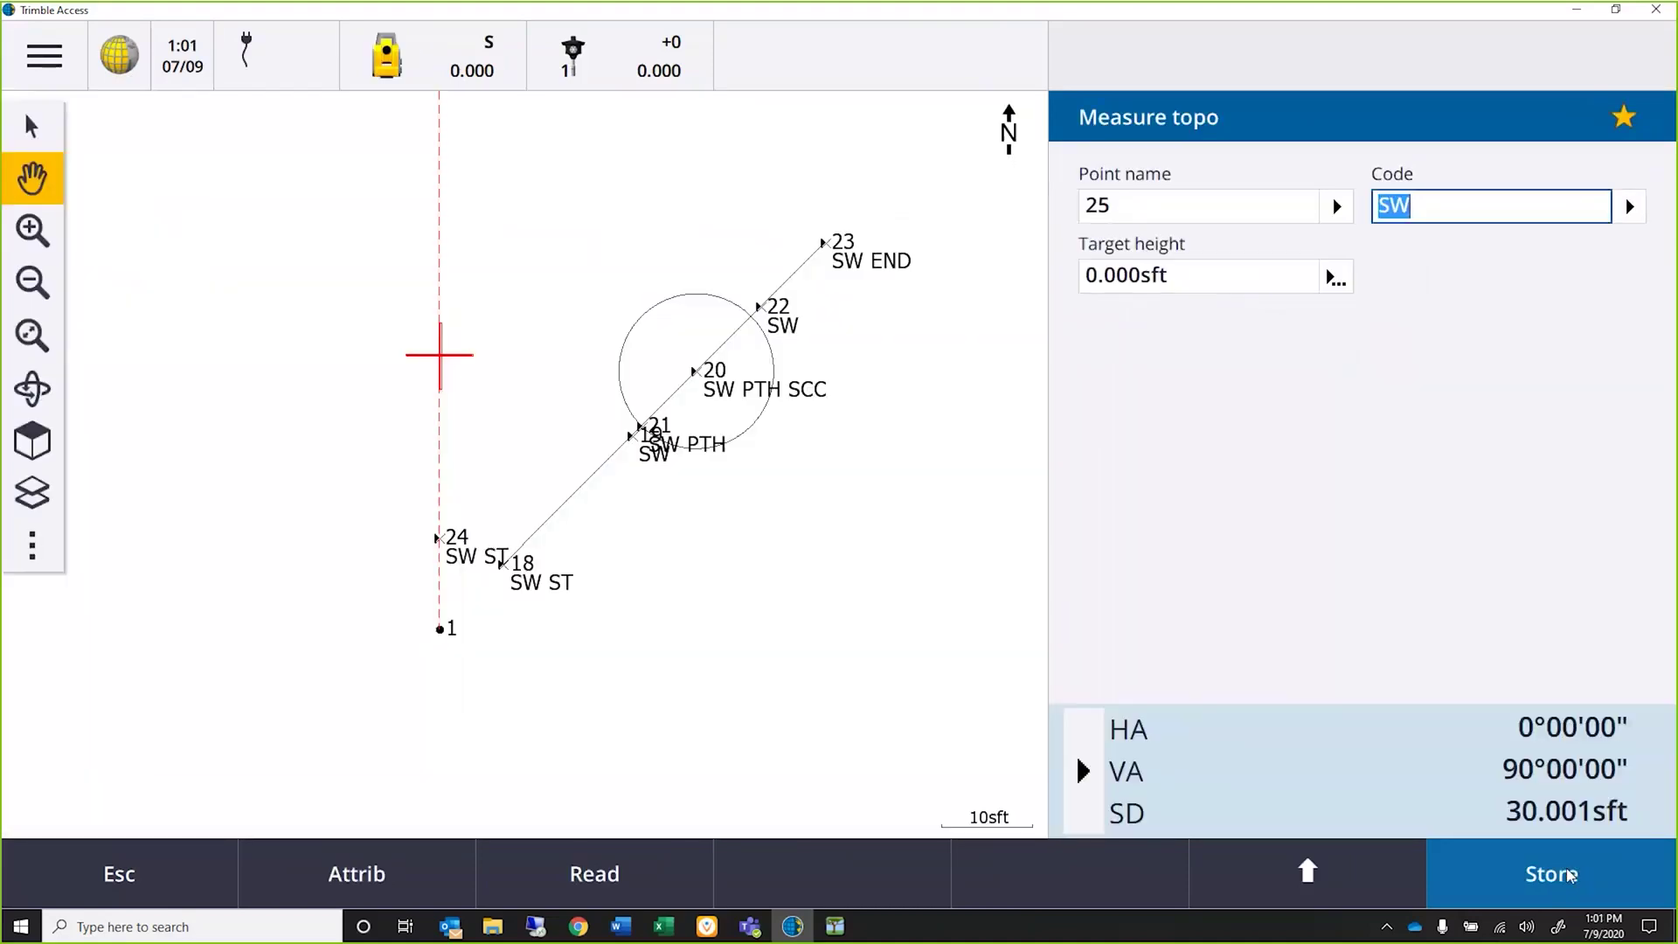
click(1570, 875)
click(1570, 875)
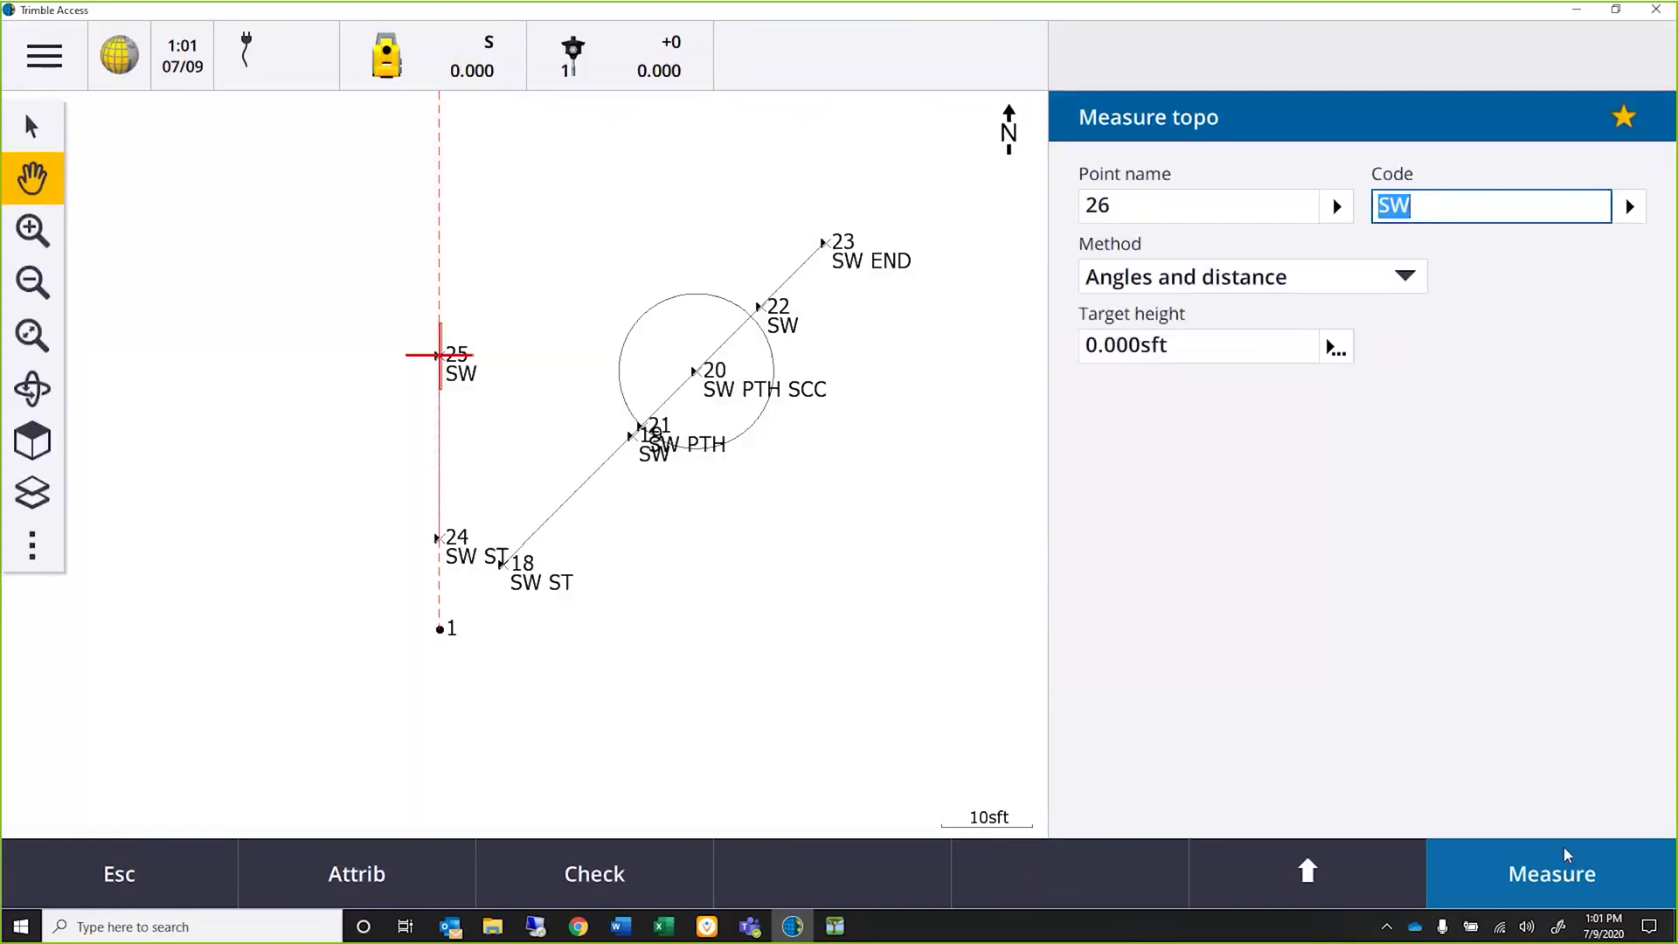
Step: Extend the code for point 26 to SW END, adding the end-line control code
click(1486, 213)
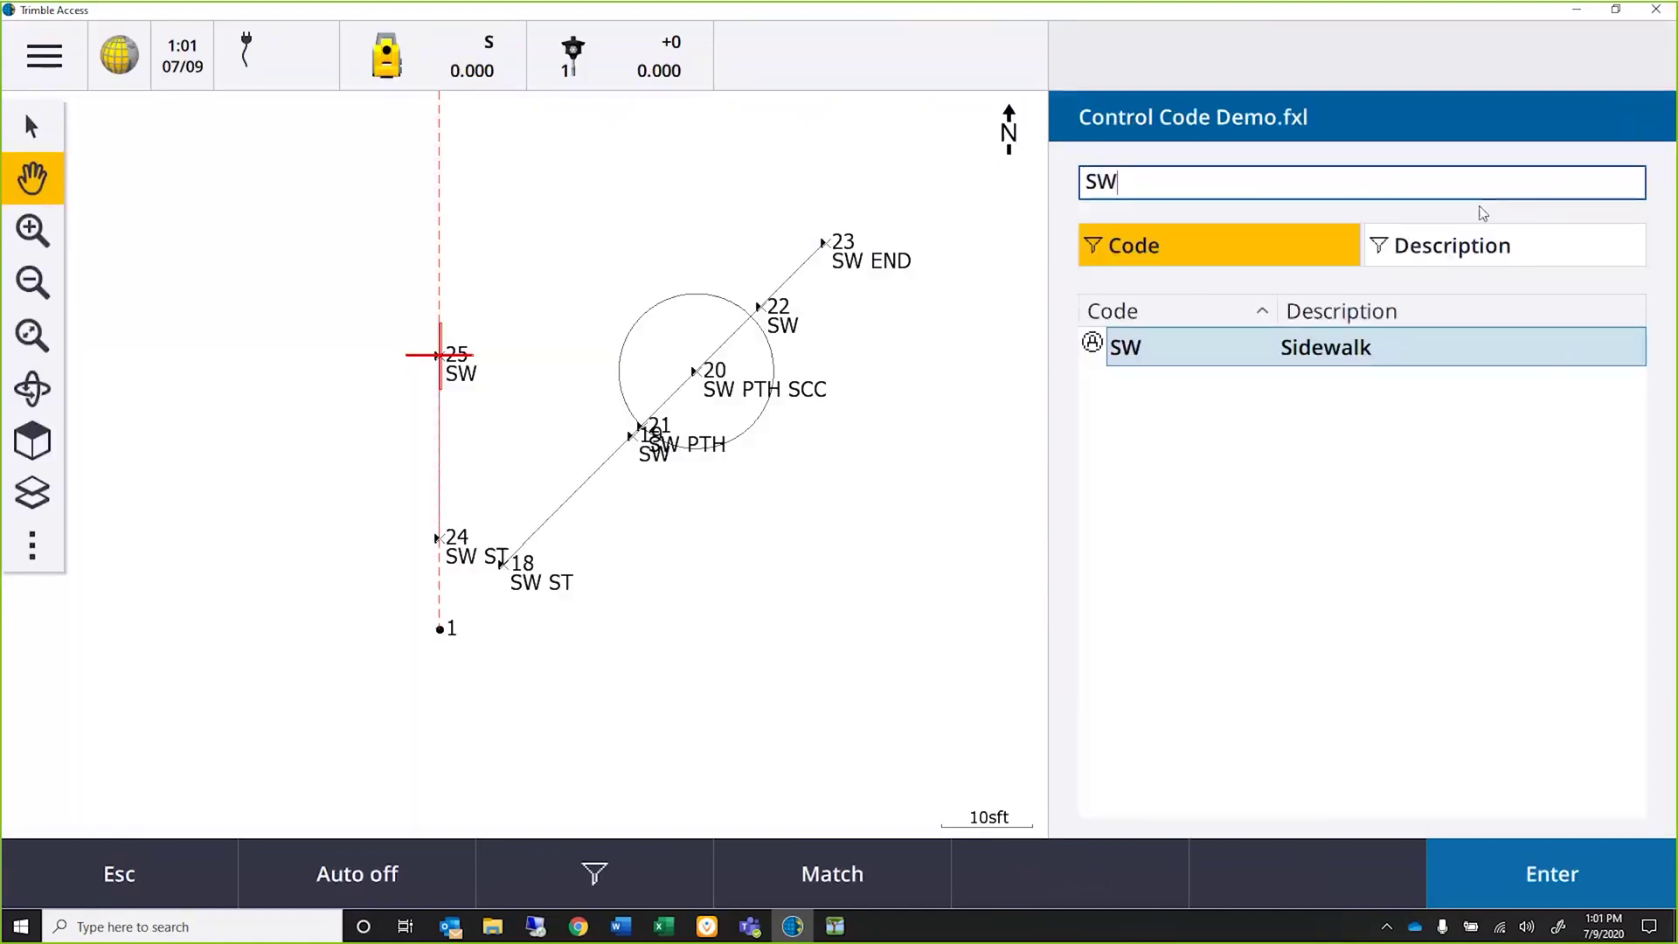
text(END)
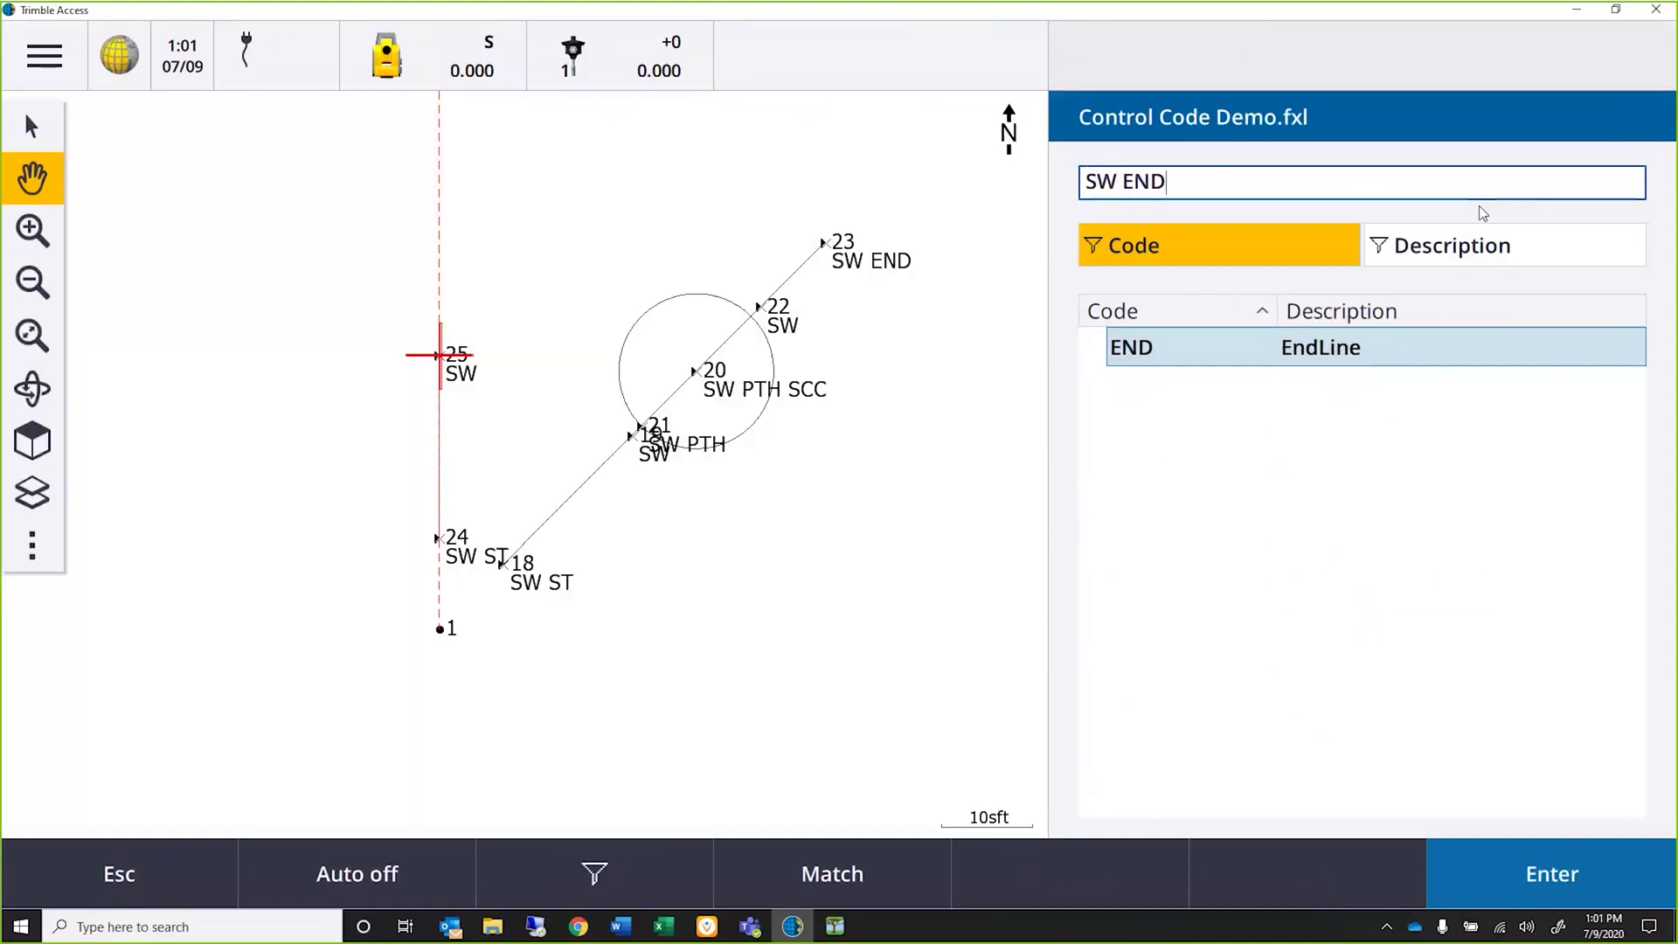
click(1298, 357)
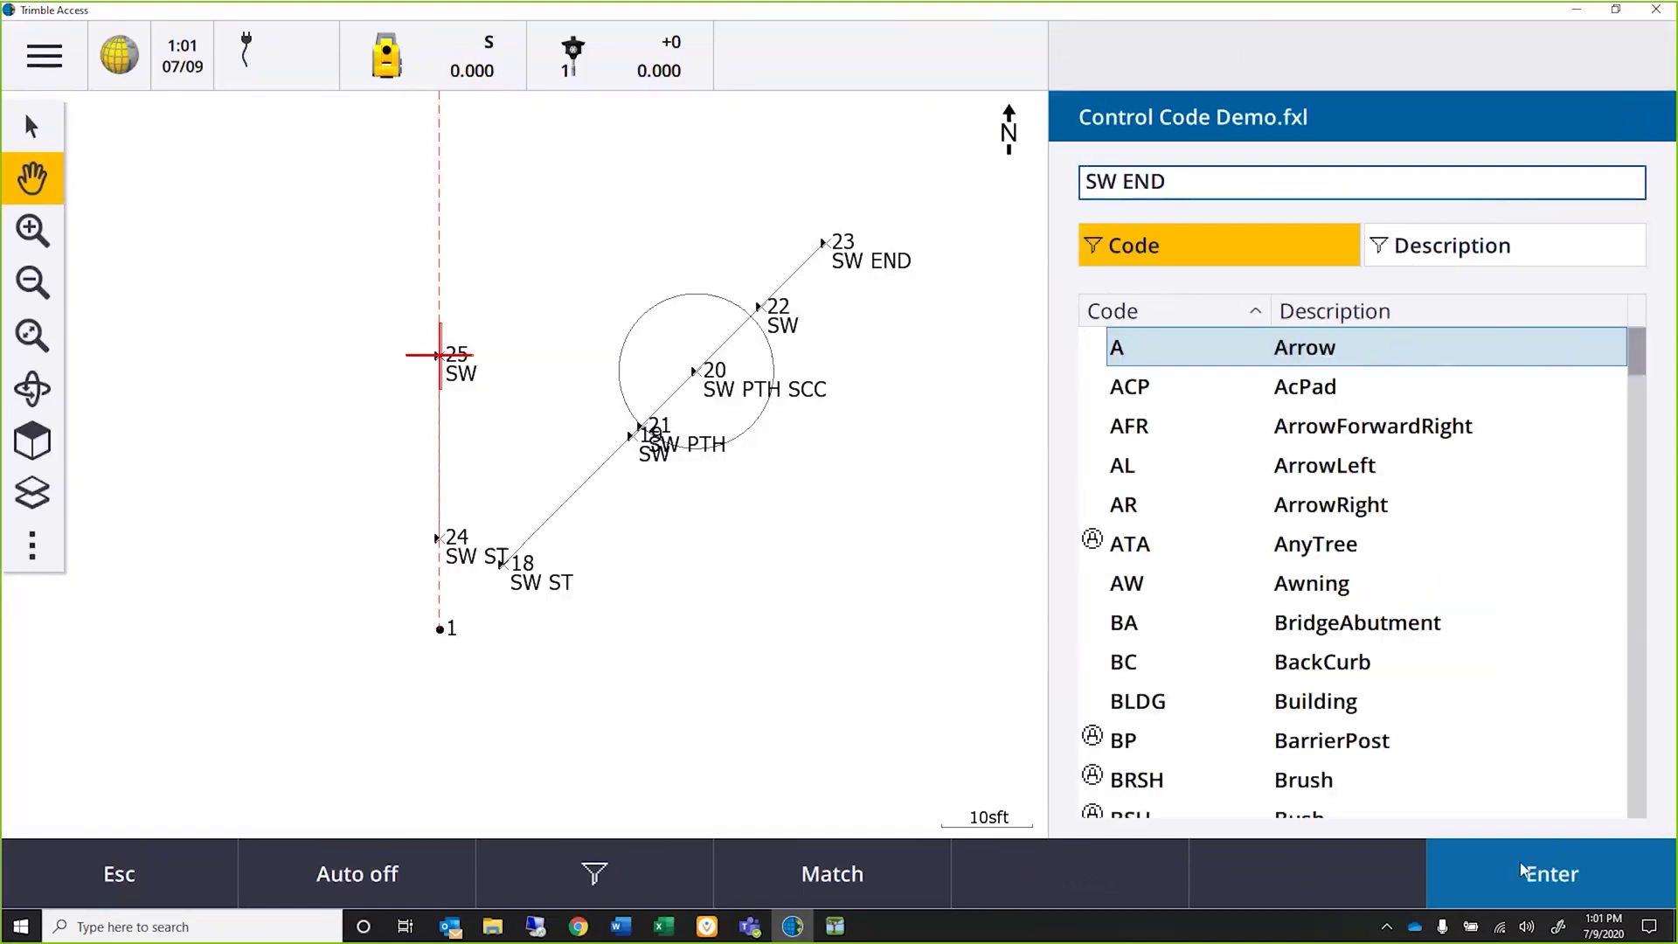
click(1521, 871)
Step: Measure point 26 at a horizontal angle of 0° and slope distance of 45 sft, and store it with Concrete as SurfaceType
click(1522, 876)
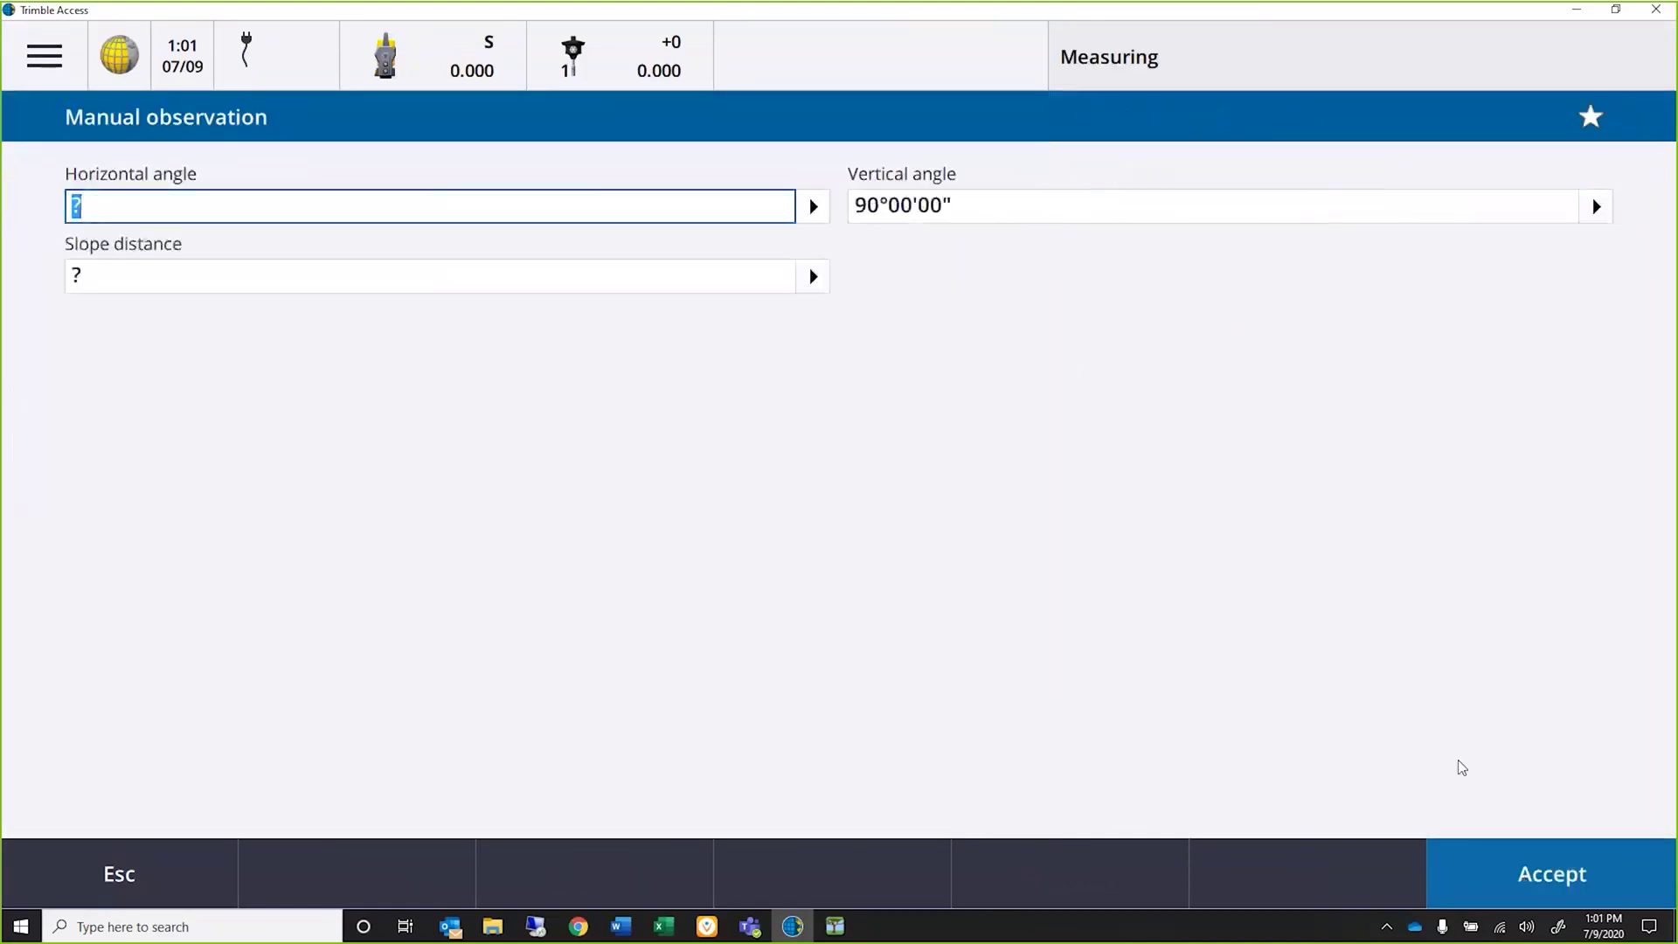
text(0)
click(139, 286)
text(45)
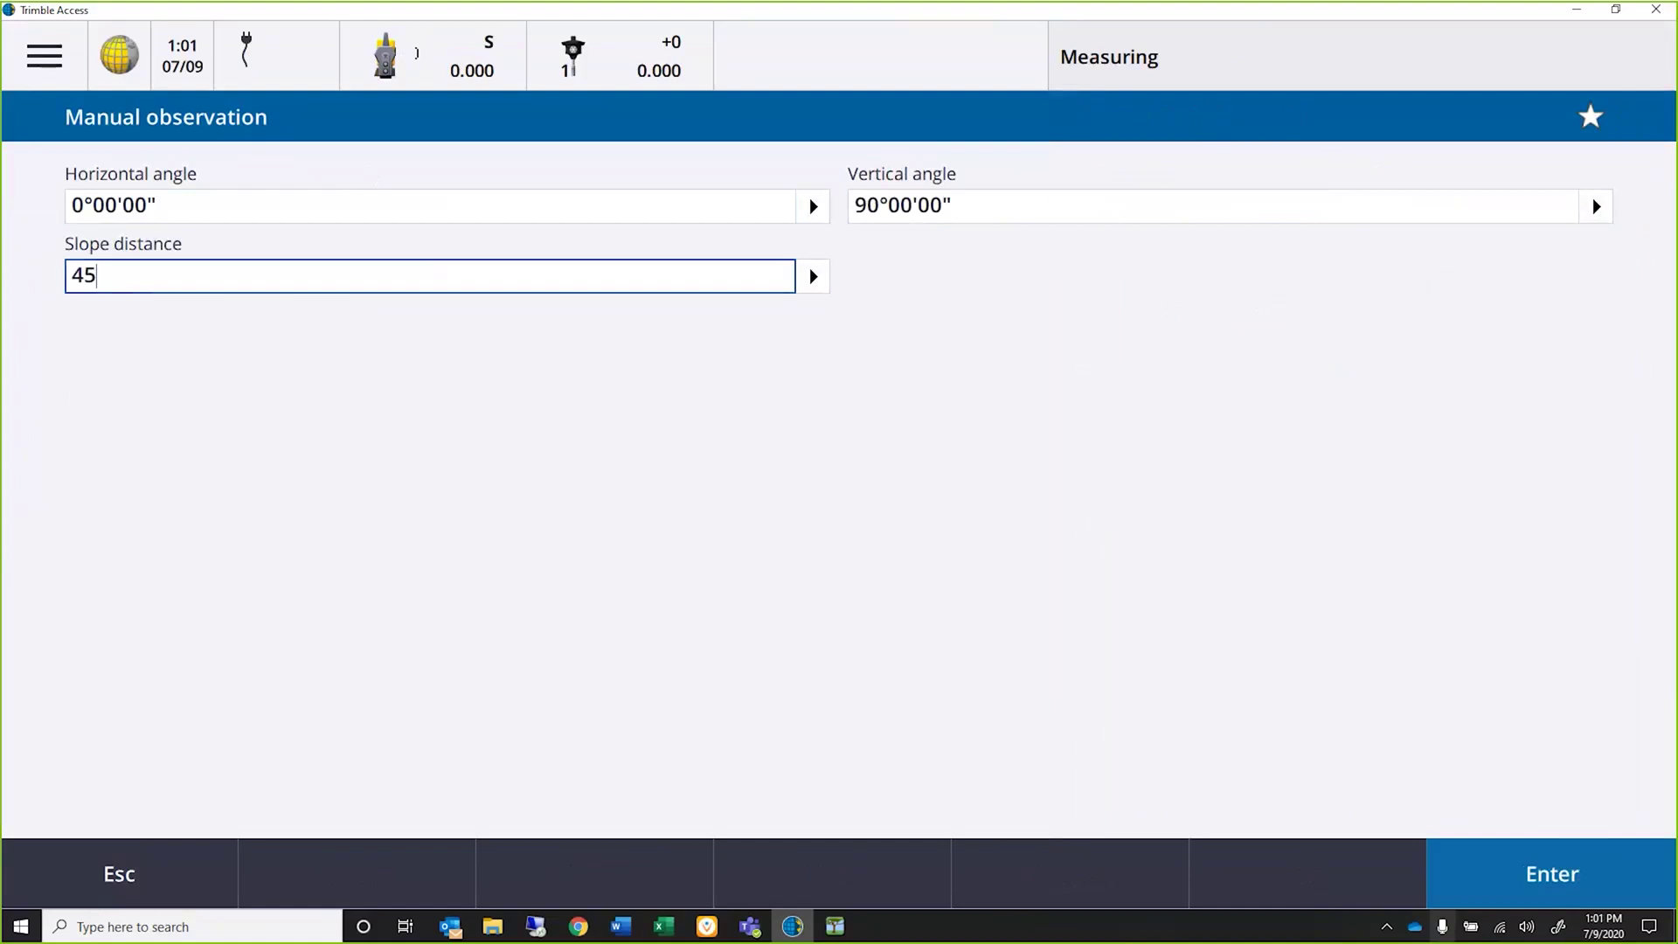
click(1525, 872)
click(1522, 871)
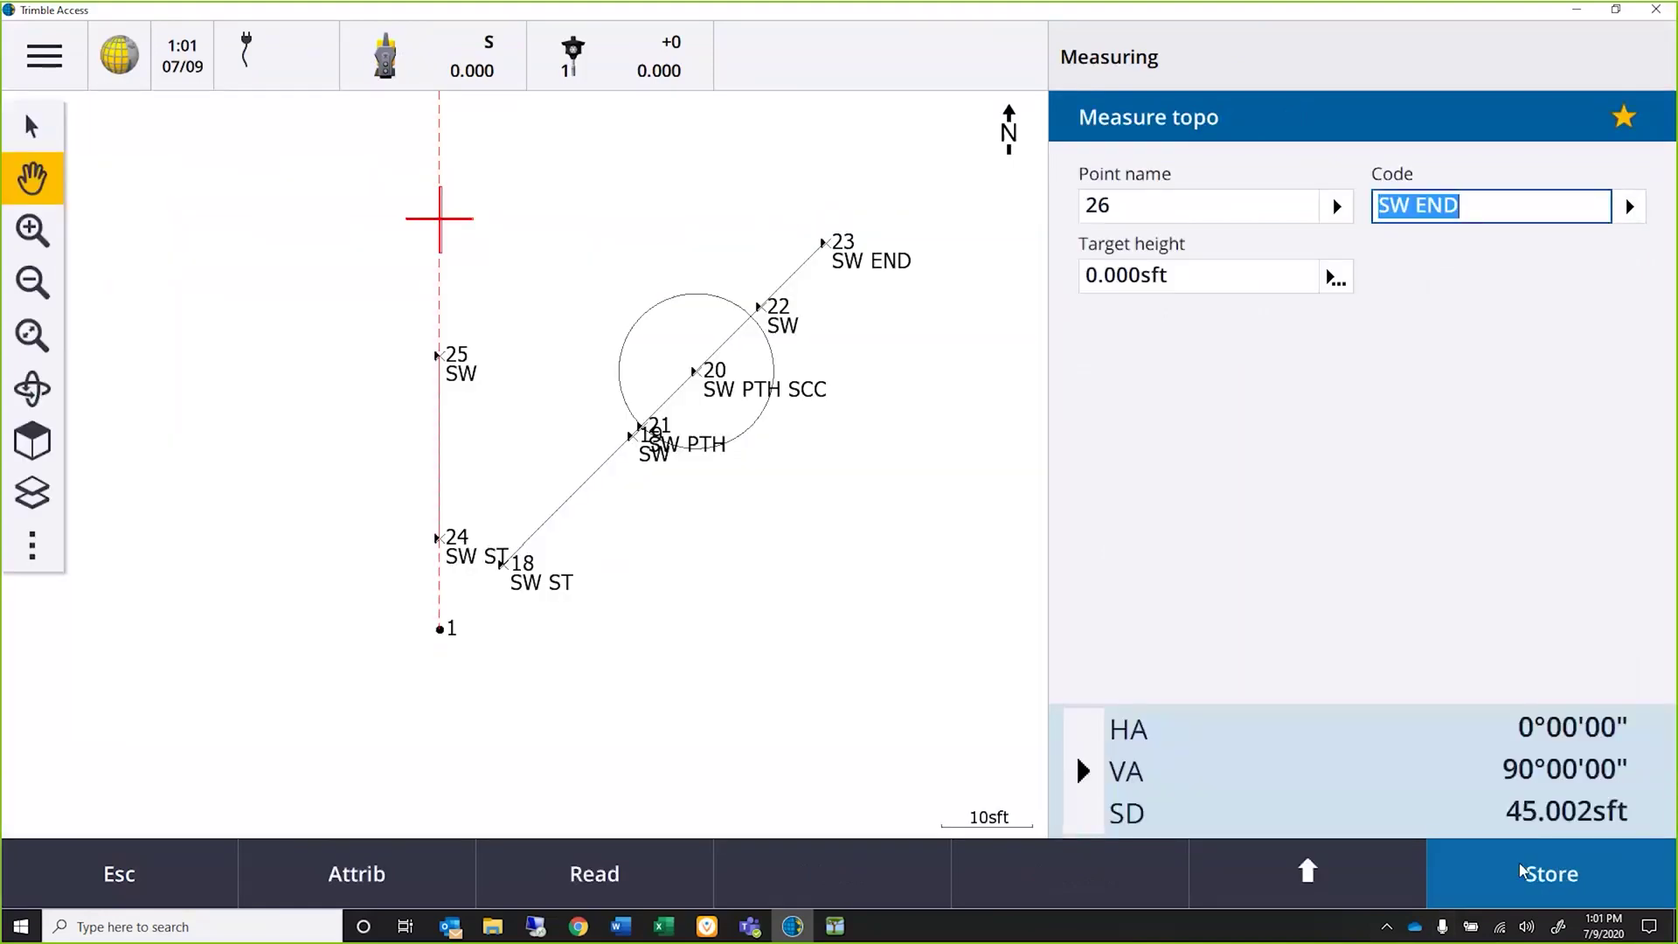
click(1522, 874)
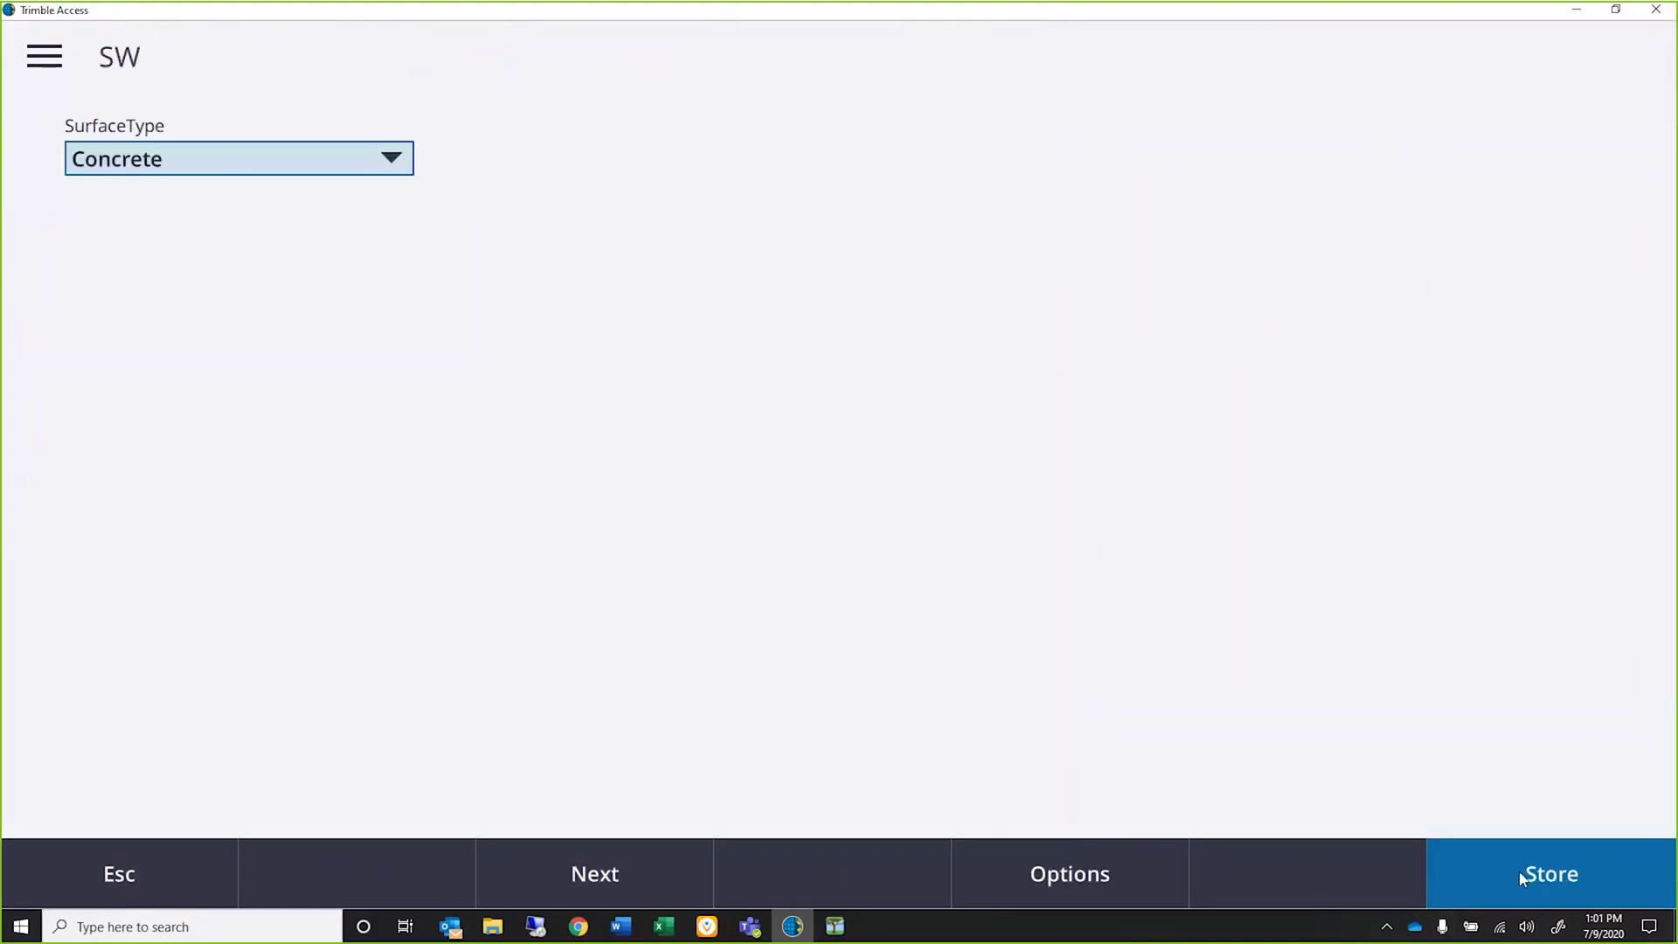
click(1522, 873)
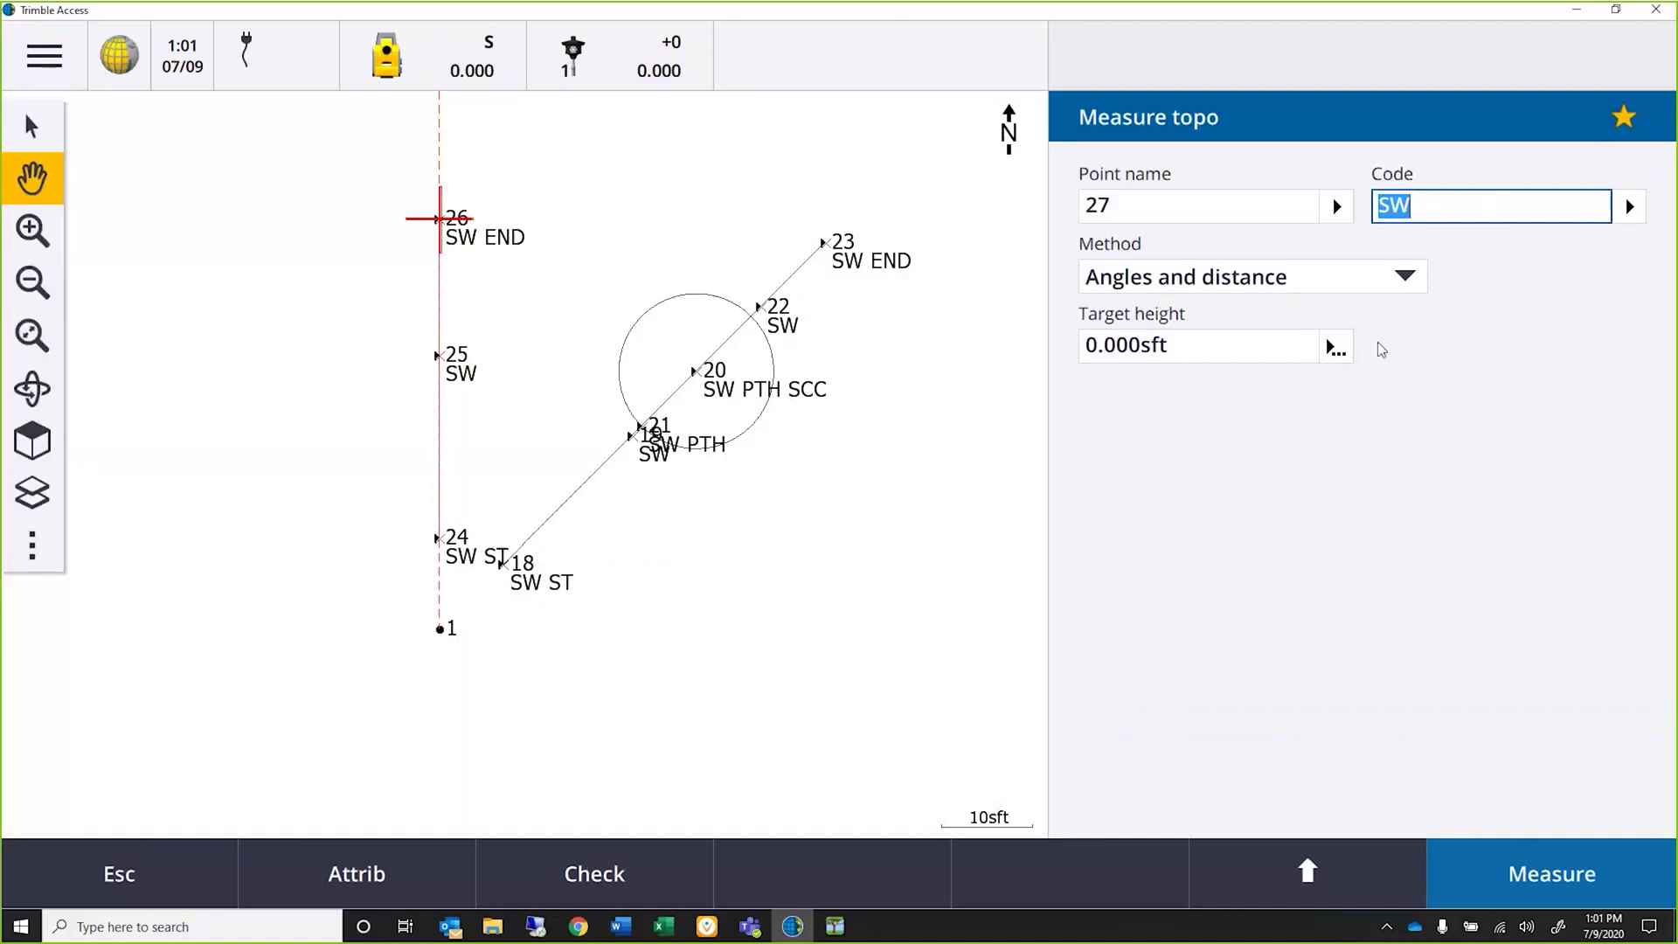
click(1510, 875)
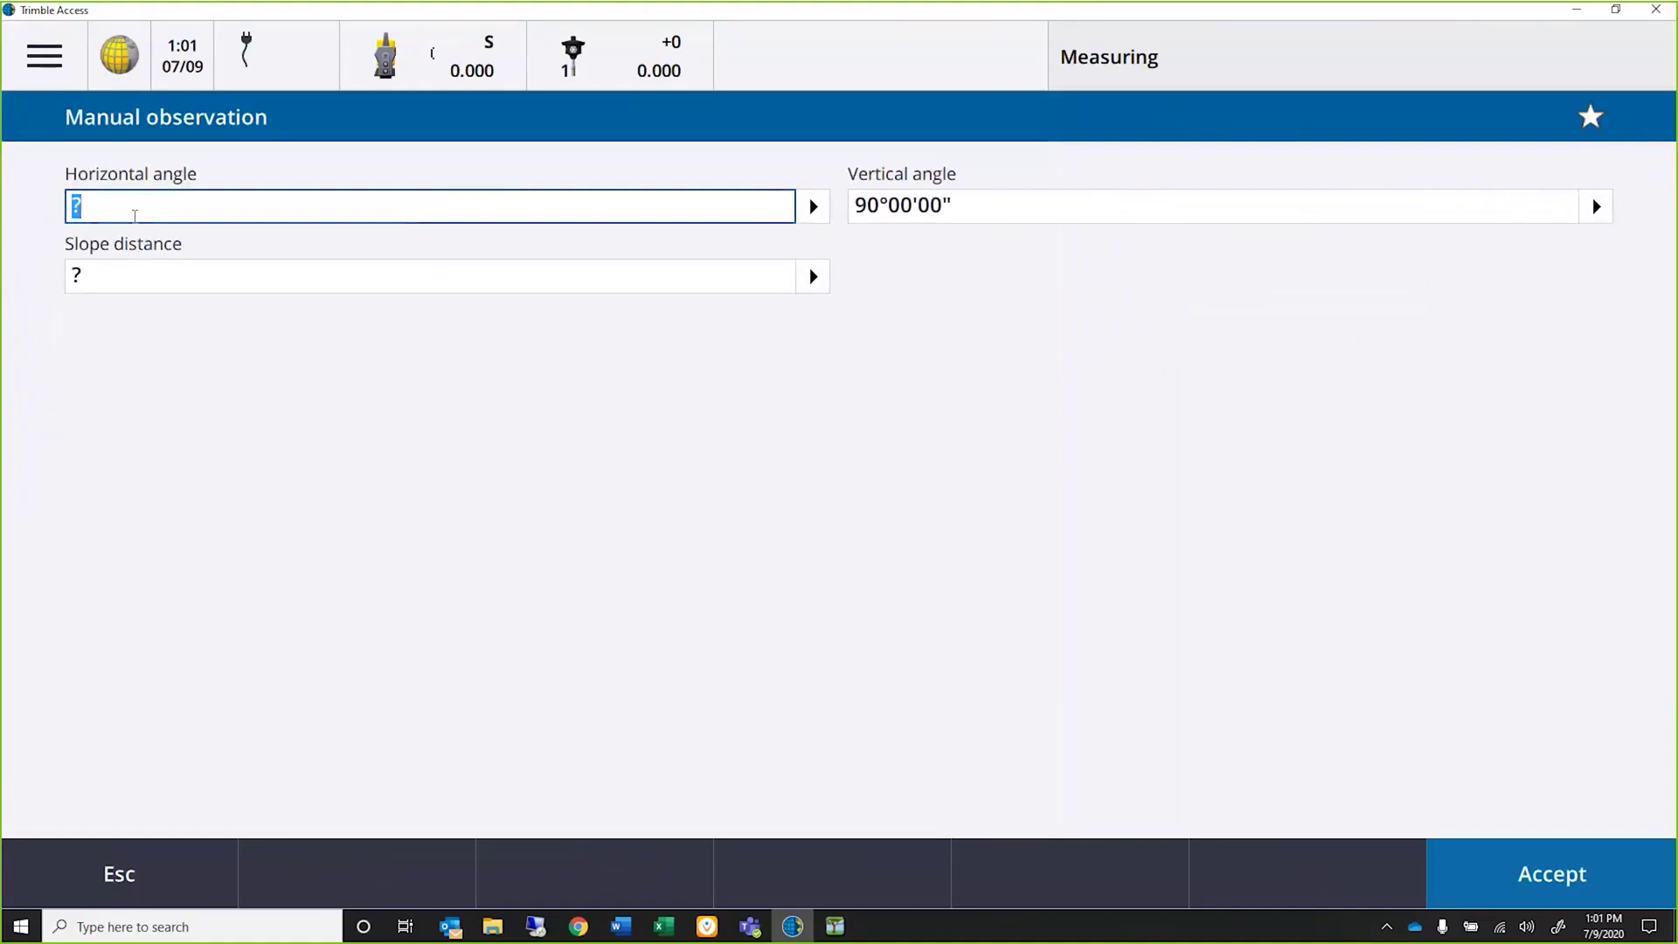
text(270)
click(225, 275)
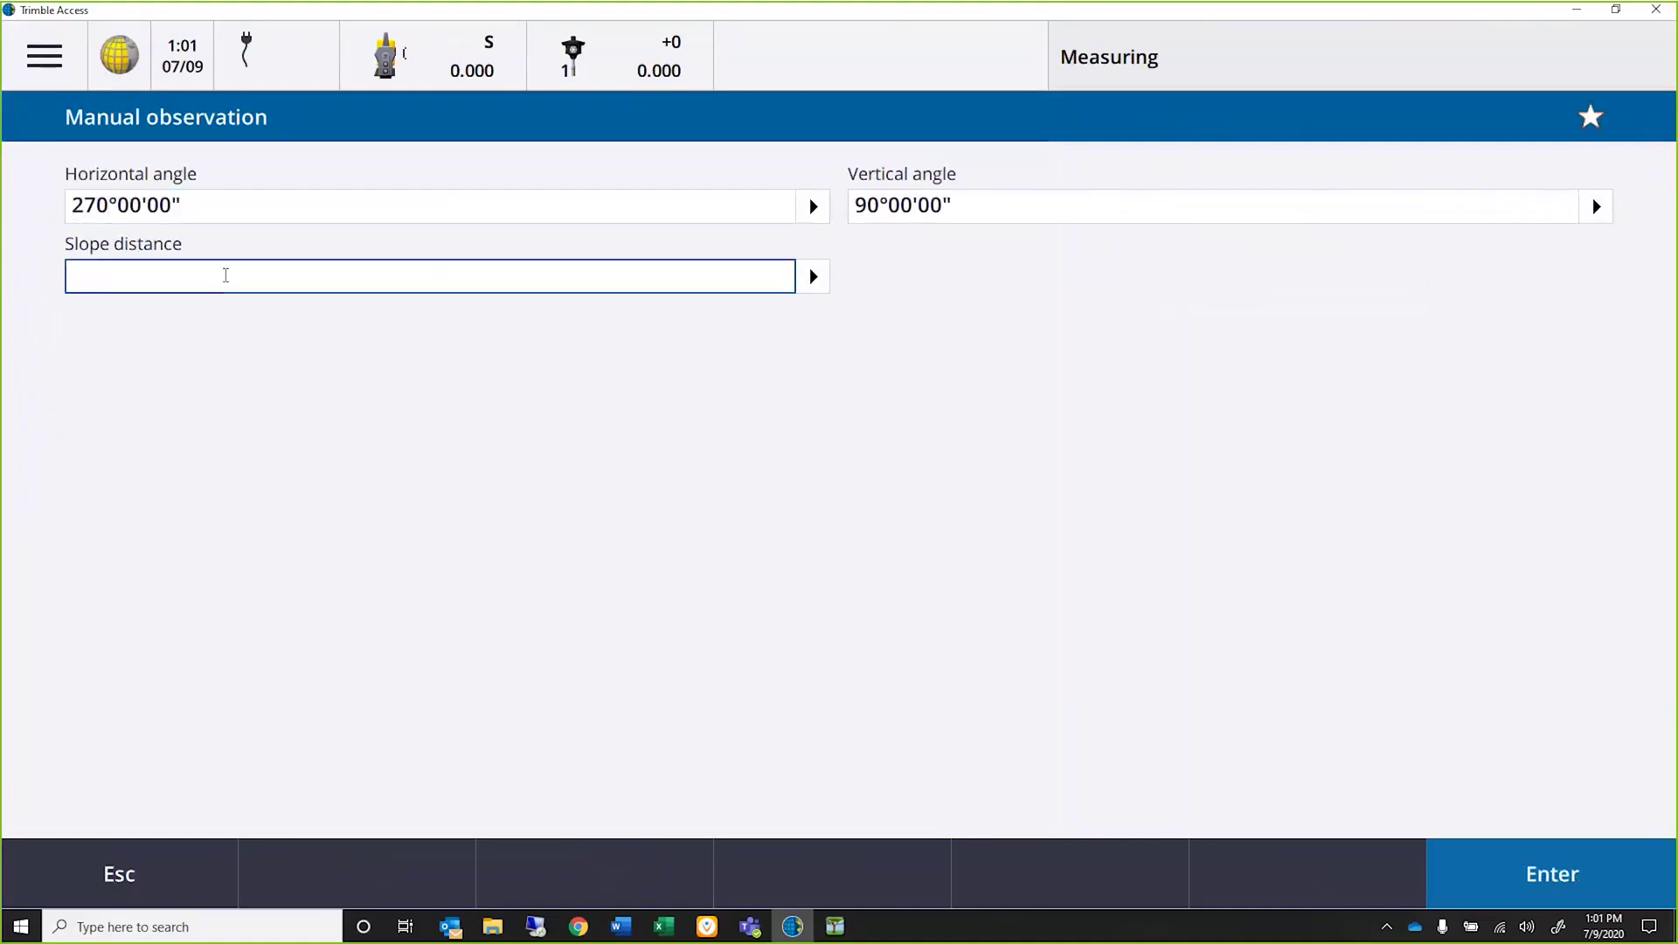
text(100)
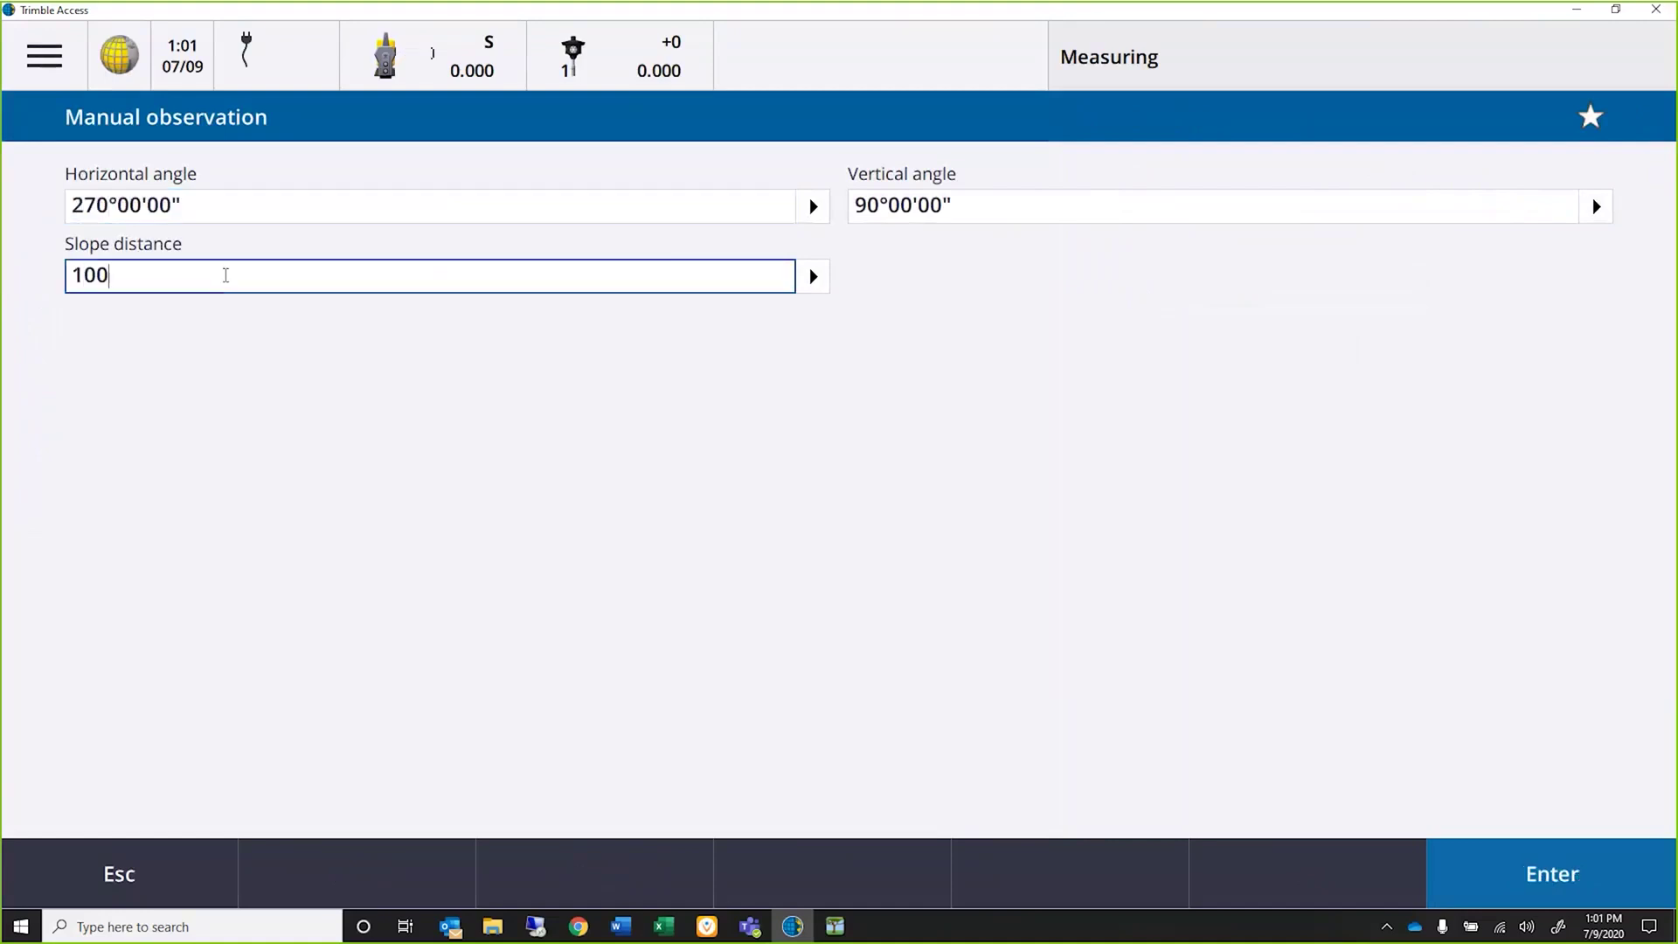
click(1527, 870)
click(1537, 874)
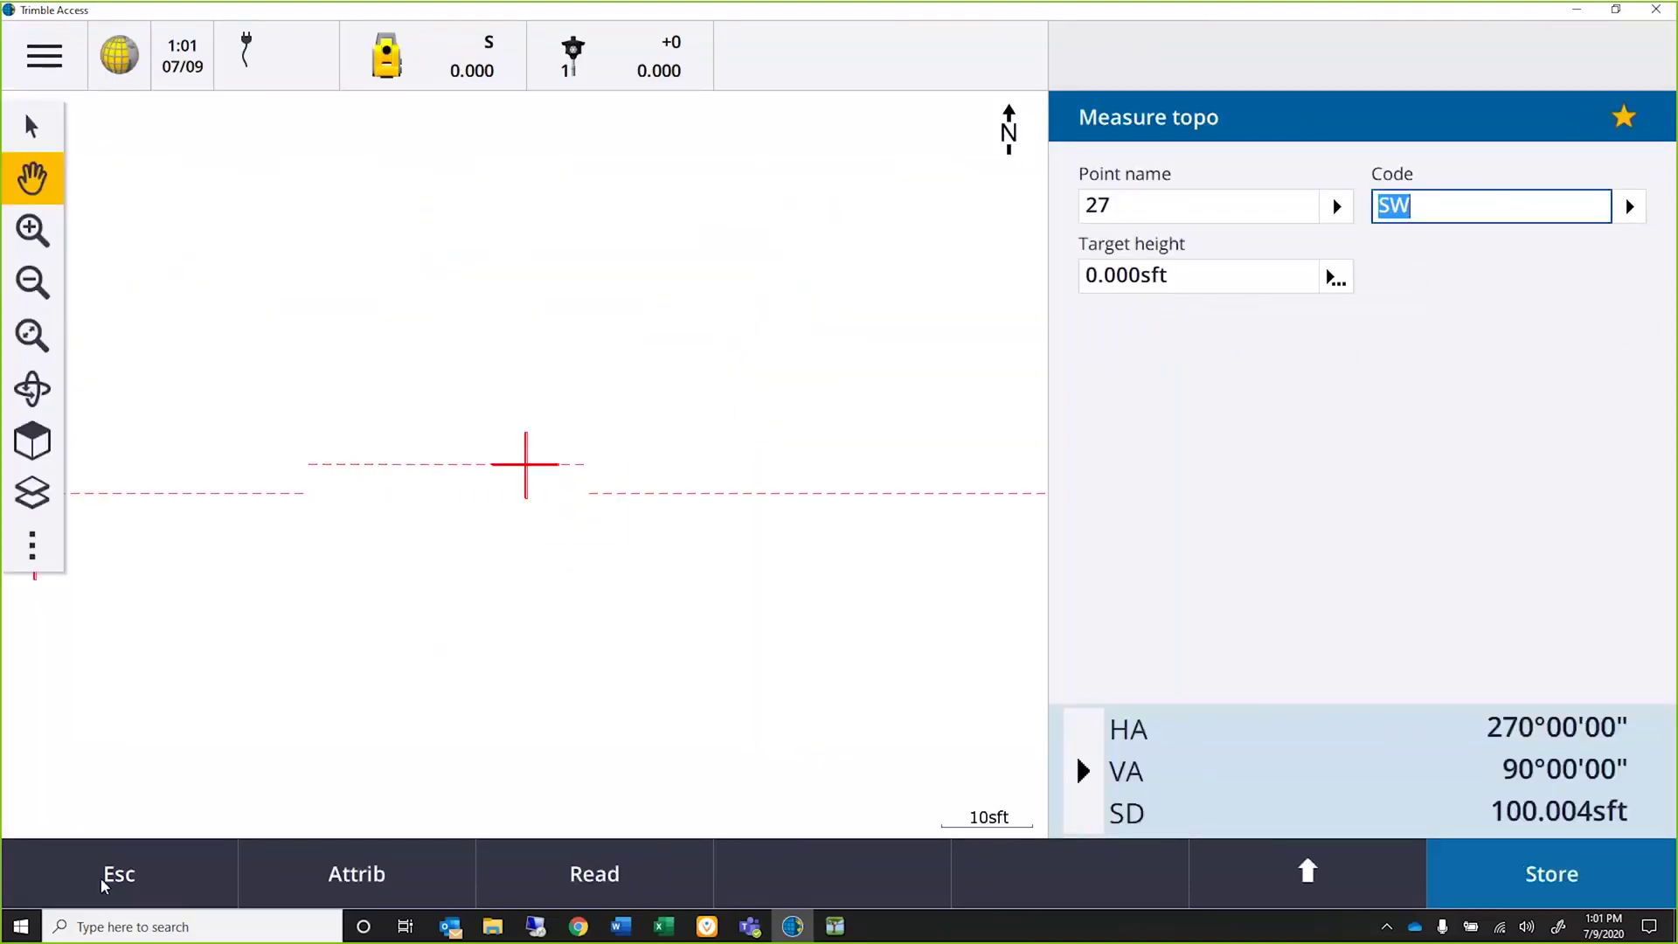
click(101, 877)
click(605, 521)
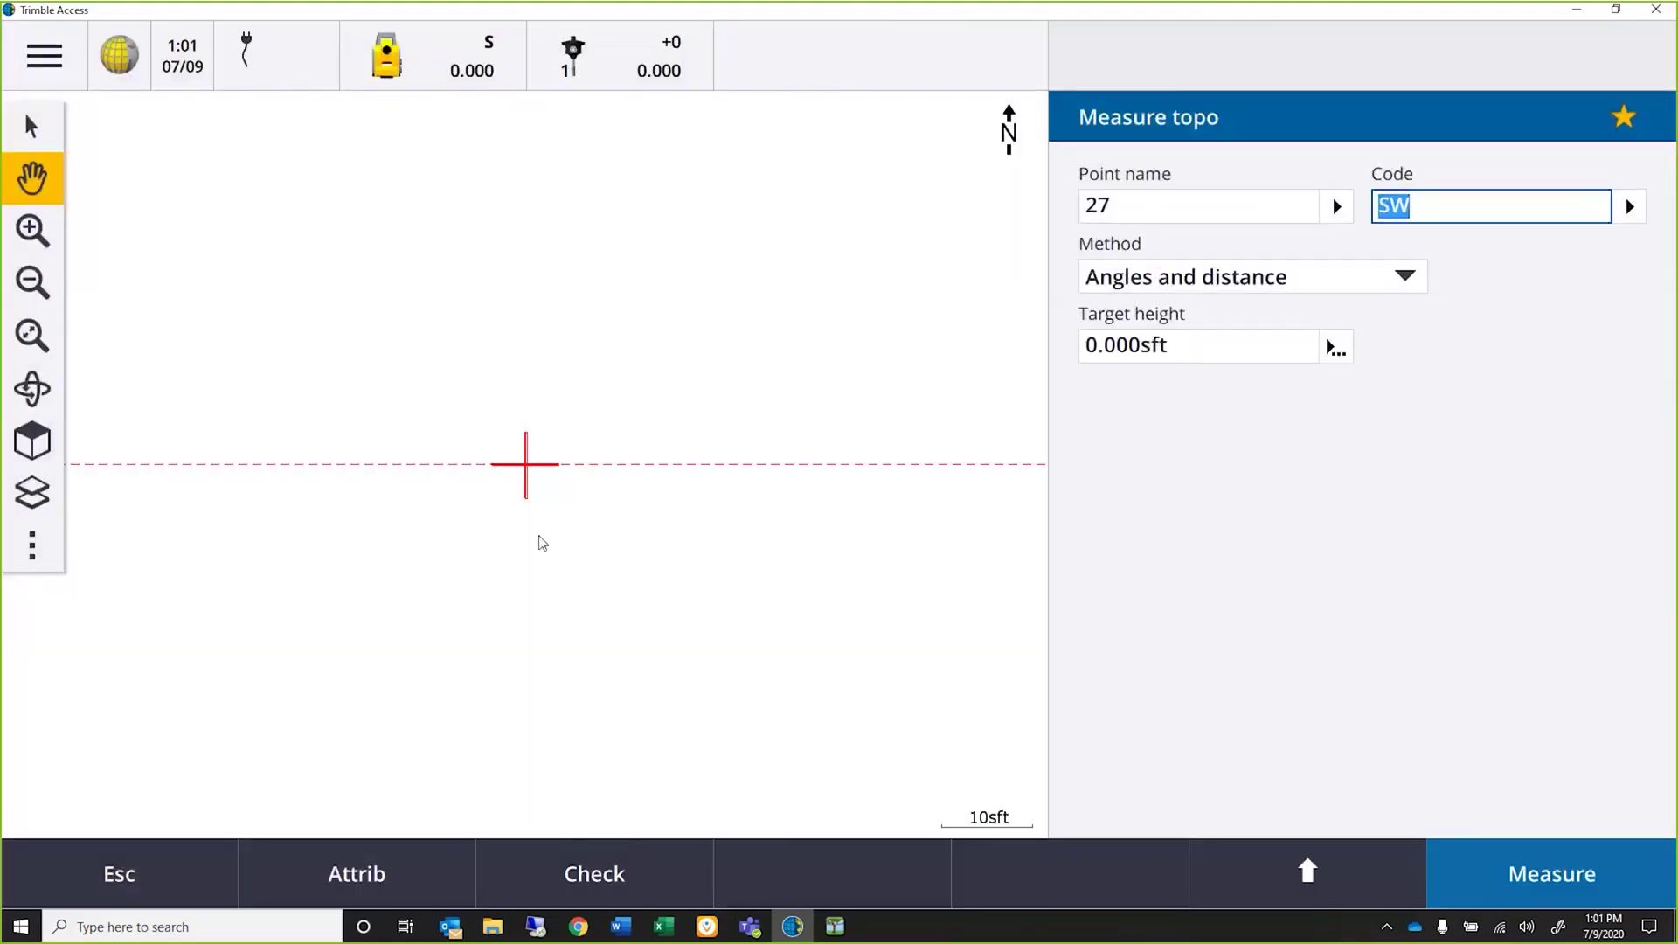
click(31, 335)
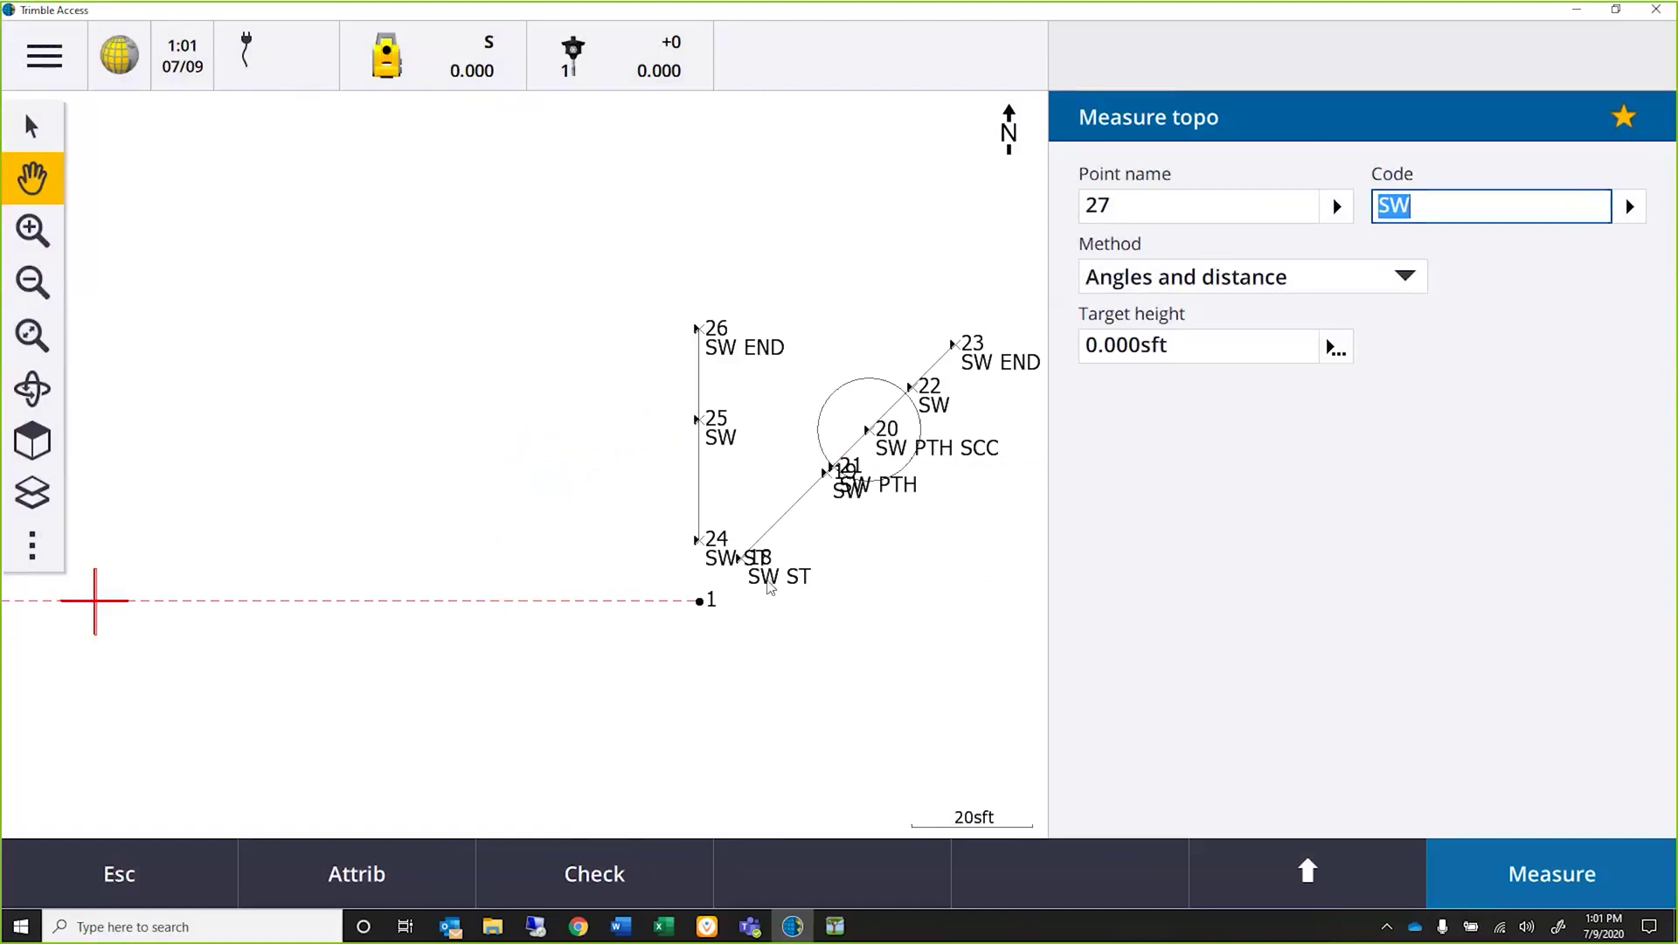
click(79, 874)
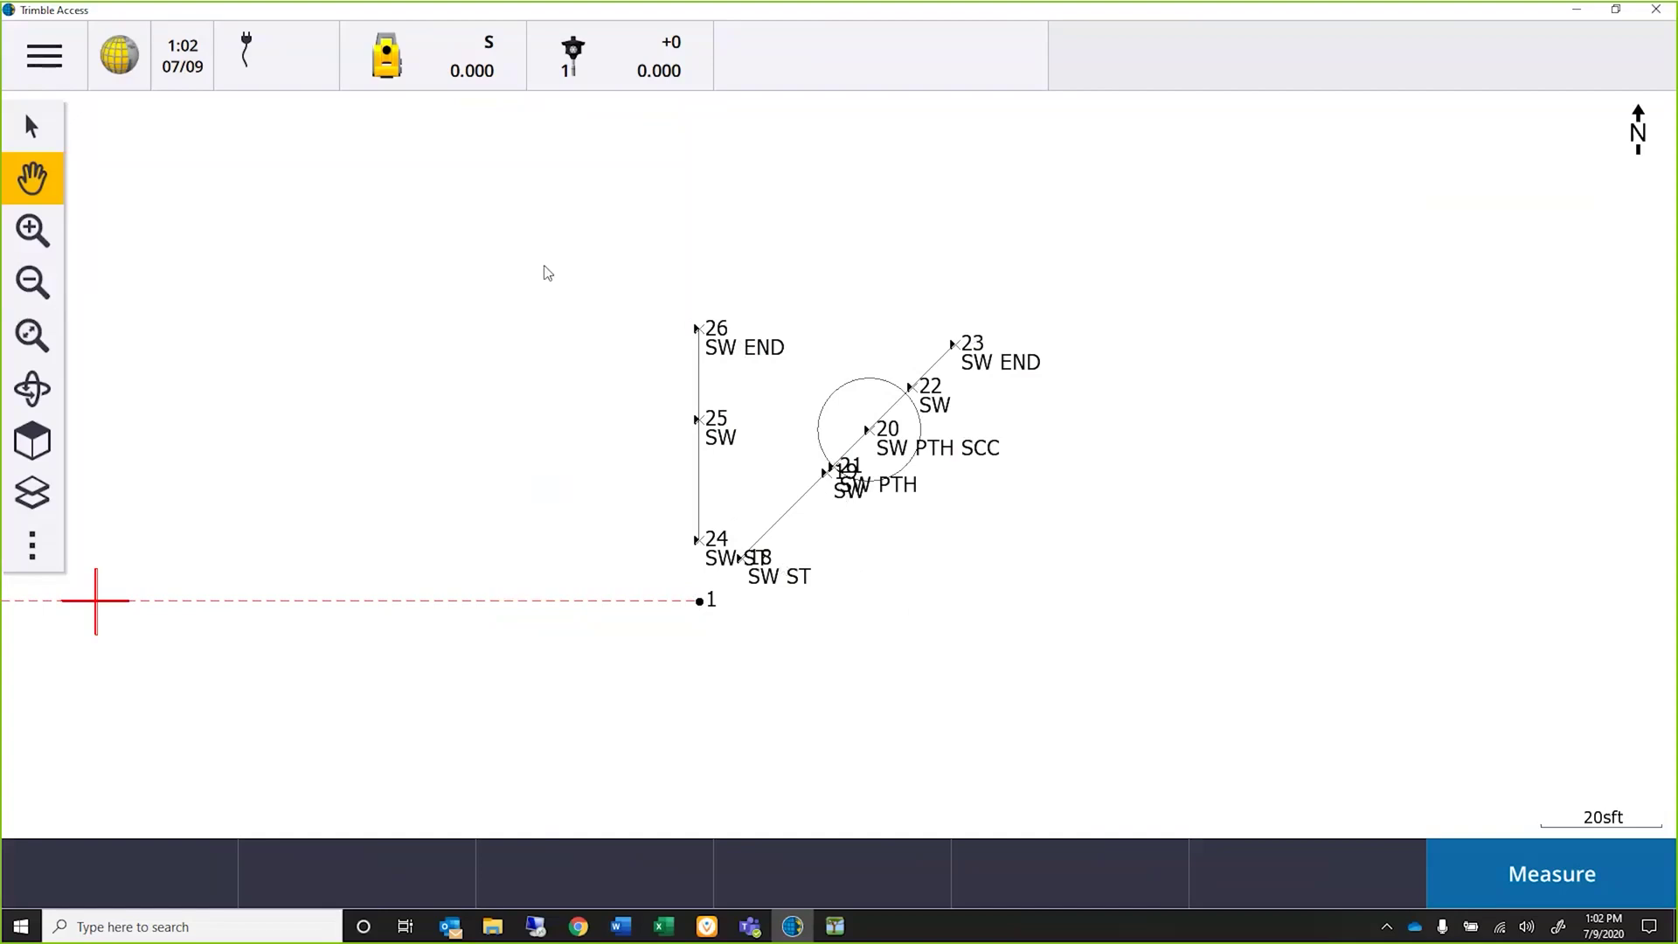
Step: Start a topo measurement for point 27 and set its code to DA SR, using the start-rectangle control code
click(1599, 857)
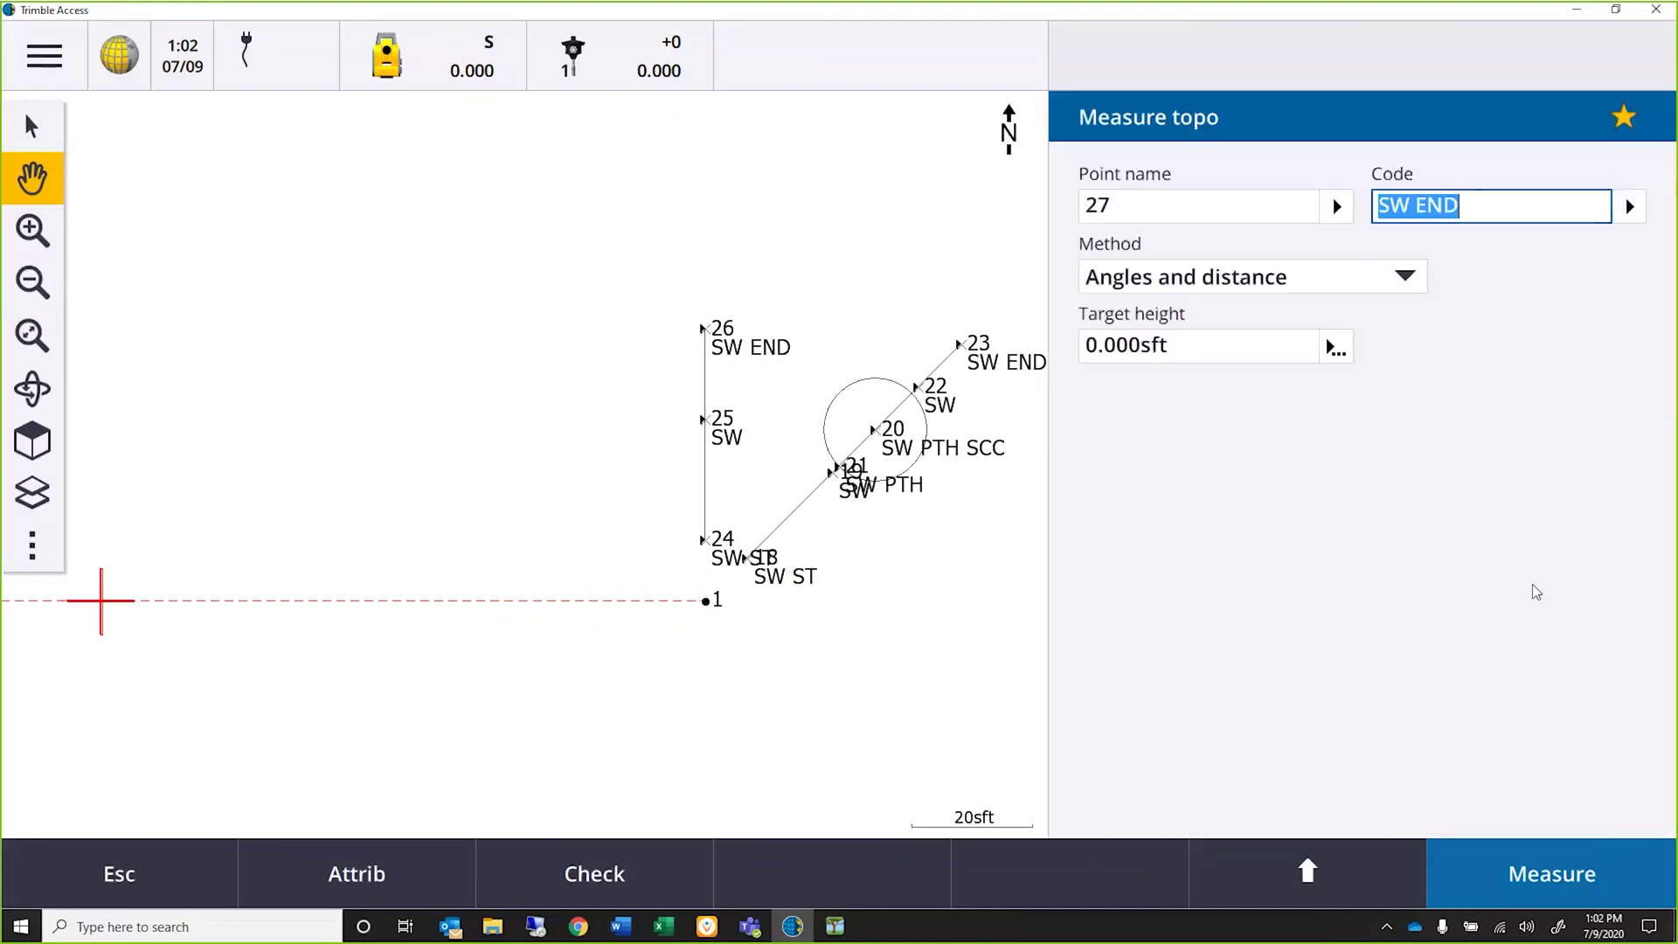
text(DA)
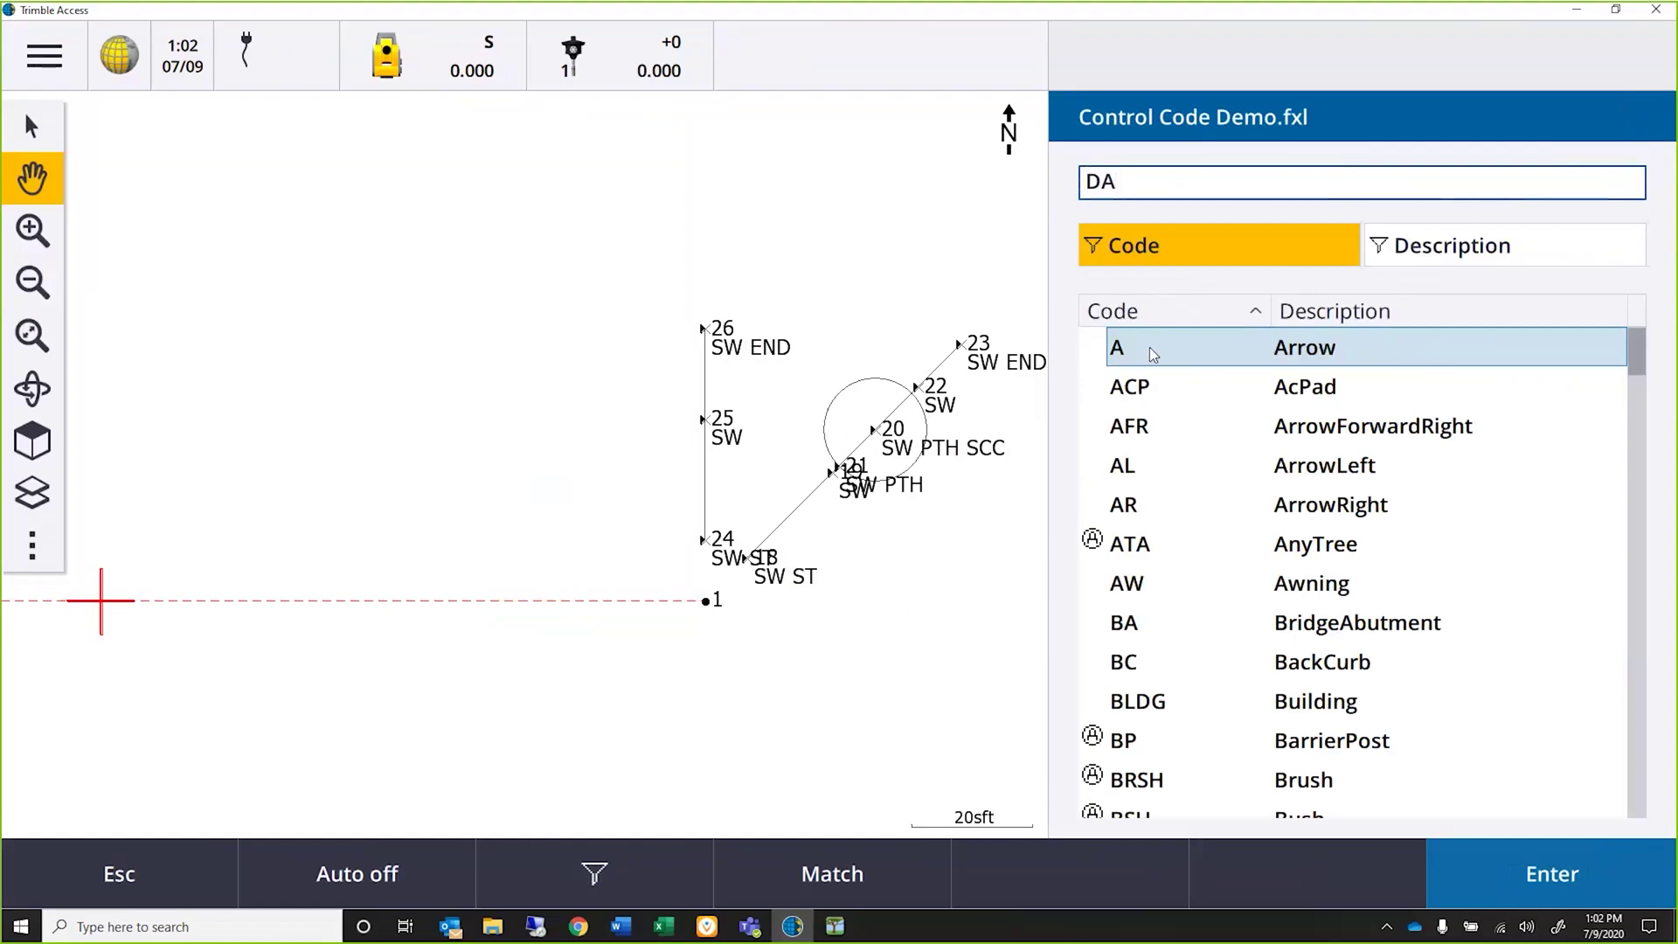
text(SR)
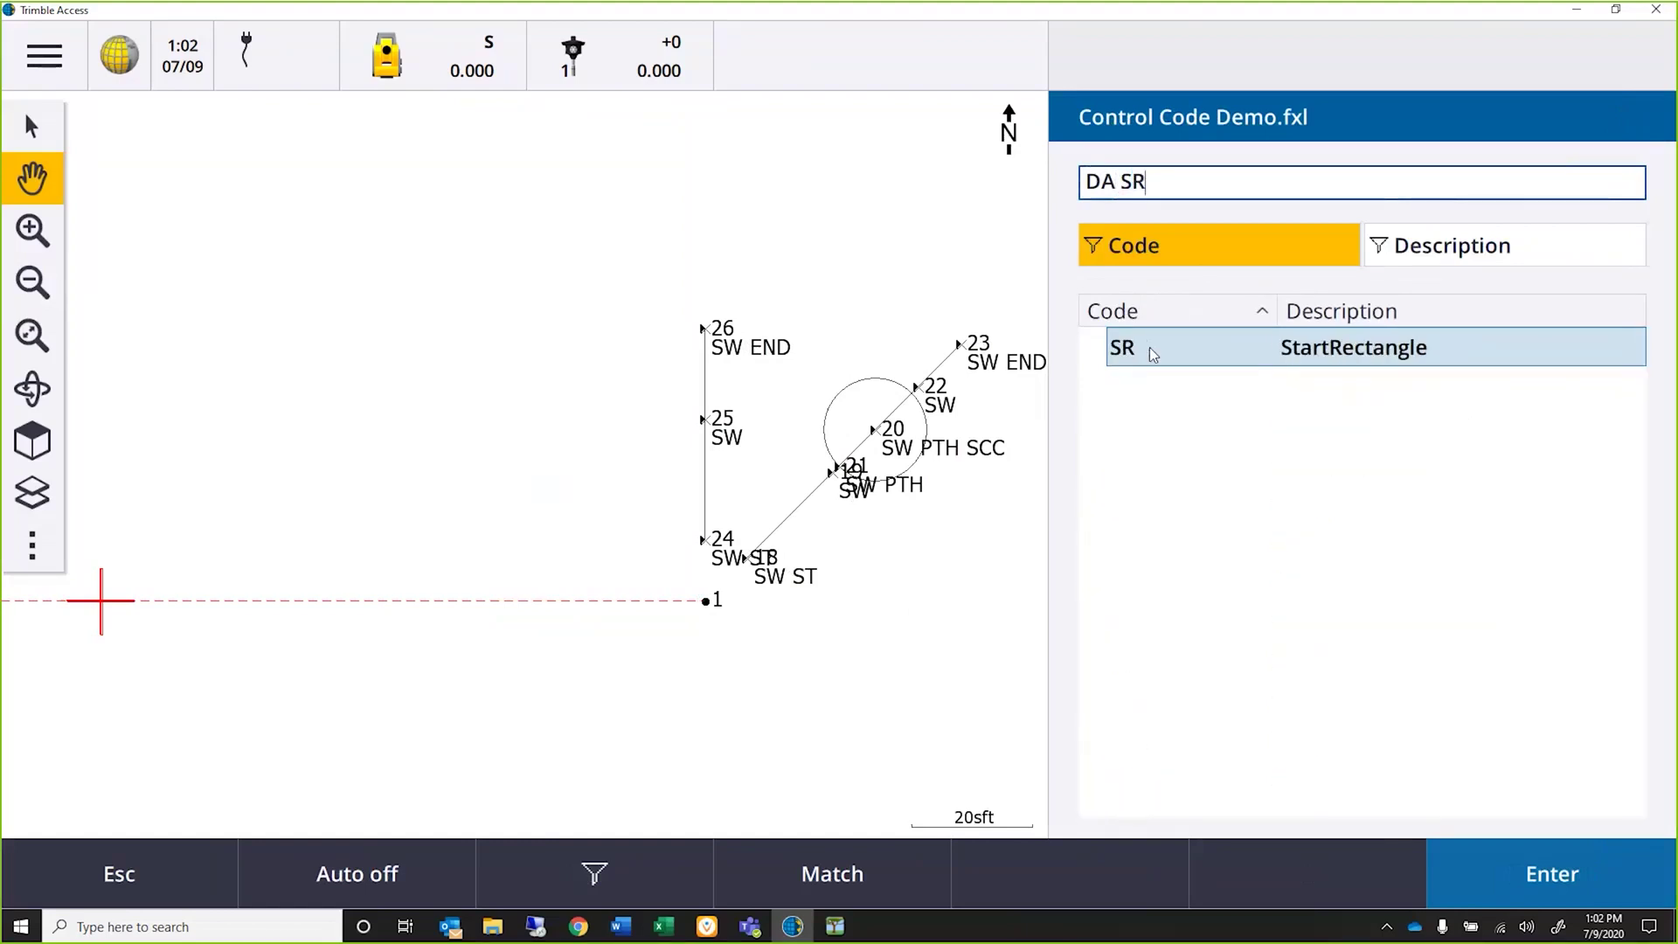
click(1337, 348)
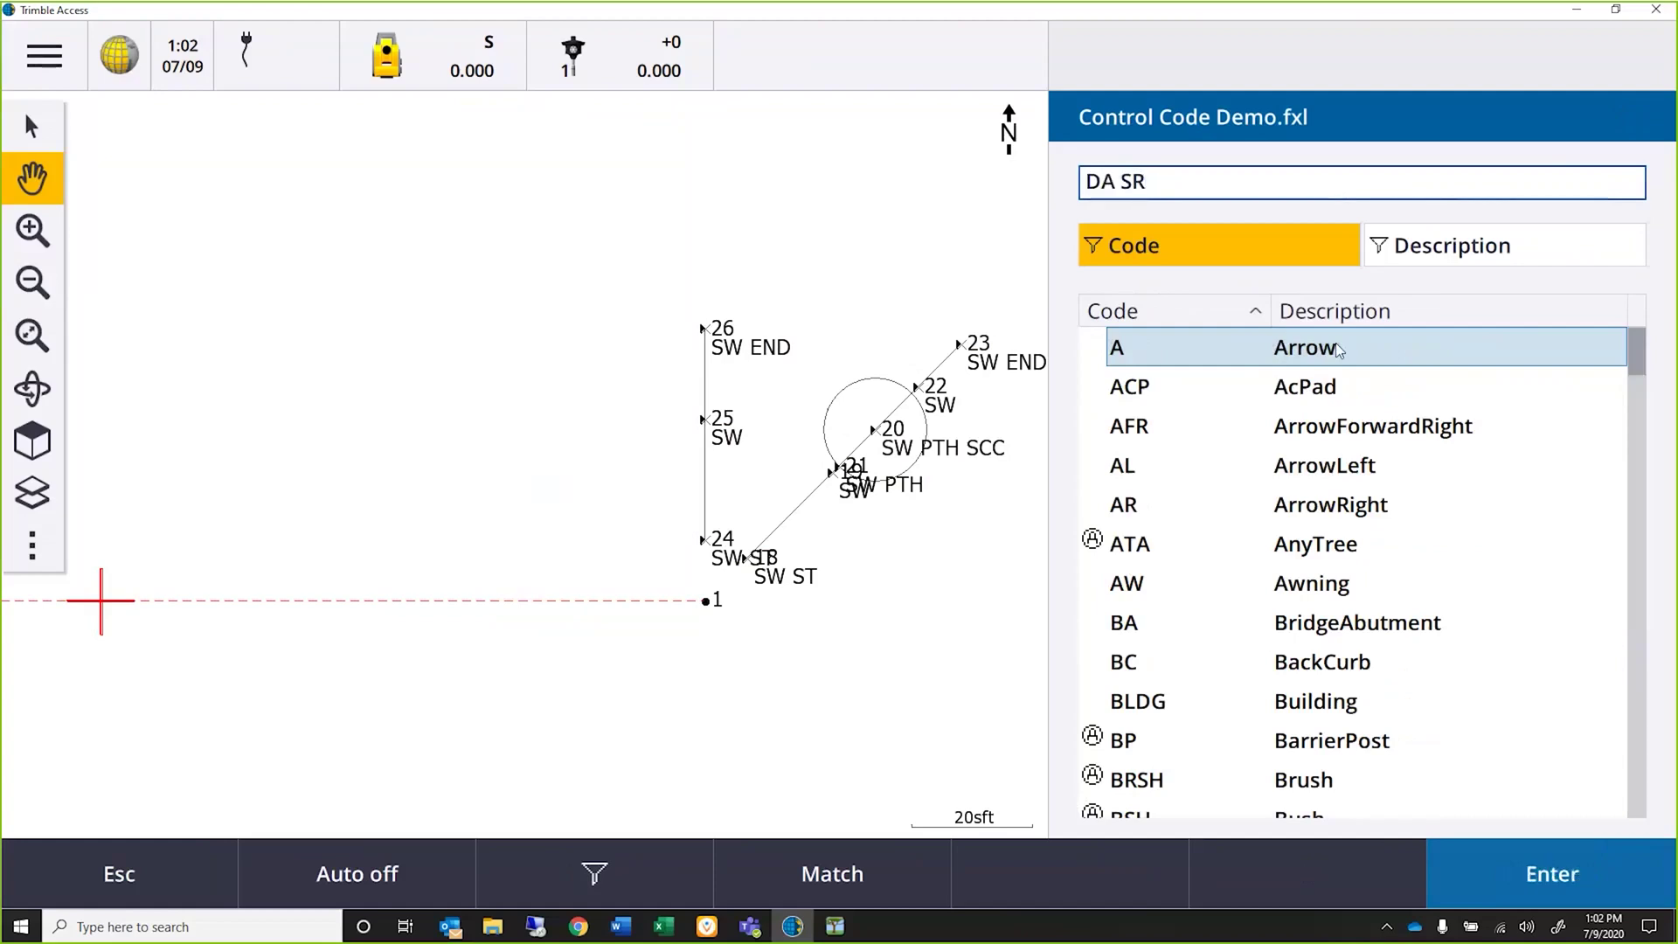
click(1538, 877)
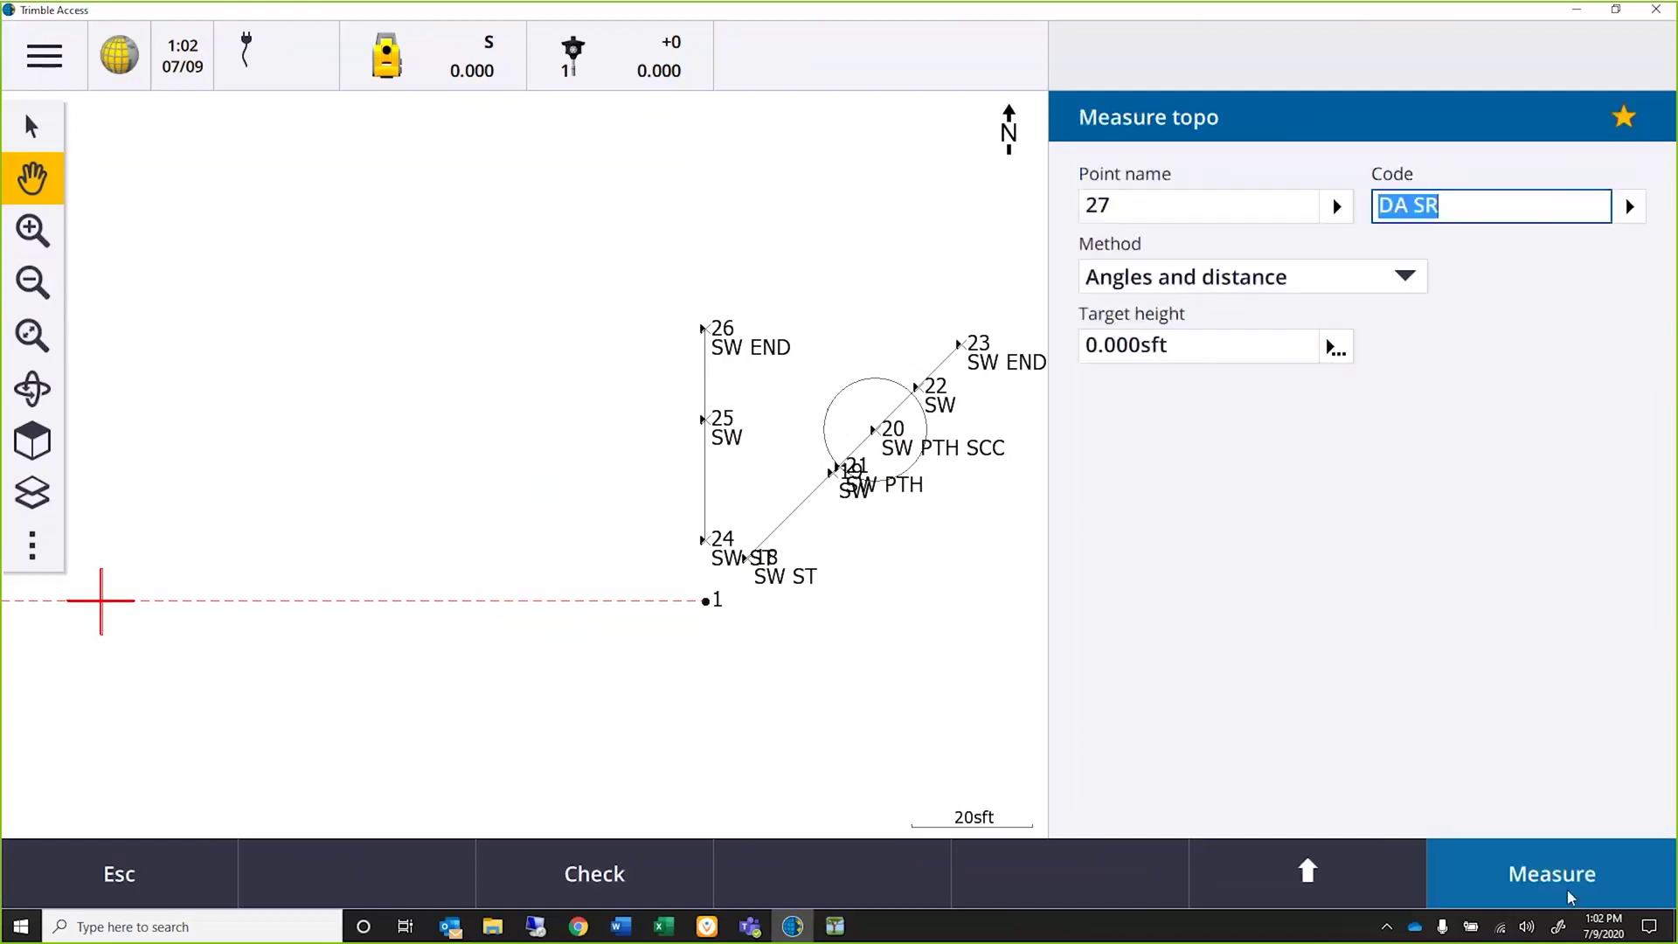
Step: Measure point 27 at a horizontal angle of 180° and slope distance of 20 sft, and store it
click(1566, 890)
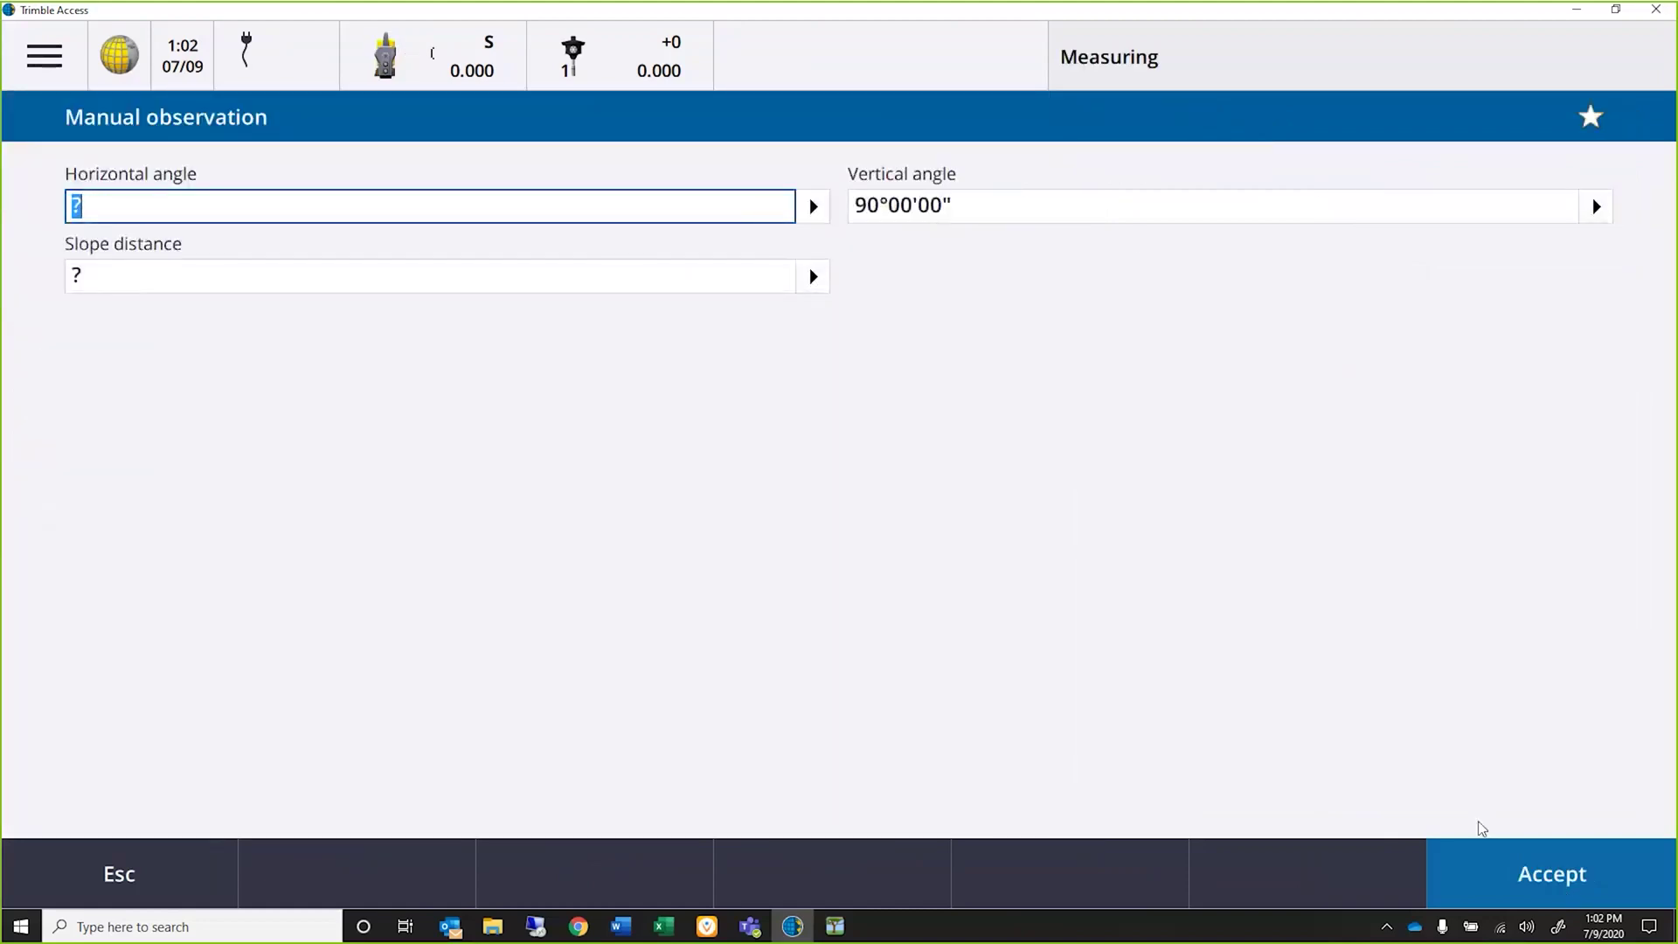
text(180)
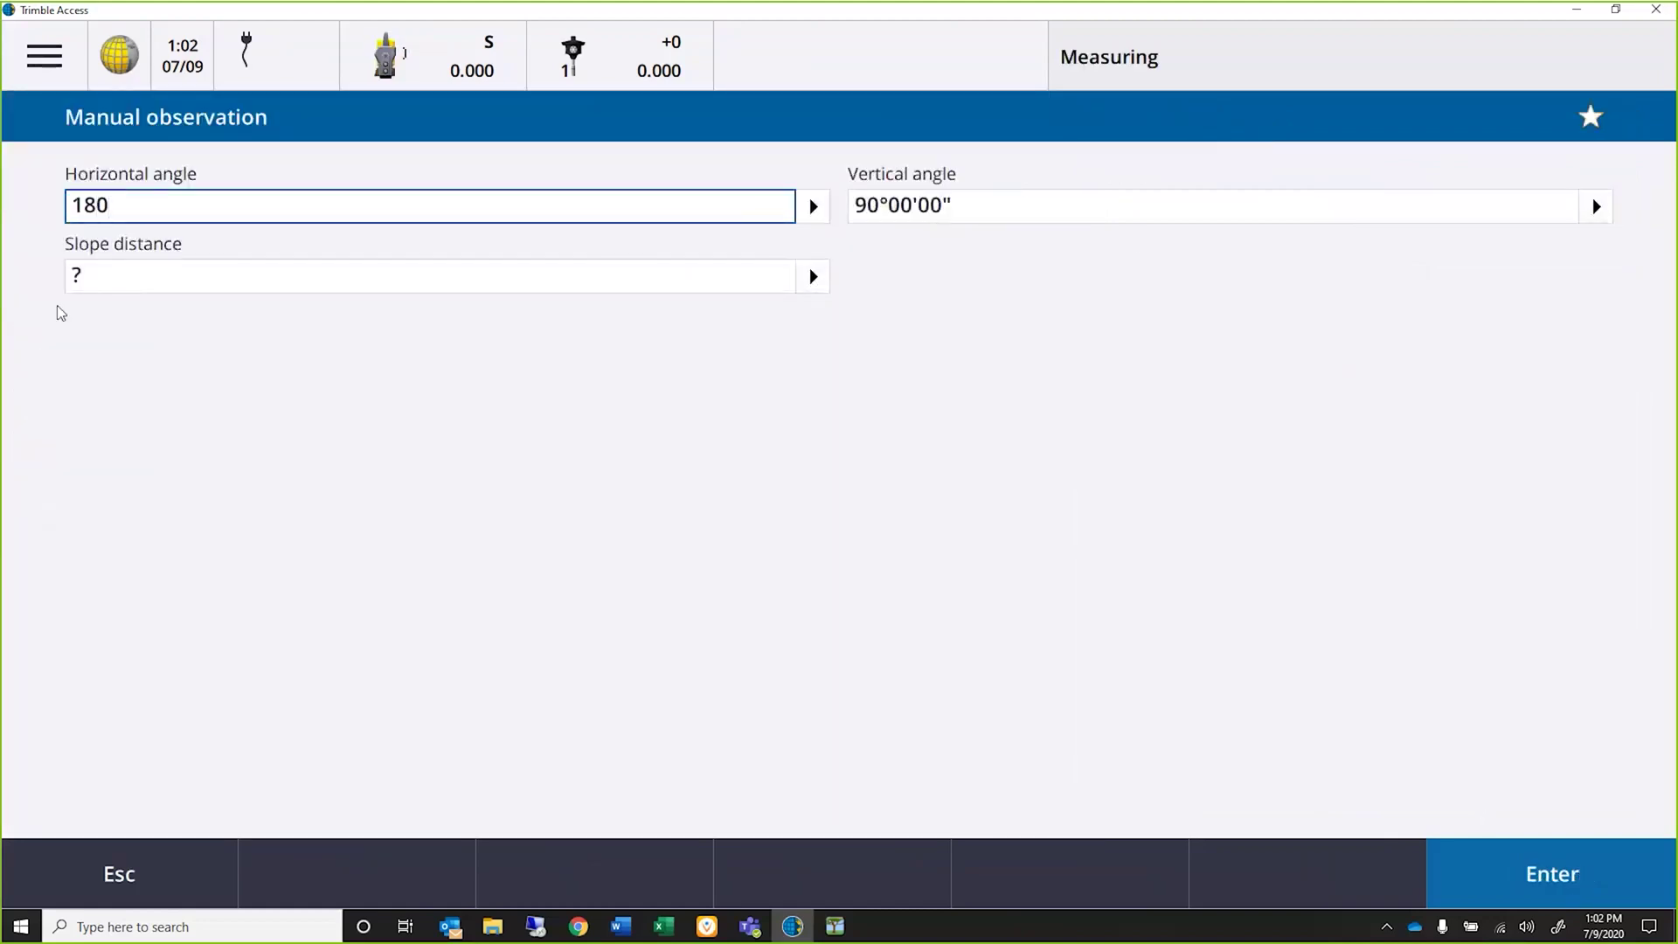
click(123, 269)
text(20)
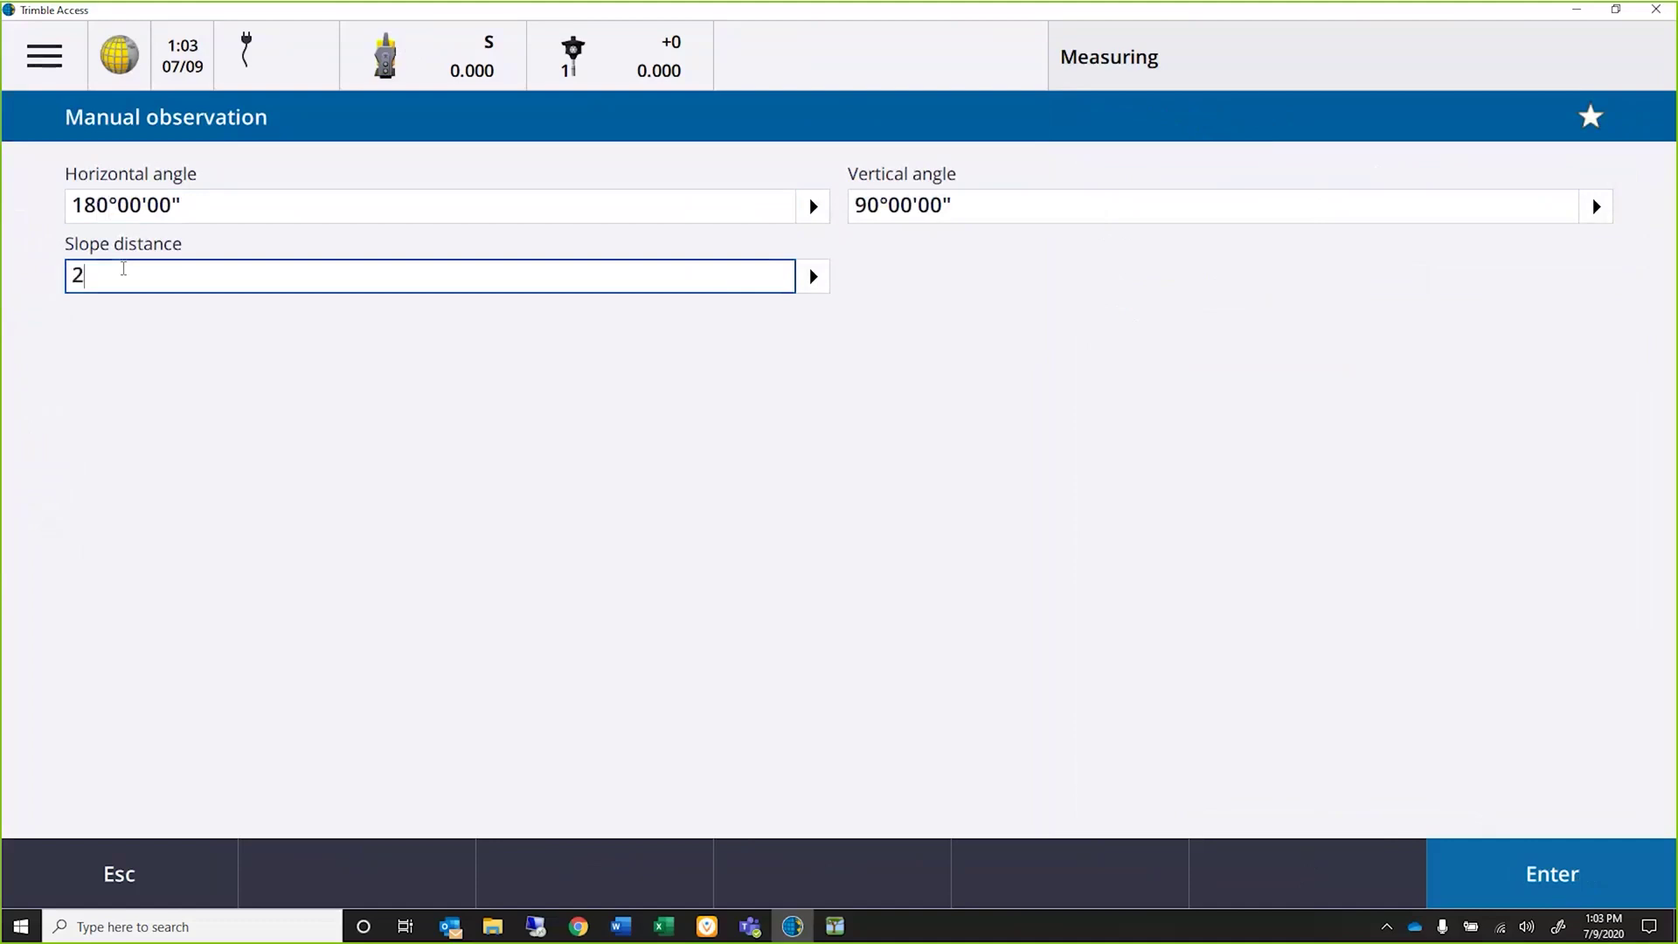
click(1529, 871)
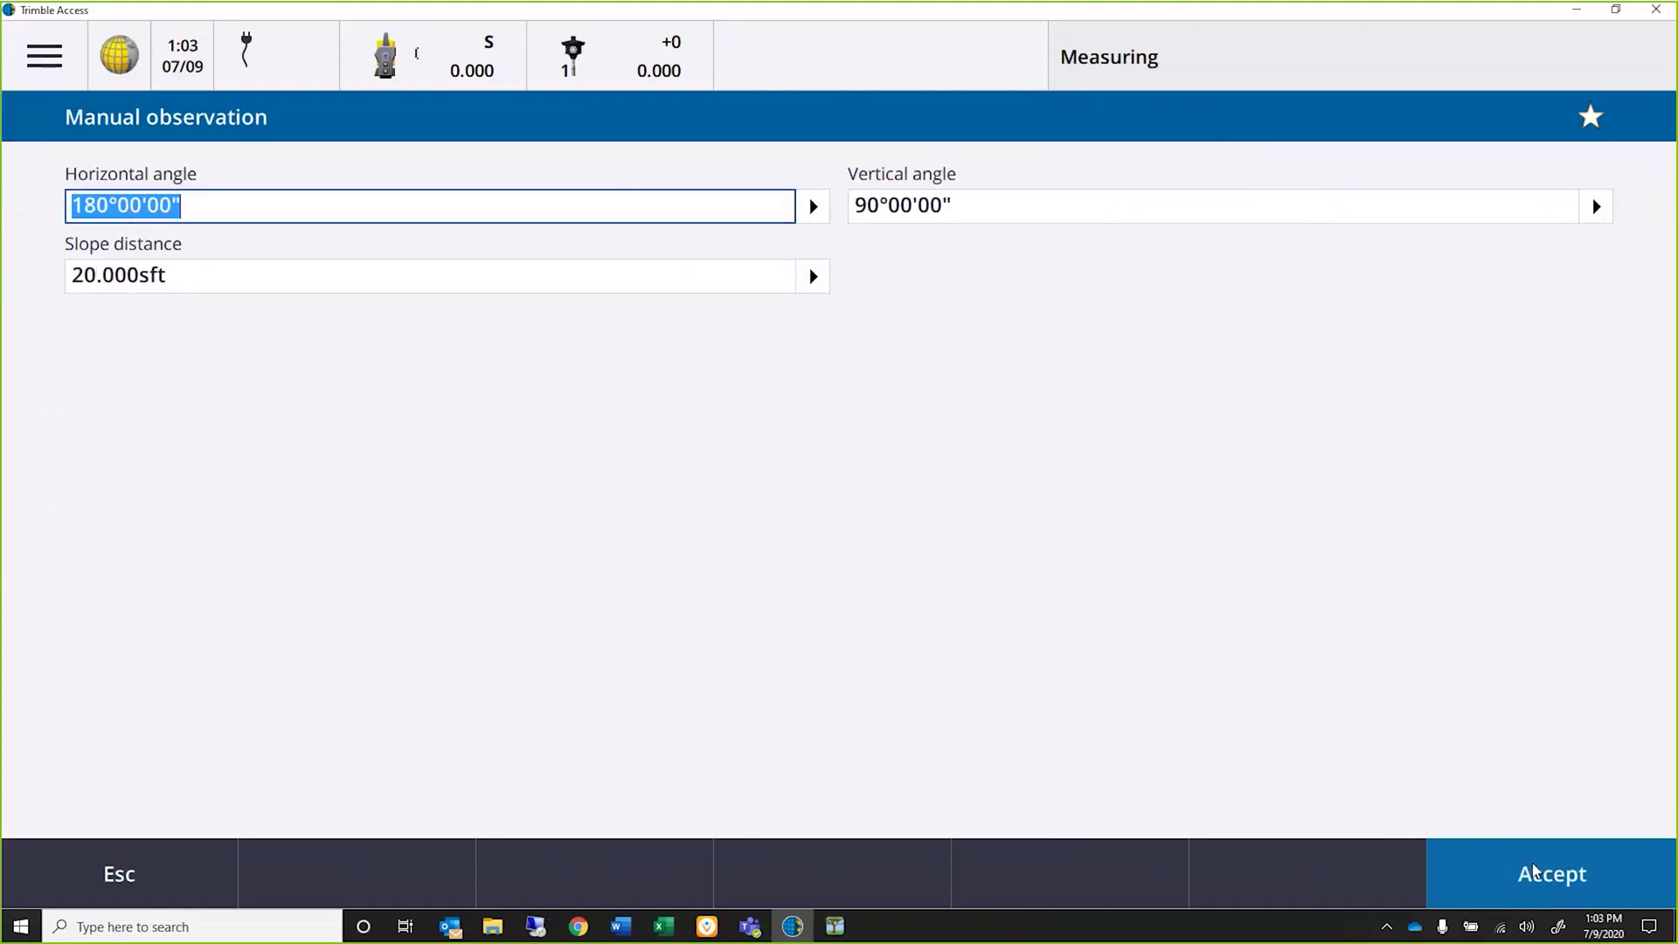
click(1525, 876)
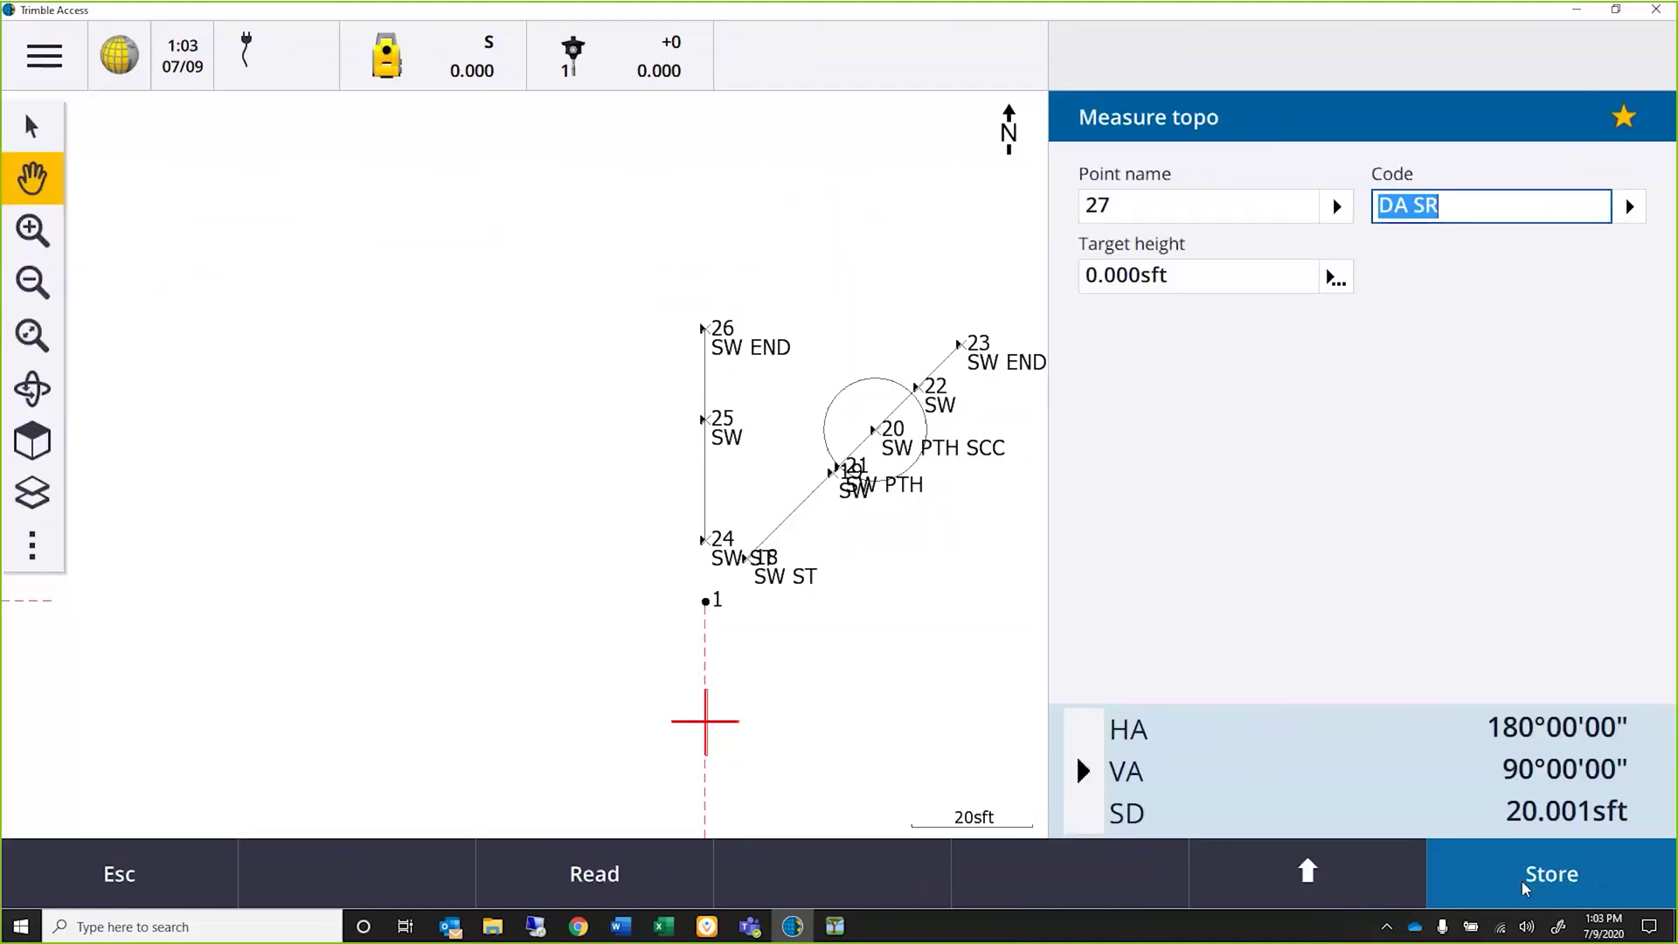
click(1559, 875)
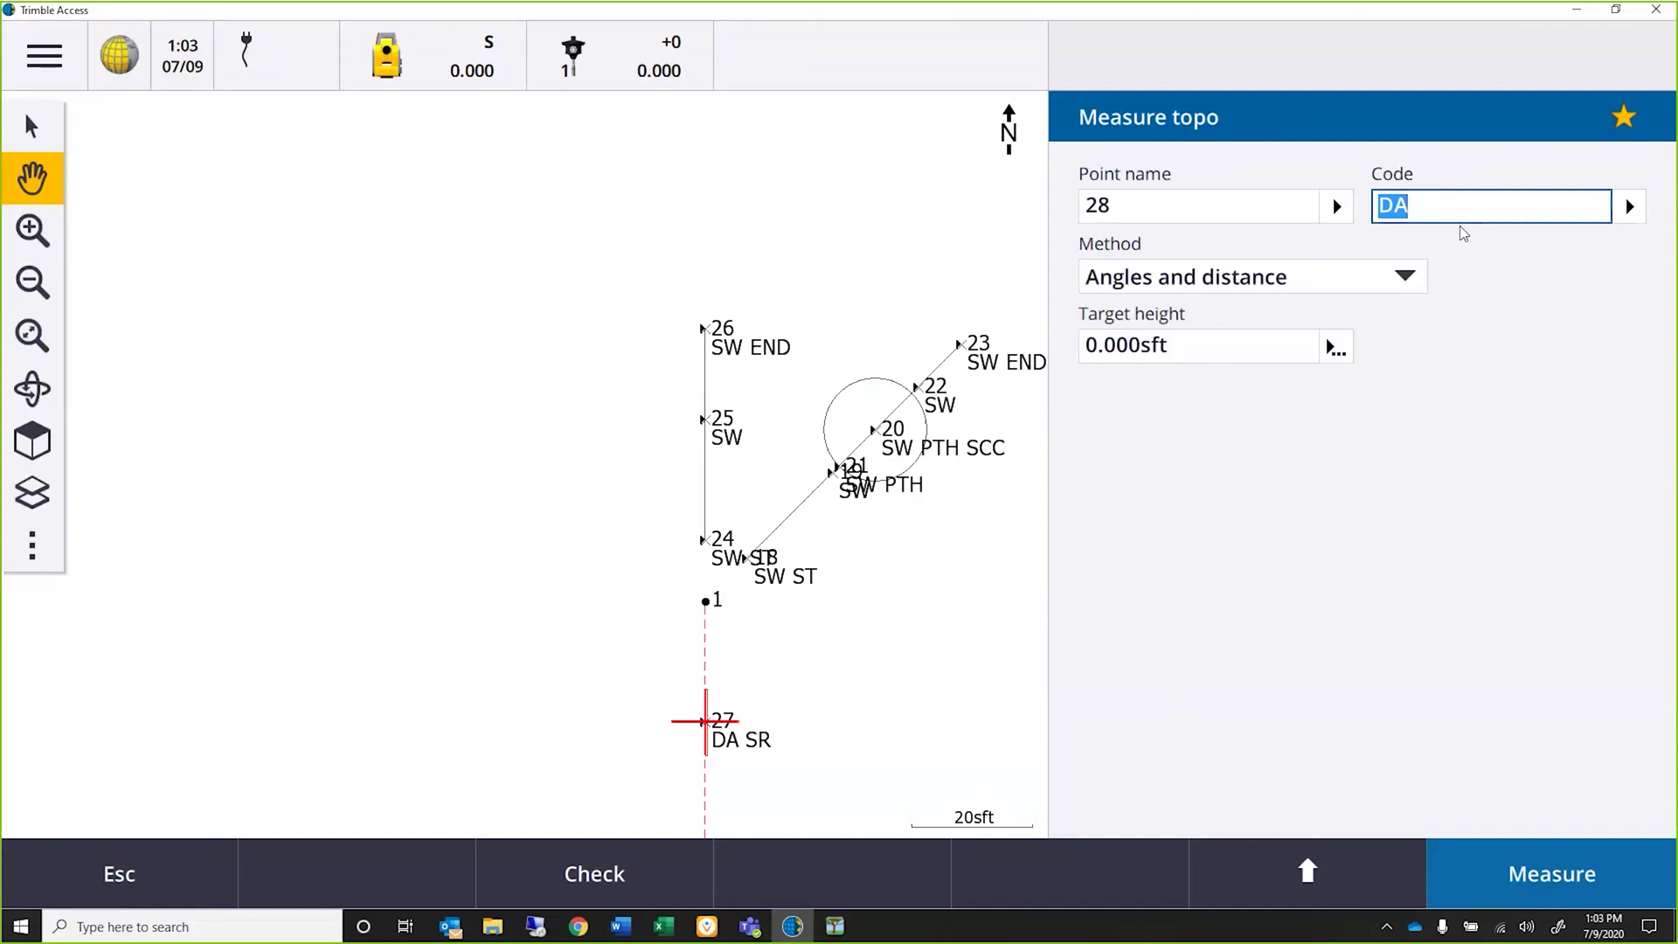
Step: Measure point 28 with code DA at a horizontal angle of 180° and slope distance of 30 sft, and store it
click(1566, 873)
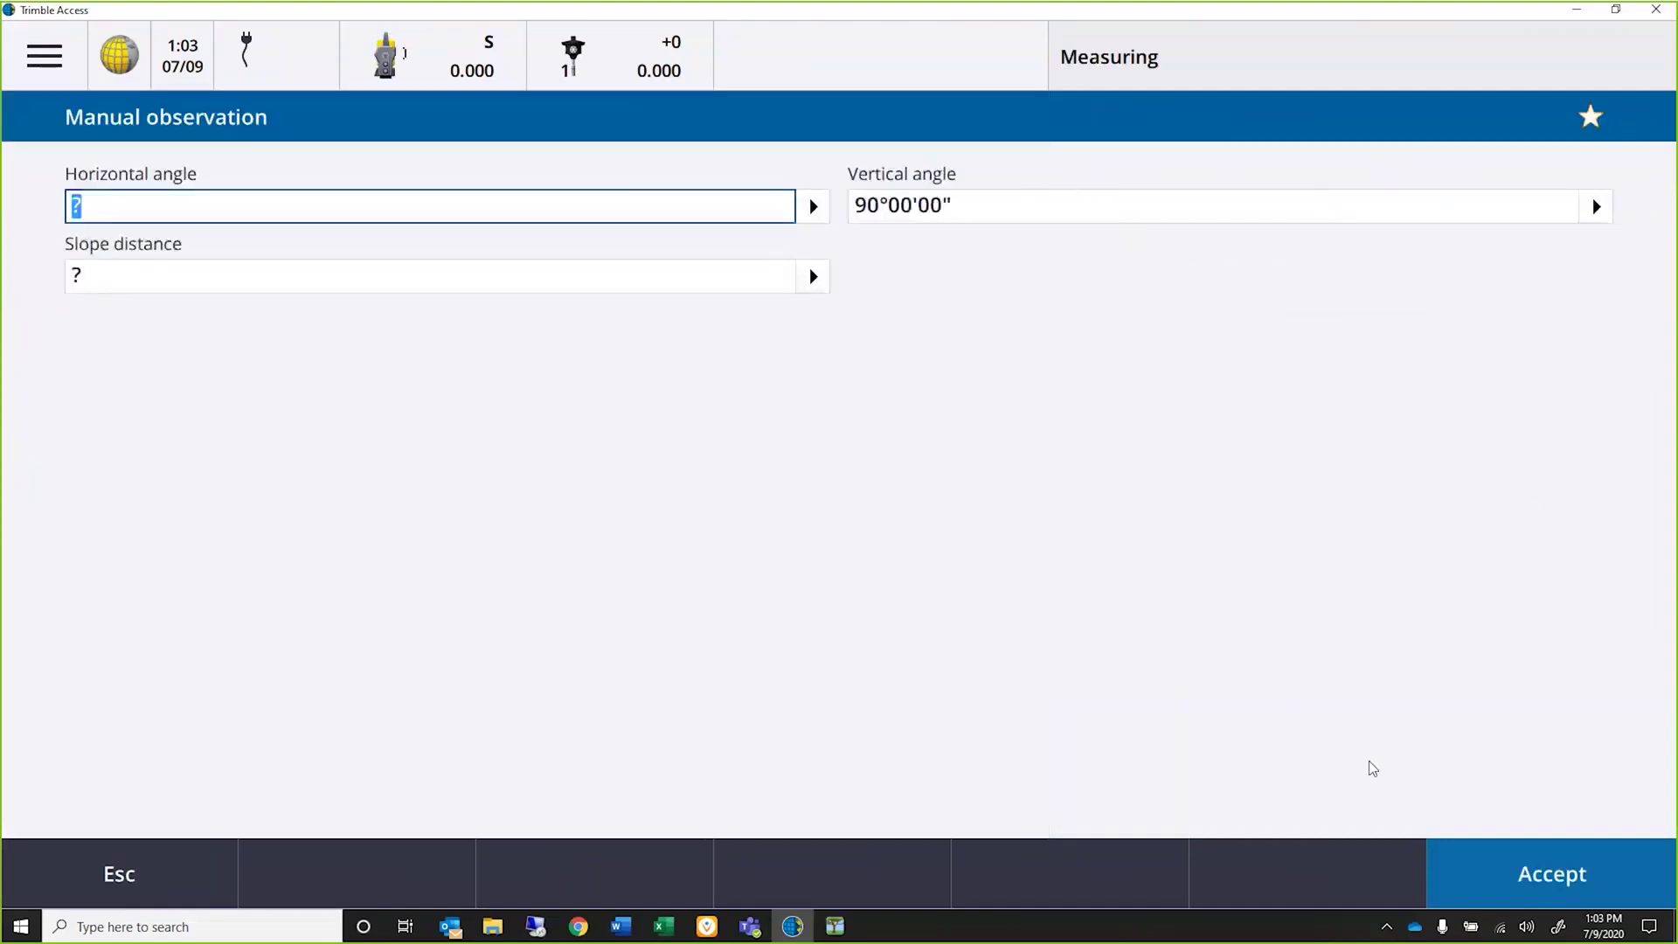
text(180)
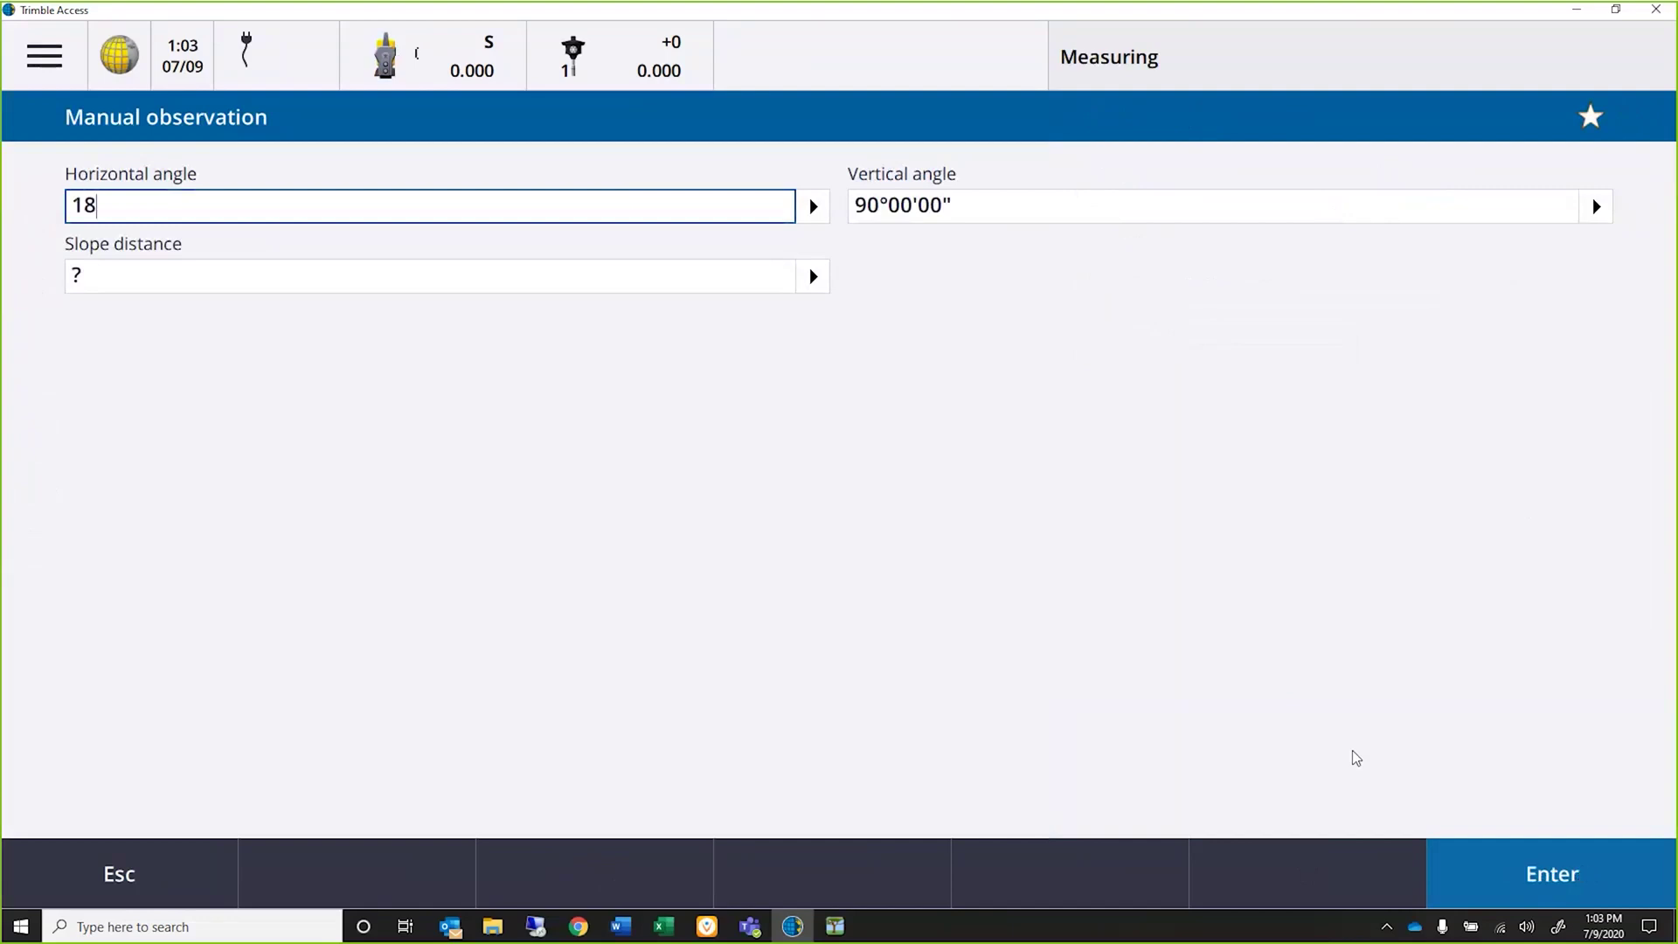
click(154, 271)
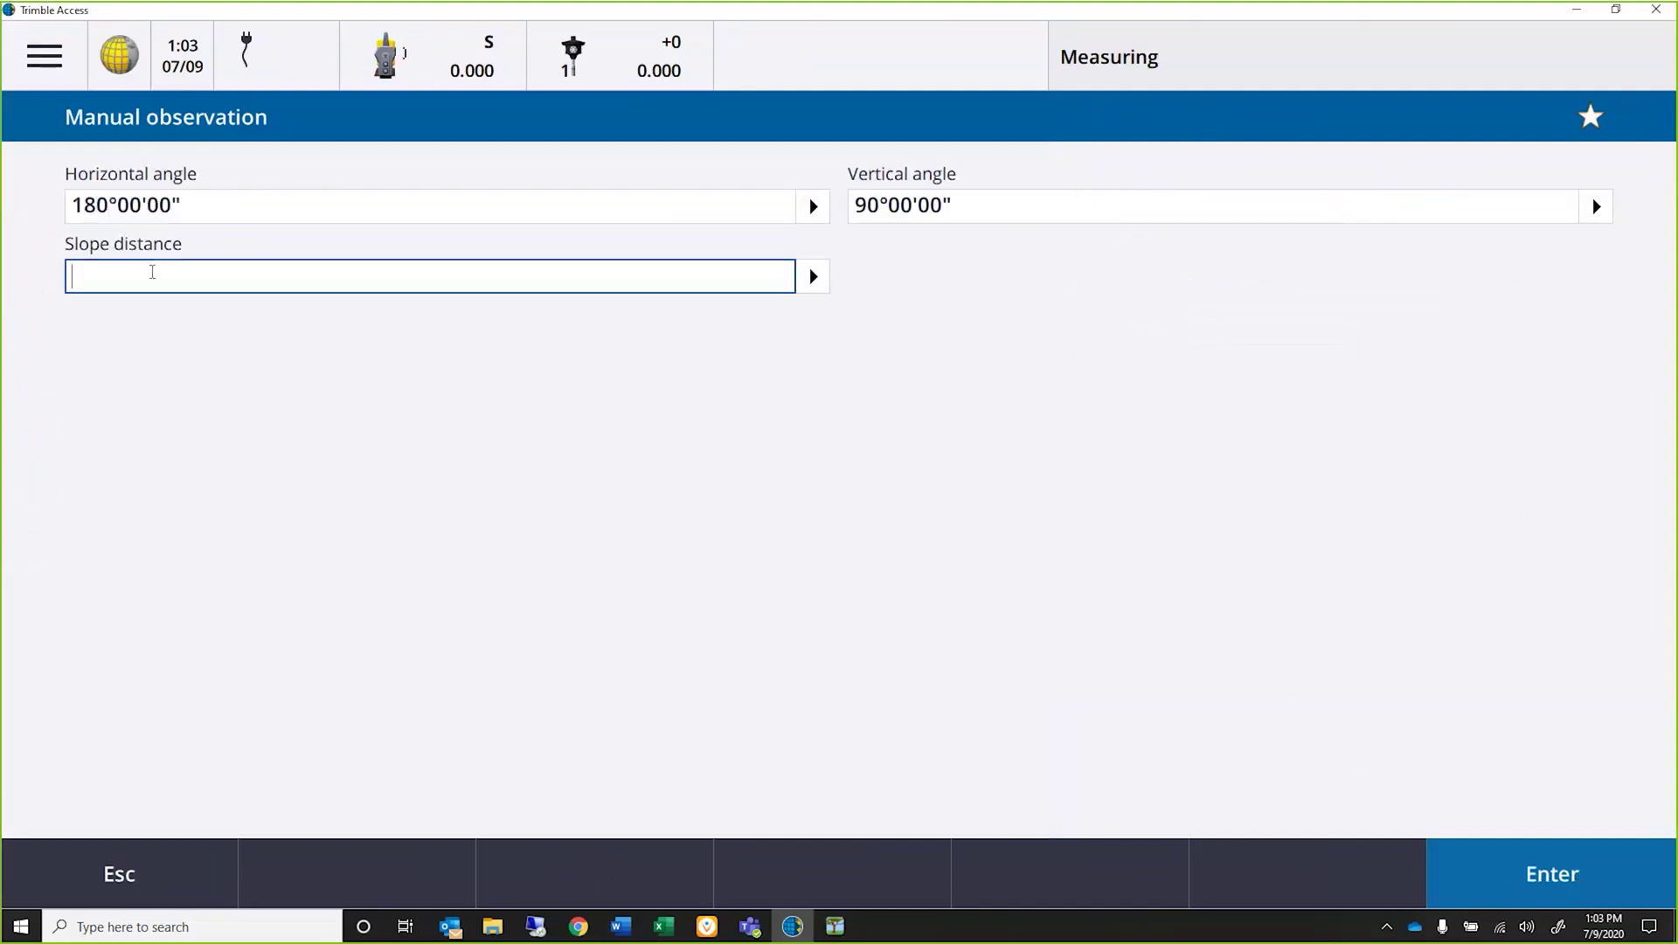
text(30)
click(1610, 872)
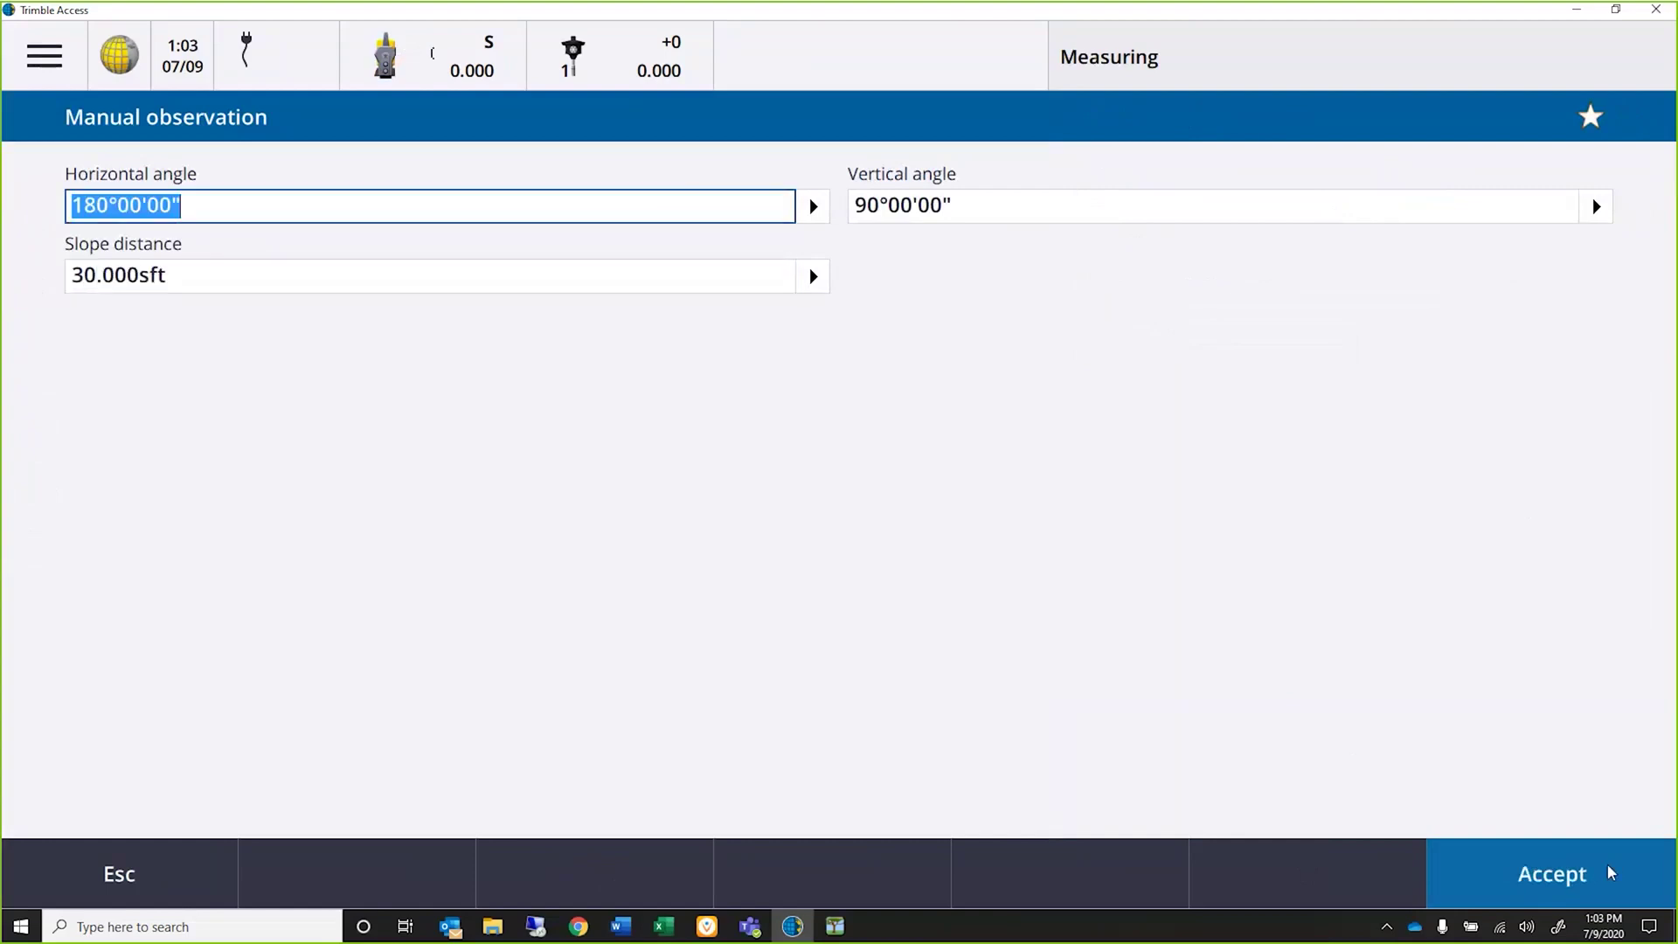
click(1607, 867)
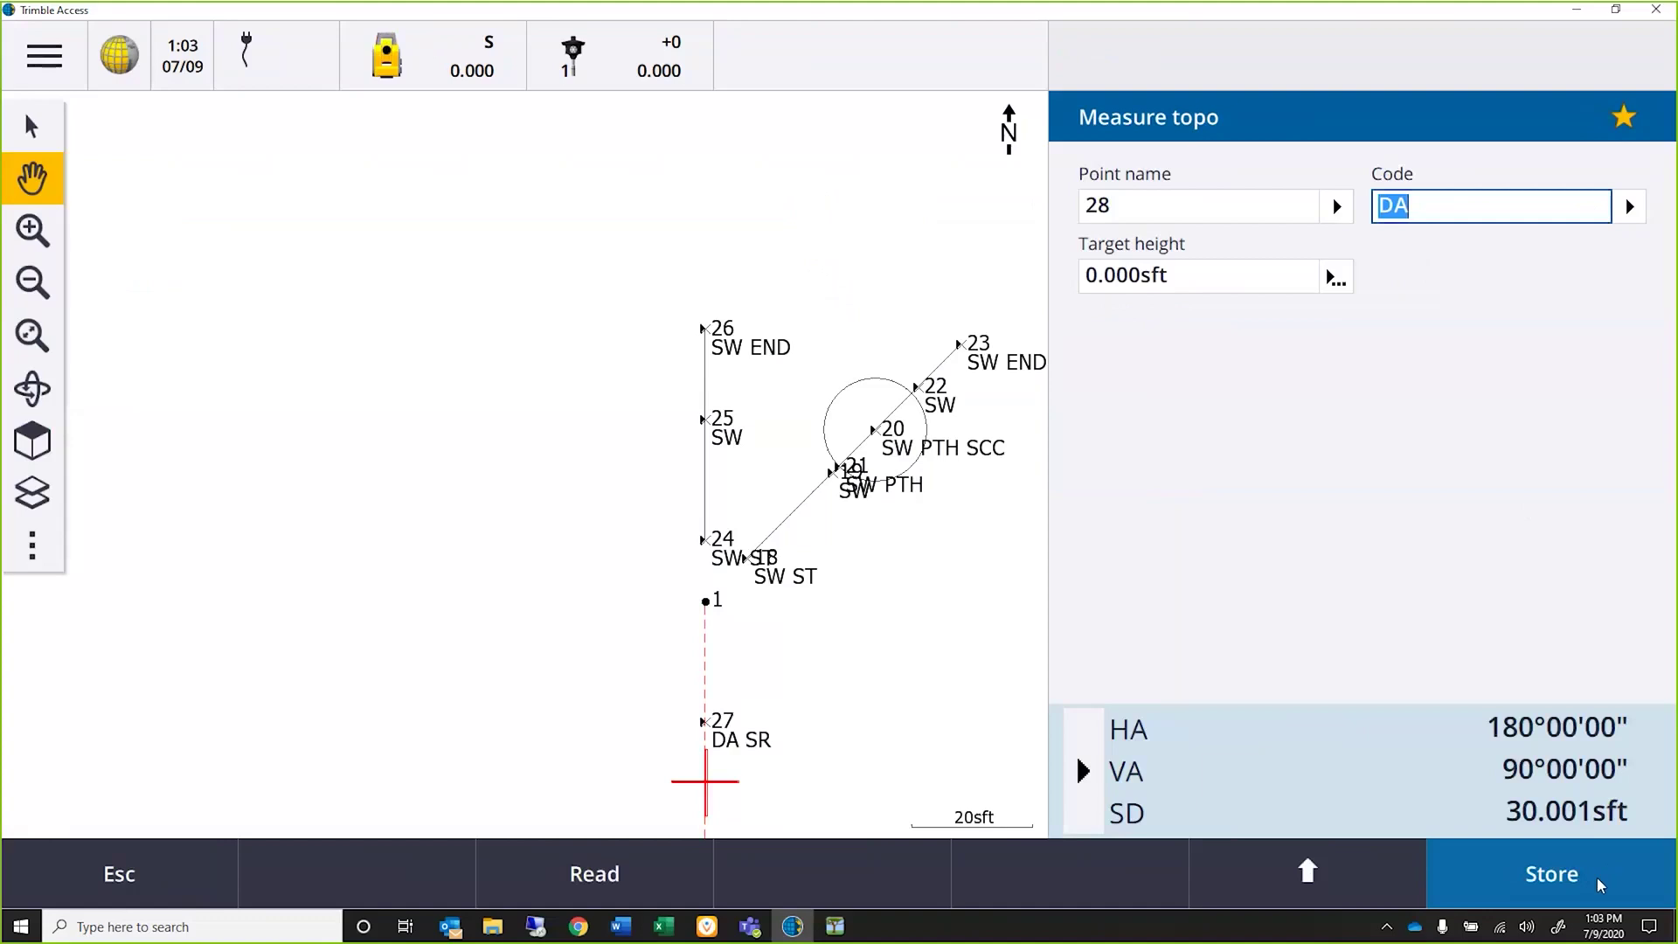
click(1597, 877)
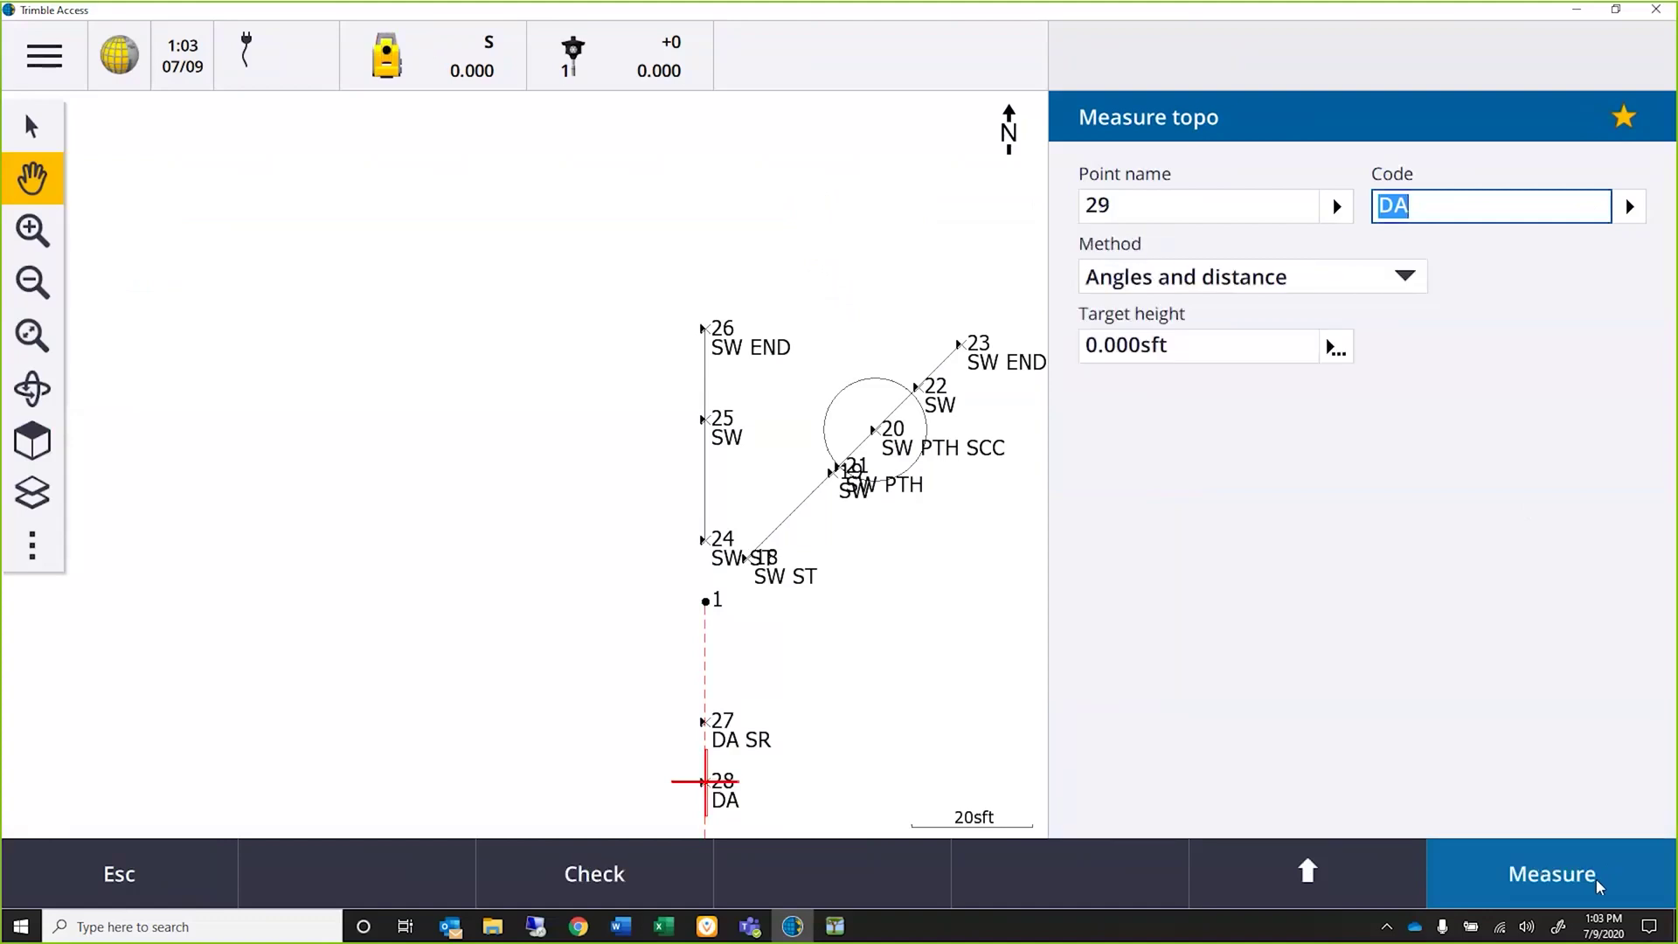
Step: Measure point 29 with code DA at a horizontal angle of 181° and slope distance of 35 sft, store it, and end the topo measurement
click(1572, 891)
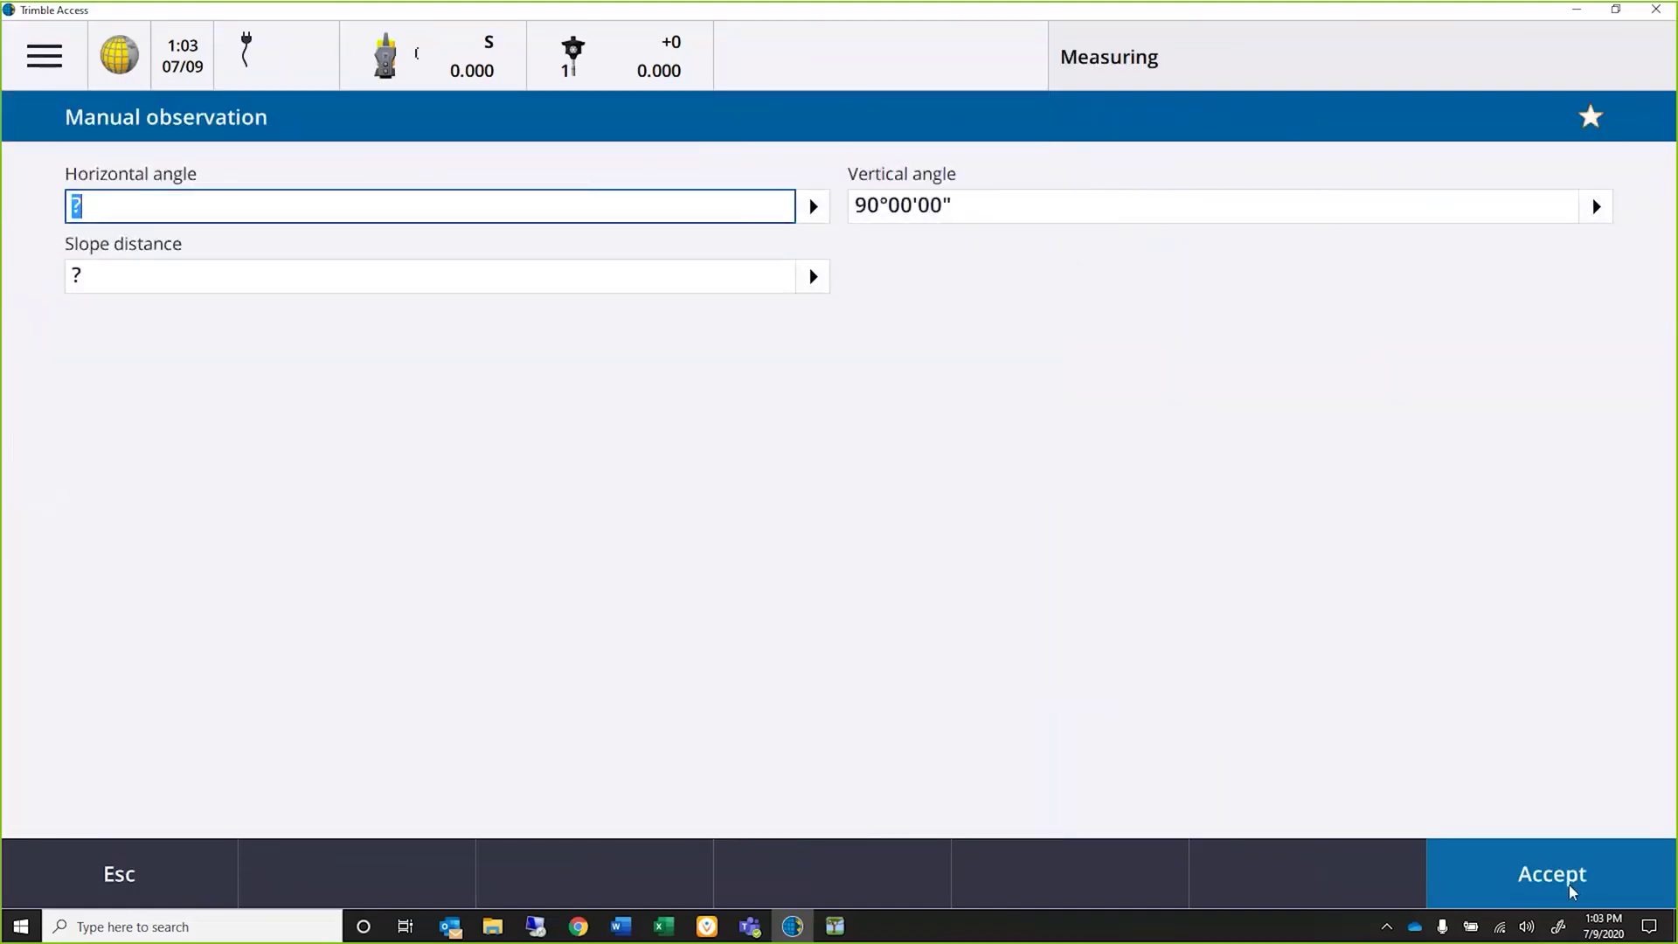
text(181)
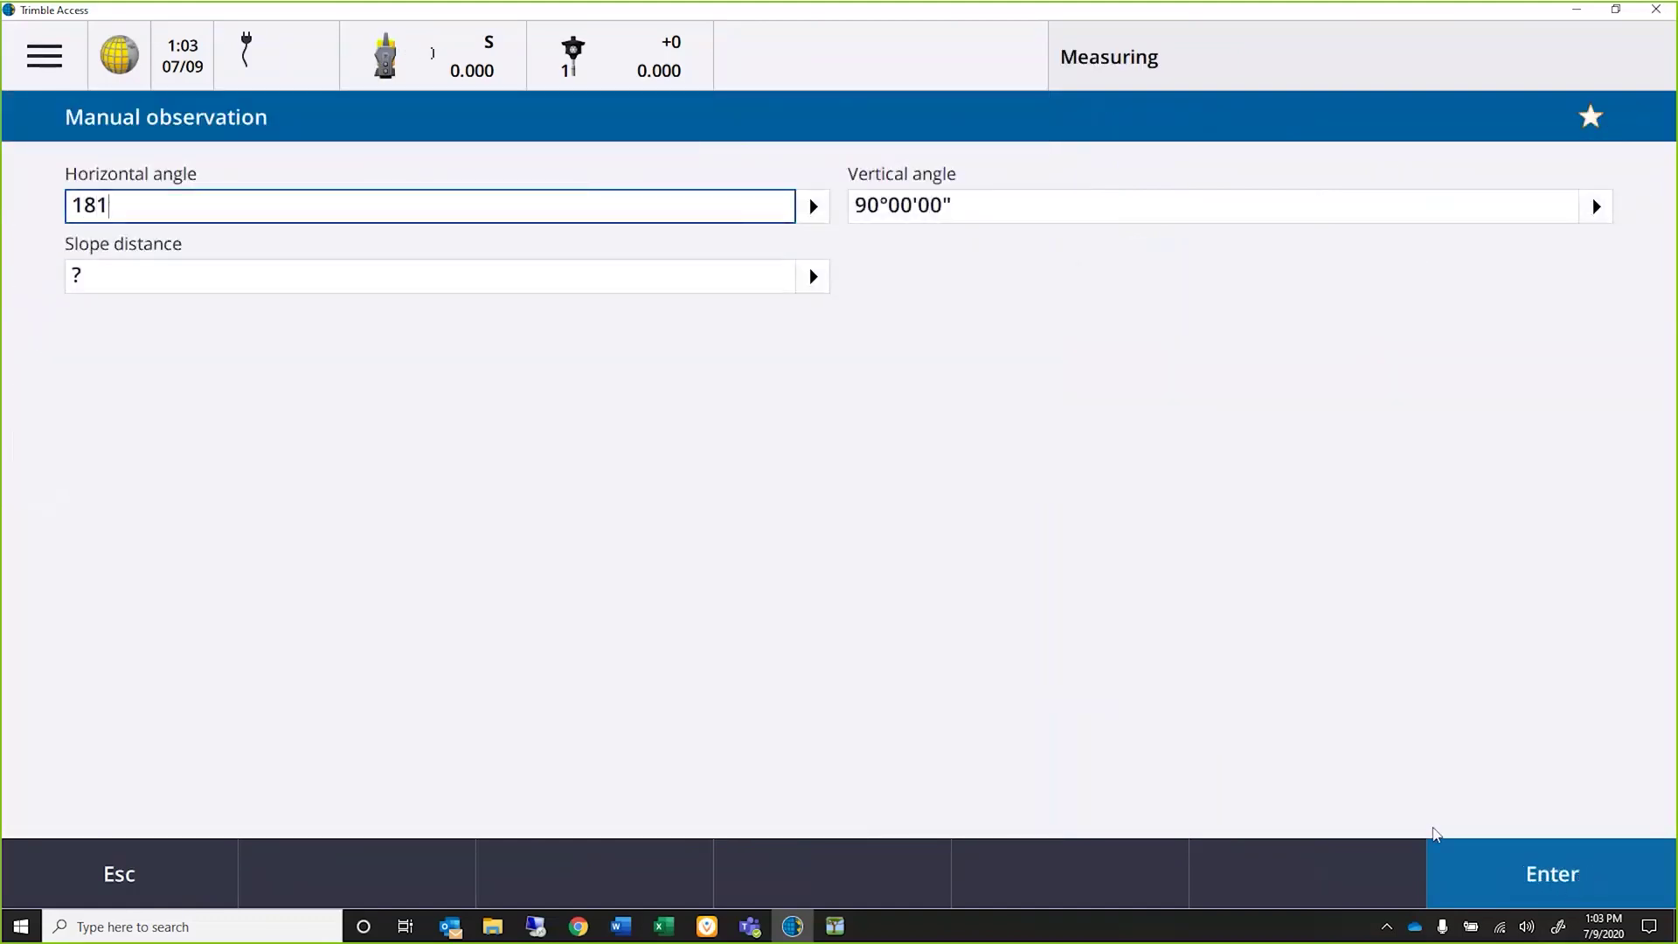
click(154, 265)
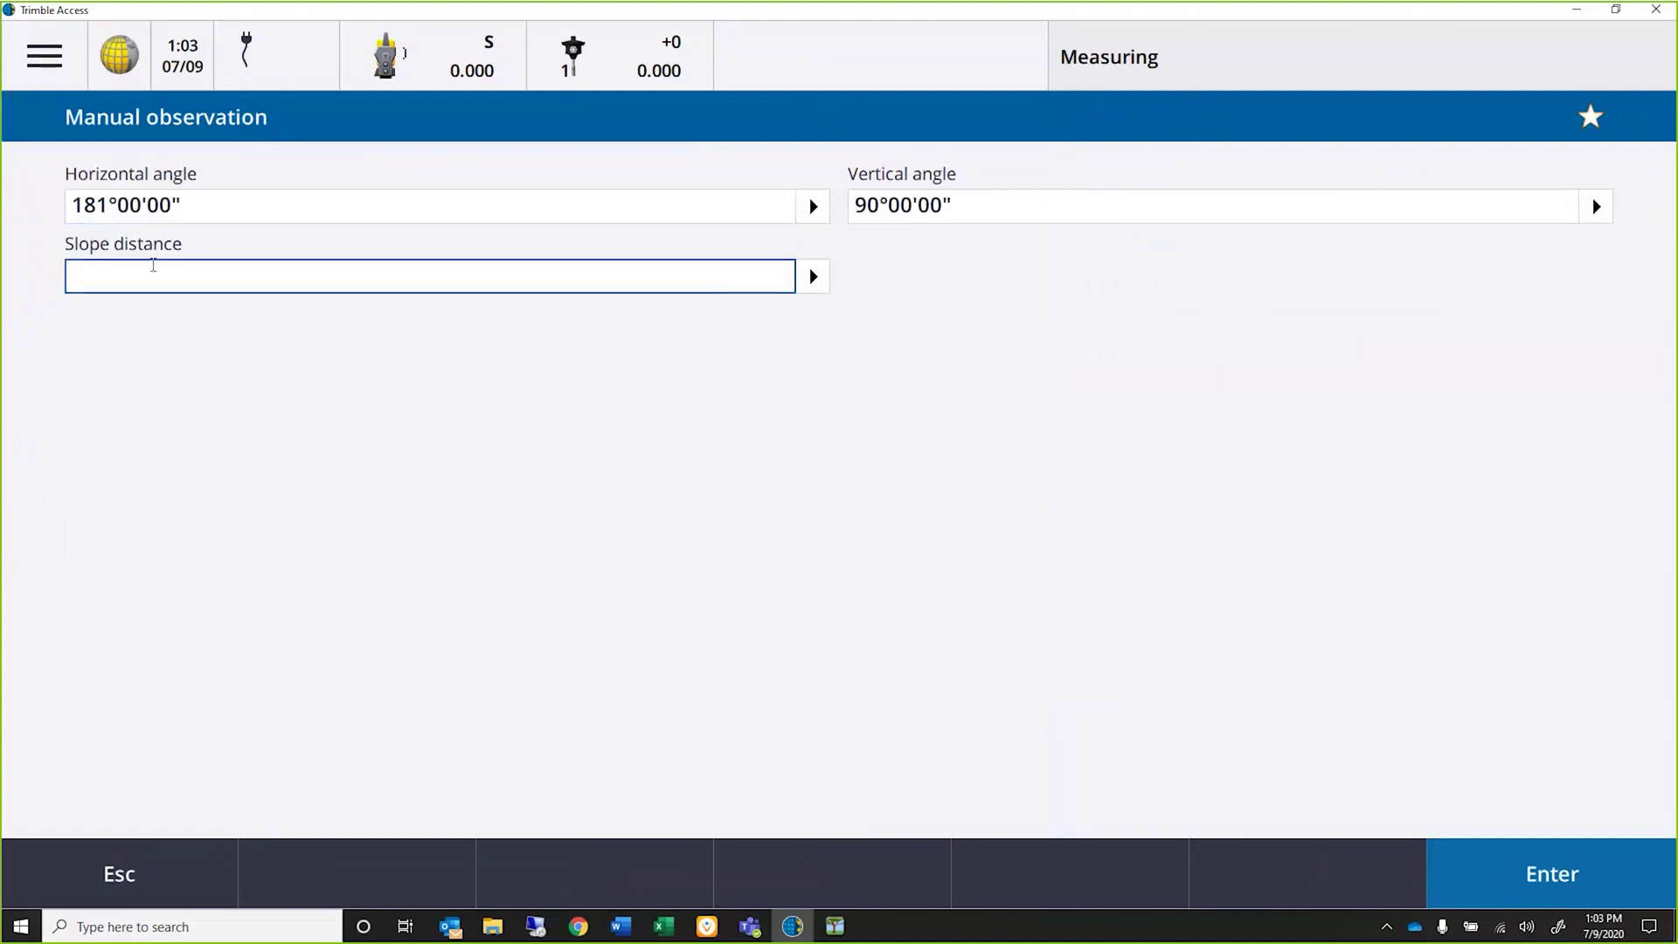
text(35)
click(1627, 878)
click(1626, 878)
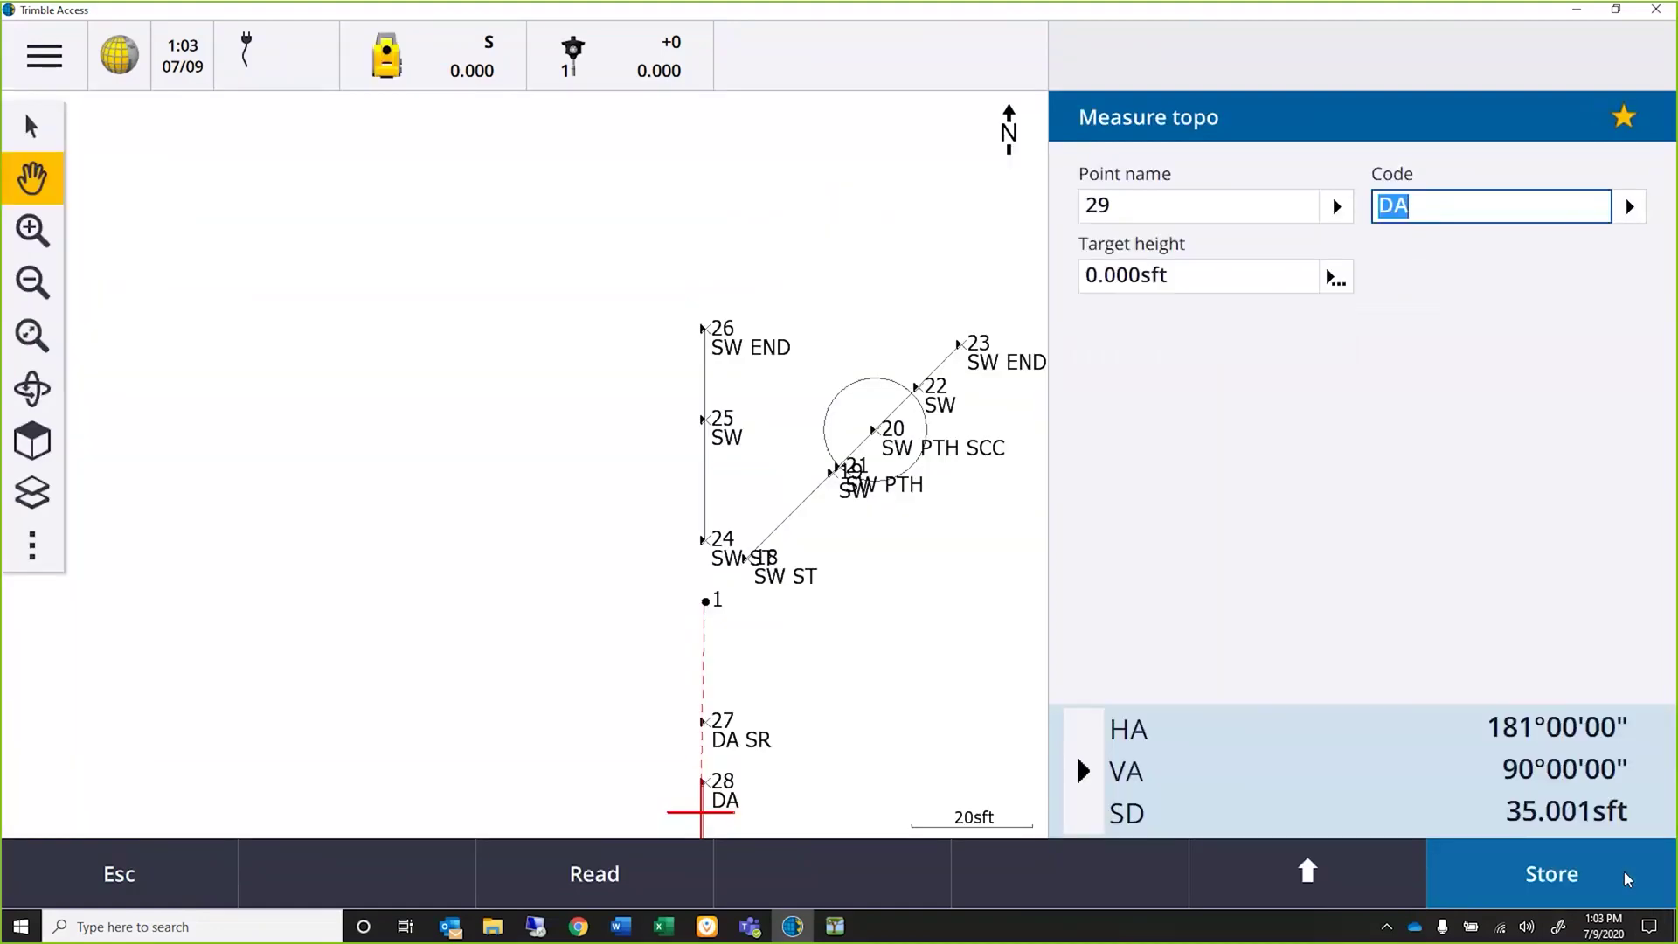
click(1627, 878)
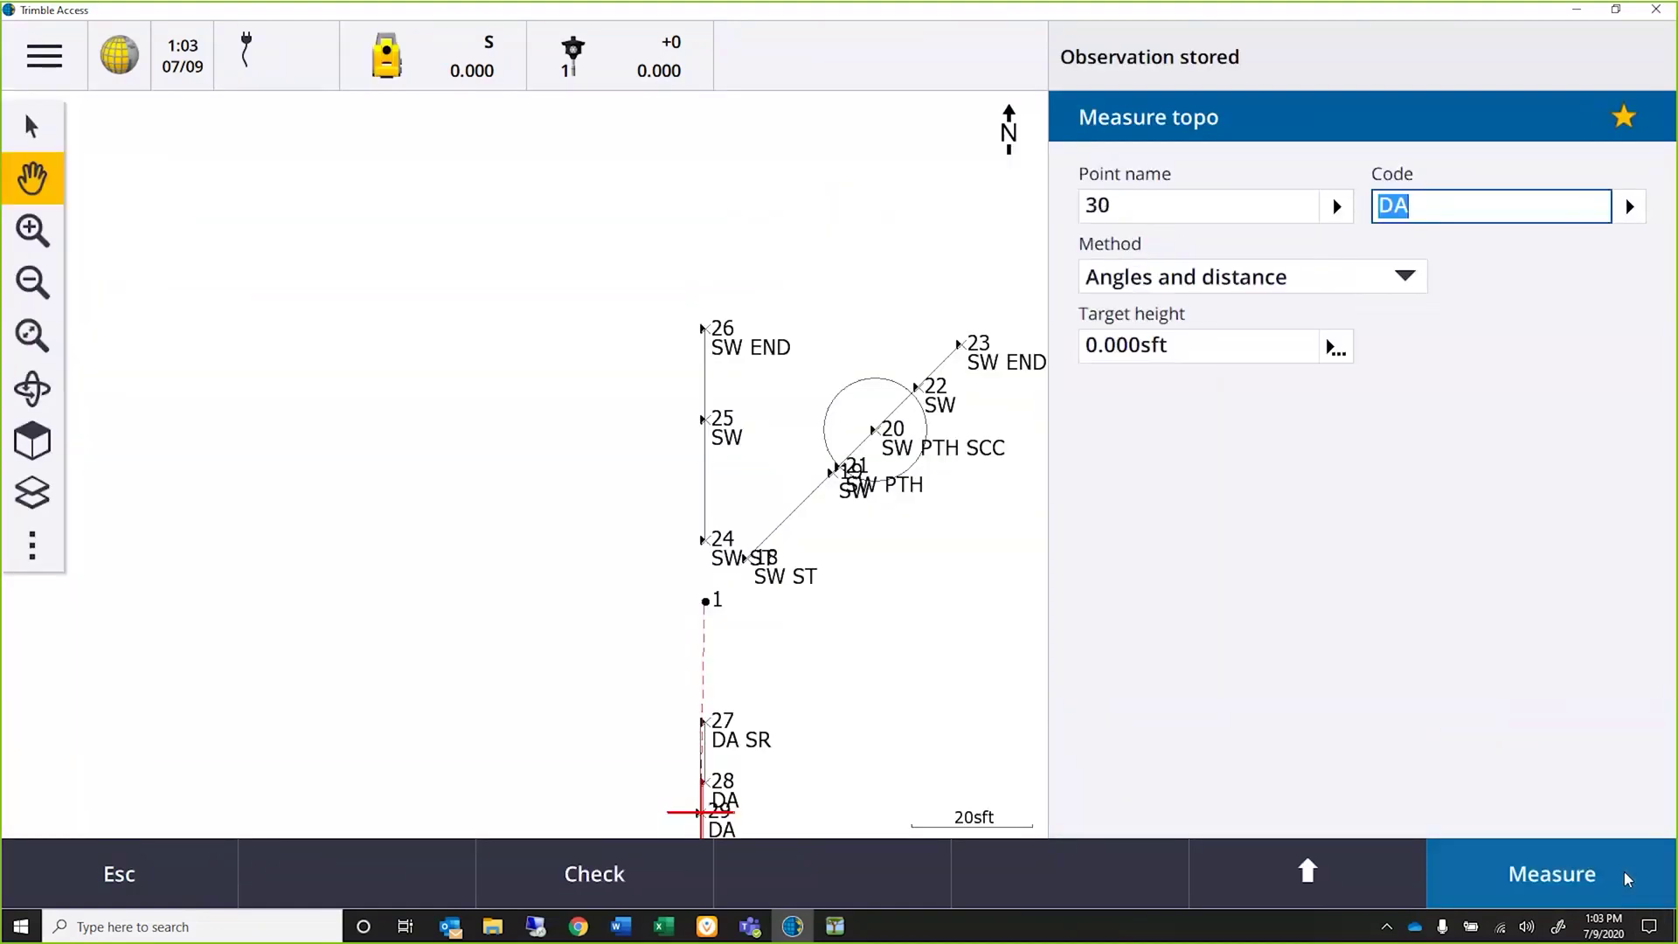
click(179, 867)
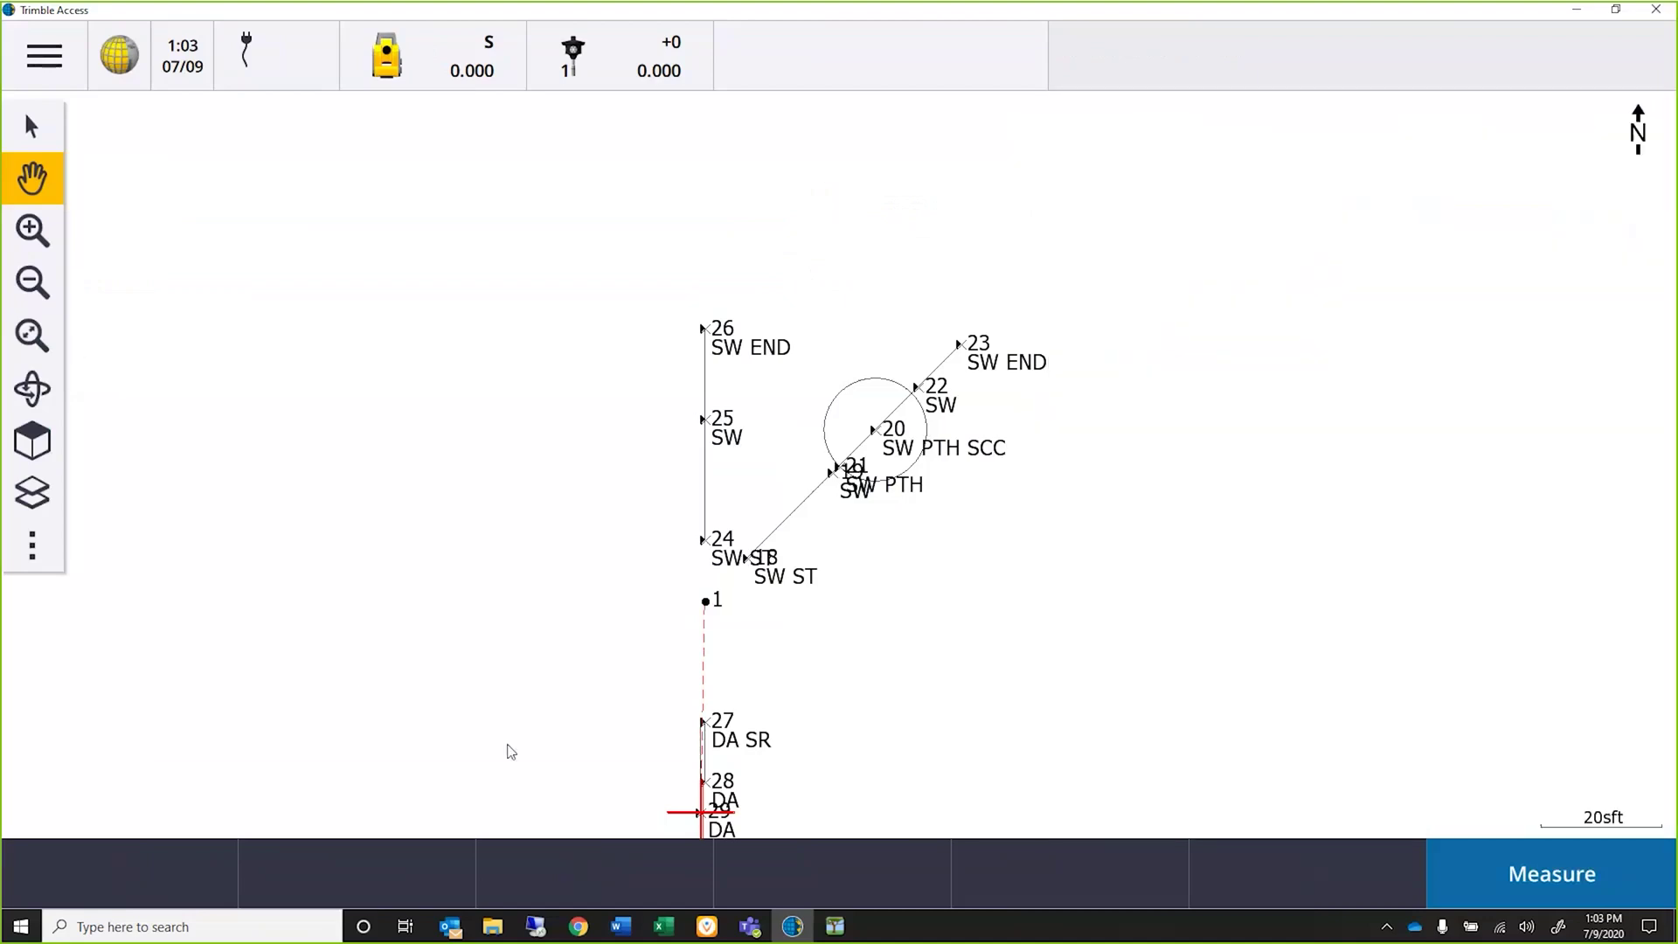
Step: Examine the rectangle drawn from points 27, 28 and 29 up close on the map
drag(515, 637, 536, 364)
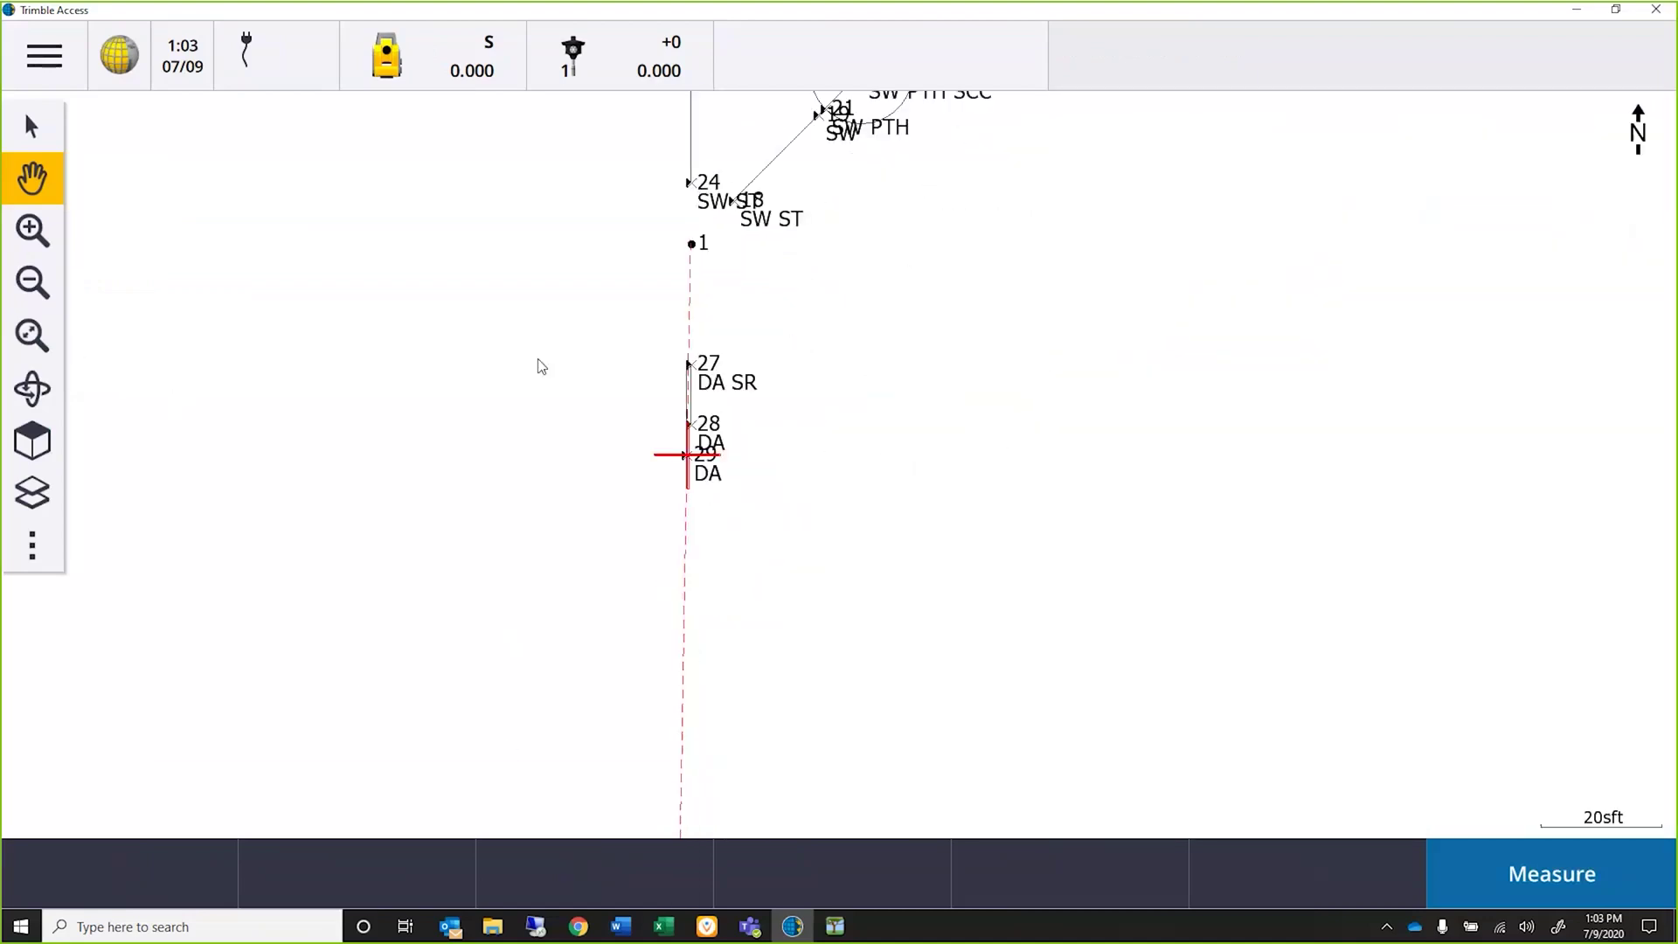
click(32, 230)
drag(390, 356, 630, 469)
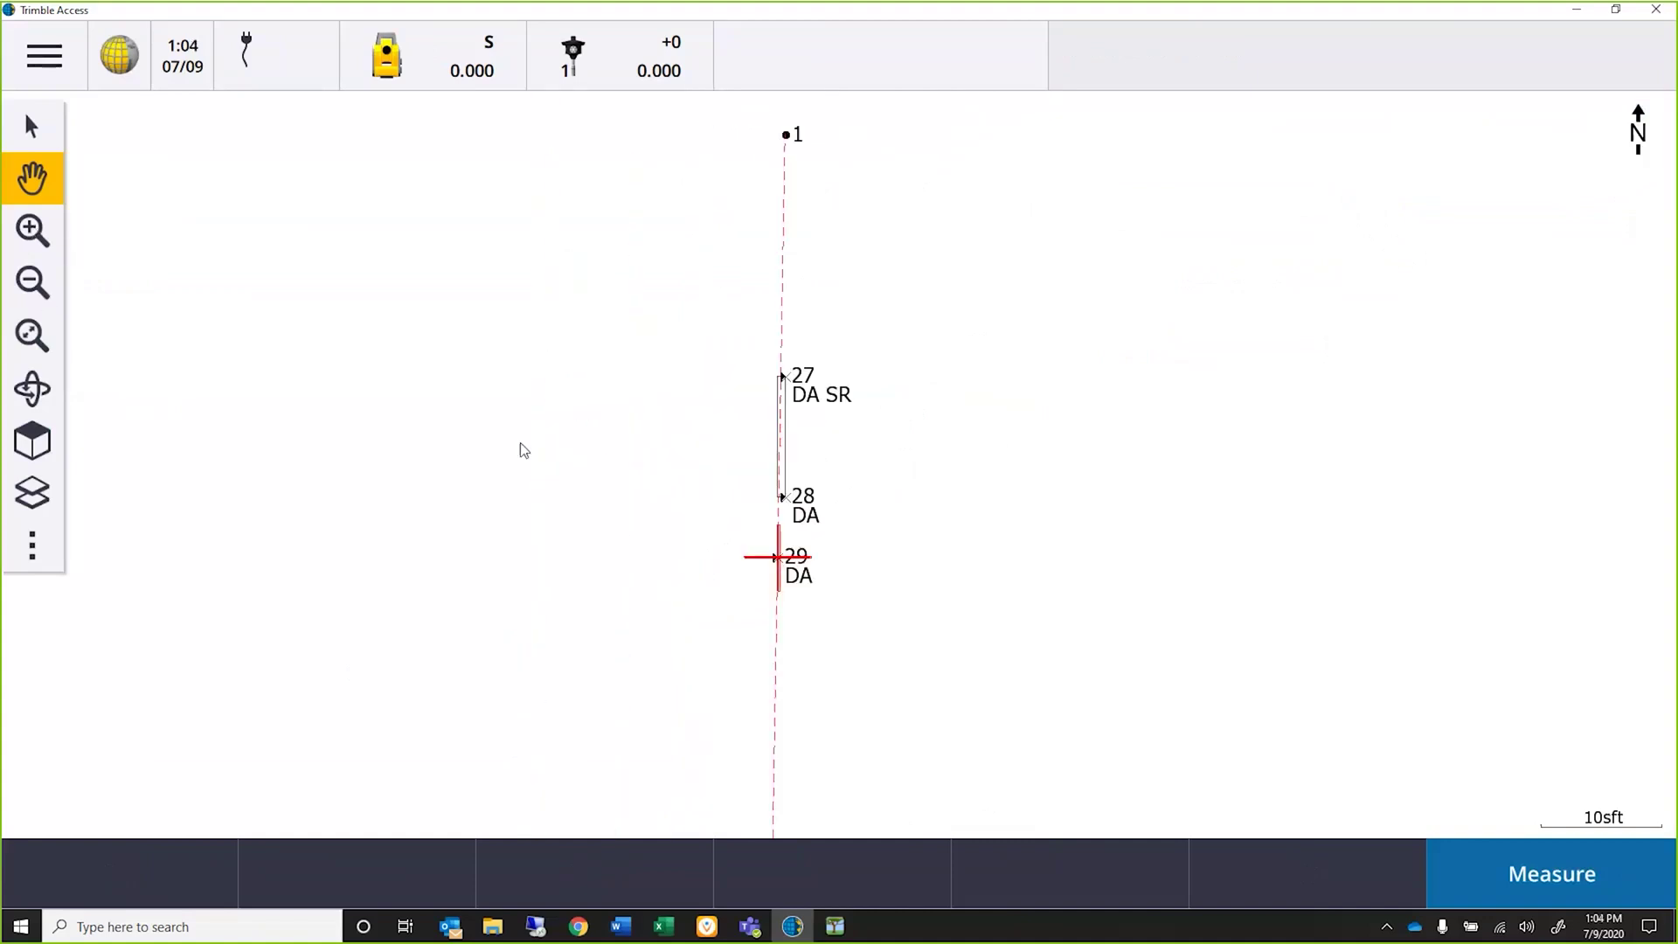
click(33, 231)
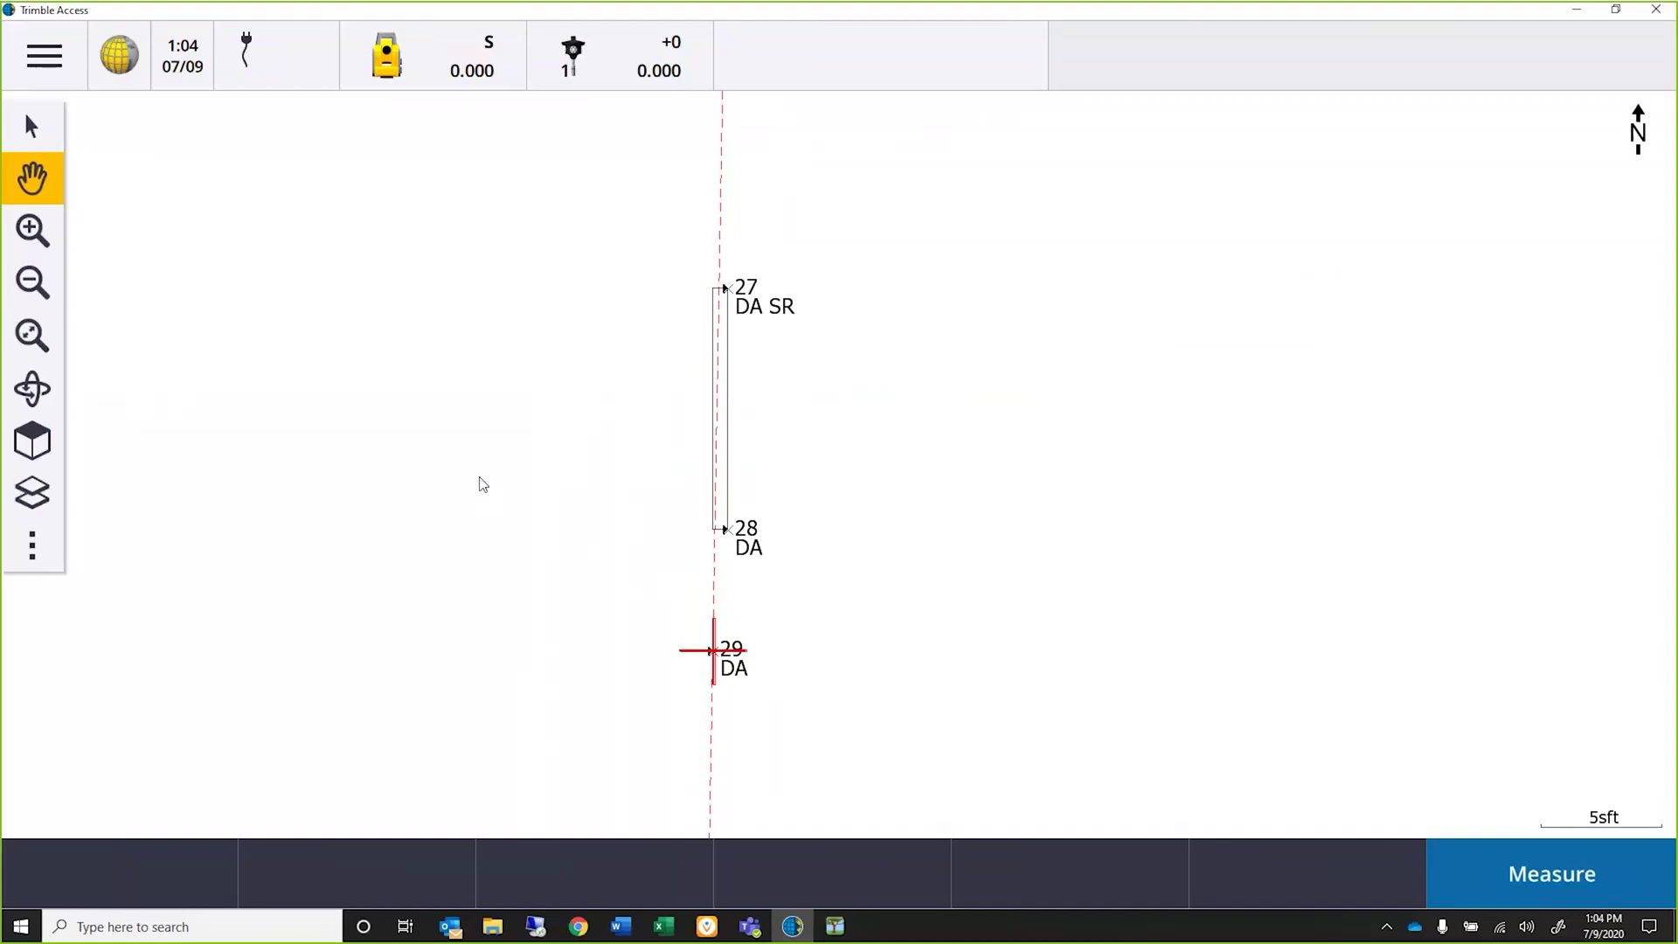
Step: In Feature Definition Manager, review the action descriptions of the StartRectangle, StartSmoothCurve, StartCircleEdge and StartCircleCenter line control codes
click(837, 929)
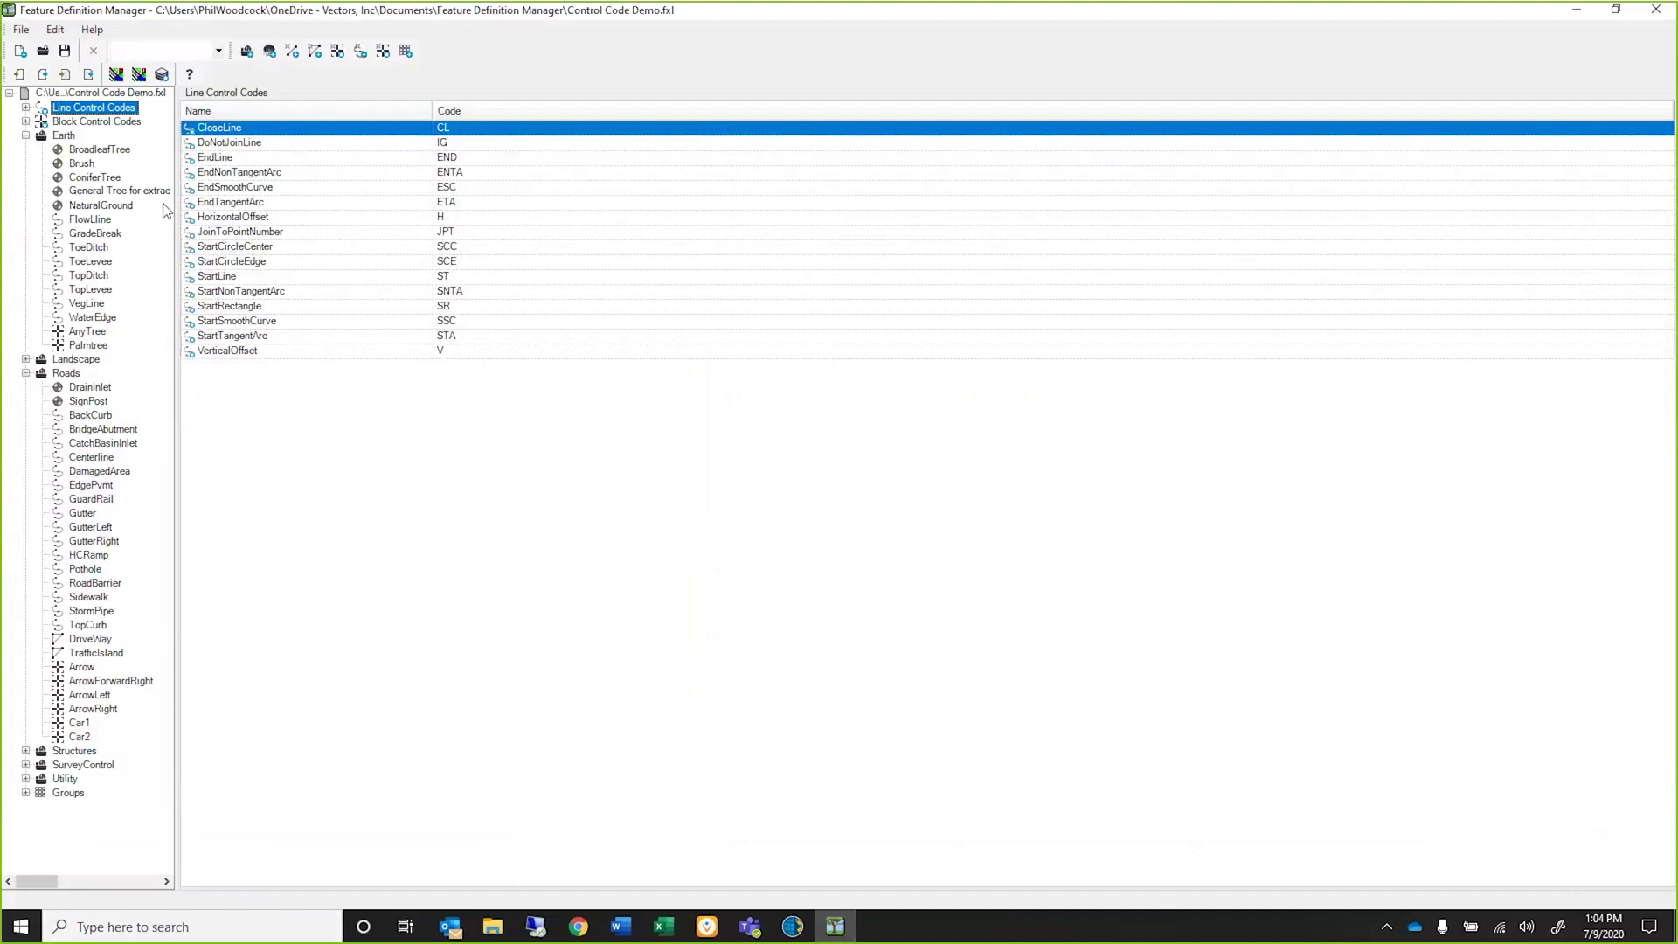
click(215, 308)
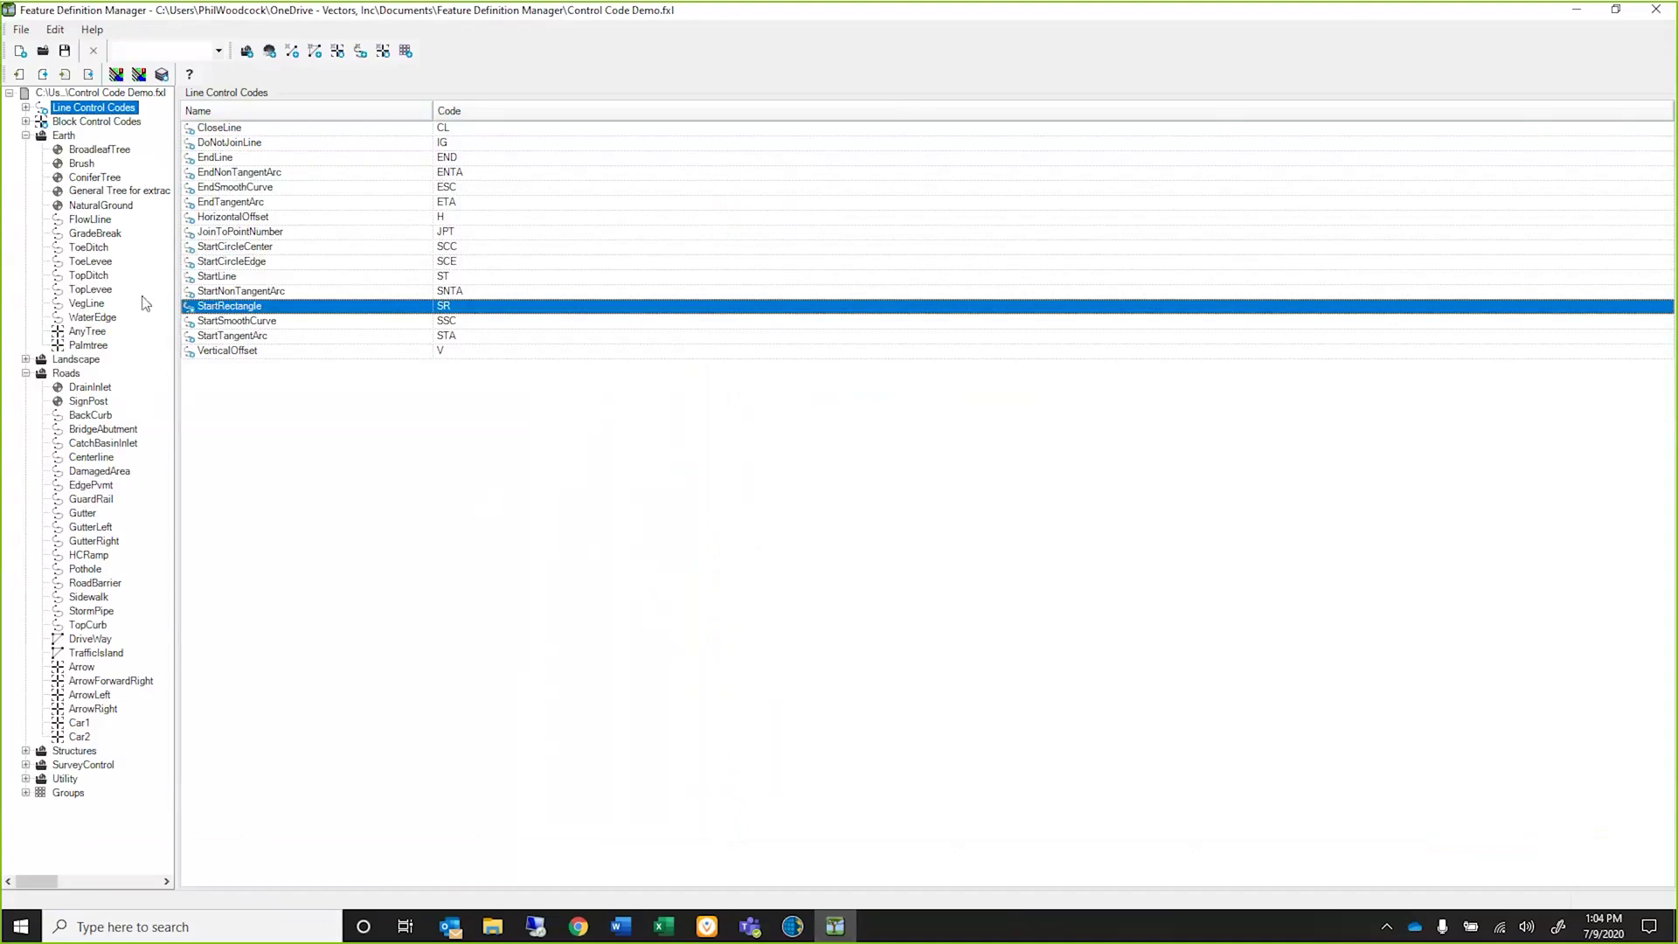
click(26, 108)
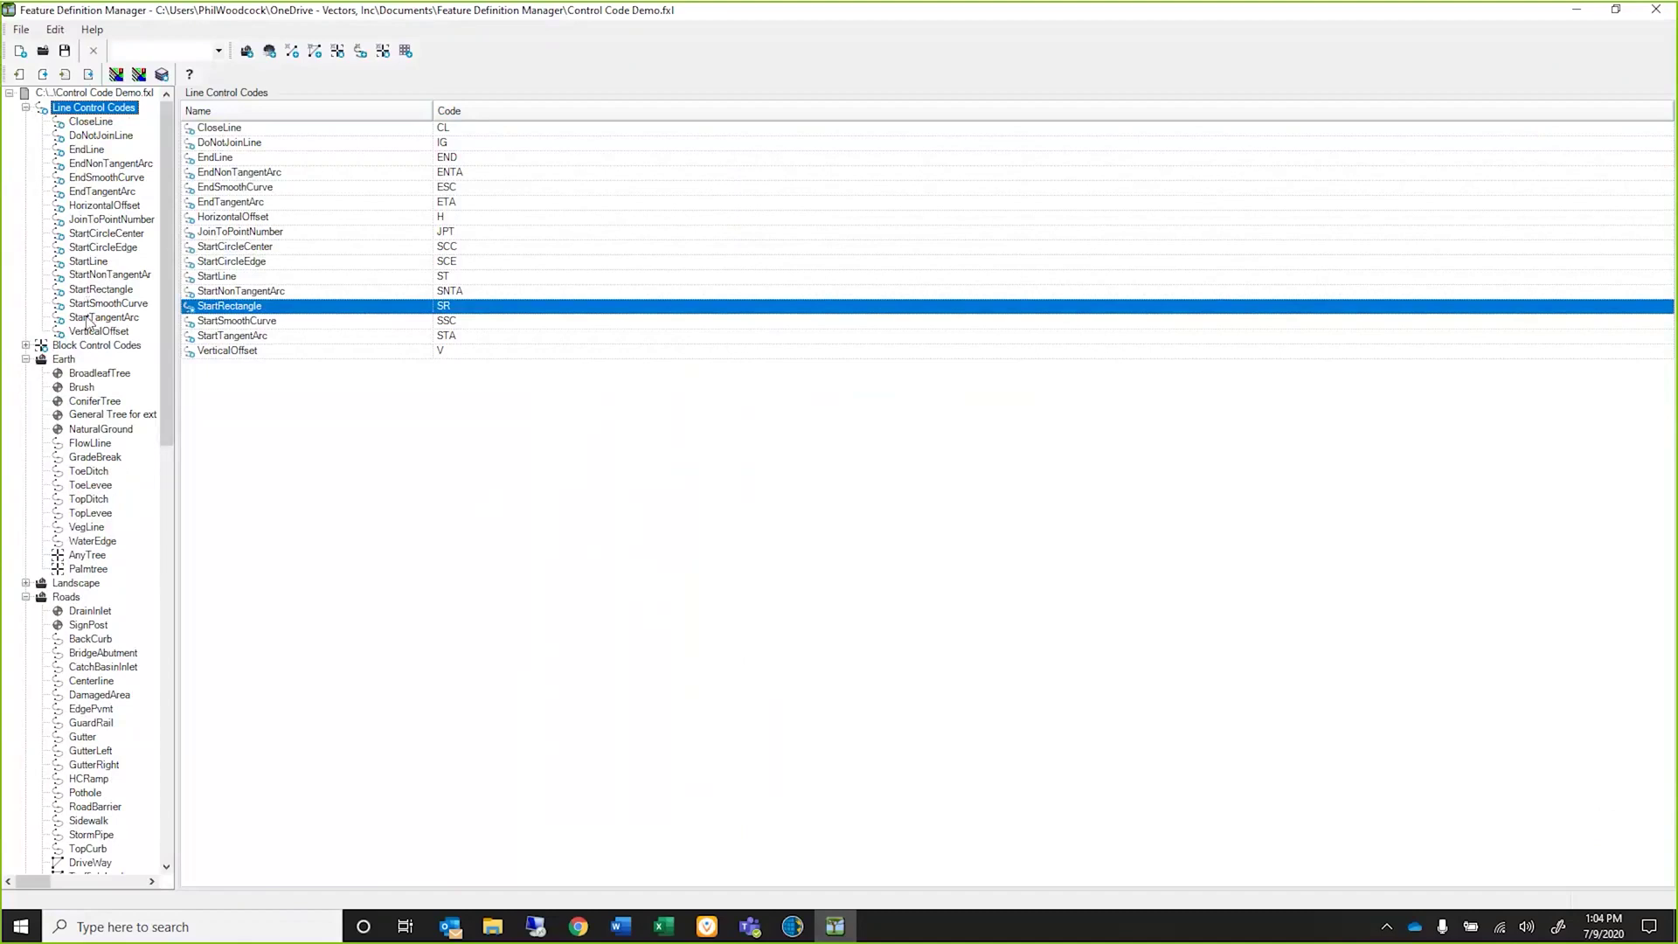
click(83, 291)
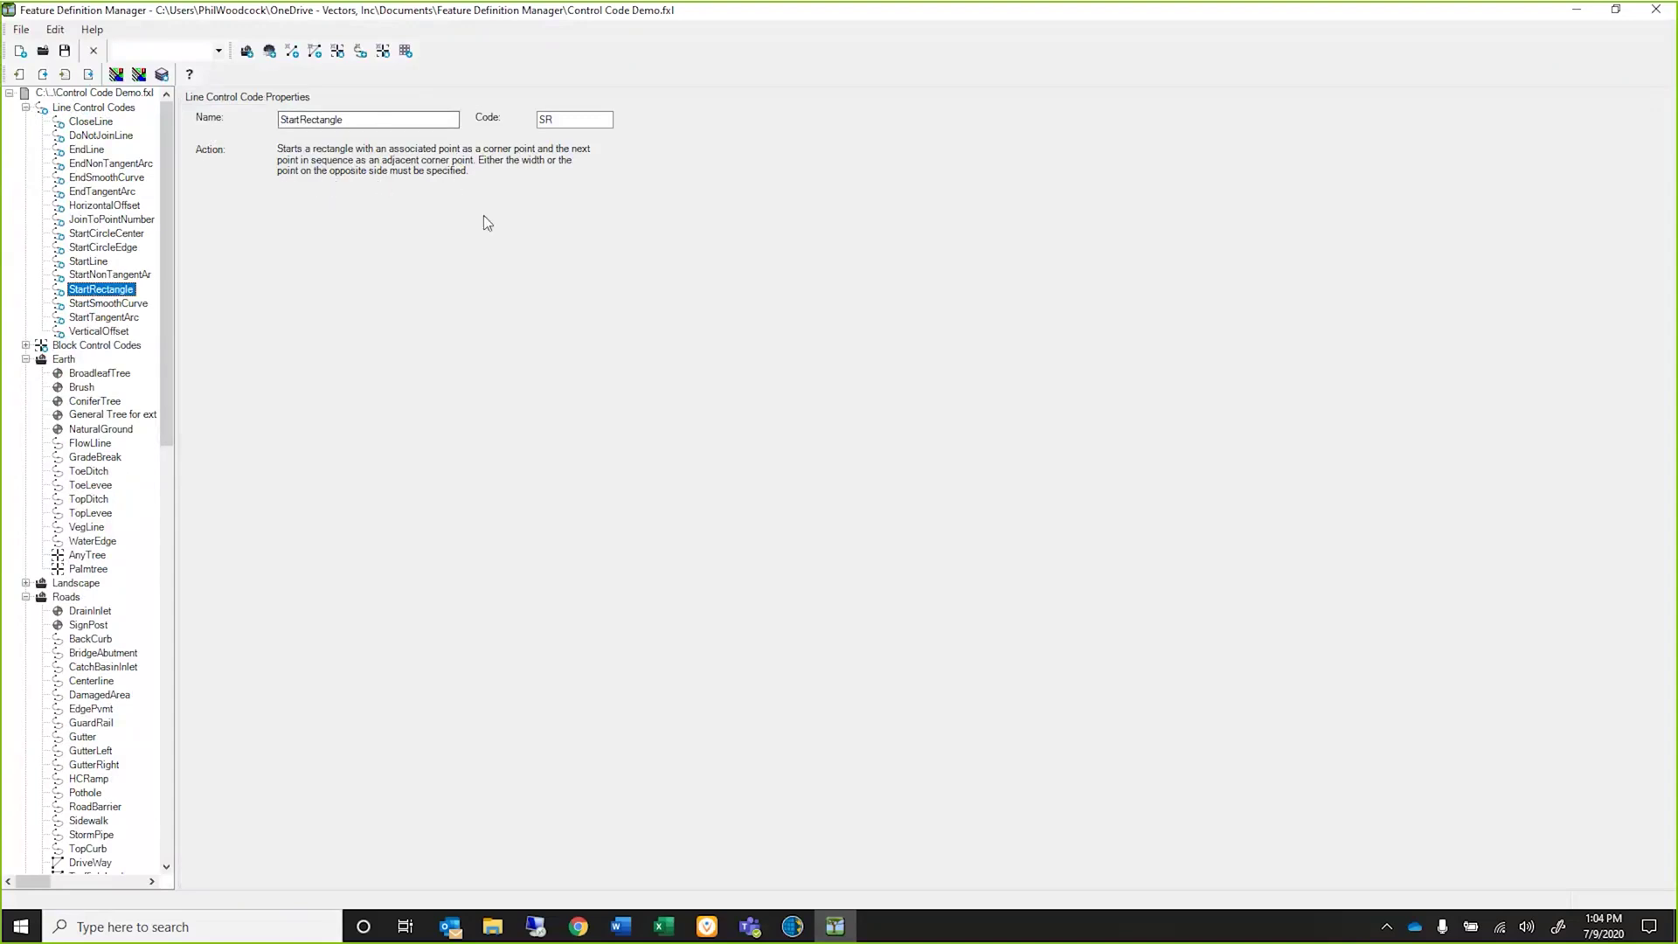
click(105, 304)
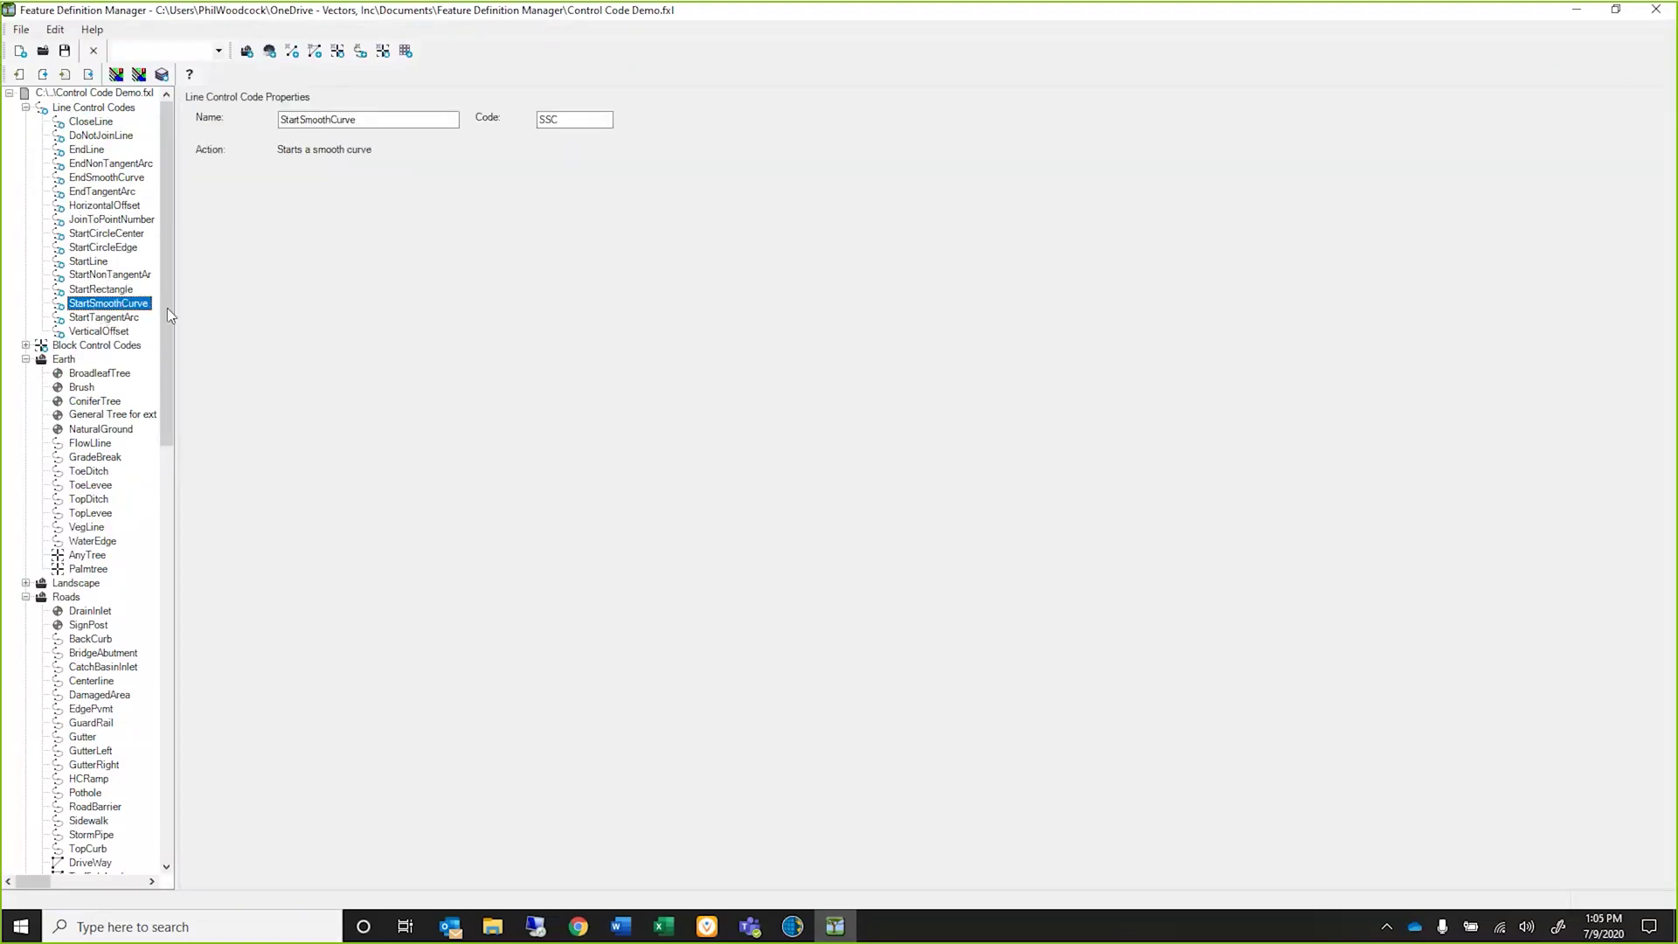
click(84, 248)
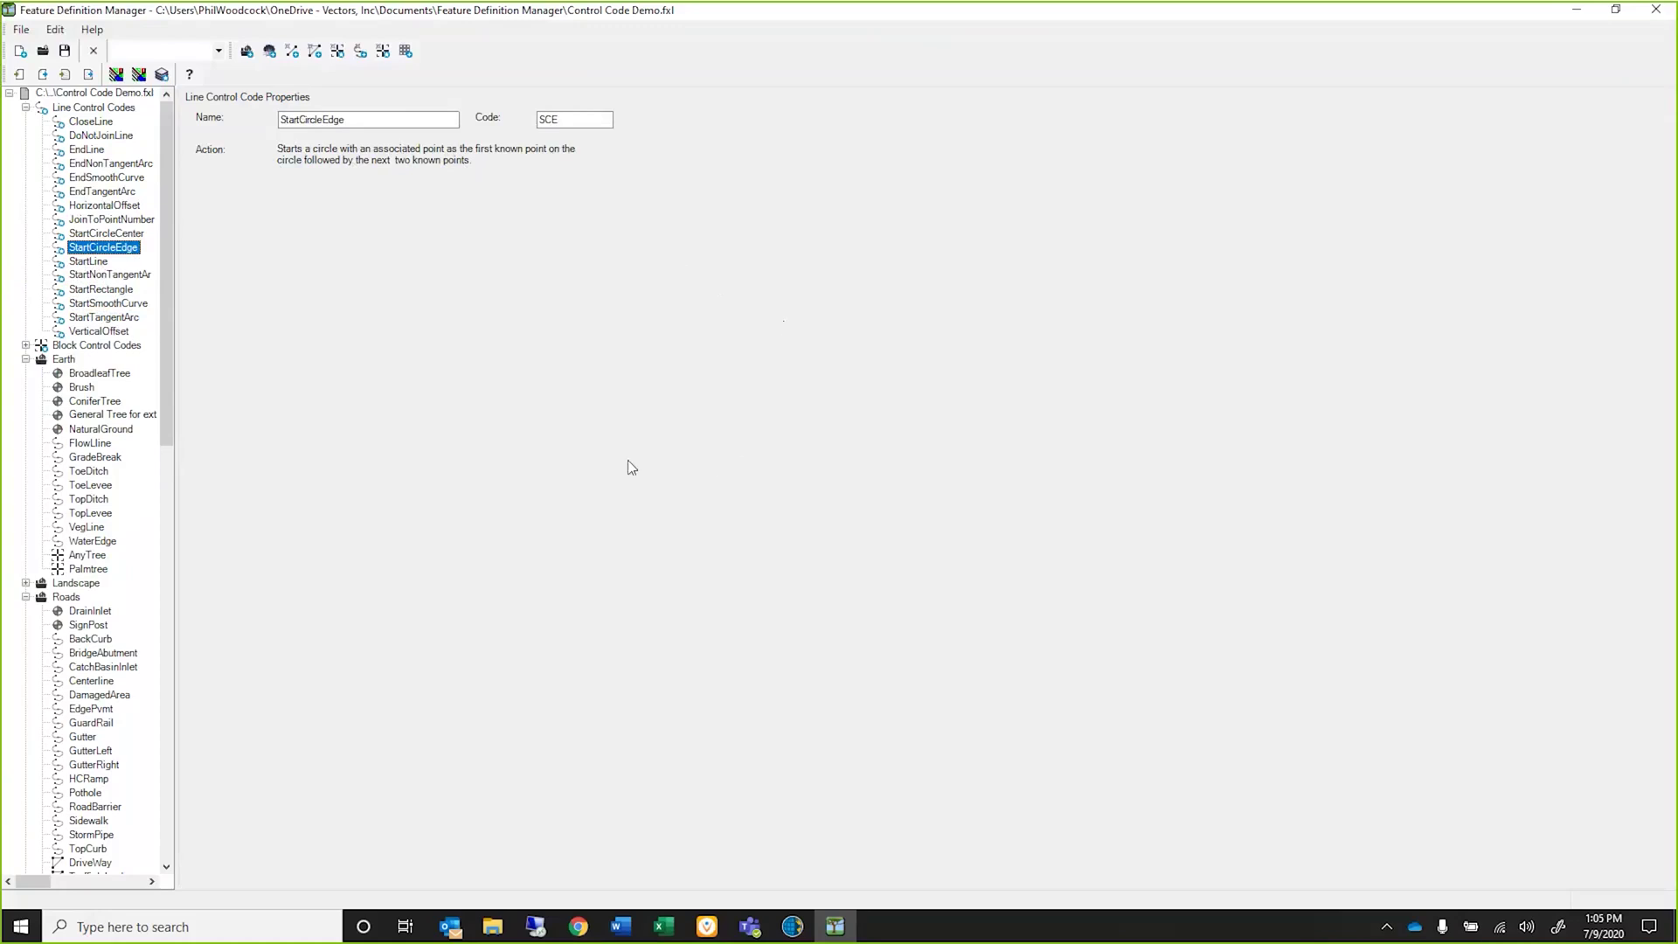
click(91, 234)
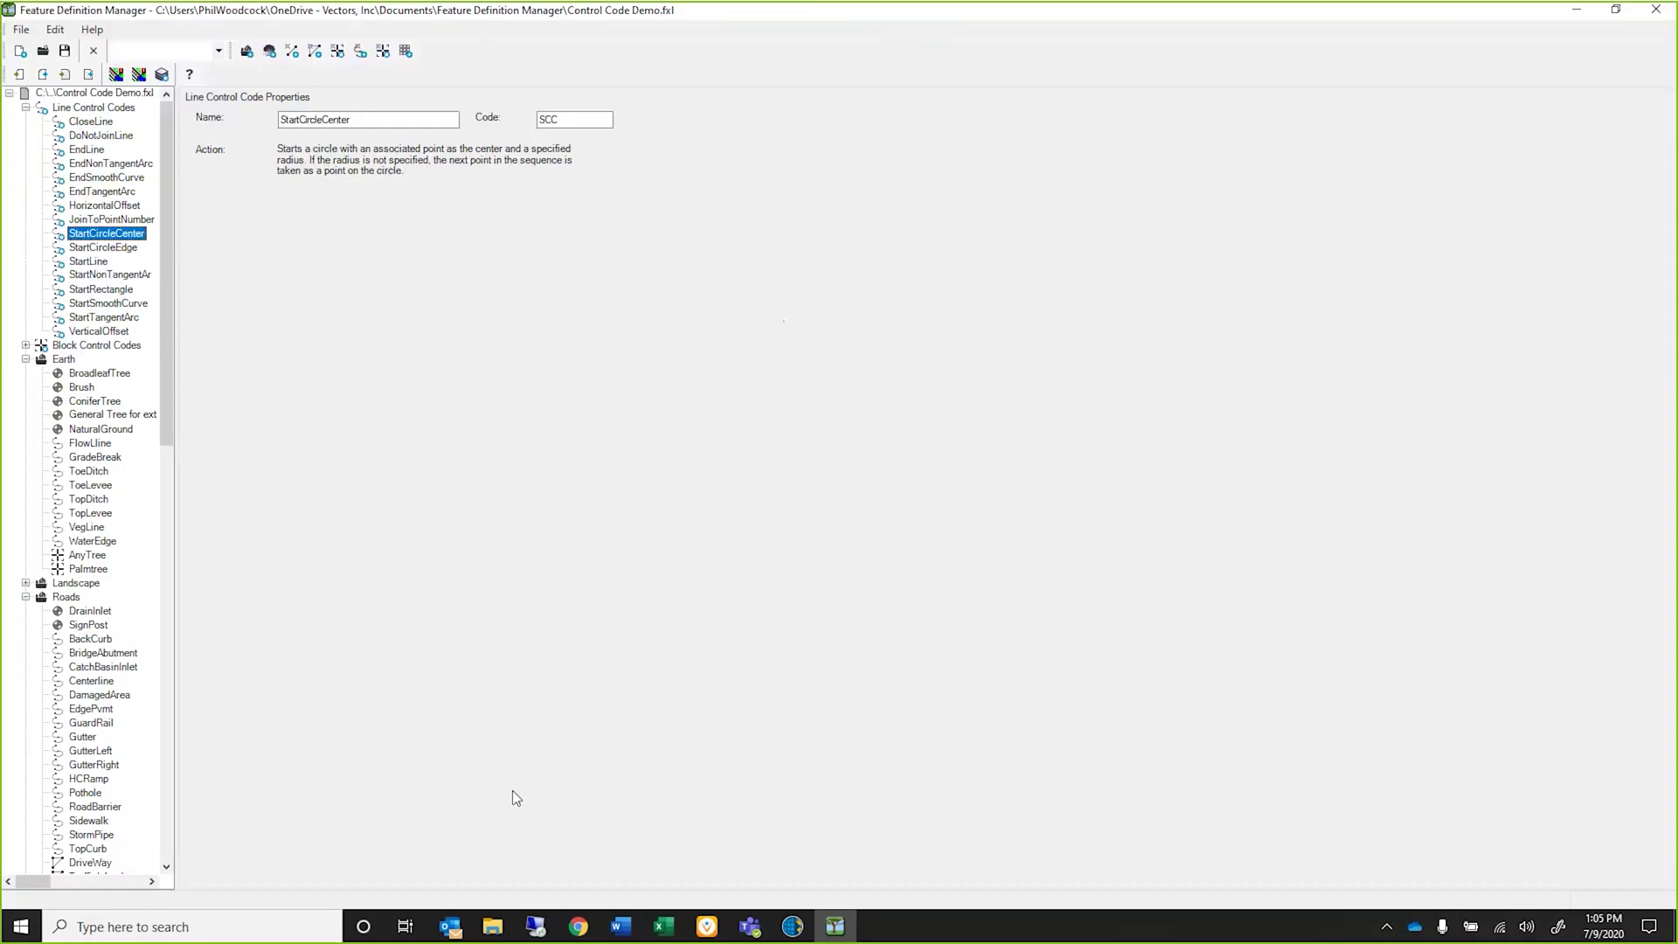
Step: Return to Trimble Access and show the full extents of the measured points and linework on the map
click(792, 928)
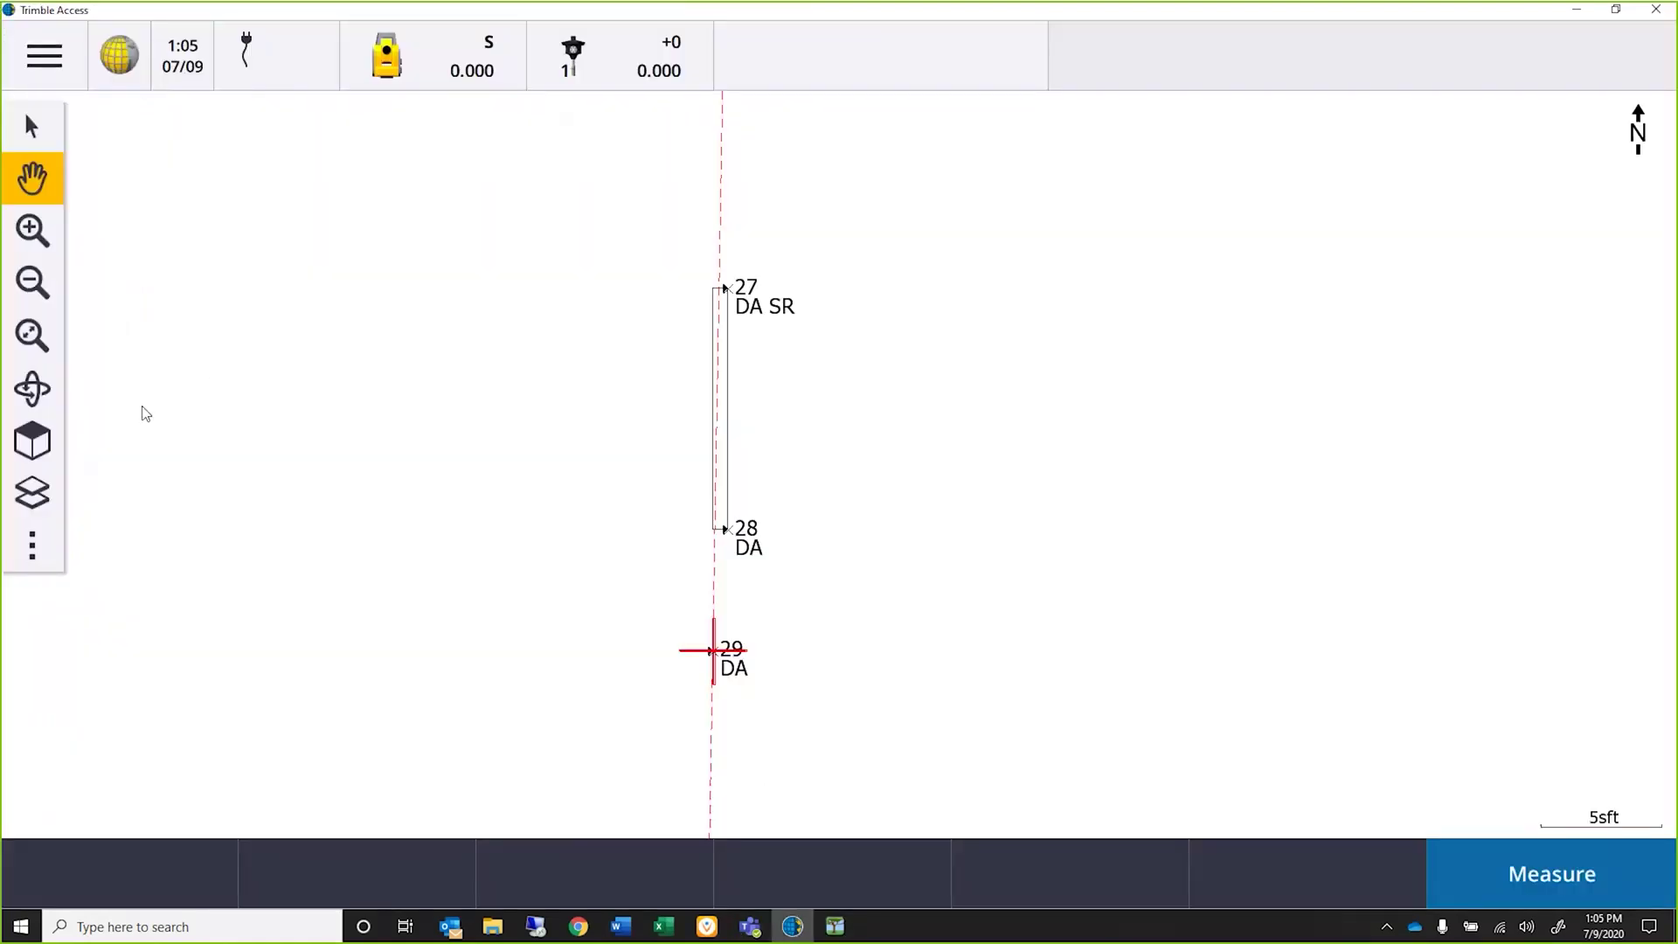
click(33, 336)
click(33, 335)
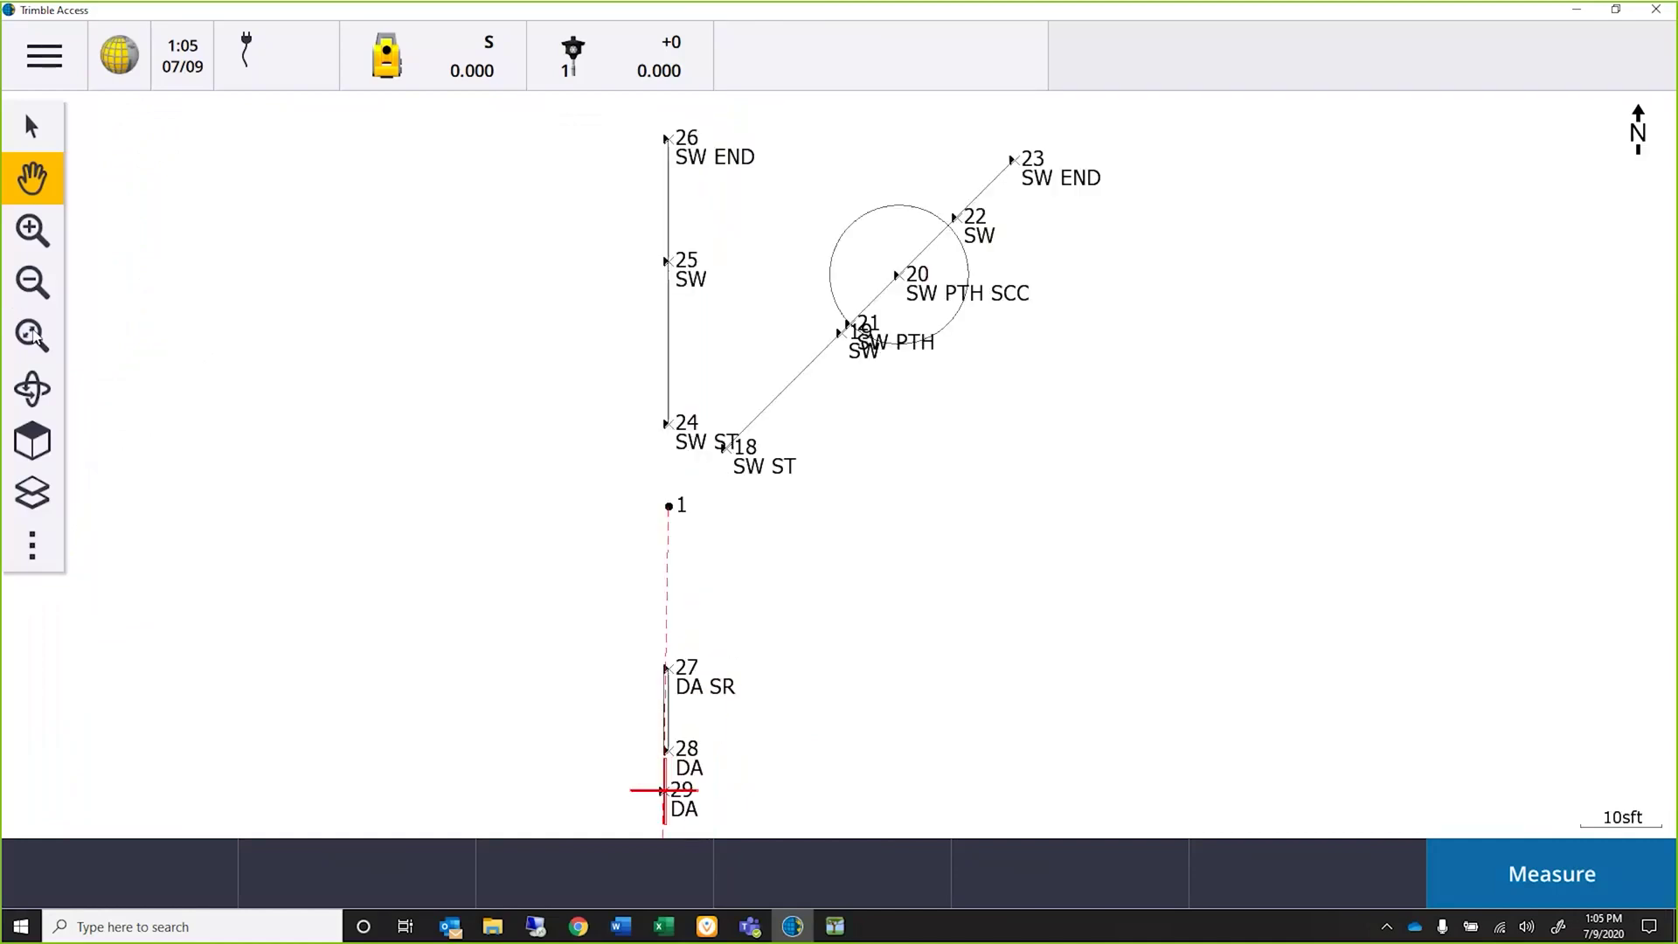